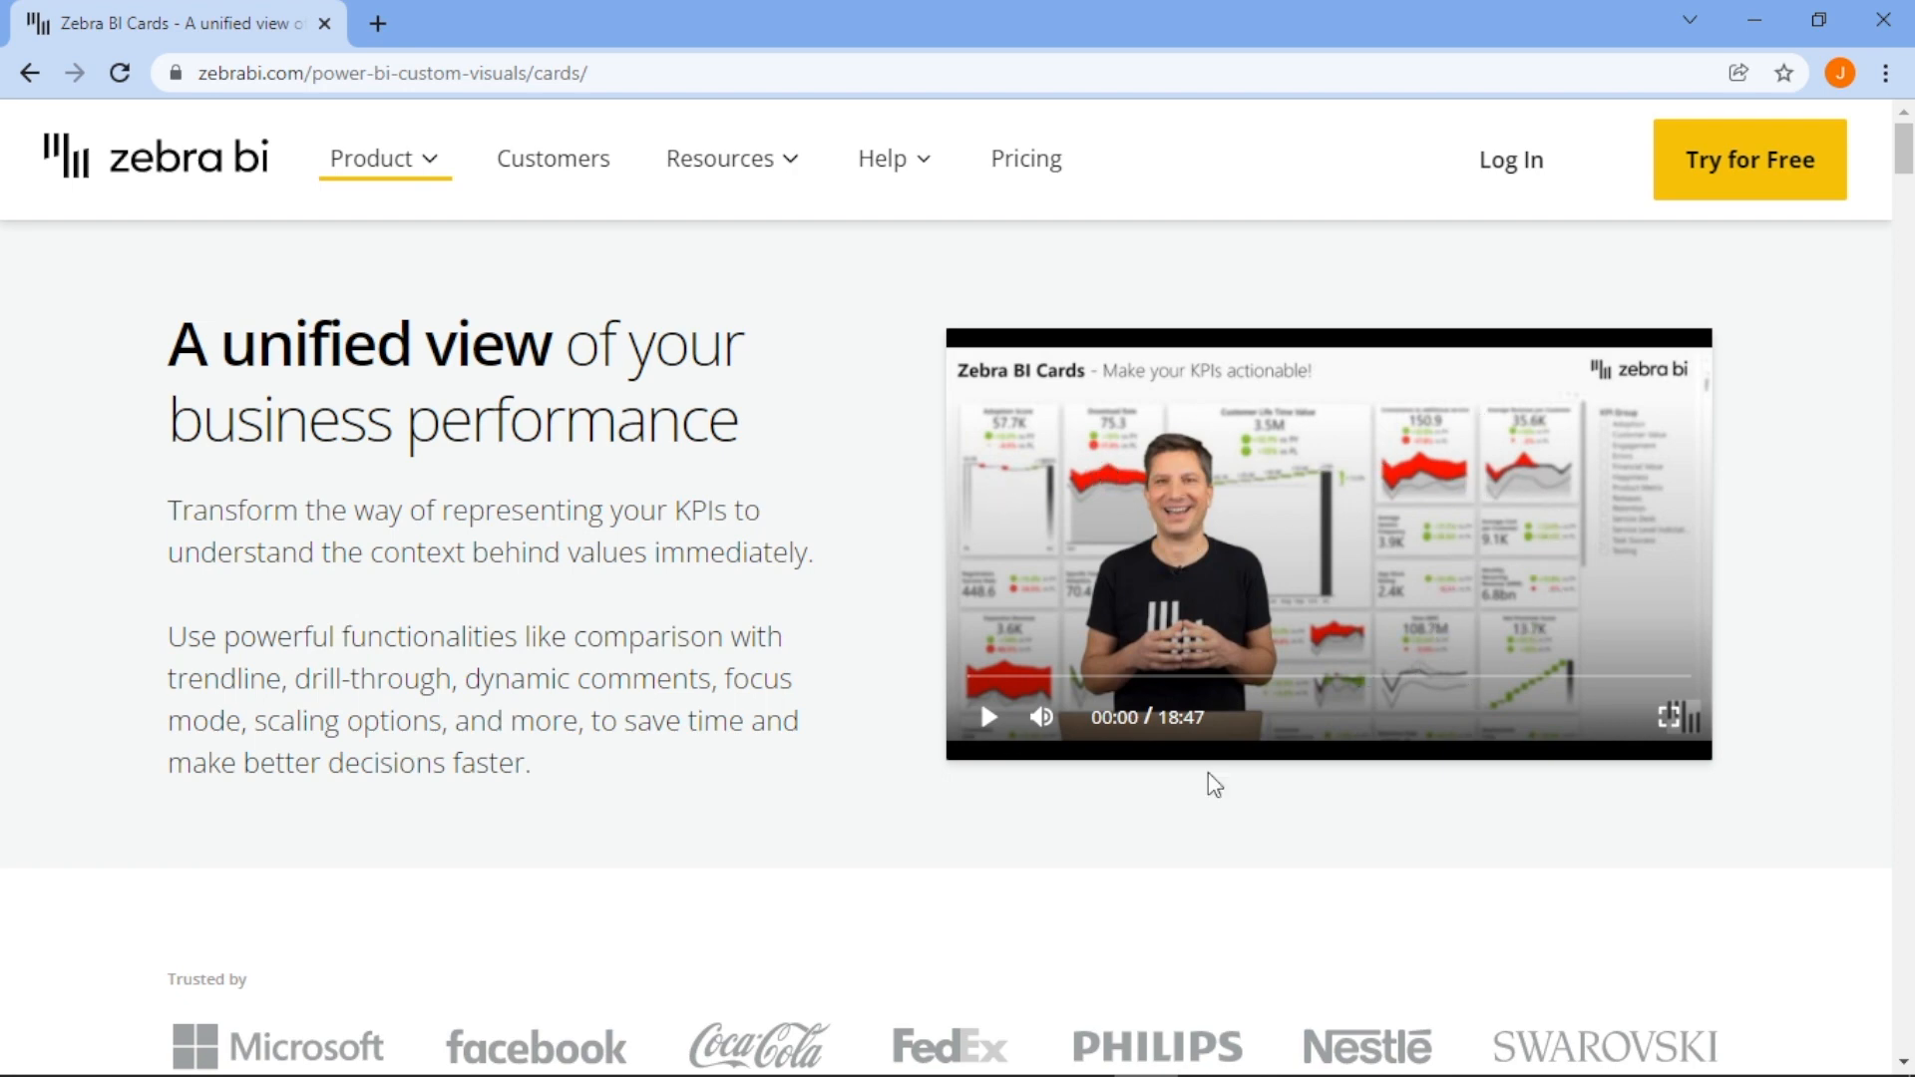
pyautogui.scroll(-2, 713, 943)
pyautogui.scroll(-3, 698, 869)
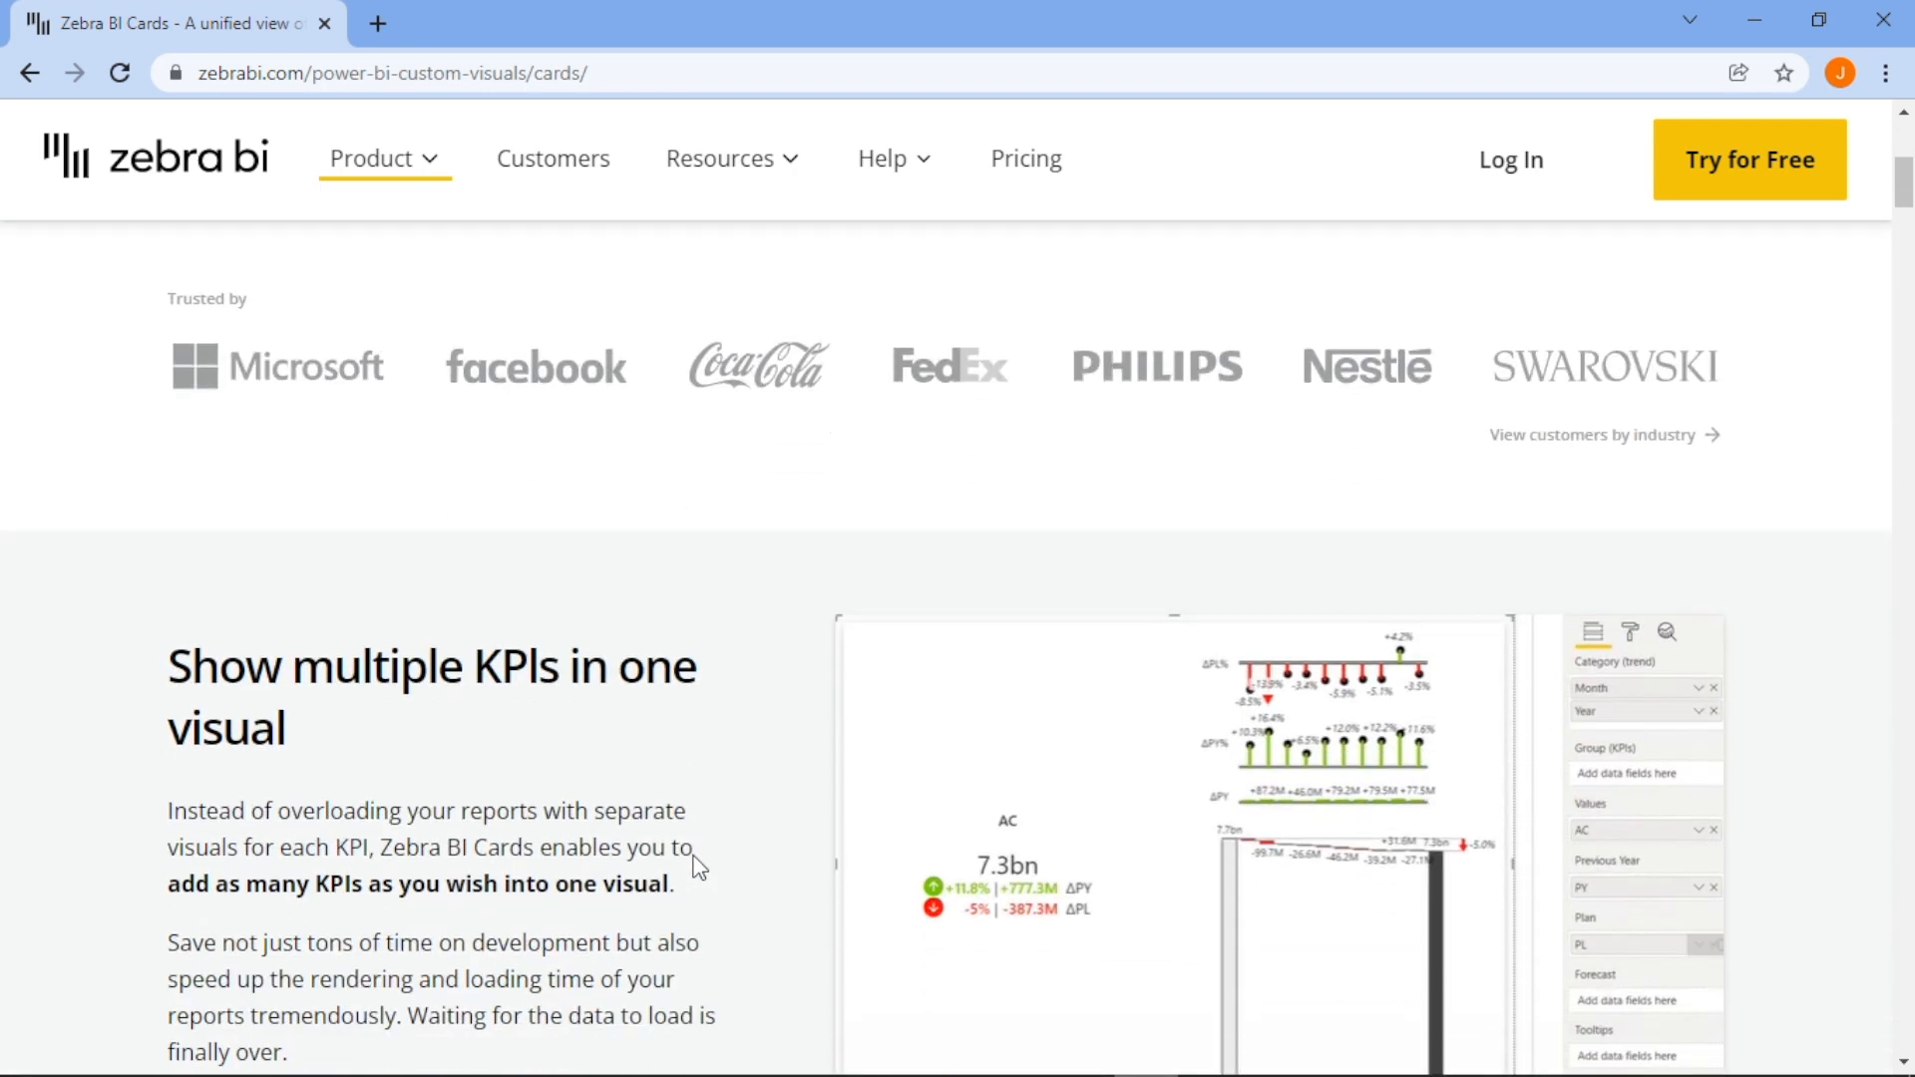
pyautogui.scroll(-2, 664, 449)
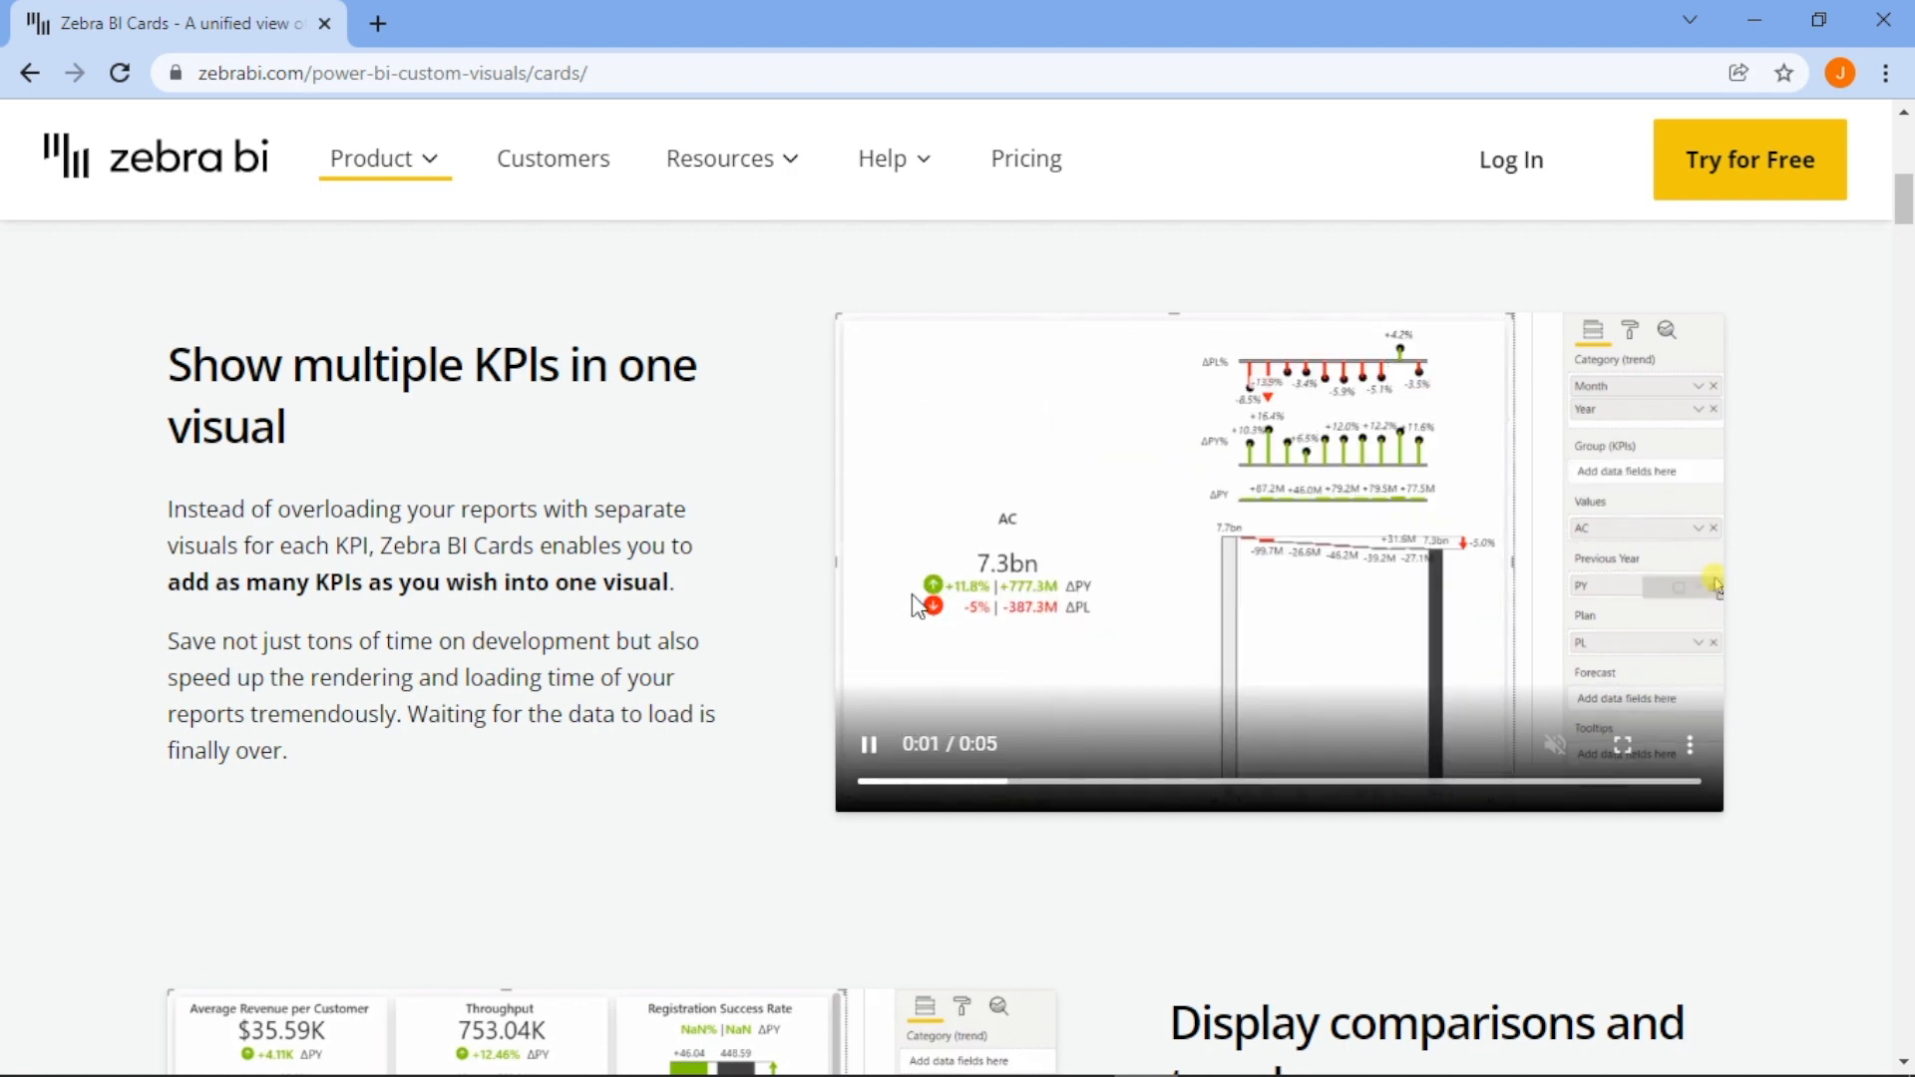
pyautogui.scroll(-2, 1026, 873)
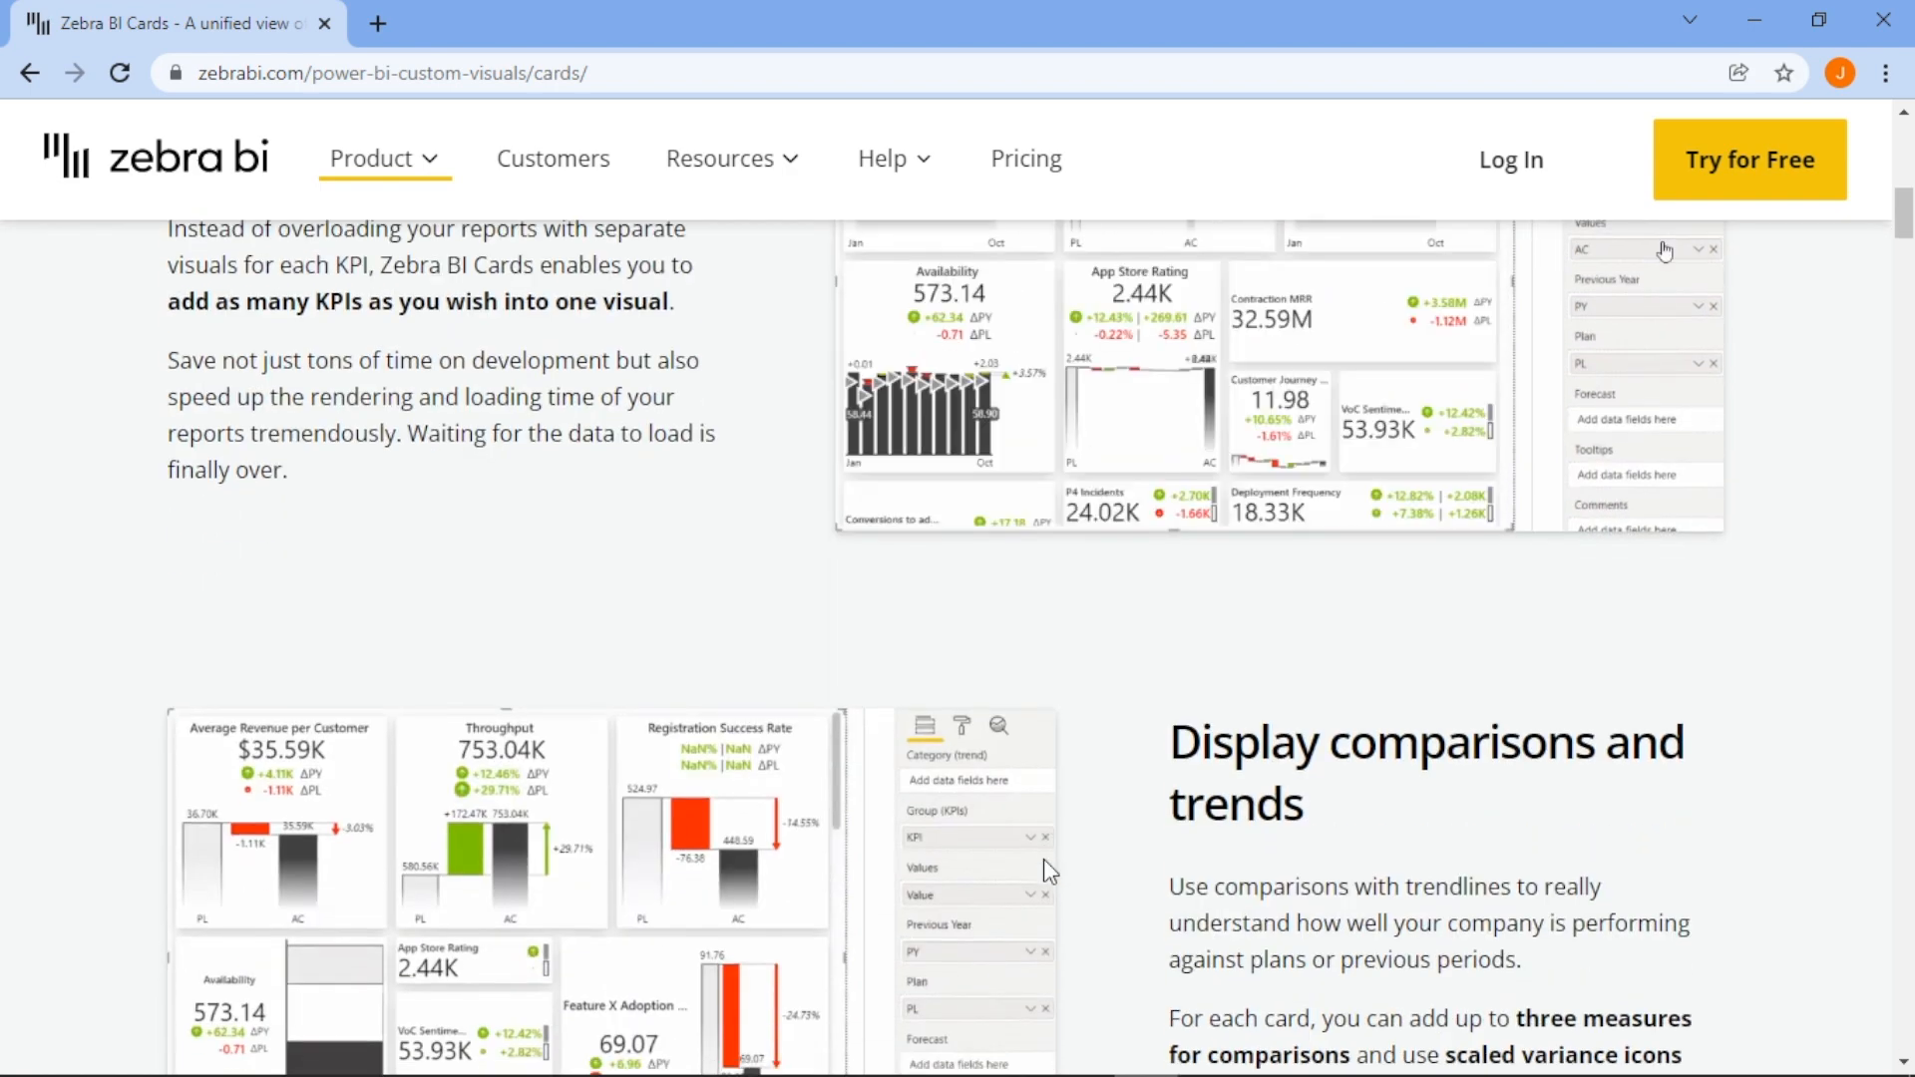
pyautogui.scroll(-2, 1042, 859)
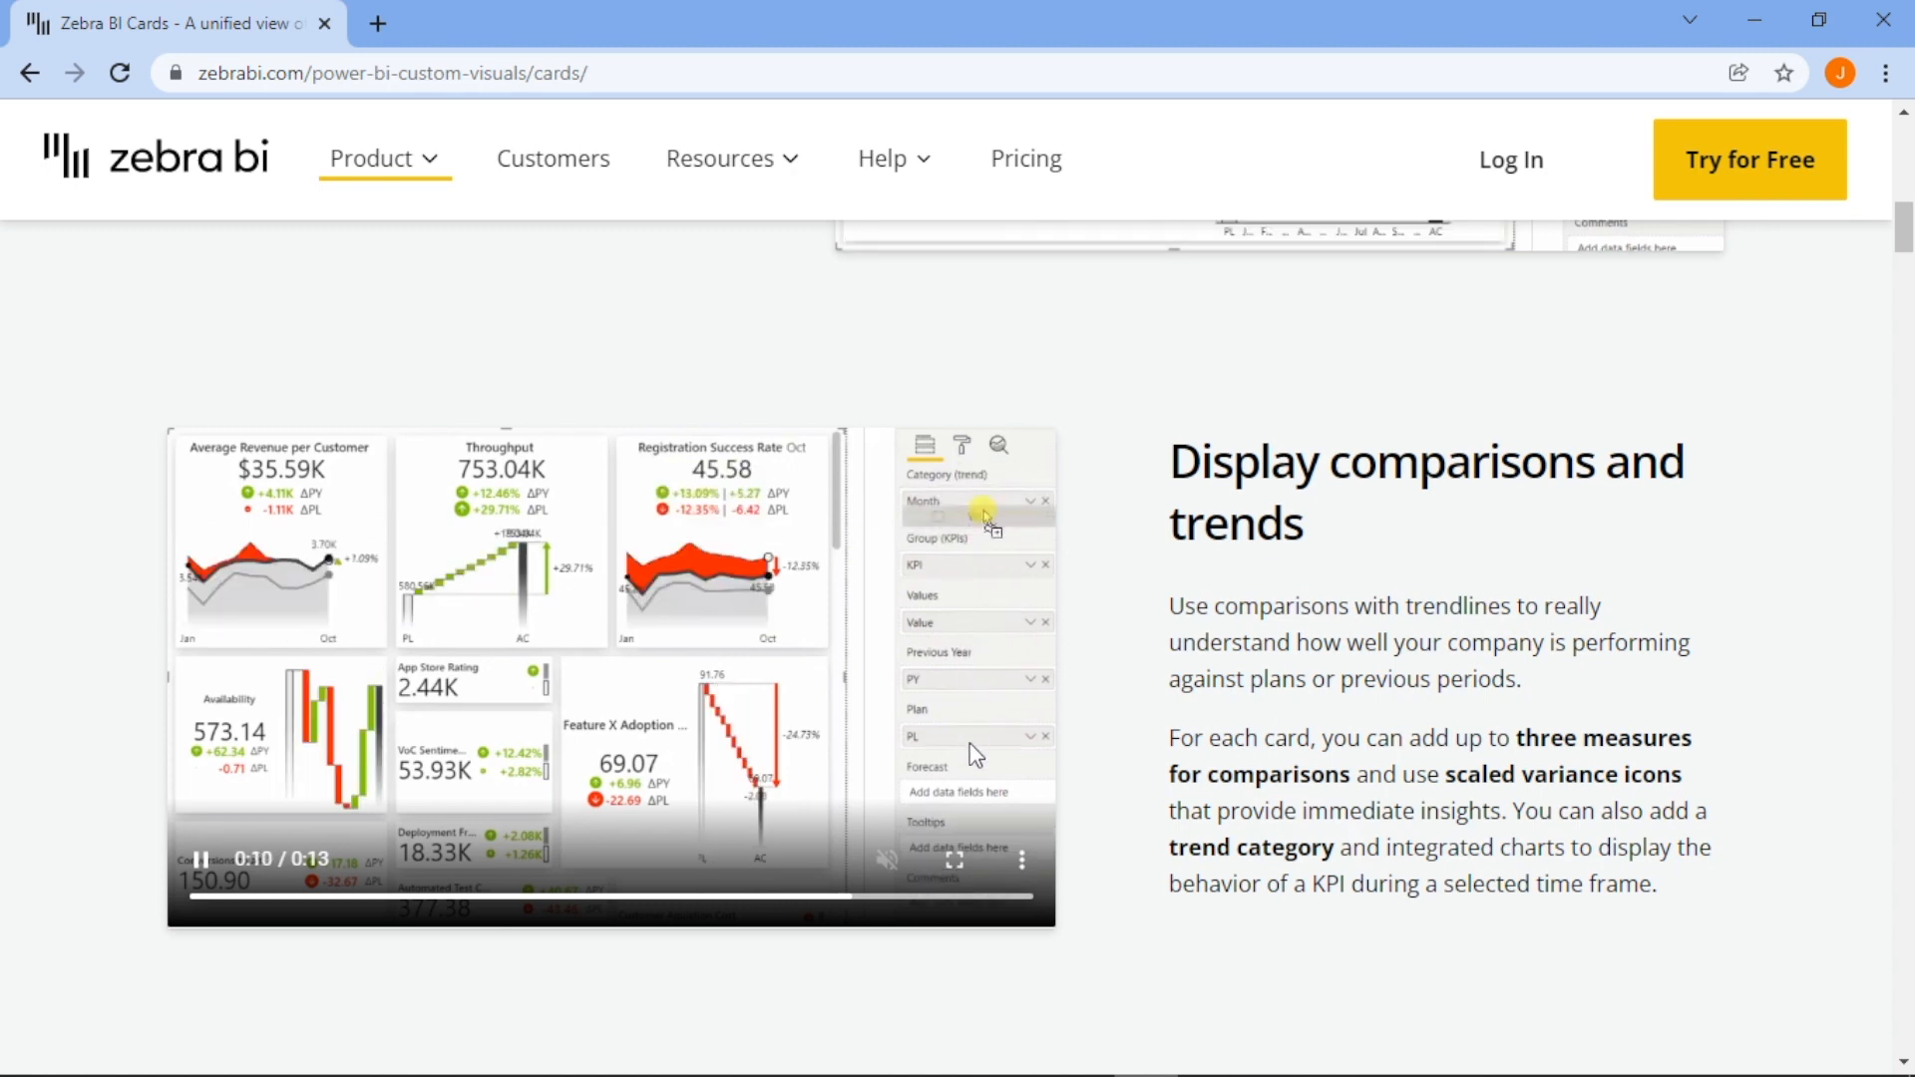
pyautogui.scroll(-2, 1208, 742)
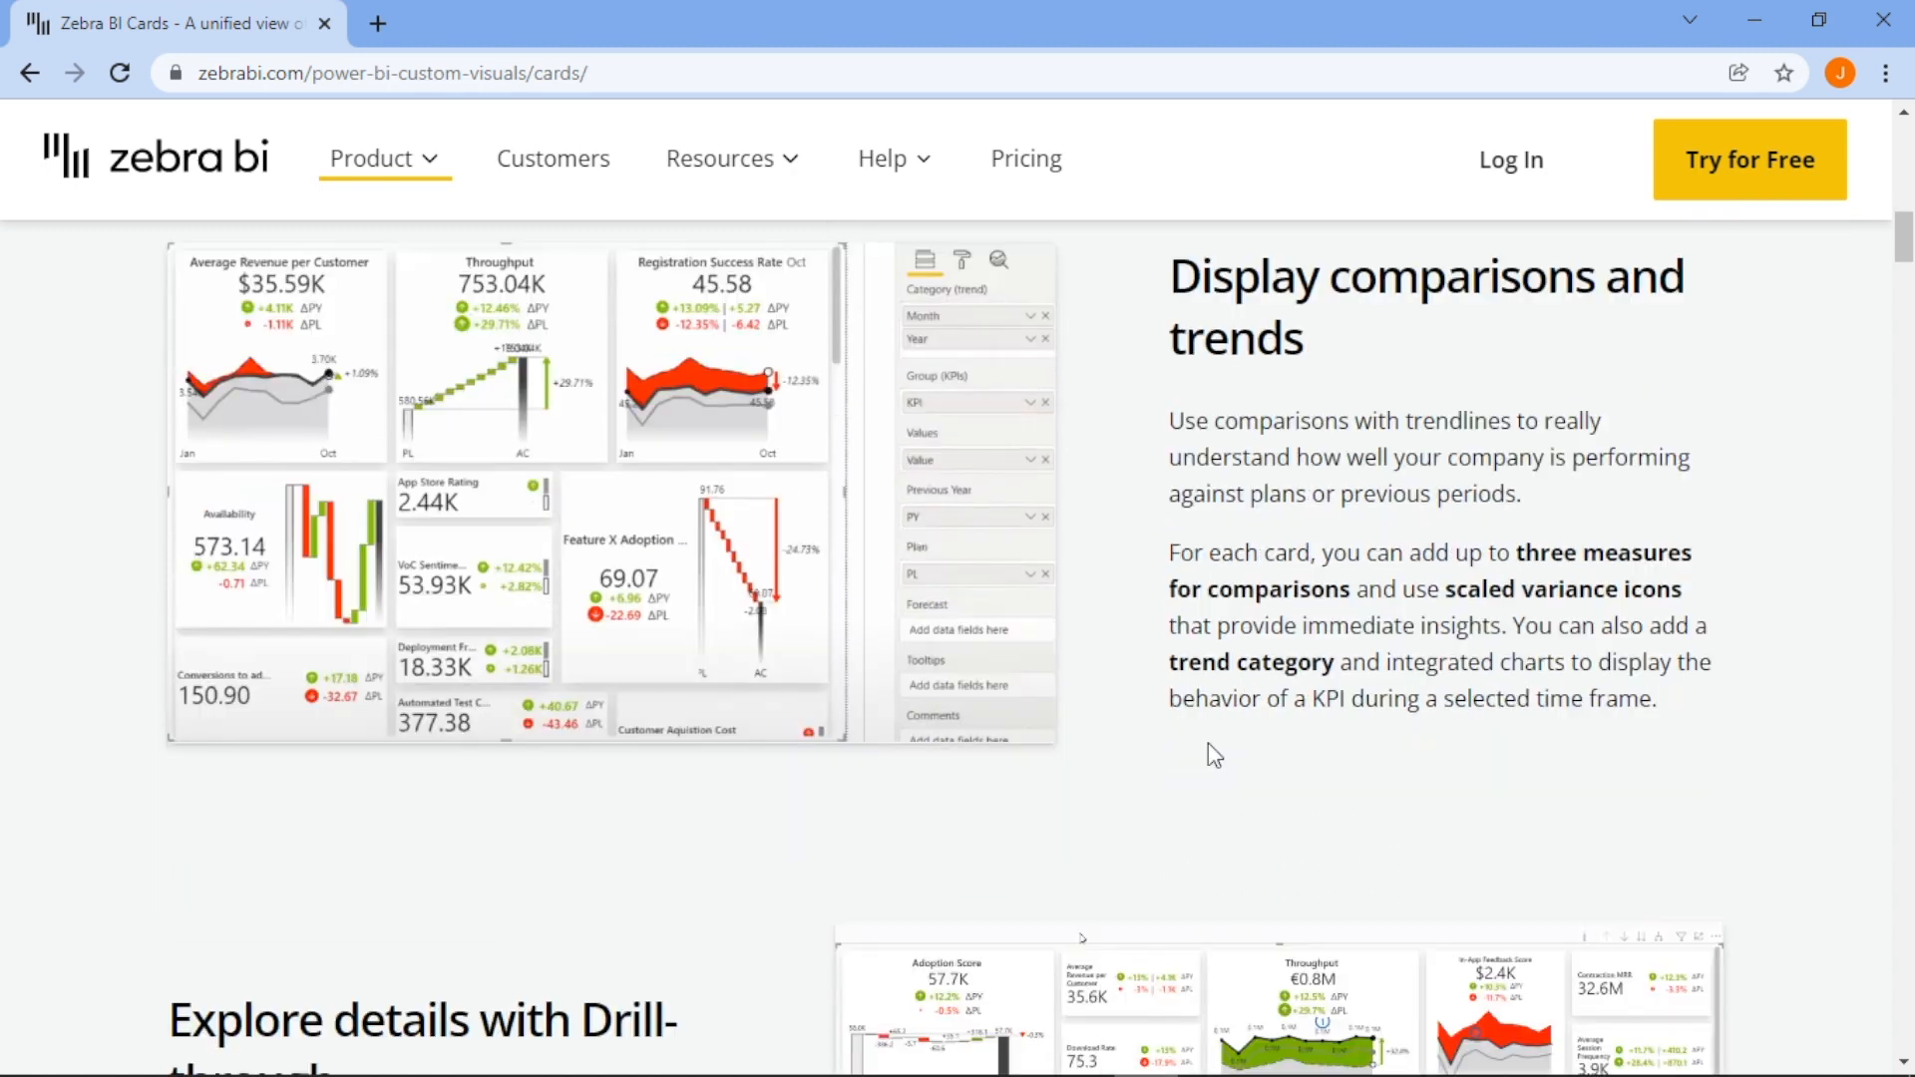
pyautogui.scroll(-3, 1207, 743)
pyautogui.scroll(-4, 1208, 744)
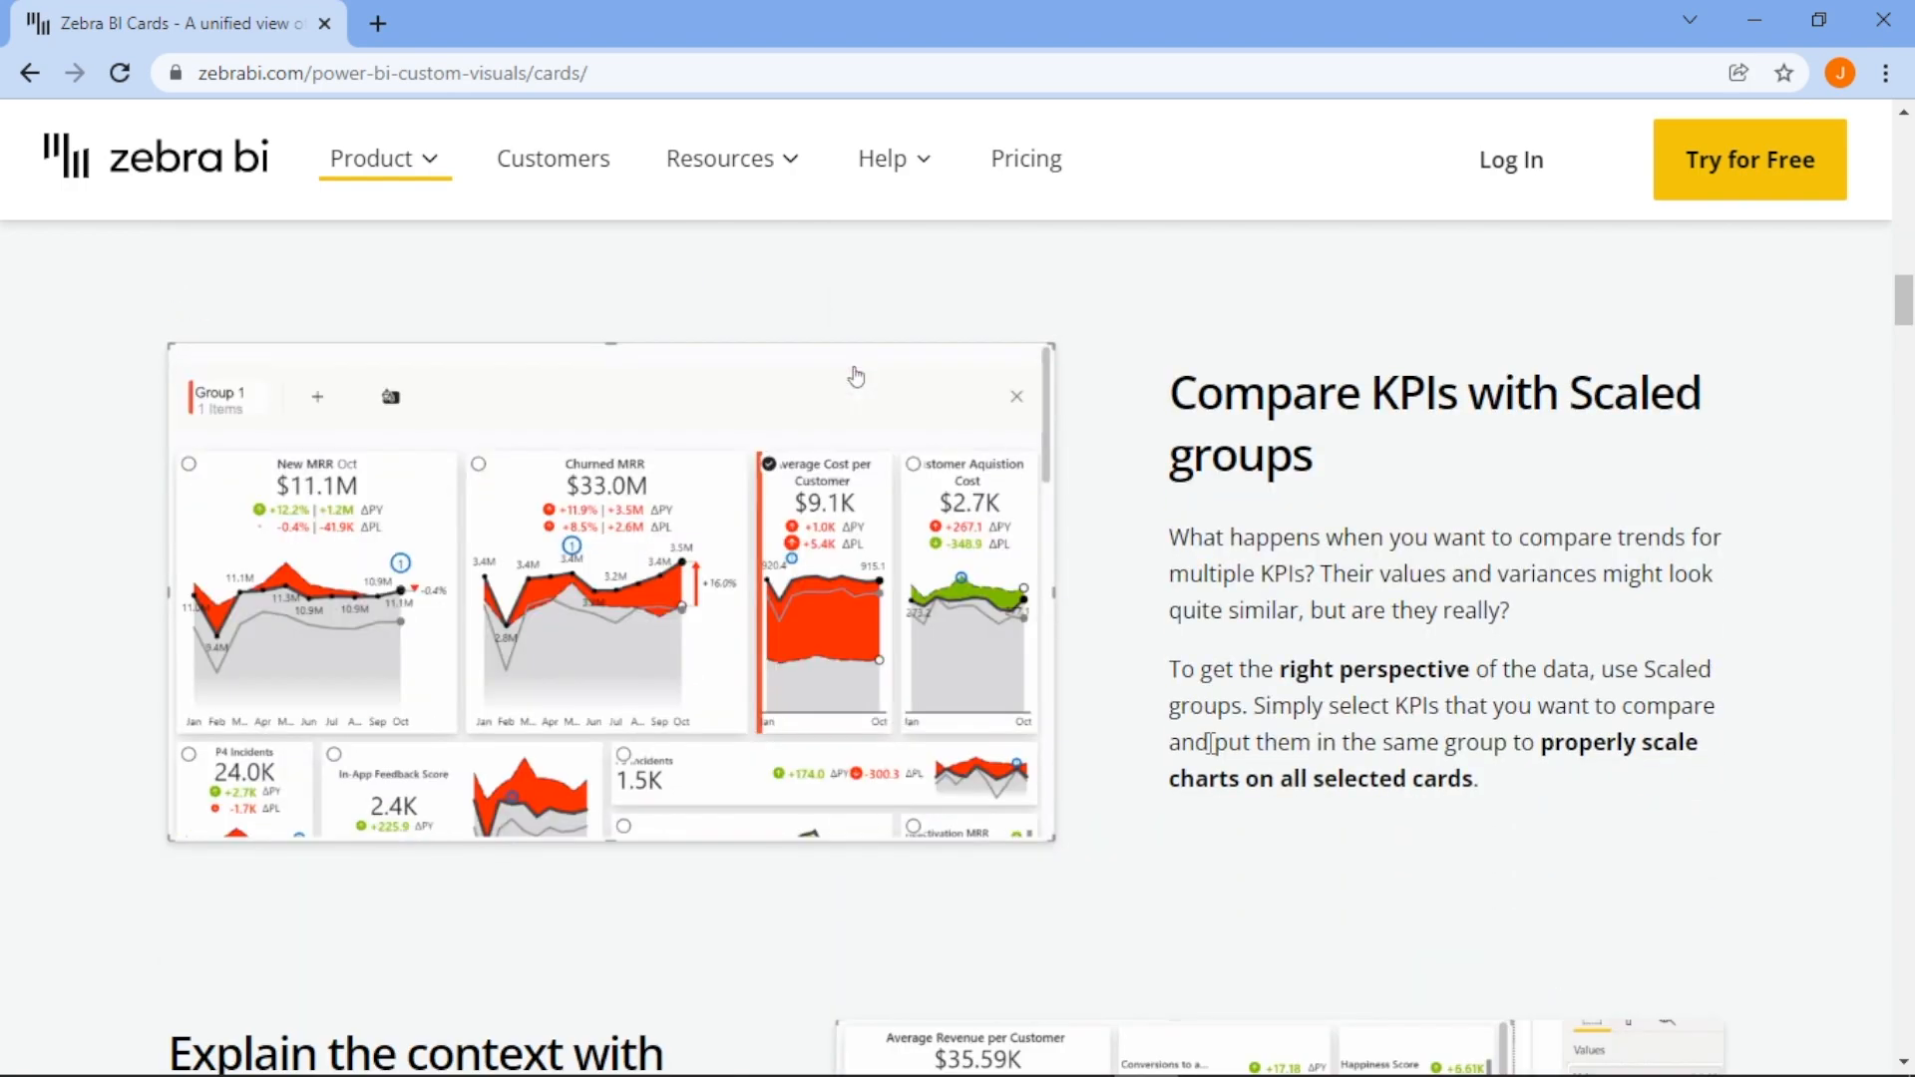
pyautogui.scroll(1, 1209, 748)
pyautogui.scroll(-2, 1178, 809)
pyautogui.scroll(-4, 1183, 801)
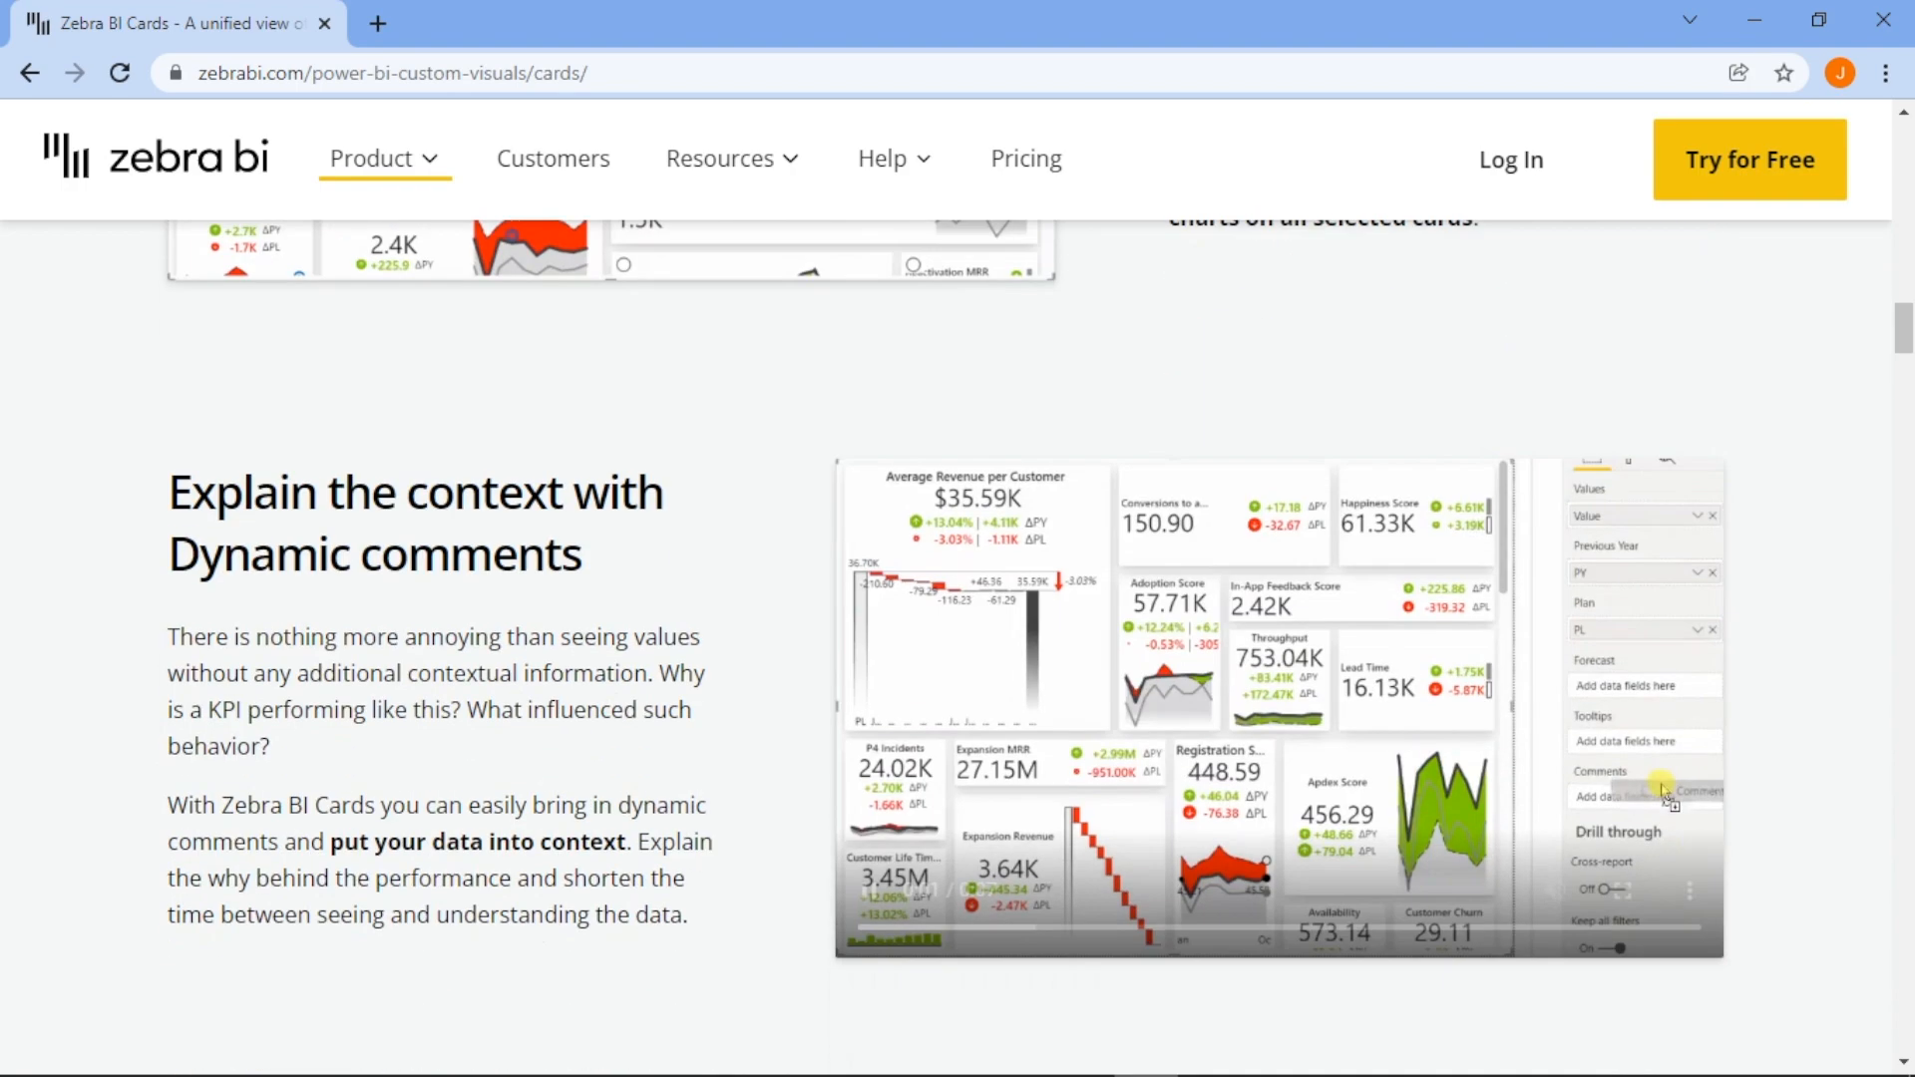
pyautogui.scroll(-1, 1190, 785)
pyautogui.scroll(3, 1190, 778)
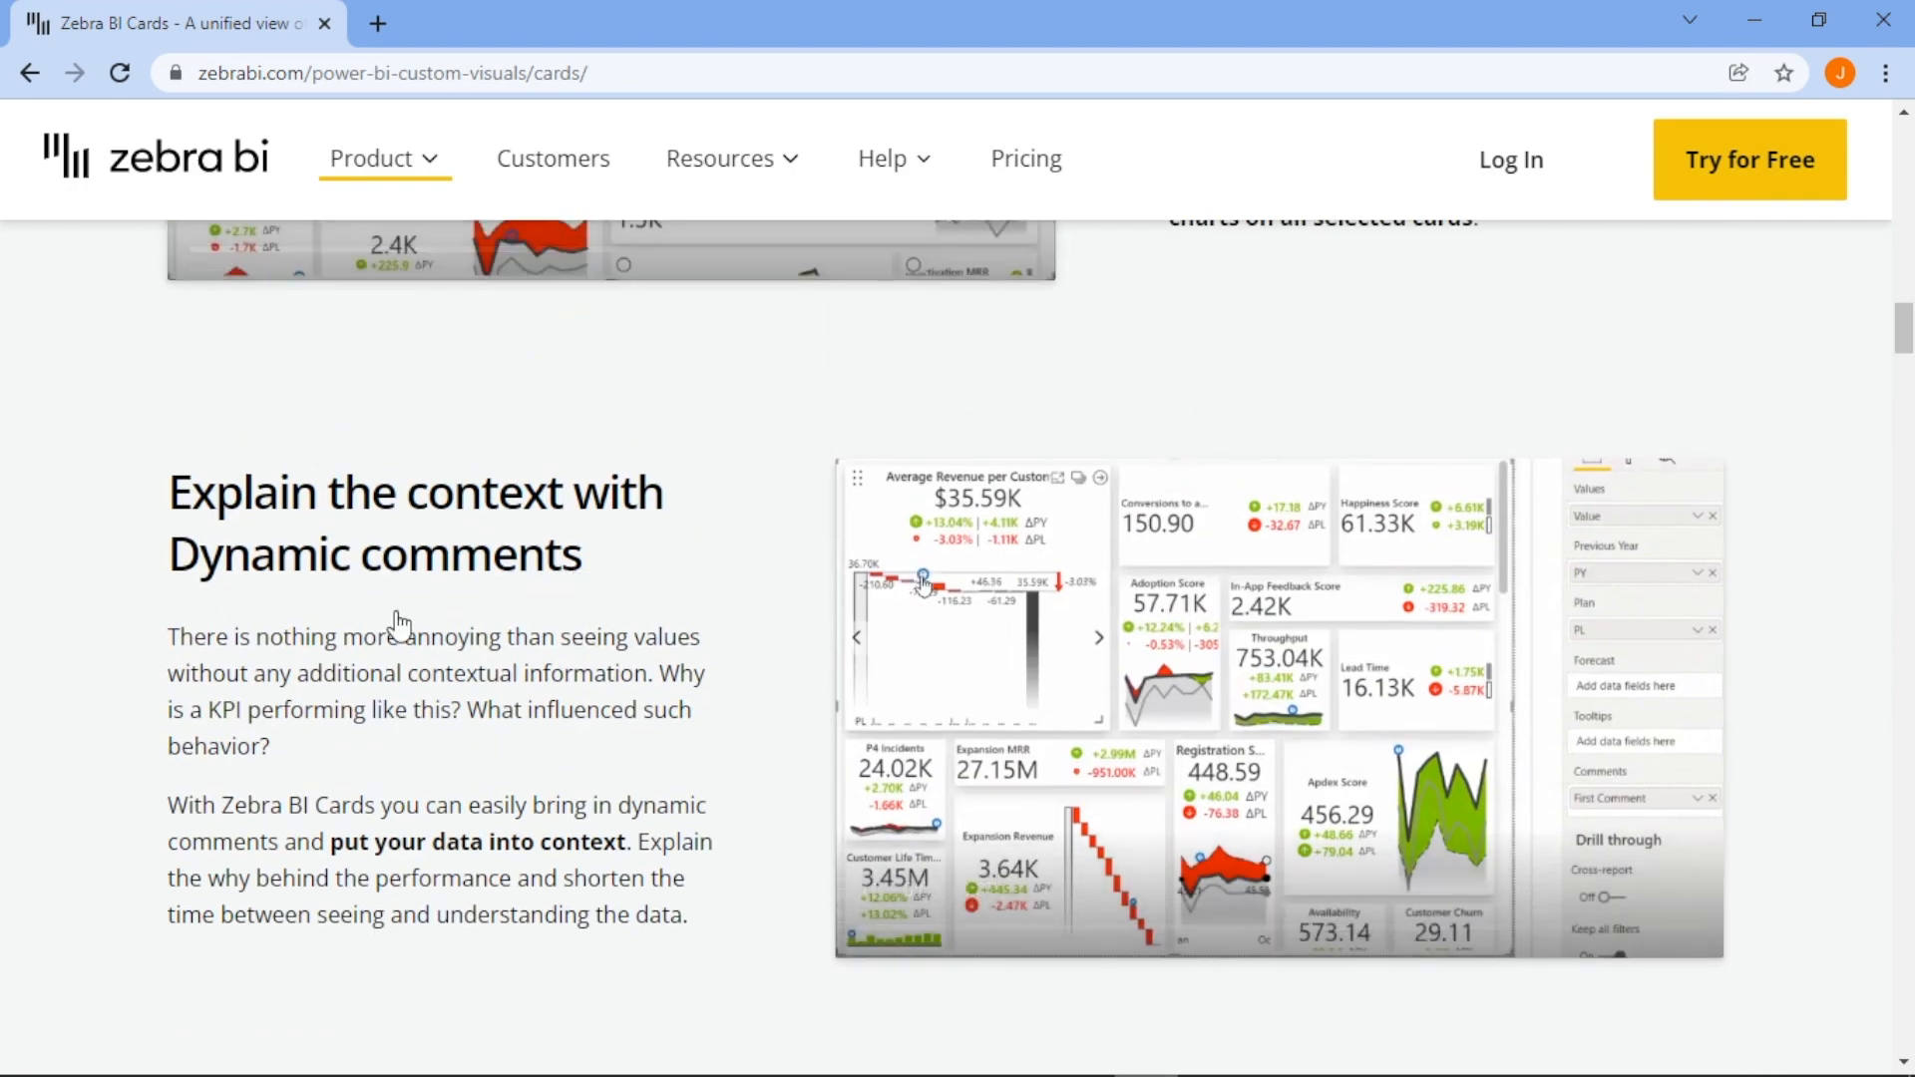
pyautogui.scroll(-4, 639, 813)
pyautogui.scroll(-5, 639, 800)
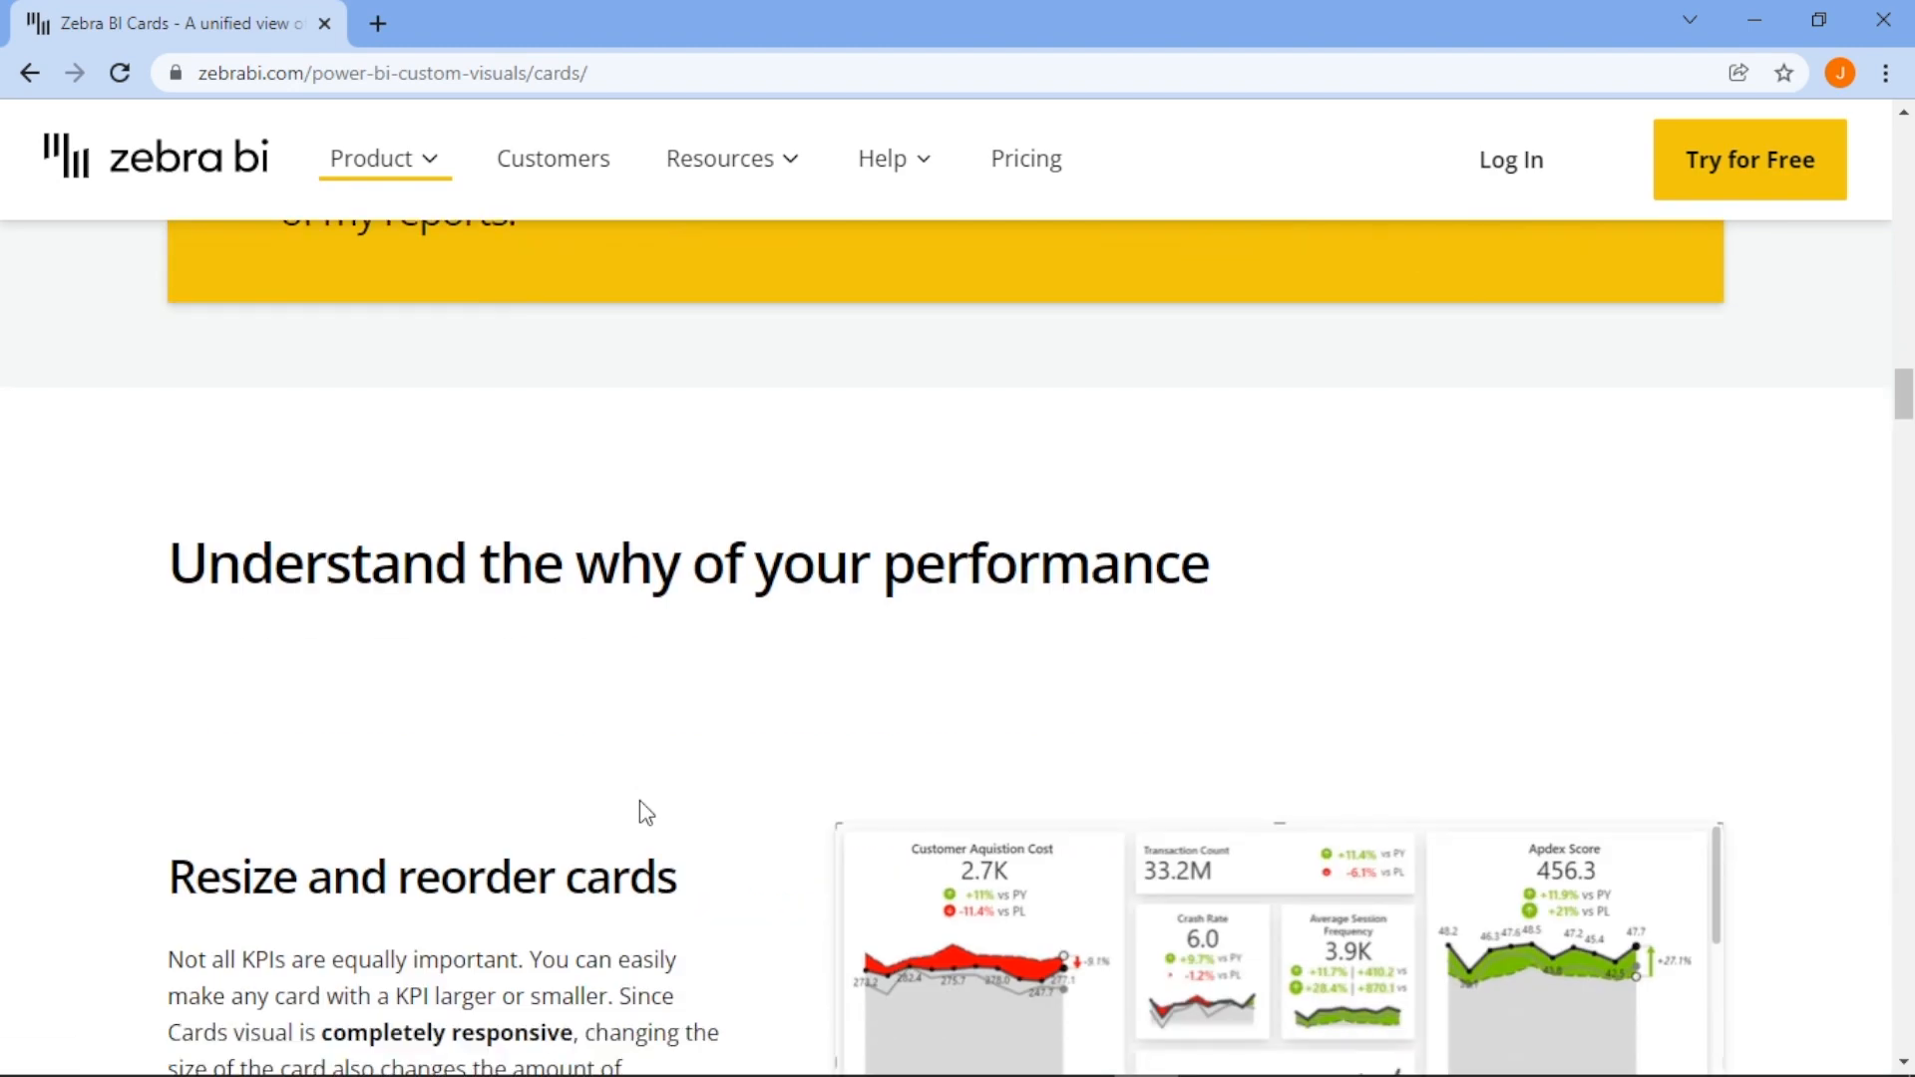
pyautogui.scroll(-3, 658, 787)
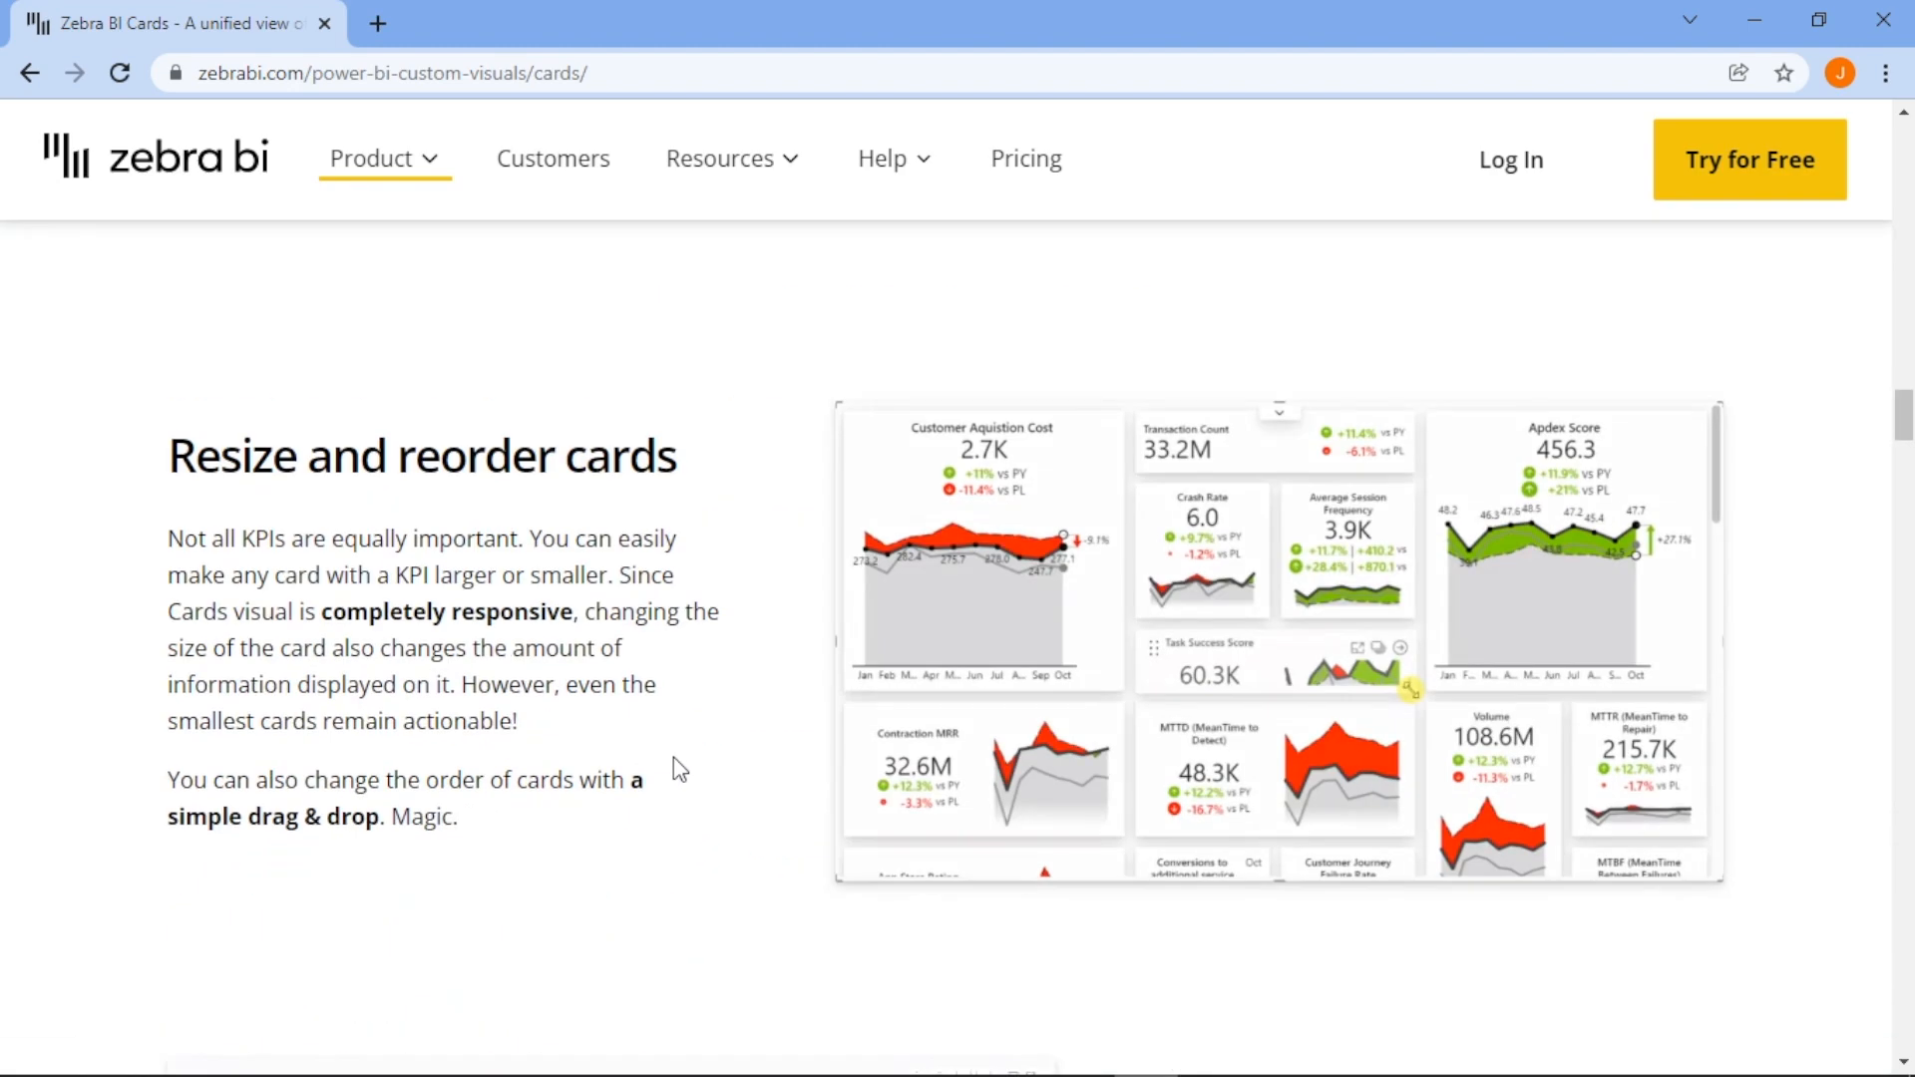
pyautogui.moveTo(1909, 465)
pyautogui.mouseDown()
pyautogui.moveTo(1889, 473)
pyautogui.moveTo(1890, 584)
pyautogui.mouseUp()
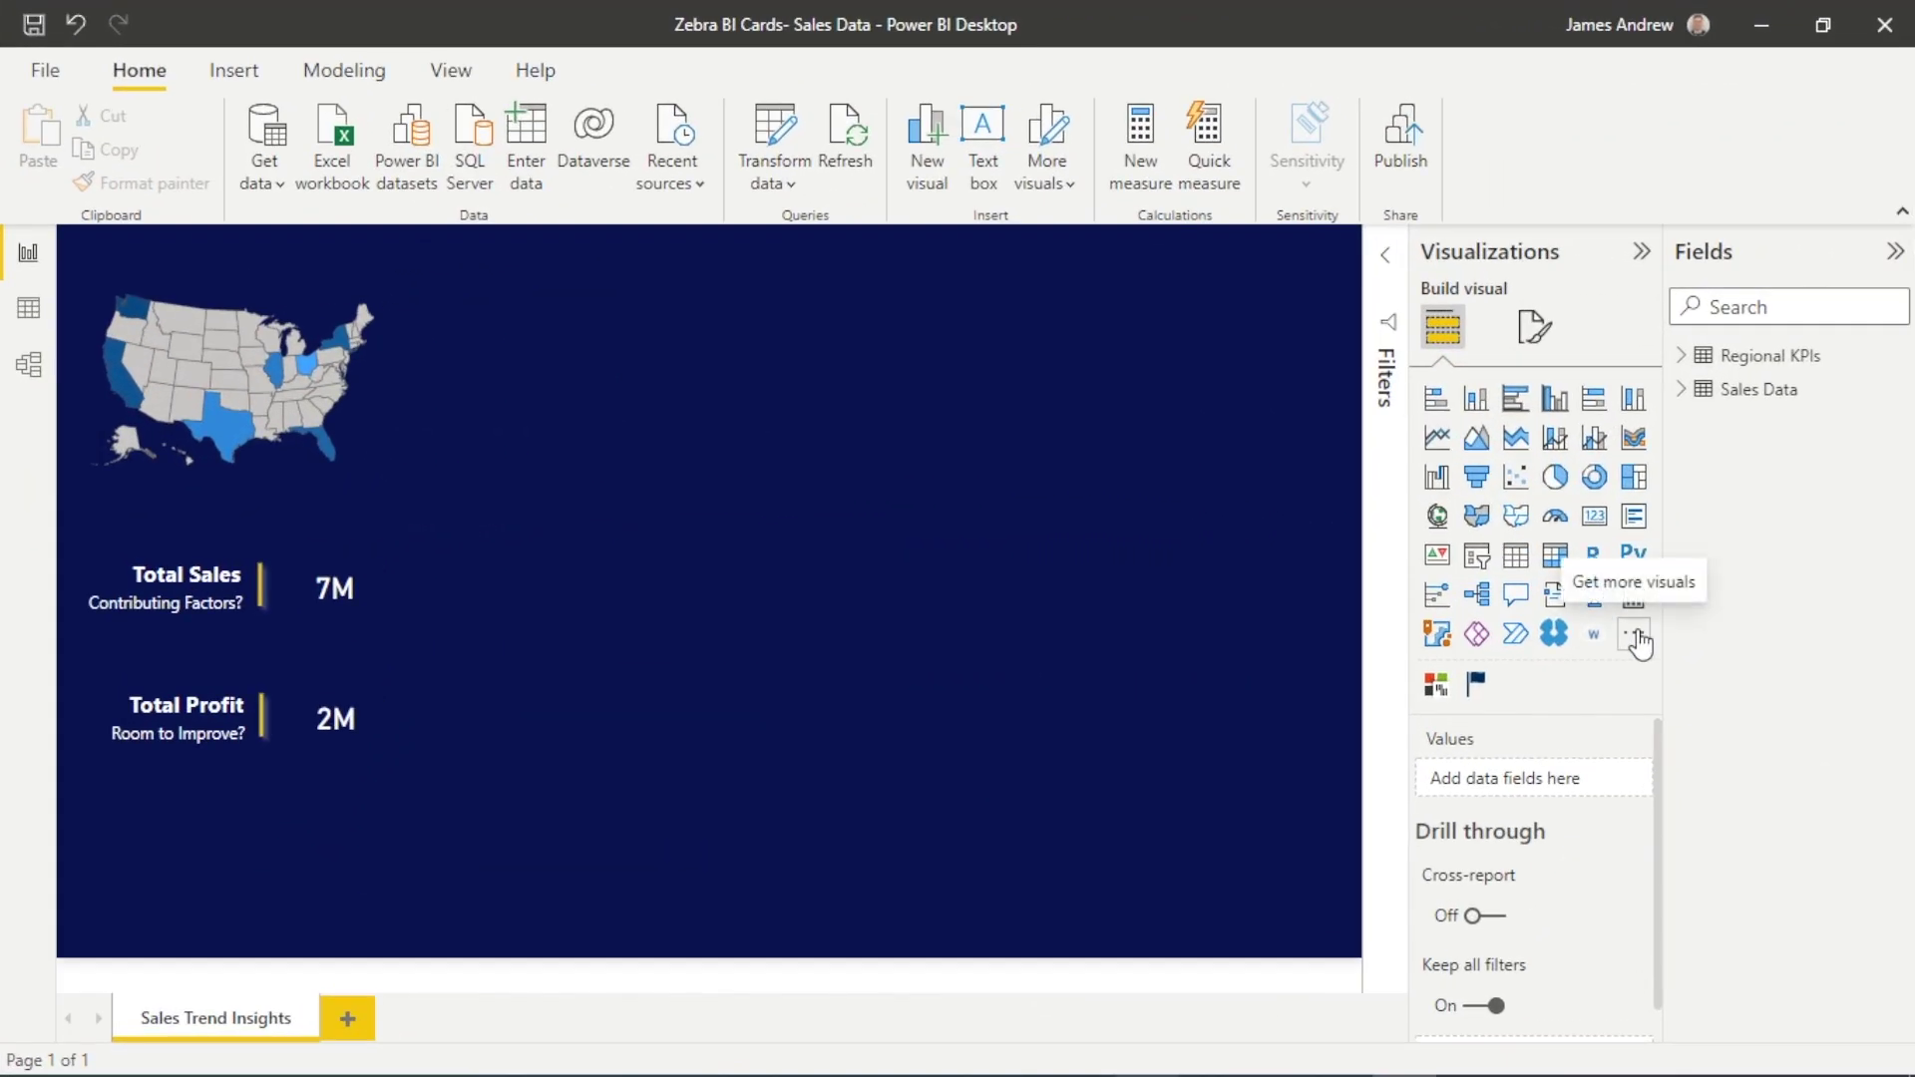
# Step: Find Zebra BI Cards in the visuals marketplace by searching 'zebra' and add it
pyautogui.click(1638, 638)
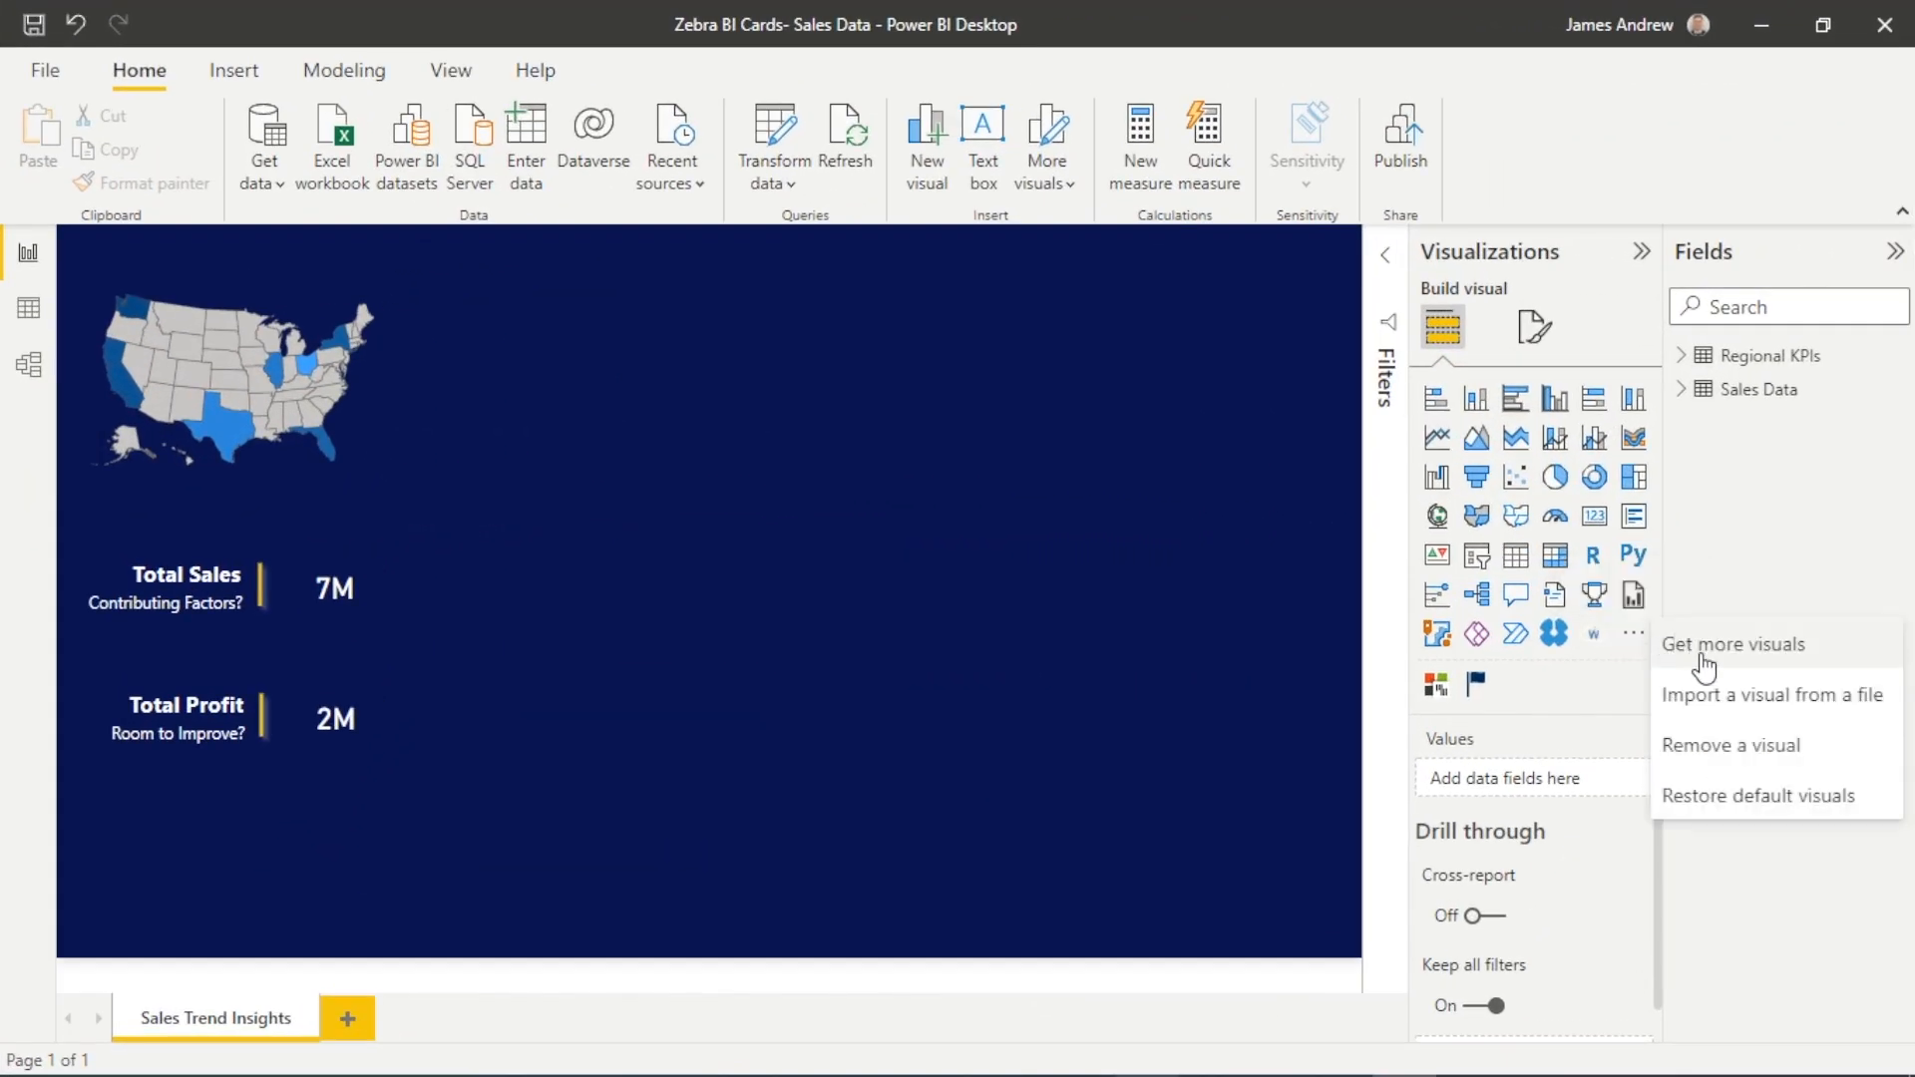
pyautogui.click(1704, 659)
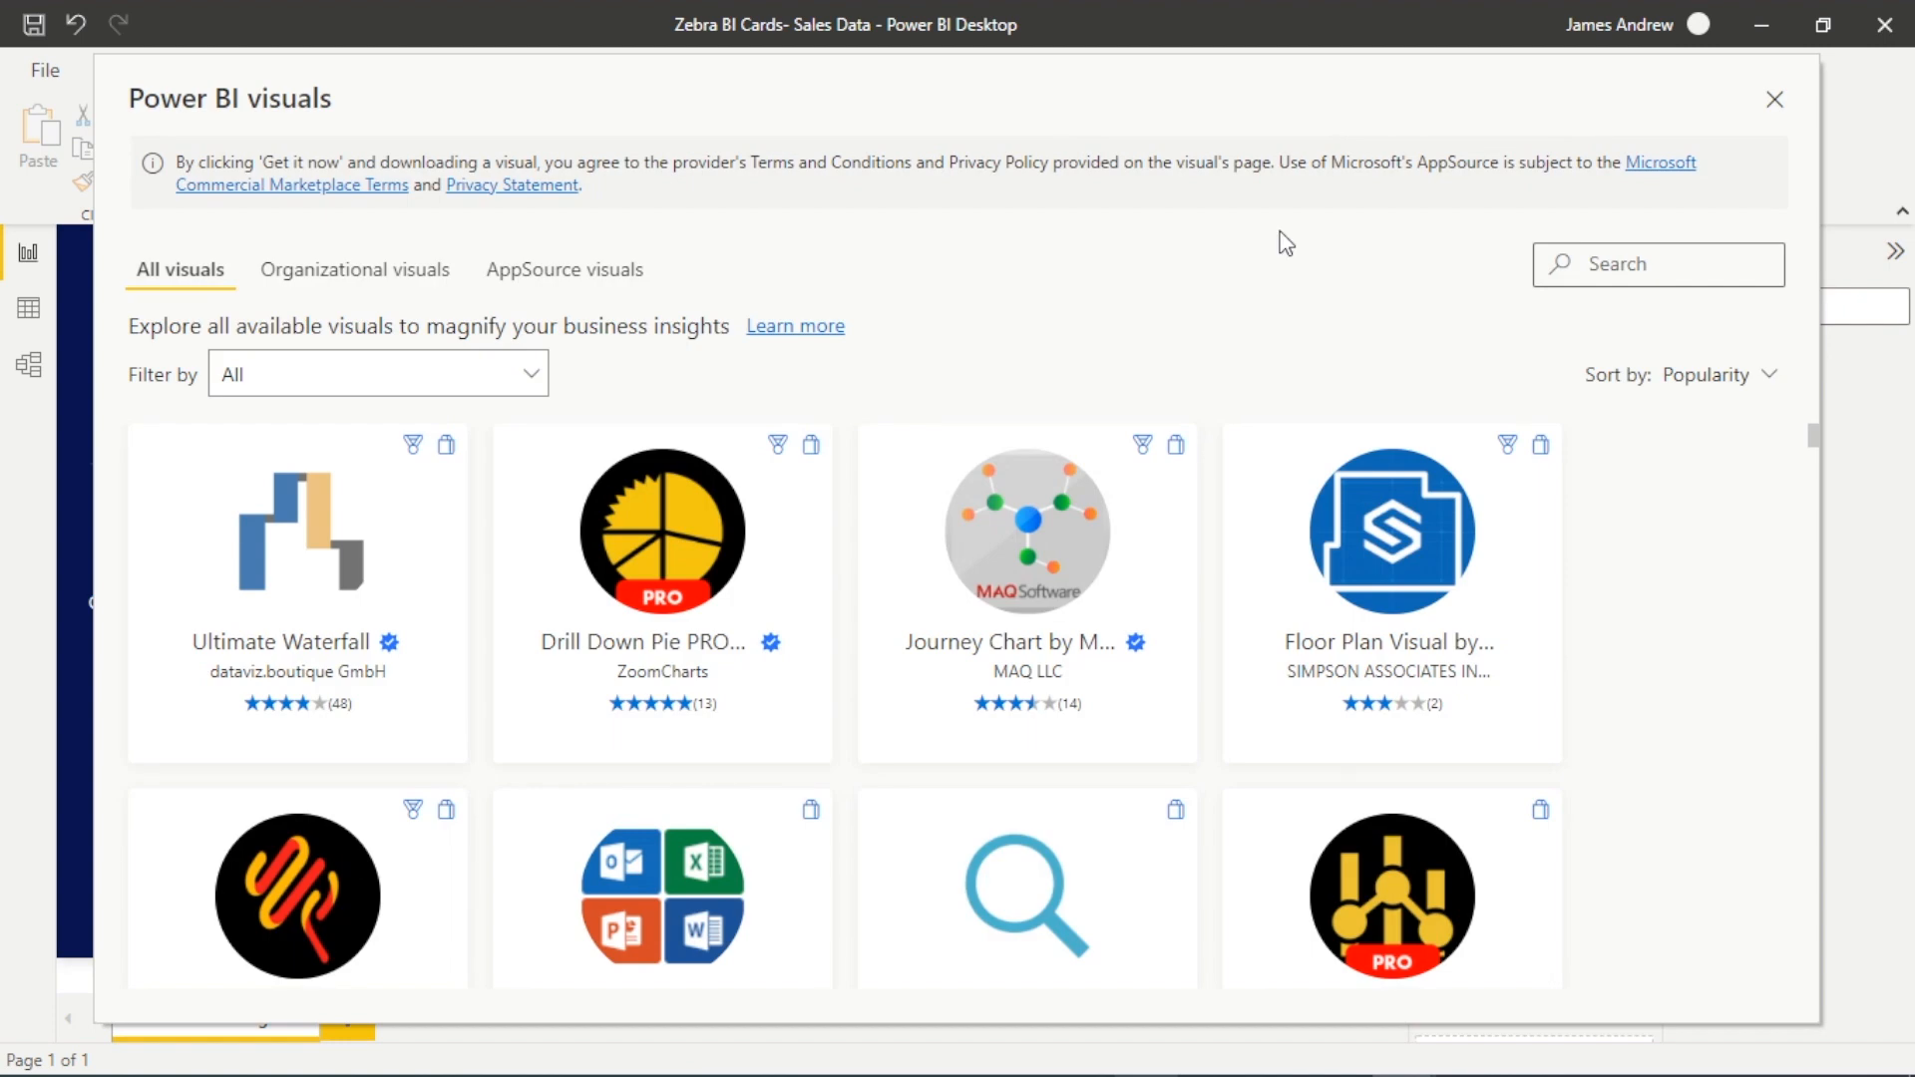
pyautogui.click(1643, 272)
pyautogui.write('zebra')
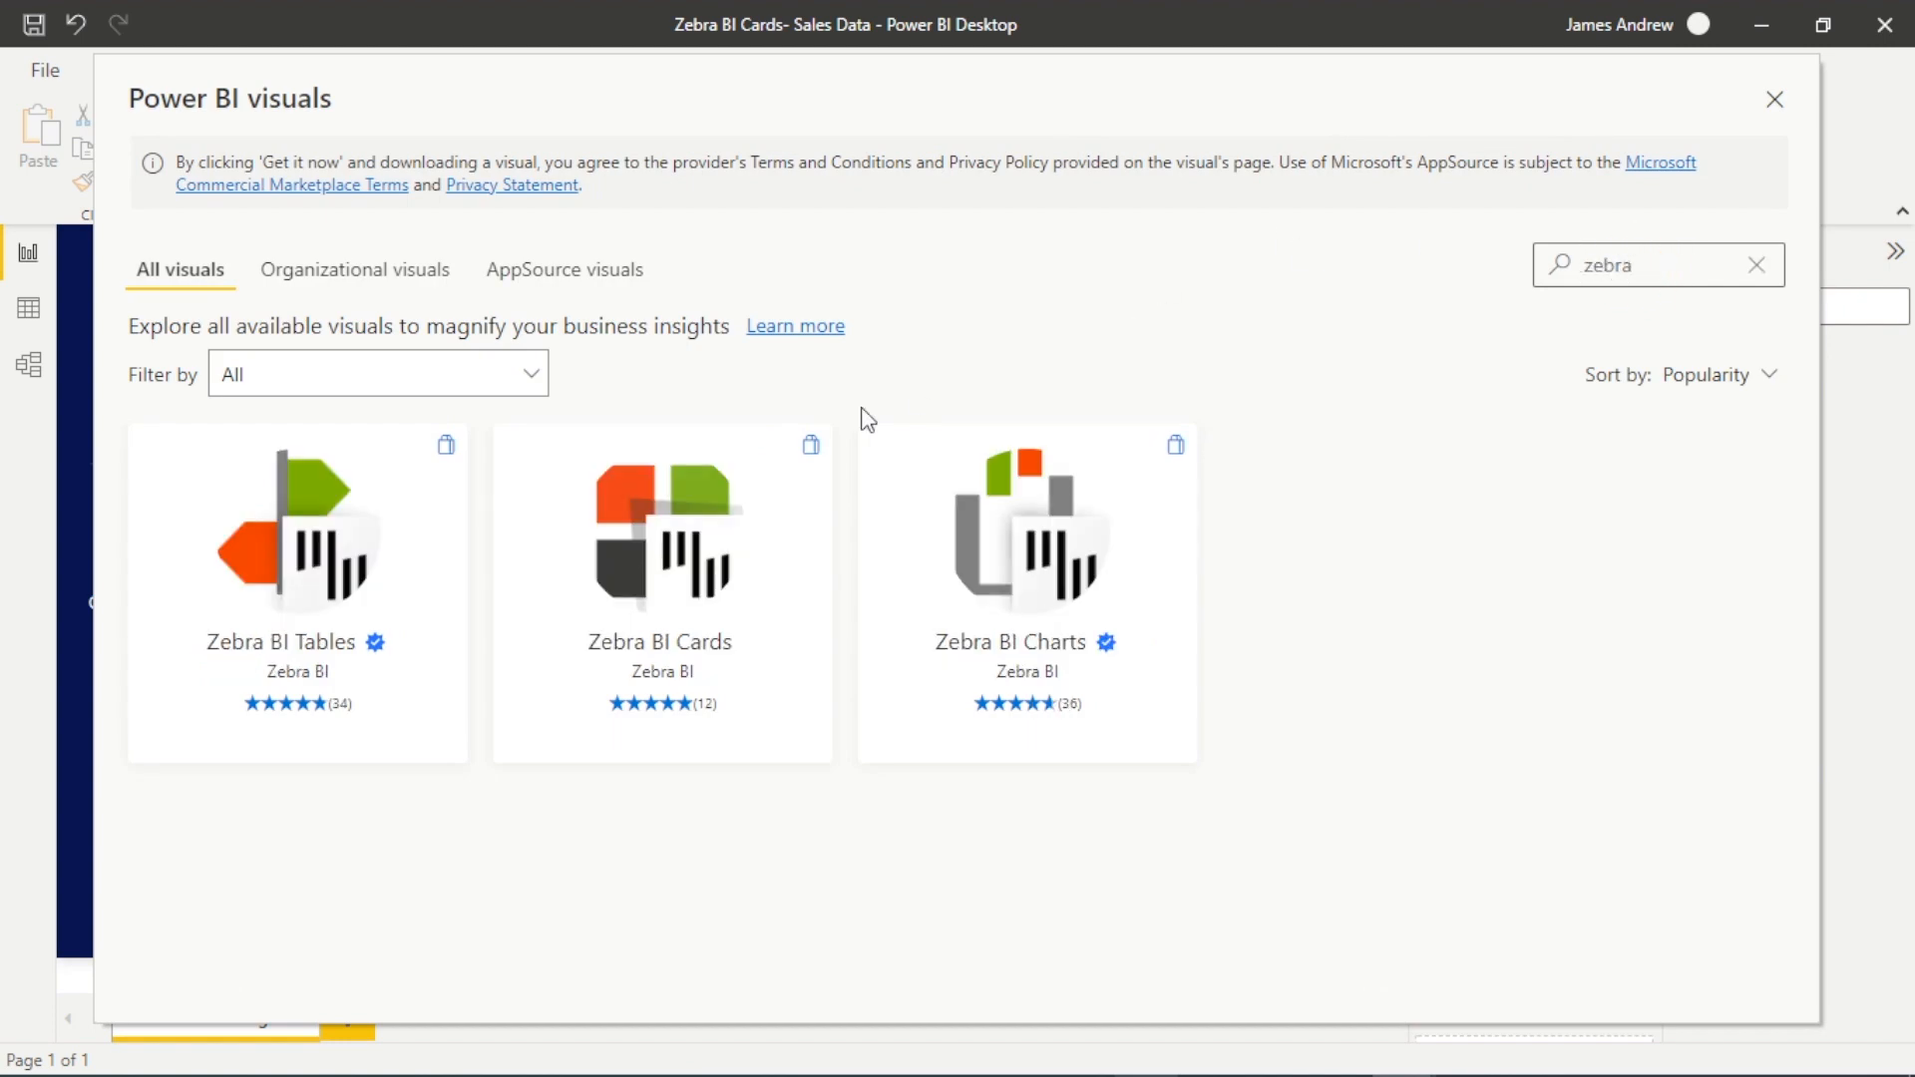
pyautogui.click(709, 565)
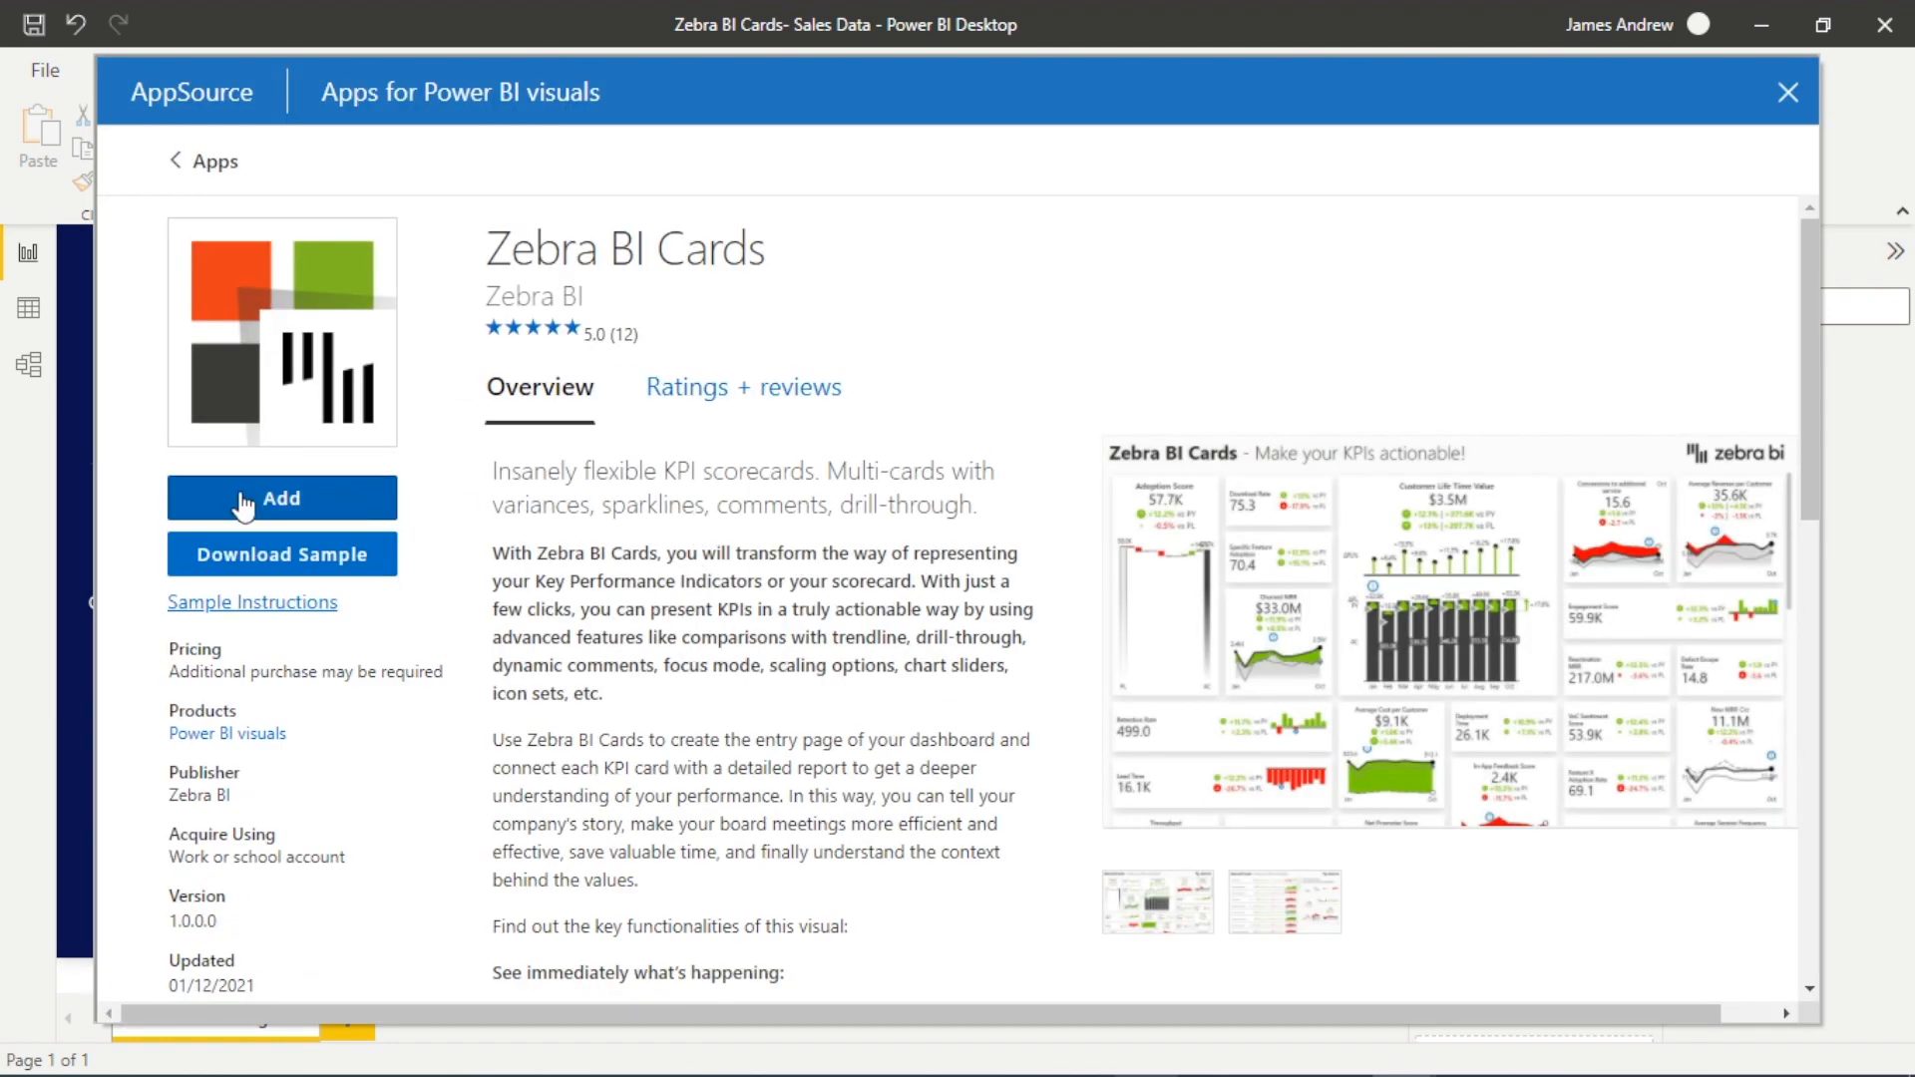
pyautogui.click(1789, 100)
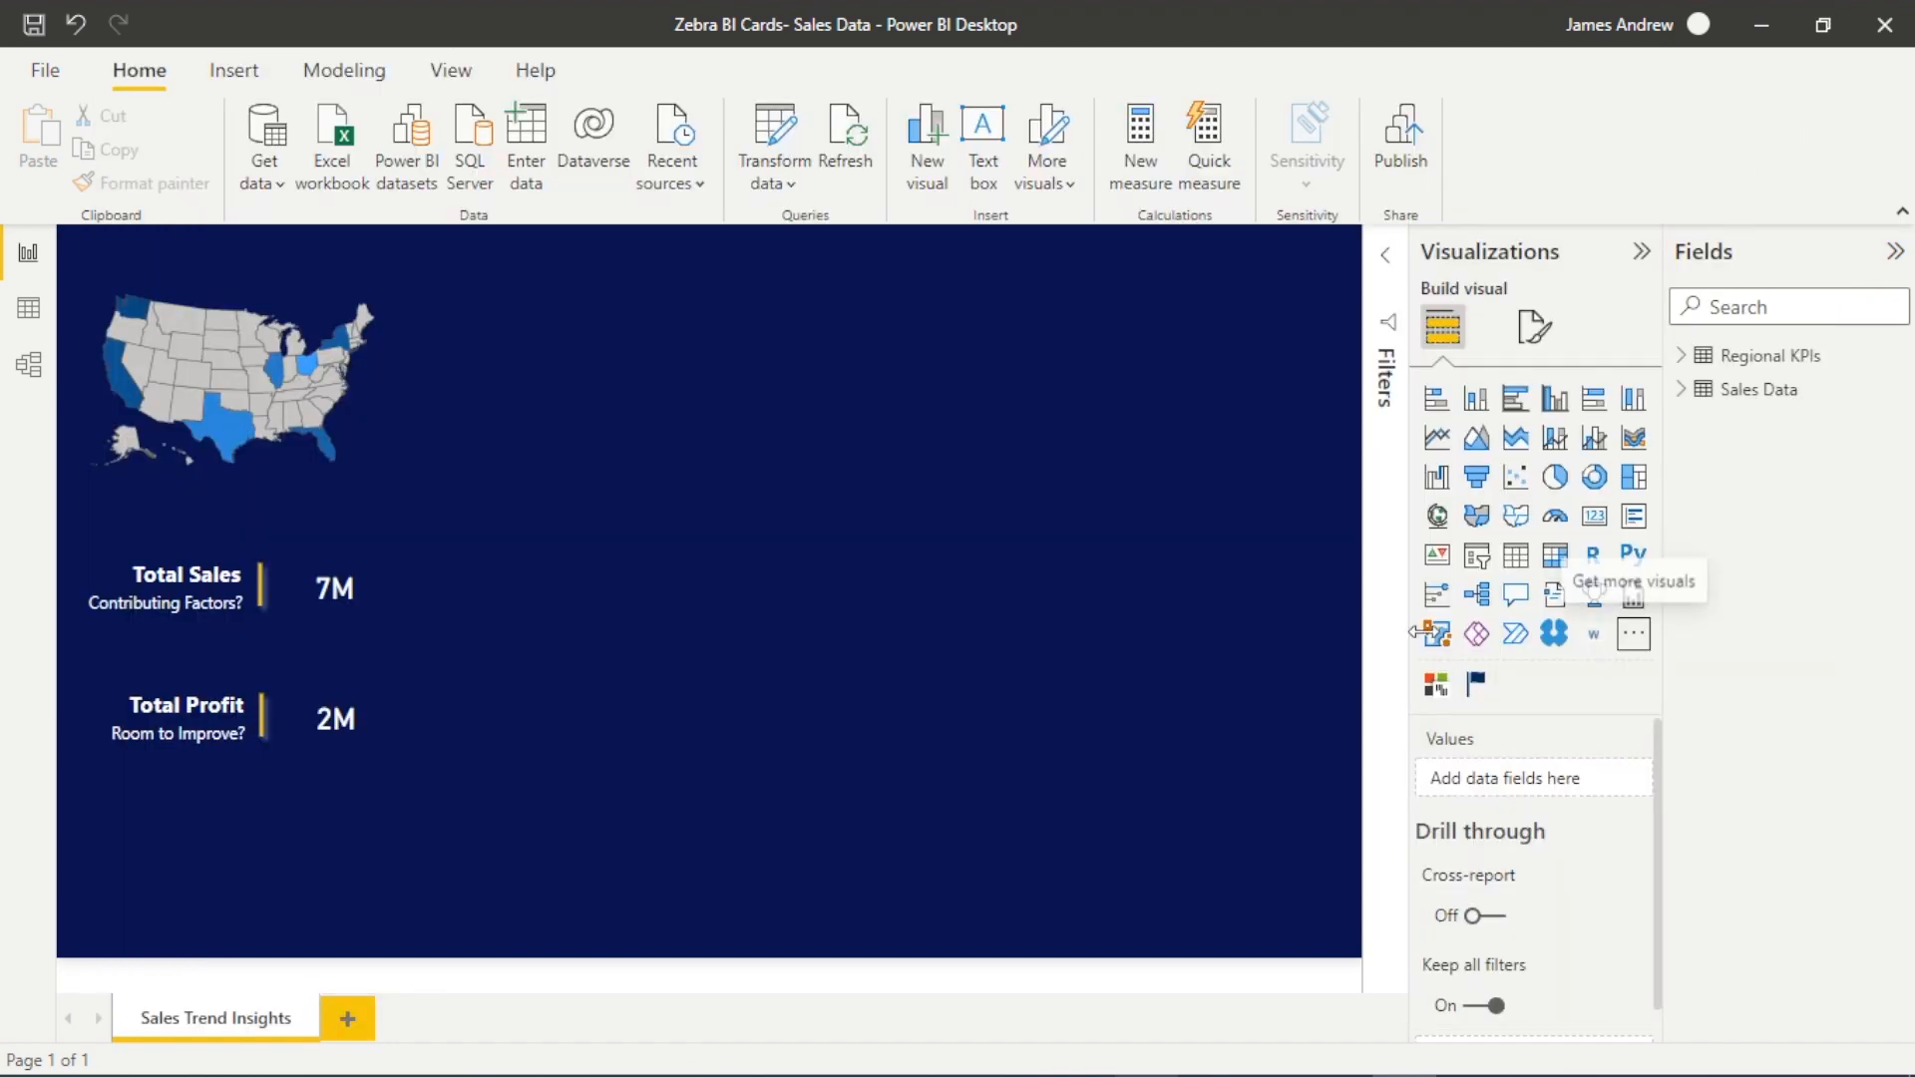
# Step: Insert a Zebra BI Cards visual and tidy the Fields pane around Sales Data and Regional KPIs
pyautogui.click(1435, 692)
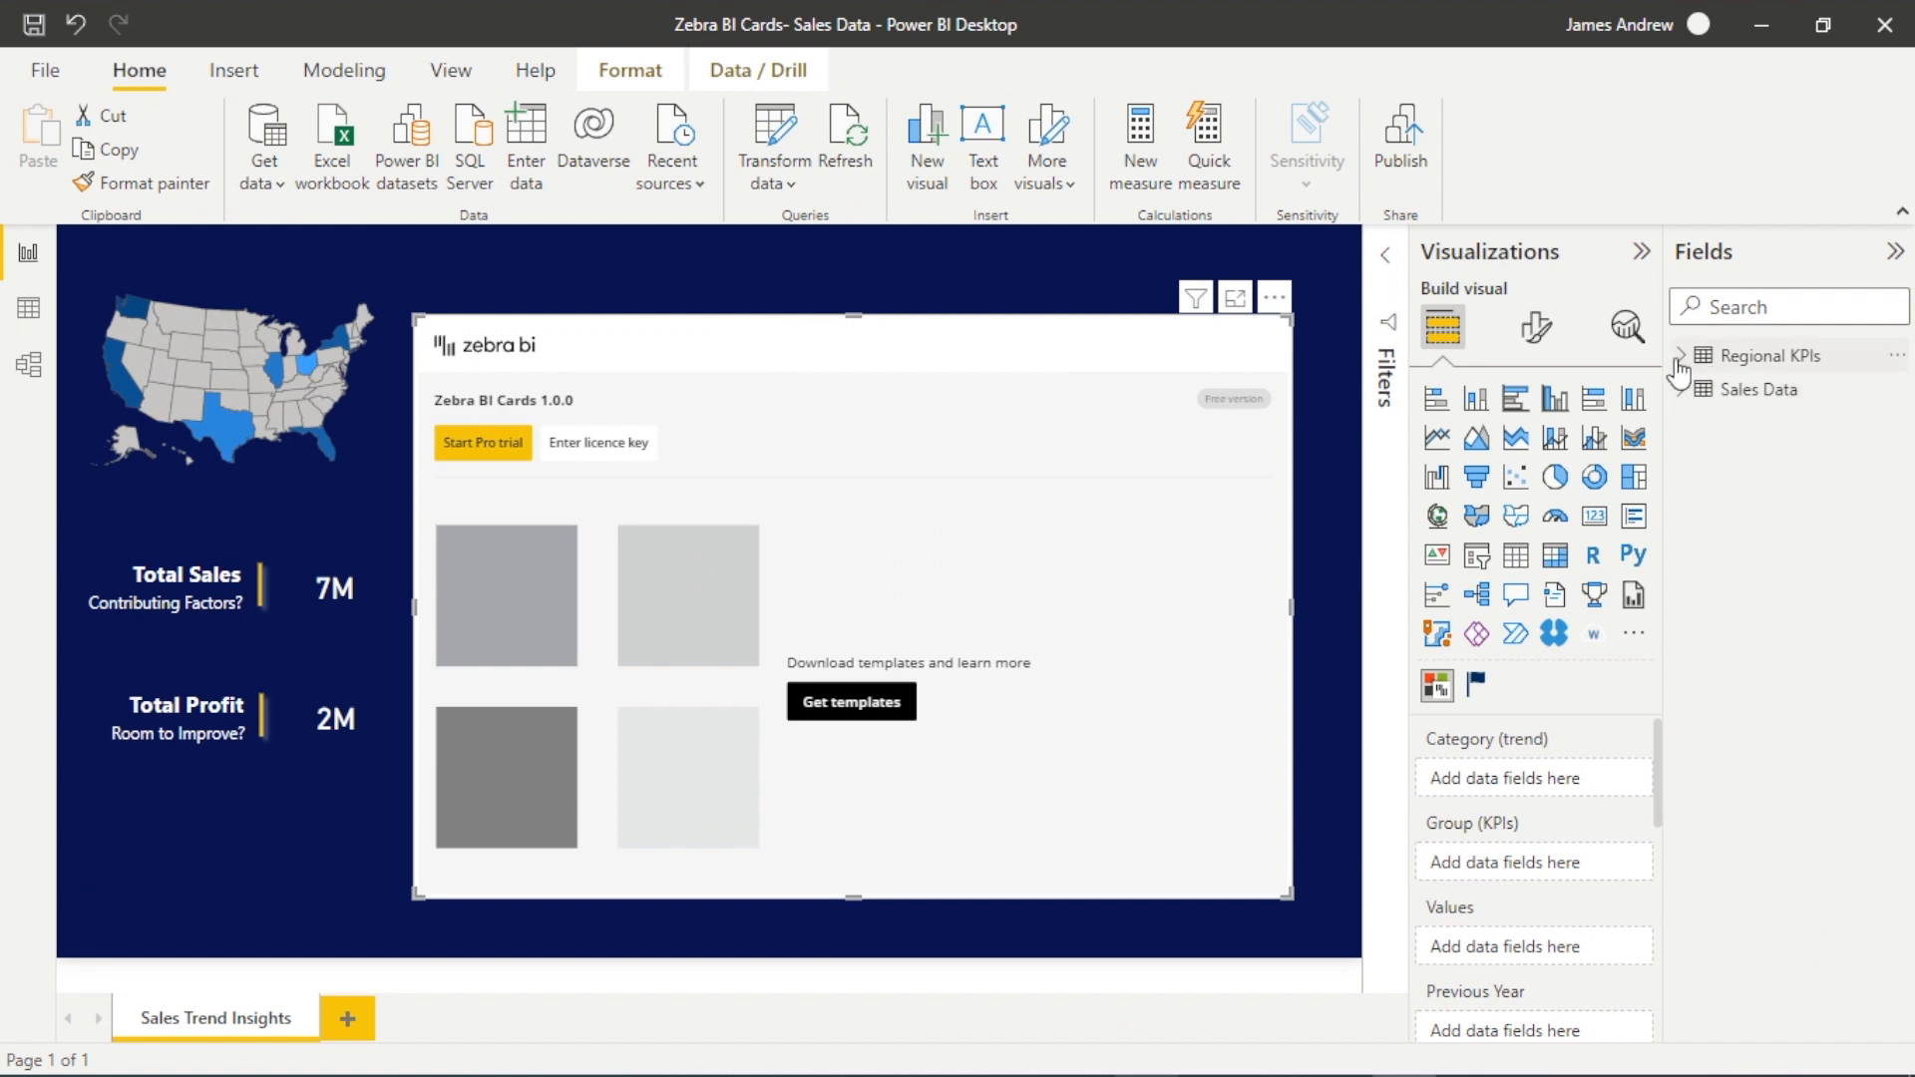
pyautogui.moveTo(1768, 356)
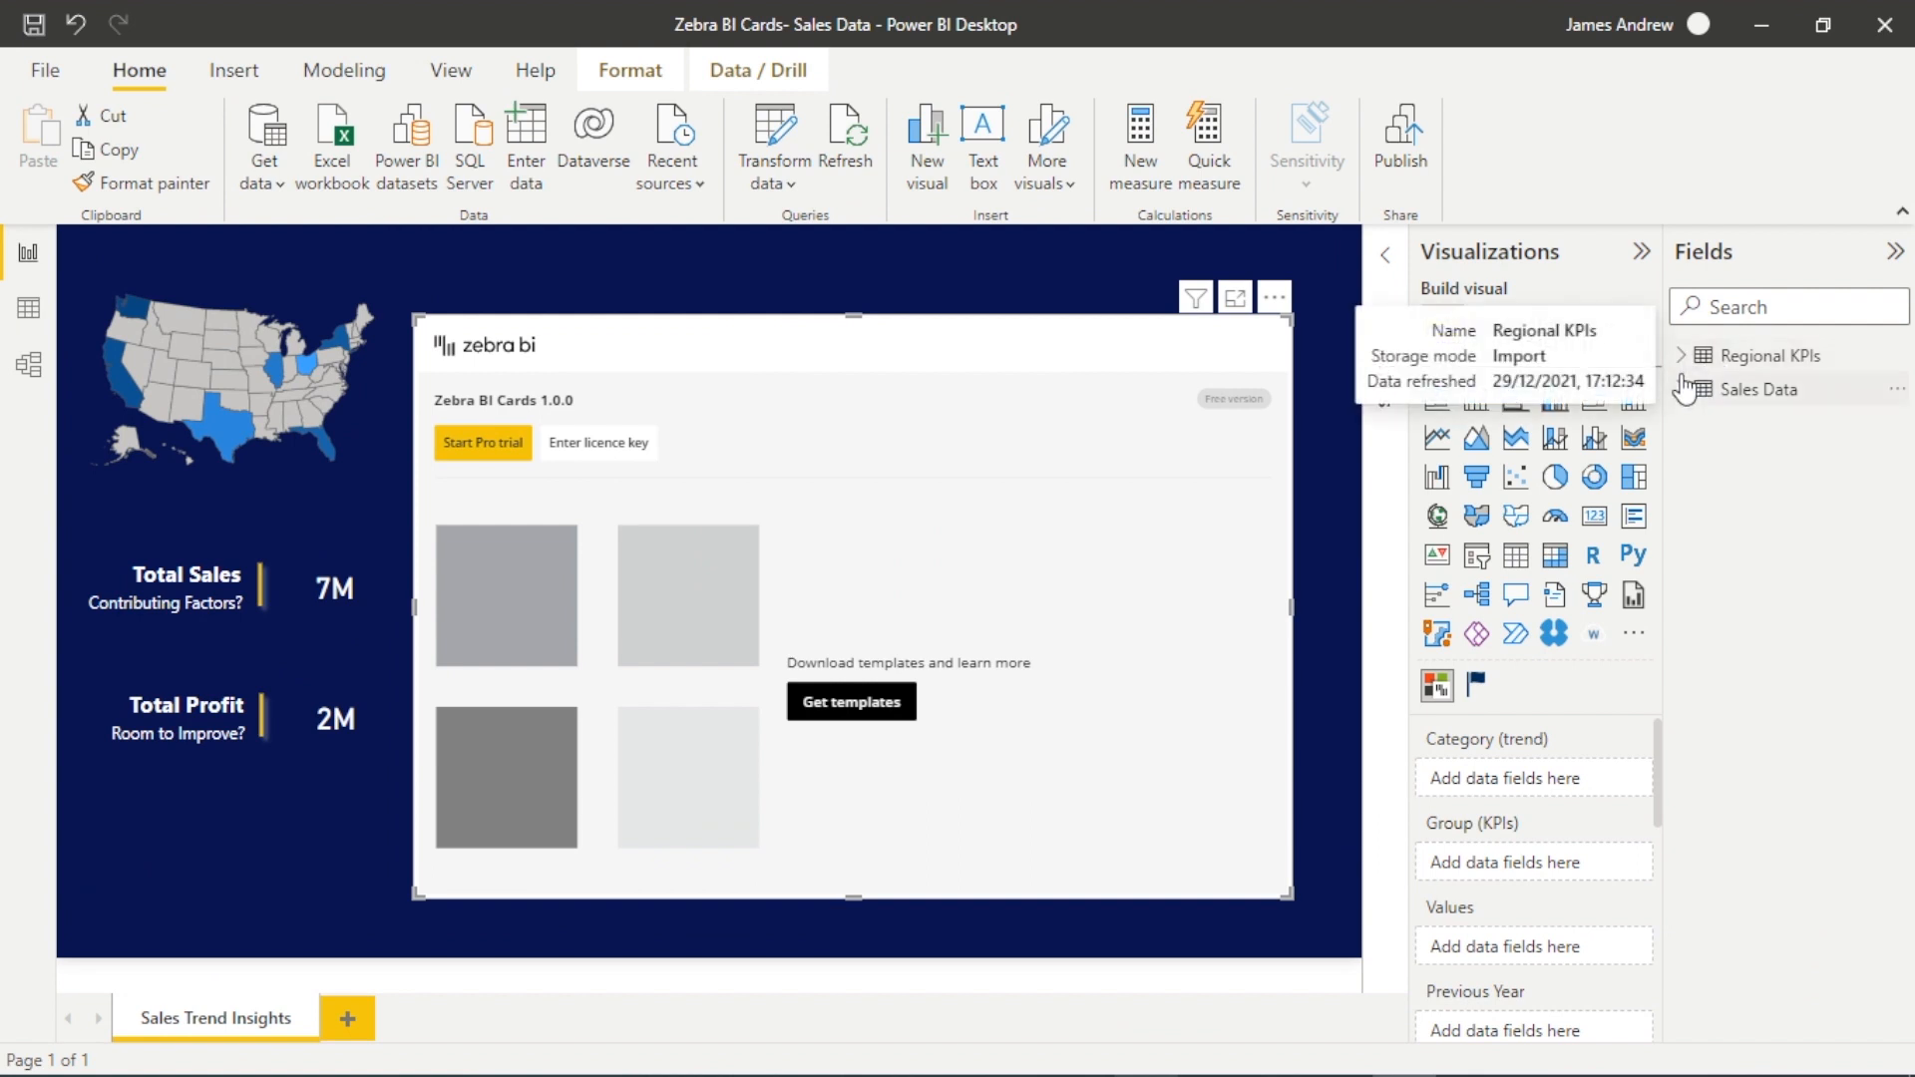
pyautogui.click(1683, 389)
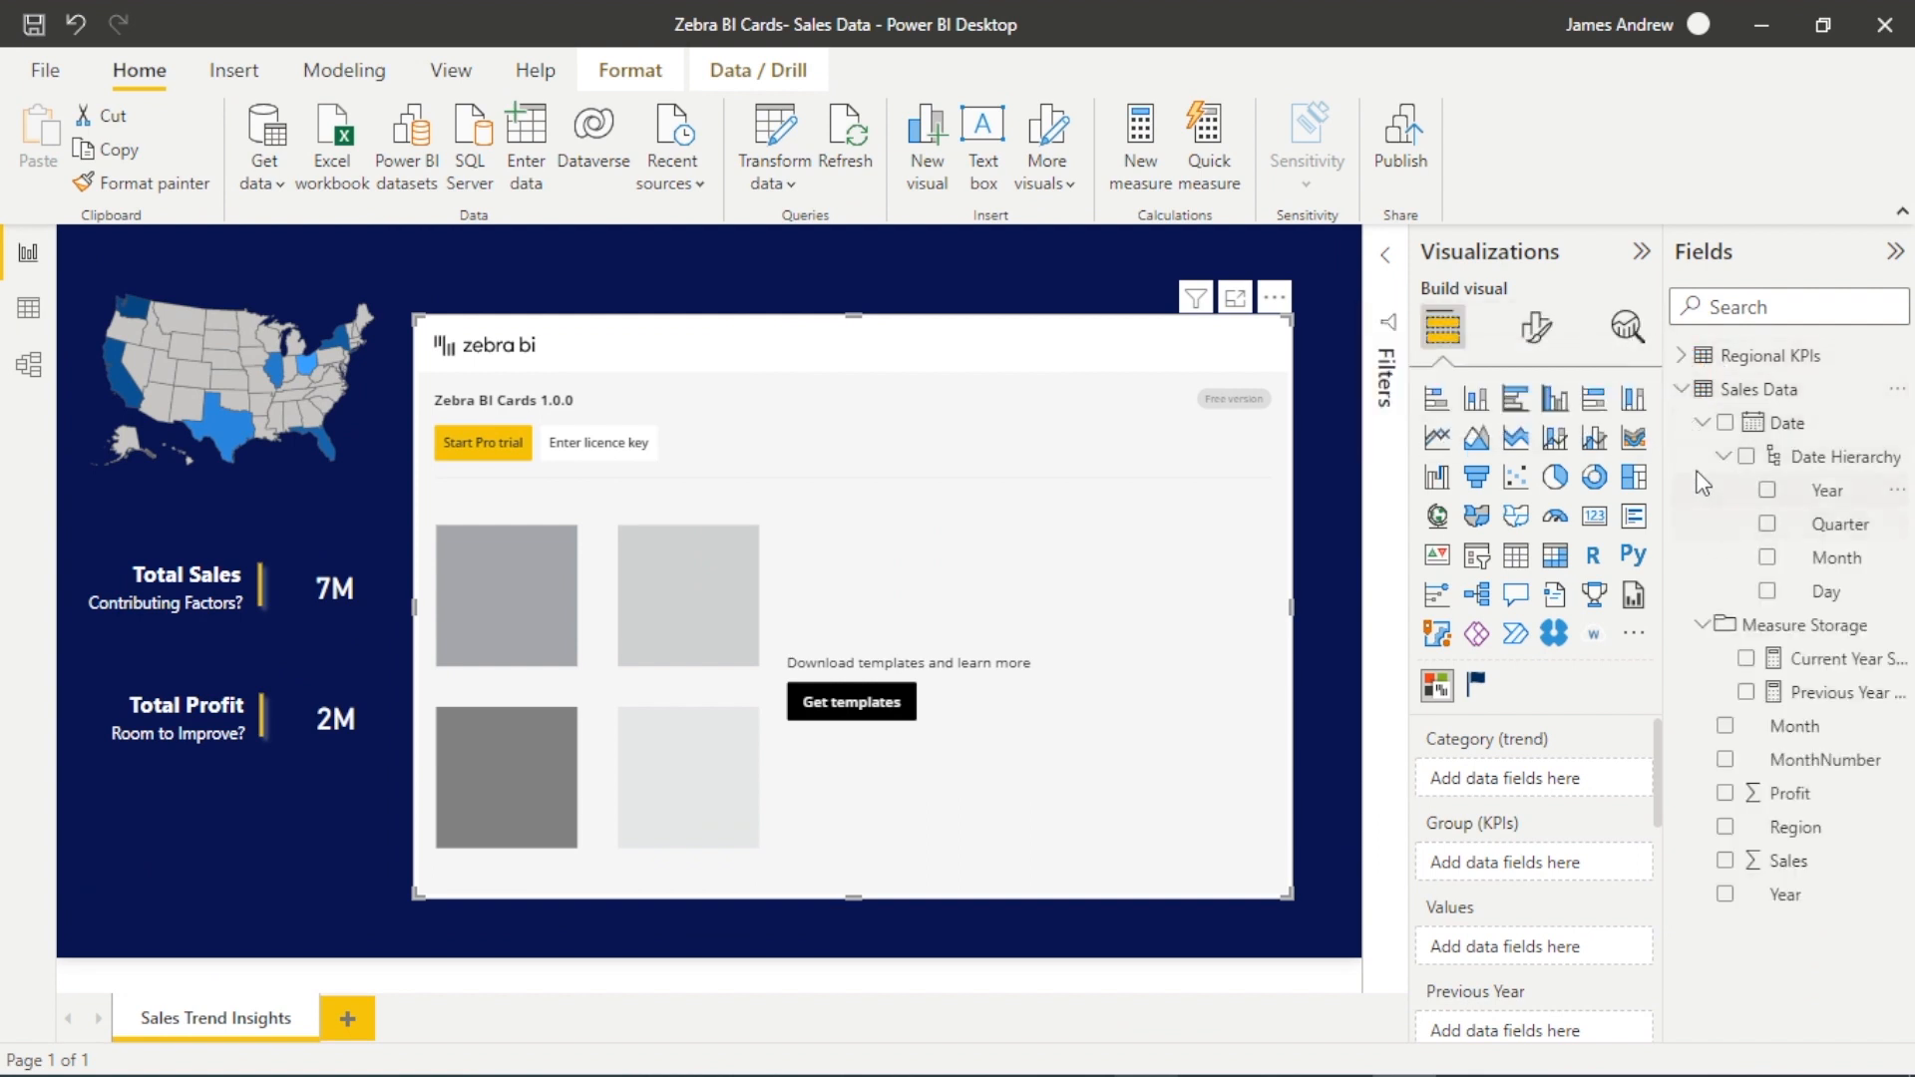
pyautogui.click(1693, 426)
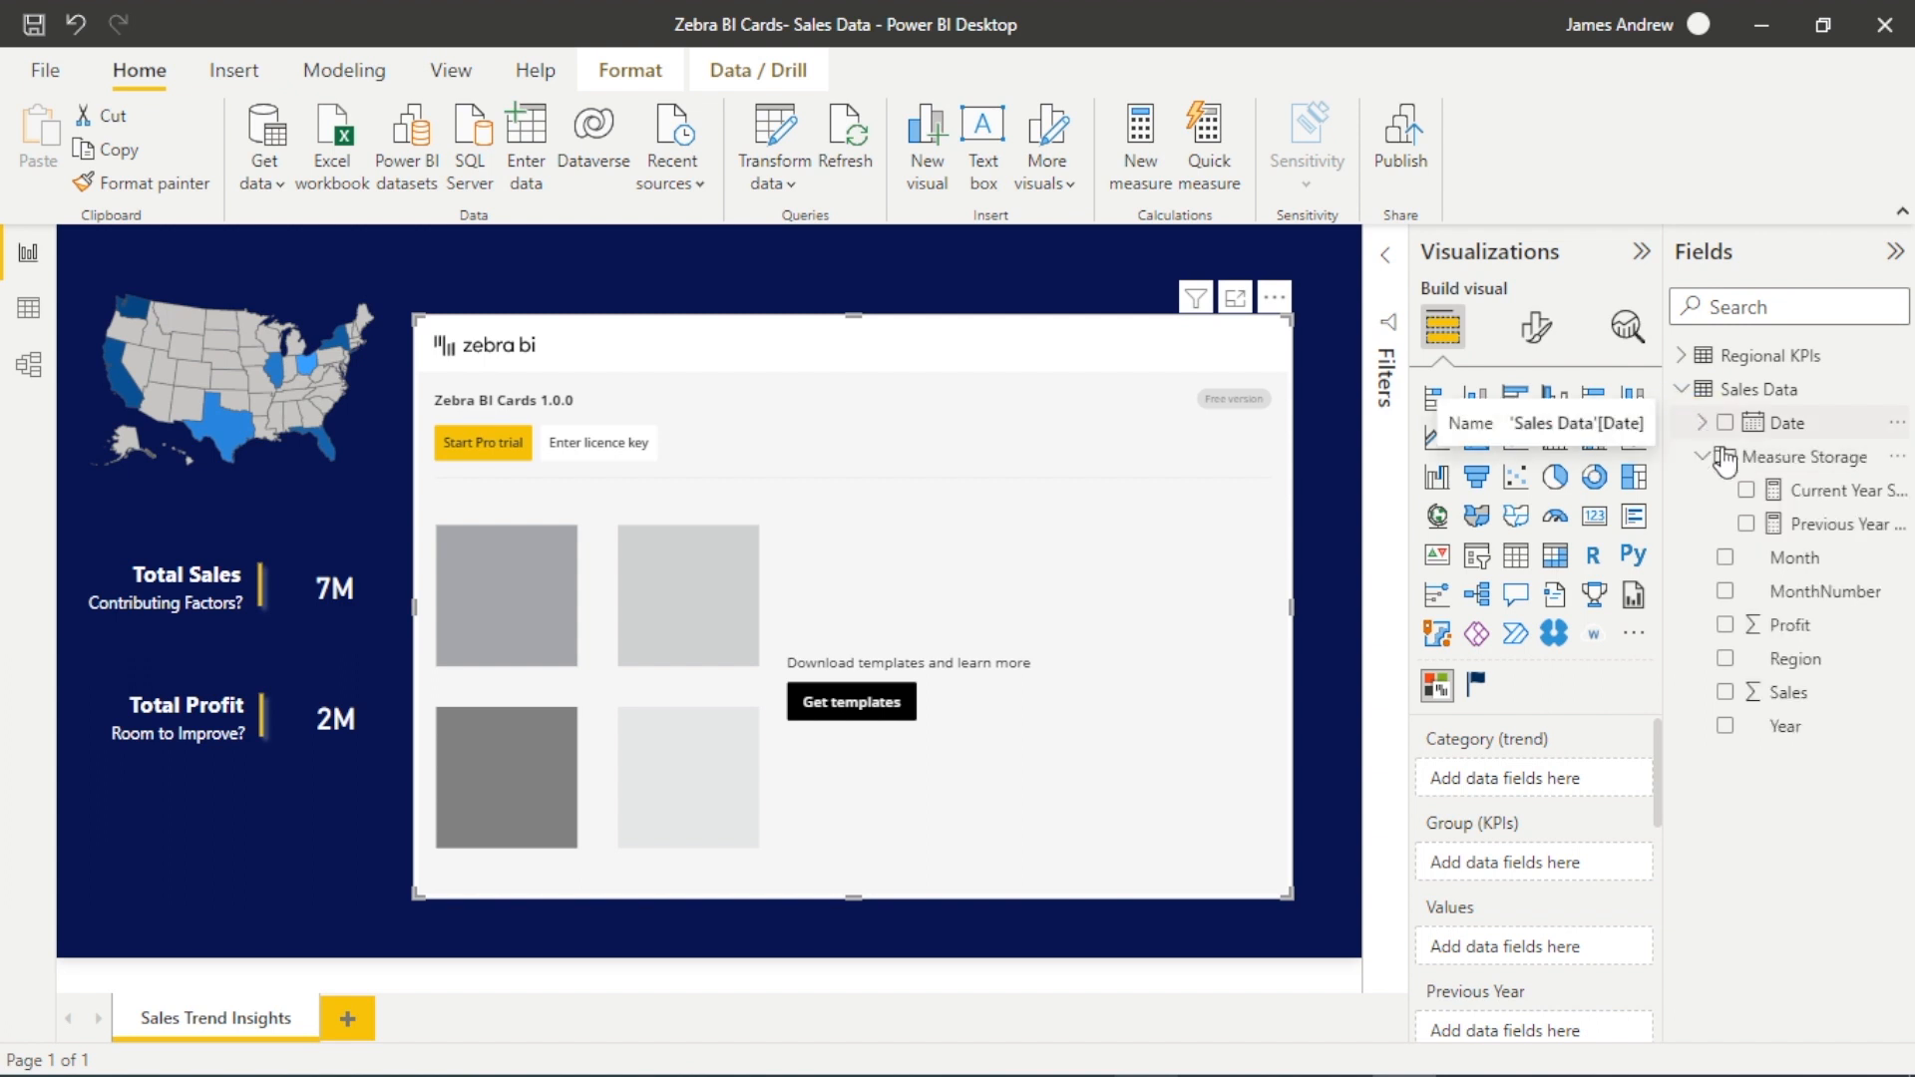
pyautogui.click(1702, 455)
pyautogui.click(1682, 357)
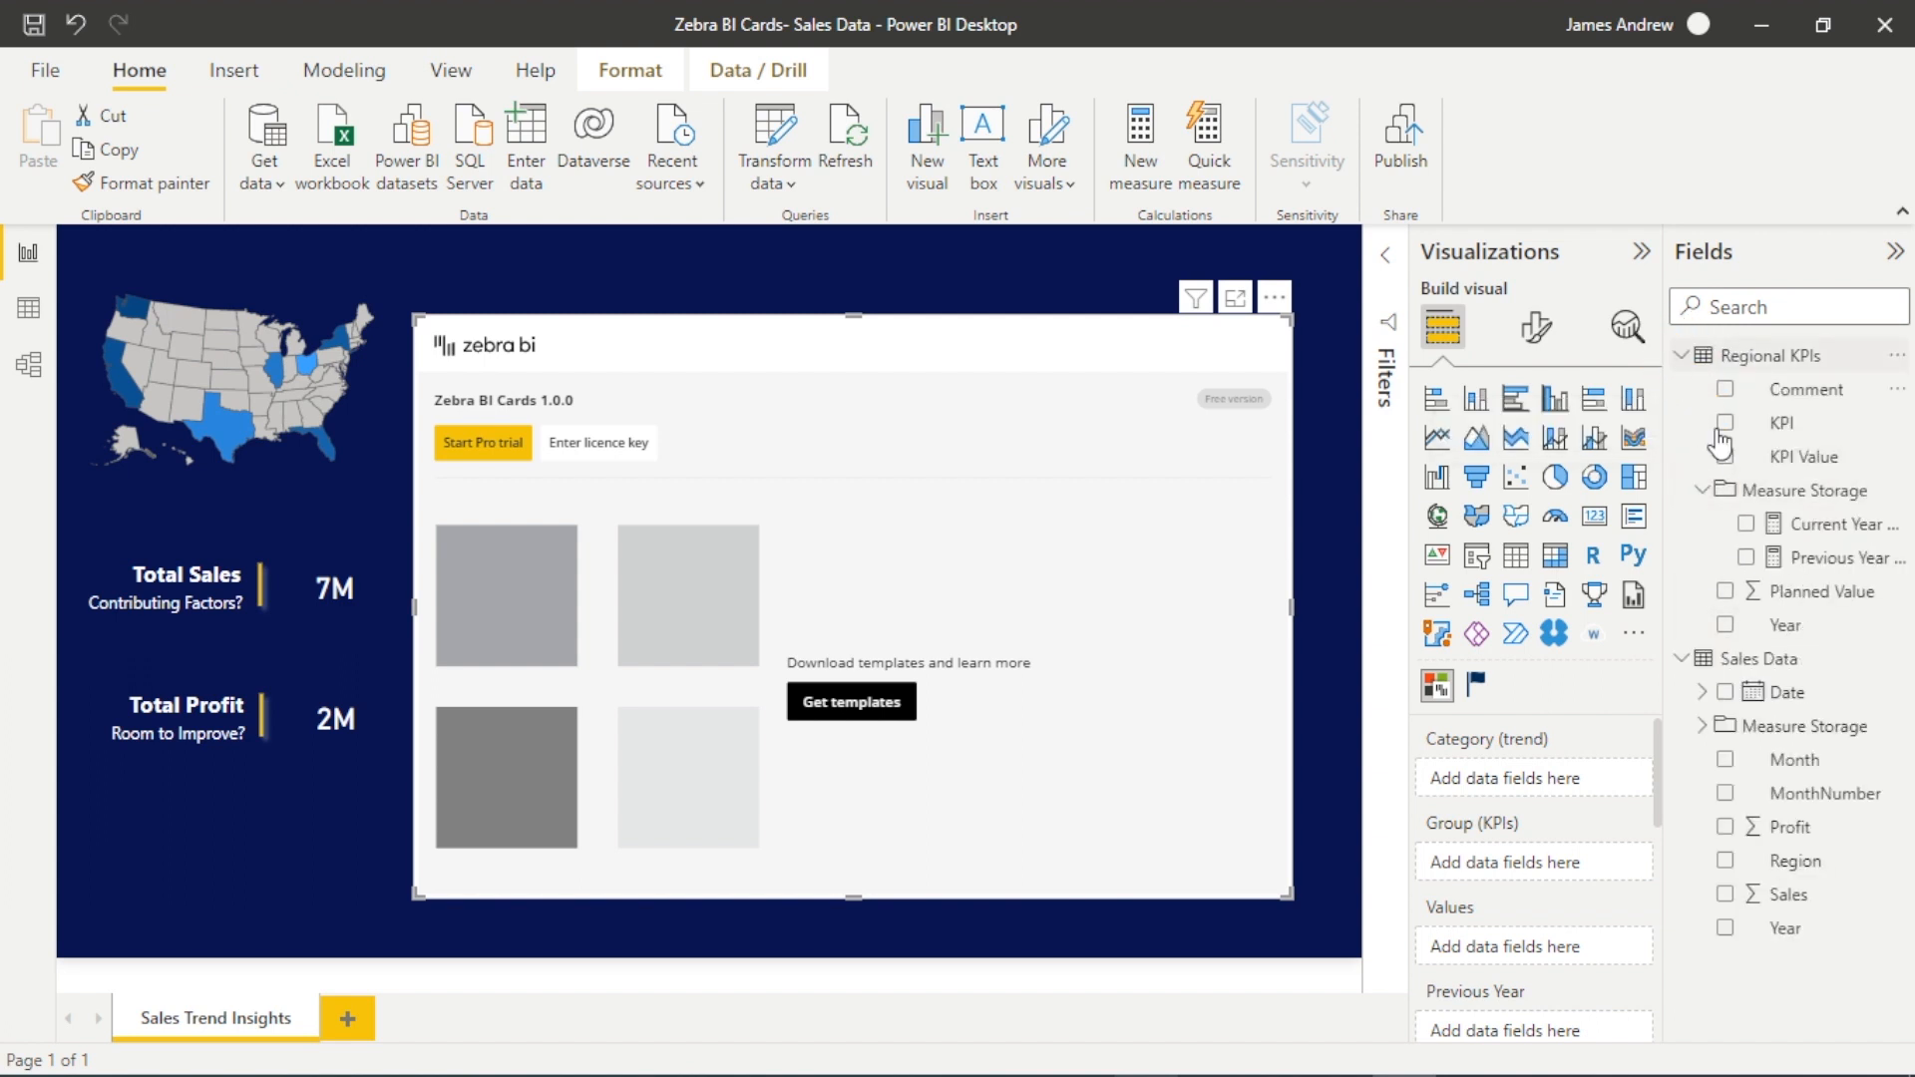
pyautogui.click(1706, 489)
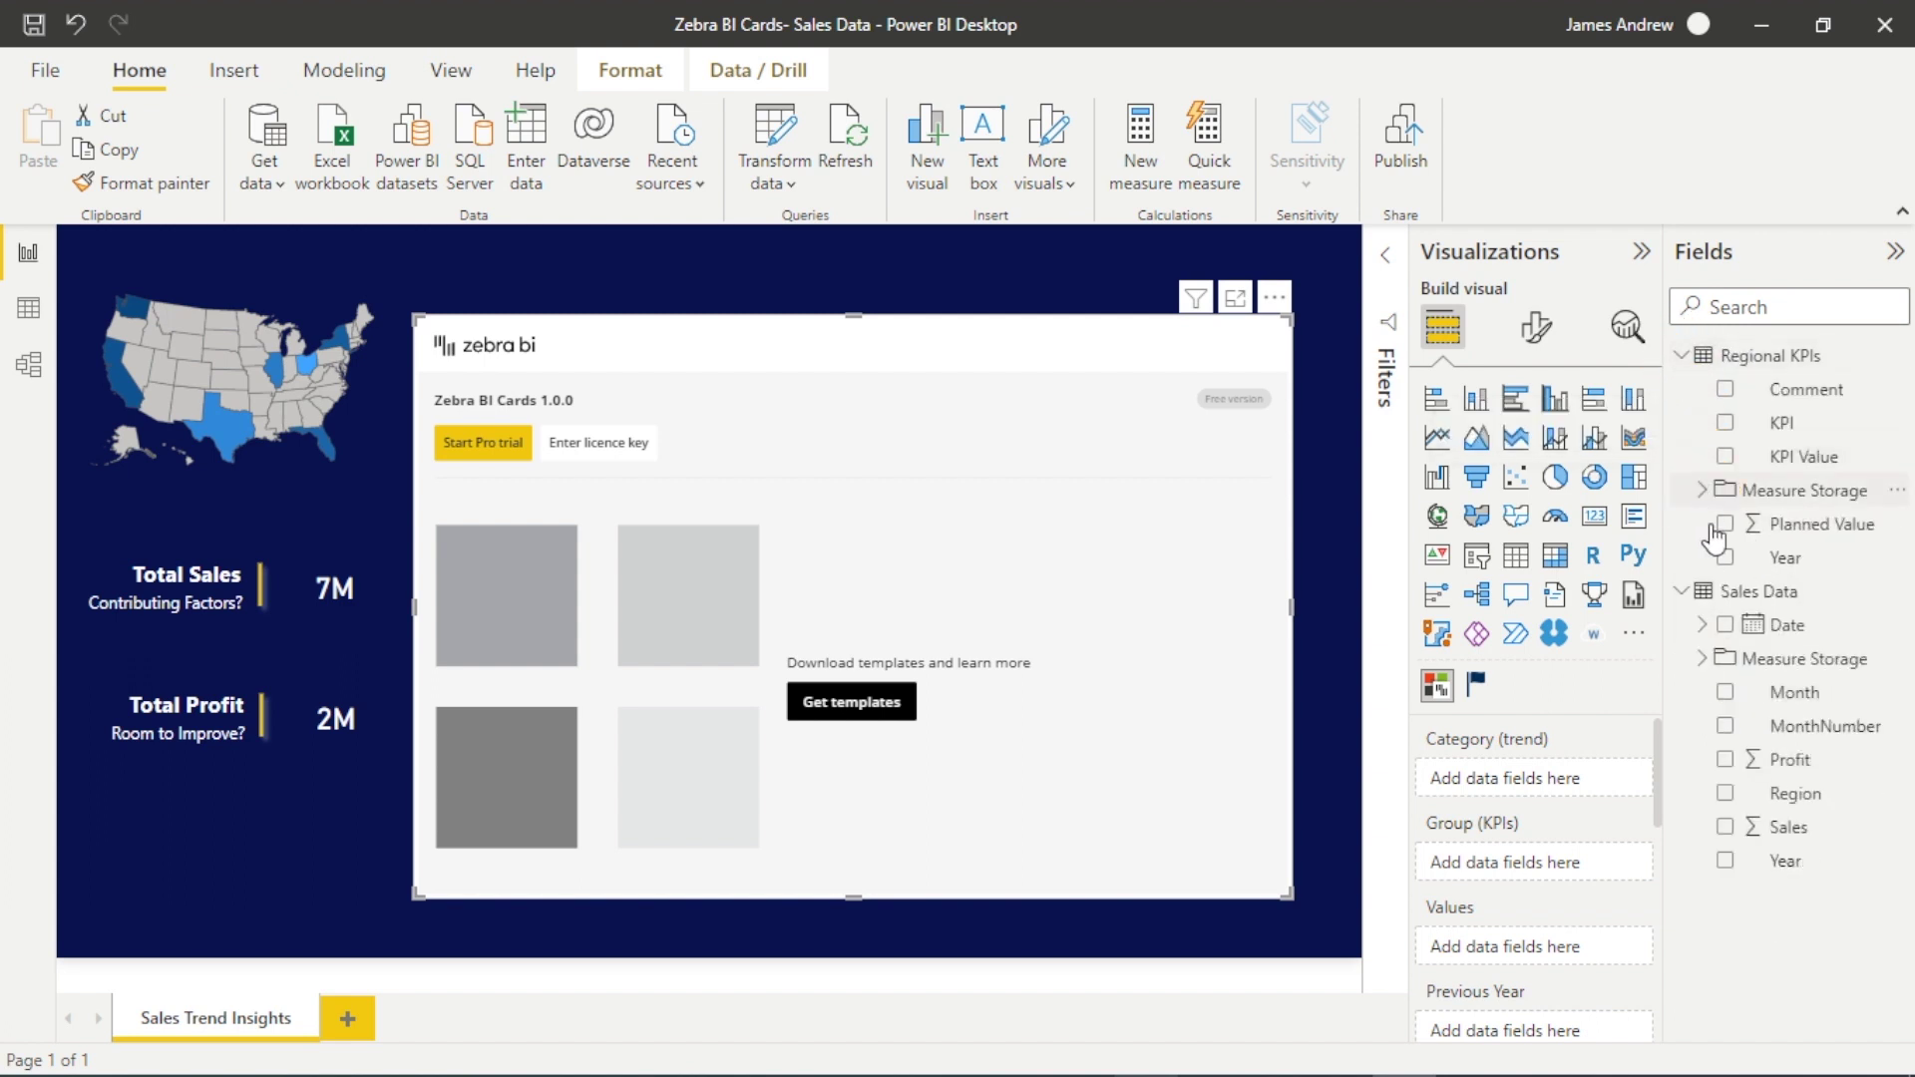
pyautogui.click(1681, 358)
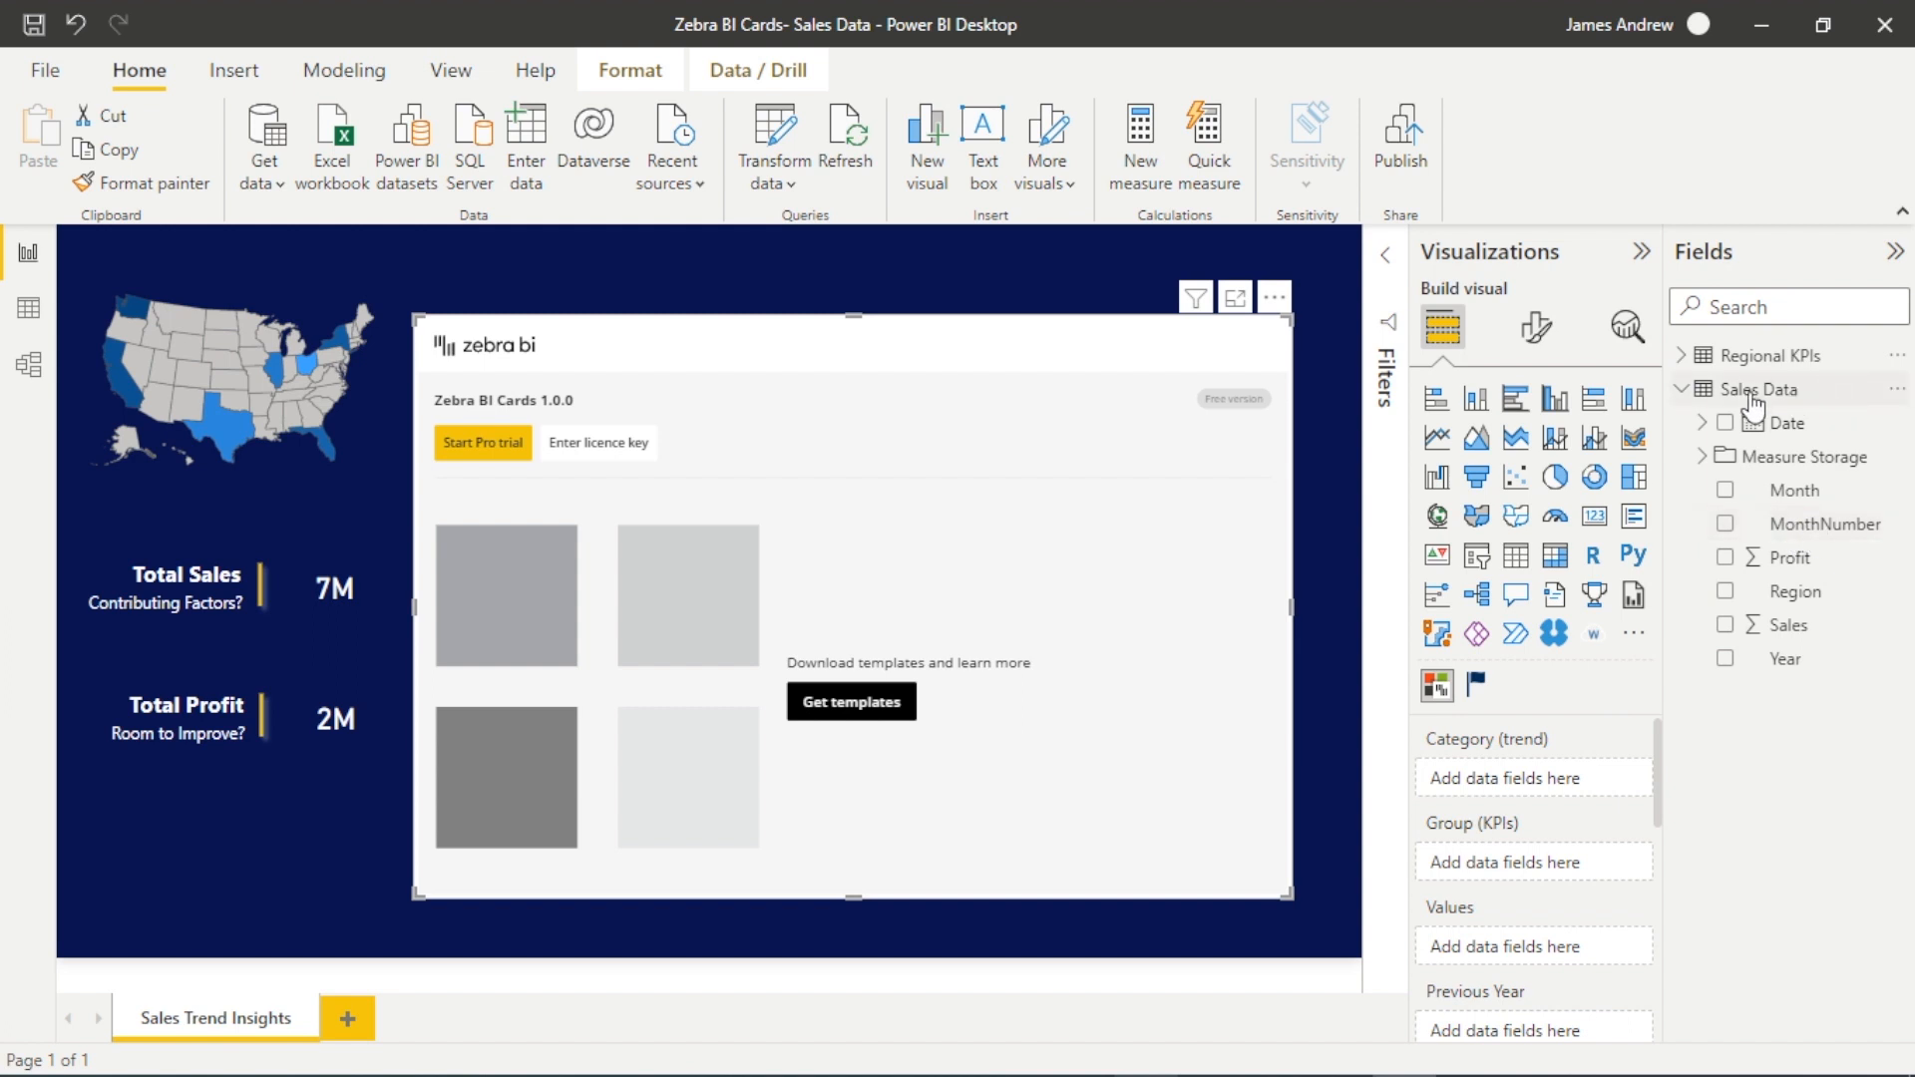
# Step: Assign Sales as the card's value, showing 7.1M
pyautogui.click(1657, 793)
pyautogui.moveTo(1658, 766); pyautogui.dragTo(1659, 804)
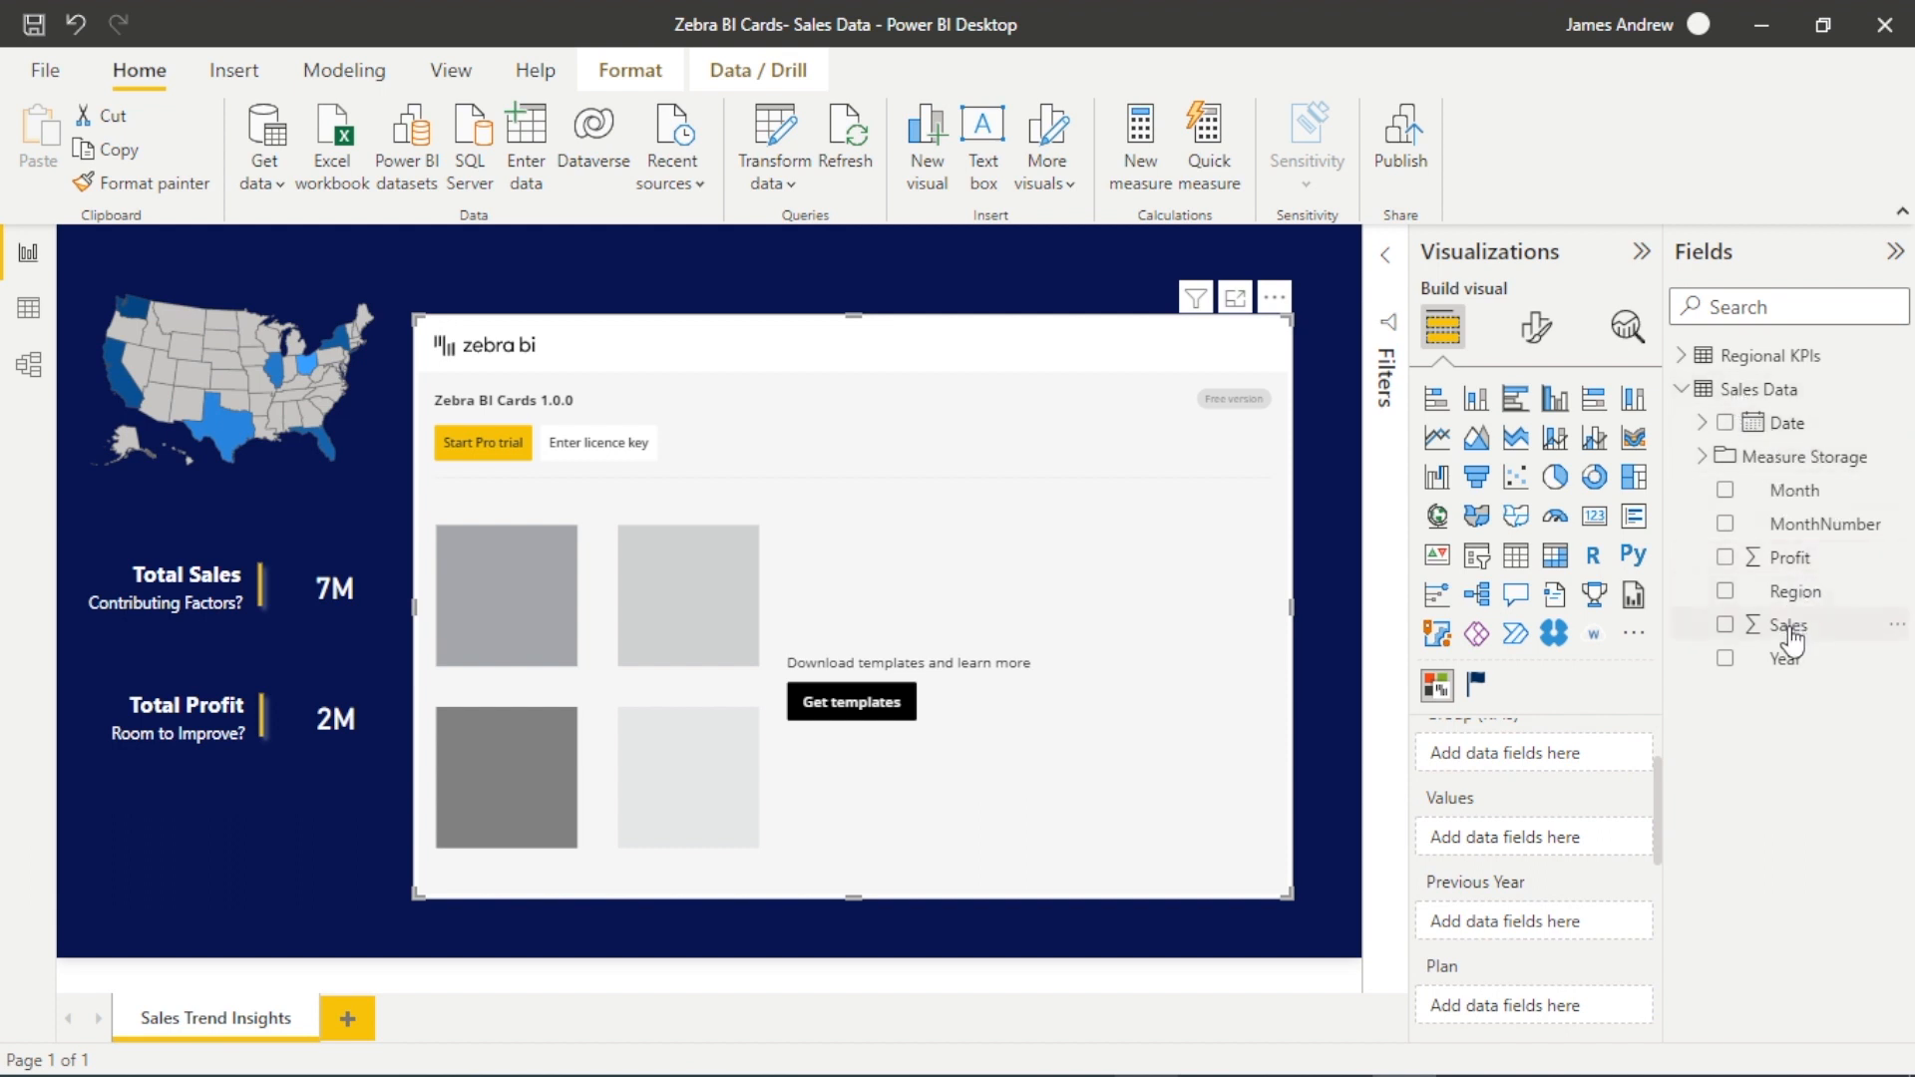
pyautogui.moveTo(1784, 659)
pyautogui.mouseDown()
pyautogui.moveTo(1571, 850)
pyautogui.moveTo(1534, 831)
pyautogui.moveTo(1530, 850)
pyautogui.mouseUp()
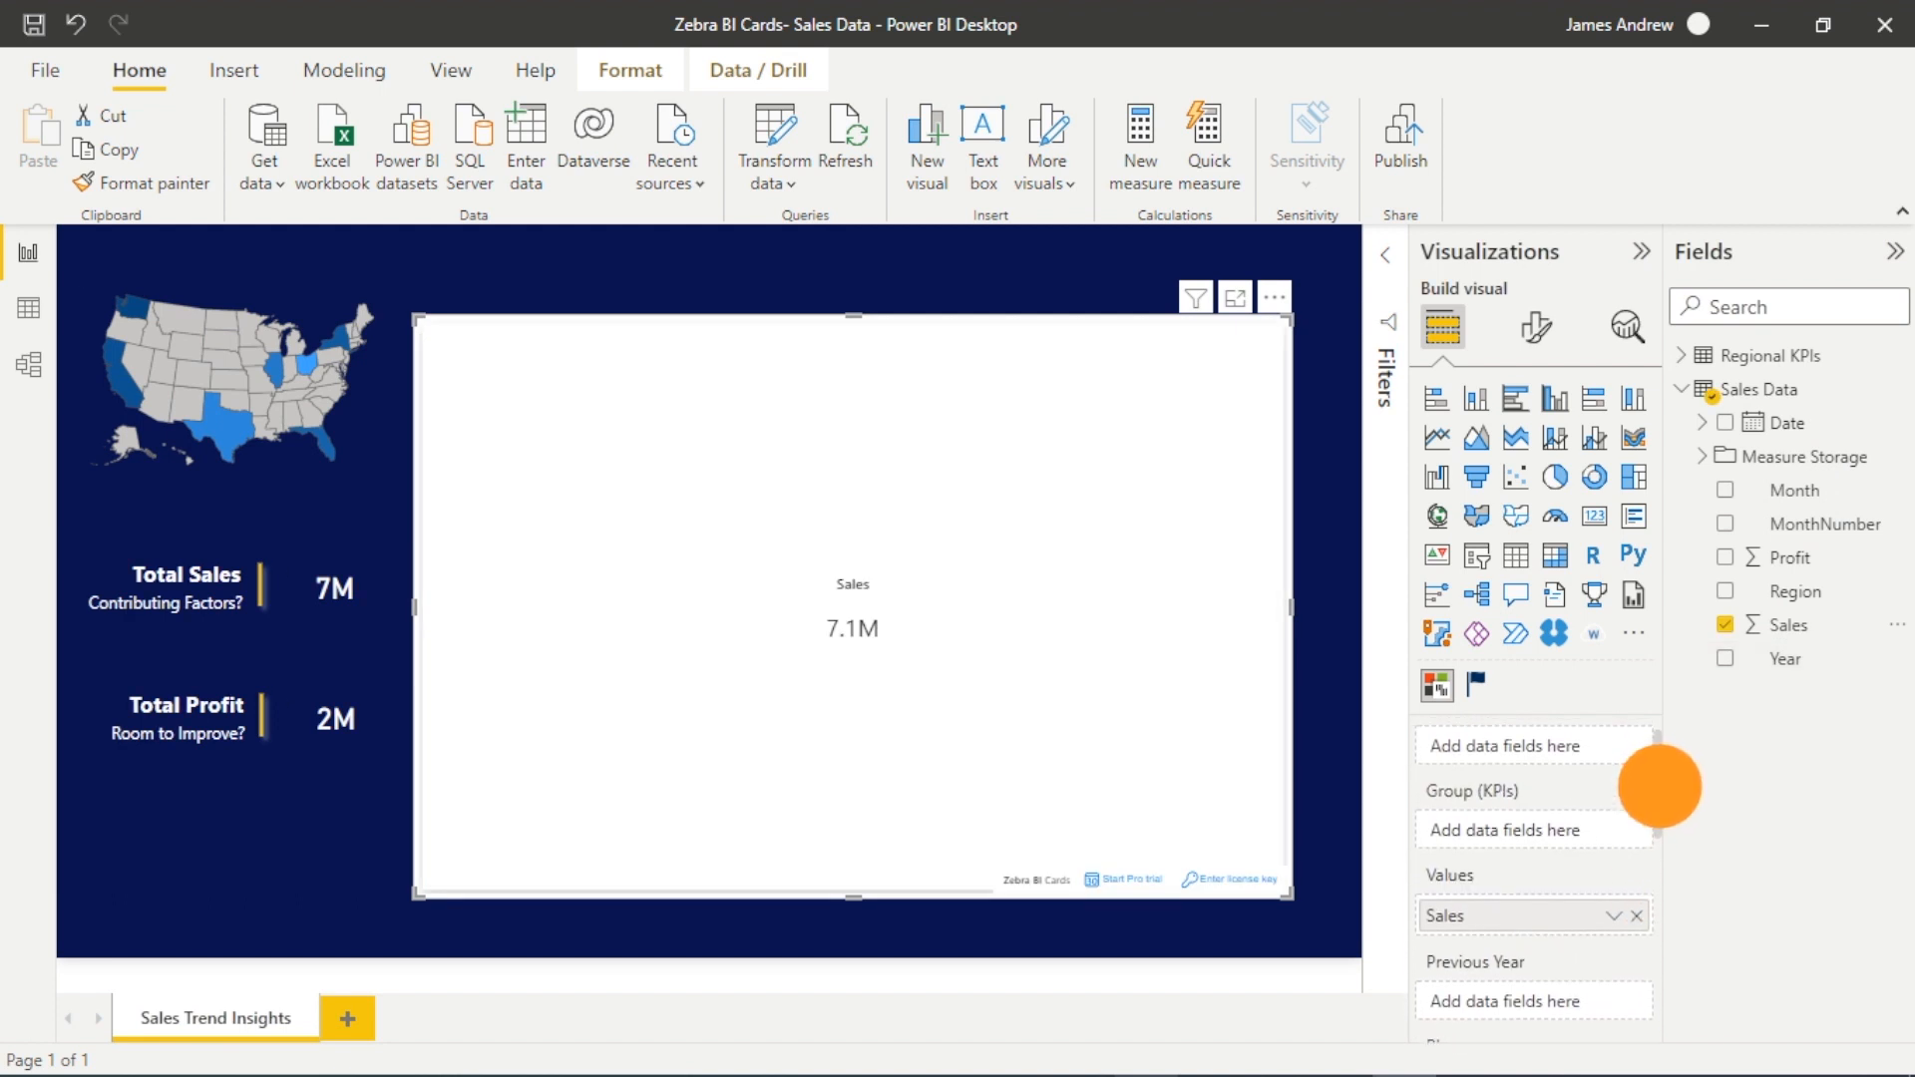
pyautogui.moveTo(1659, 823); pyautogui.dragTo(1658, 791)
# Step: Use Current Year Sales vs Previous Year Sales as values and group cards by Region
pyautogui.click(1638, 904)
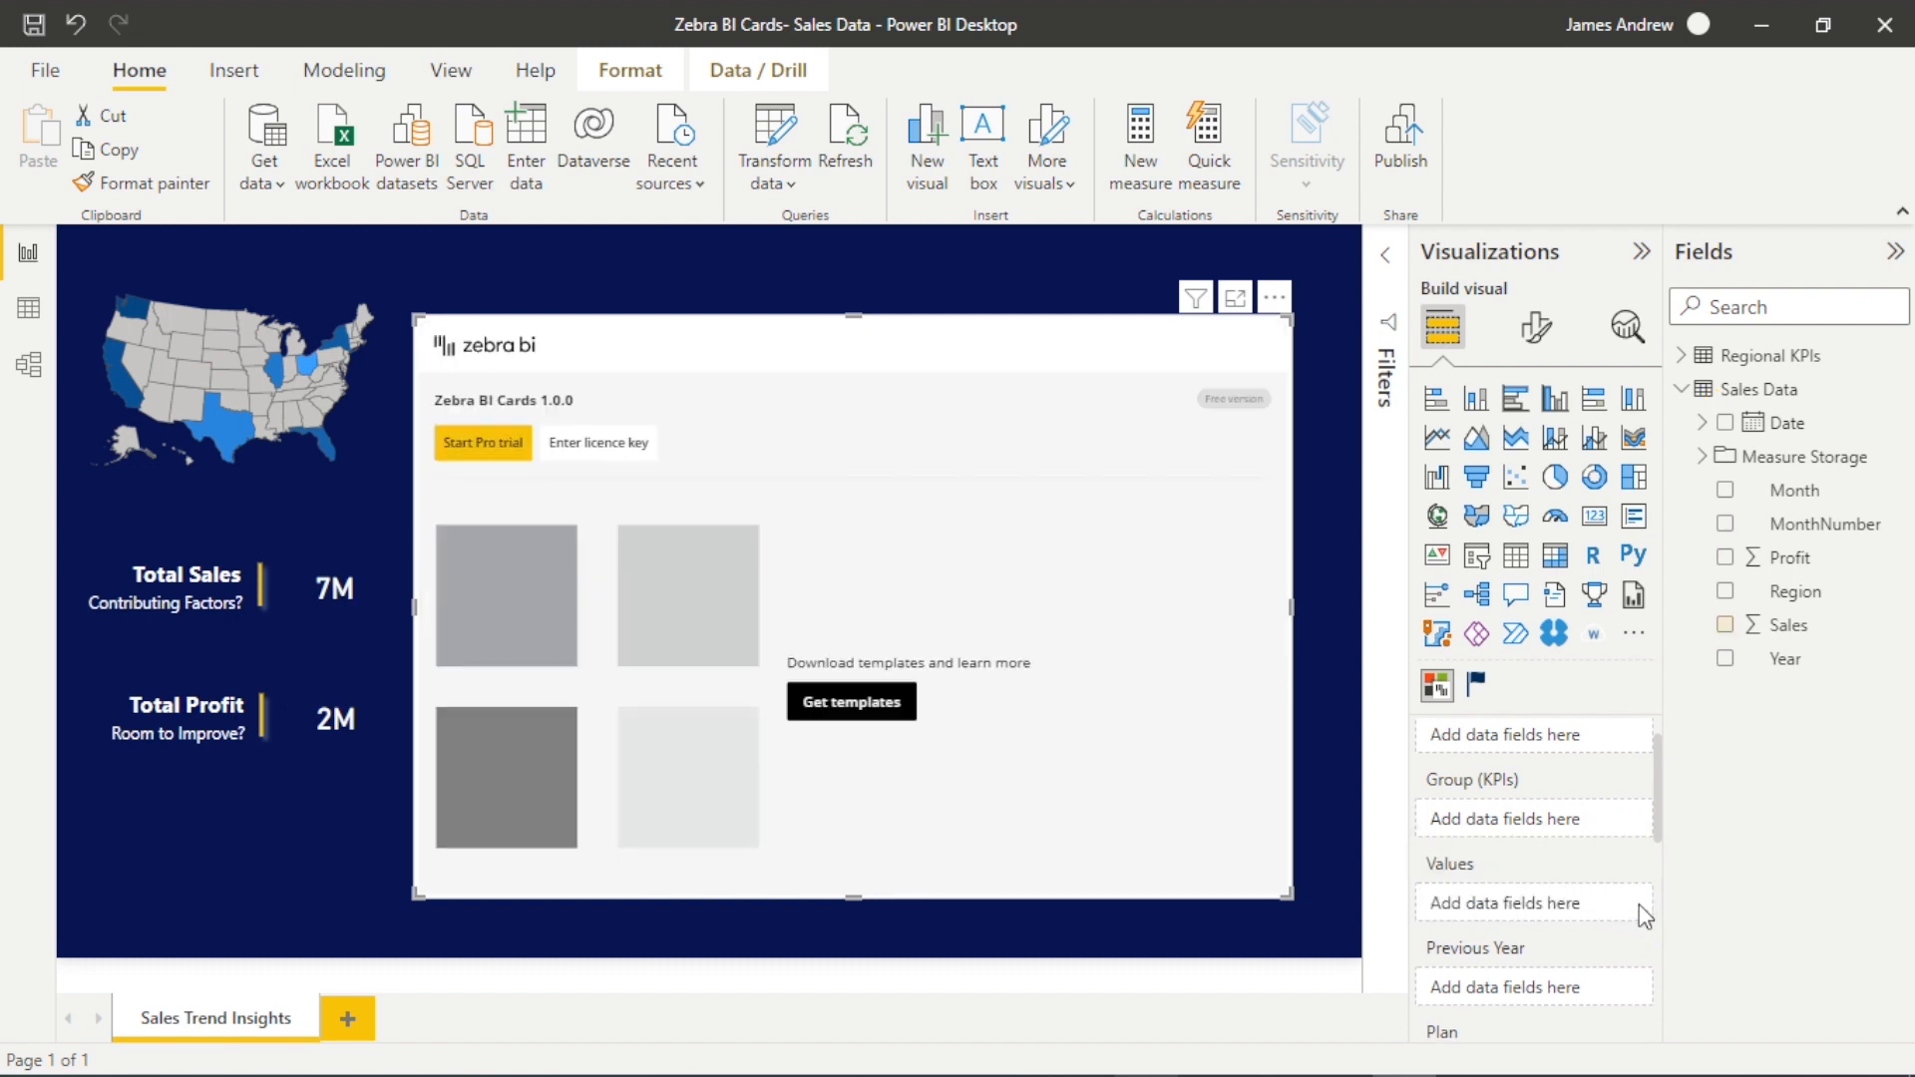
pyautogui.click(1701, 456)
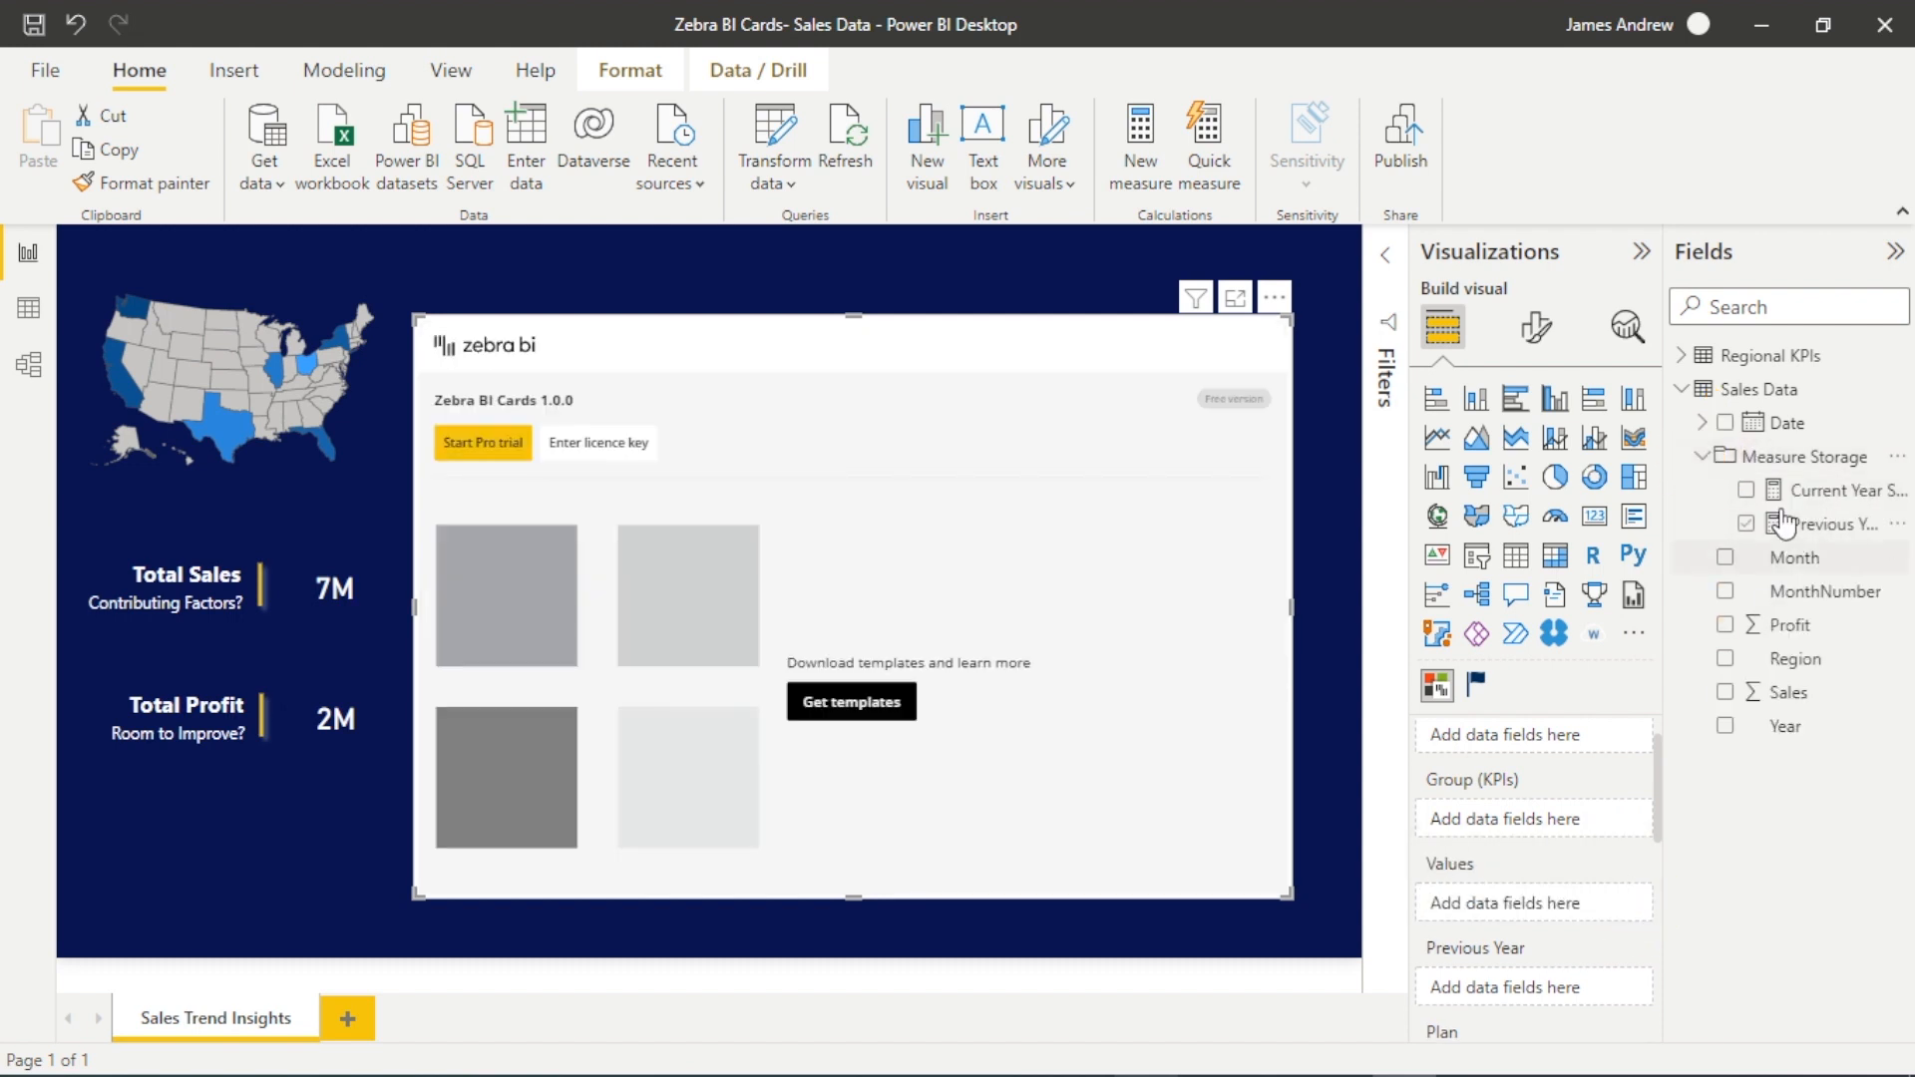
pyautogui.moveTo(1830, 505); pyautogui.dragTo(1564, 922)
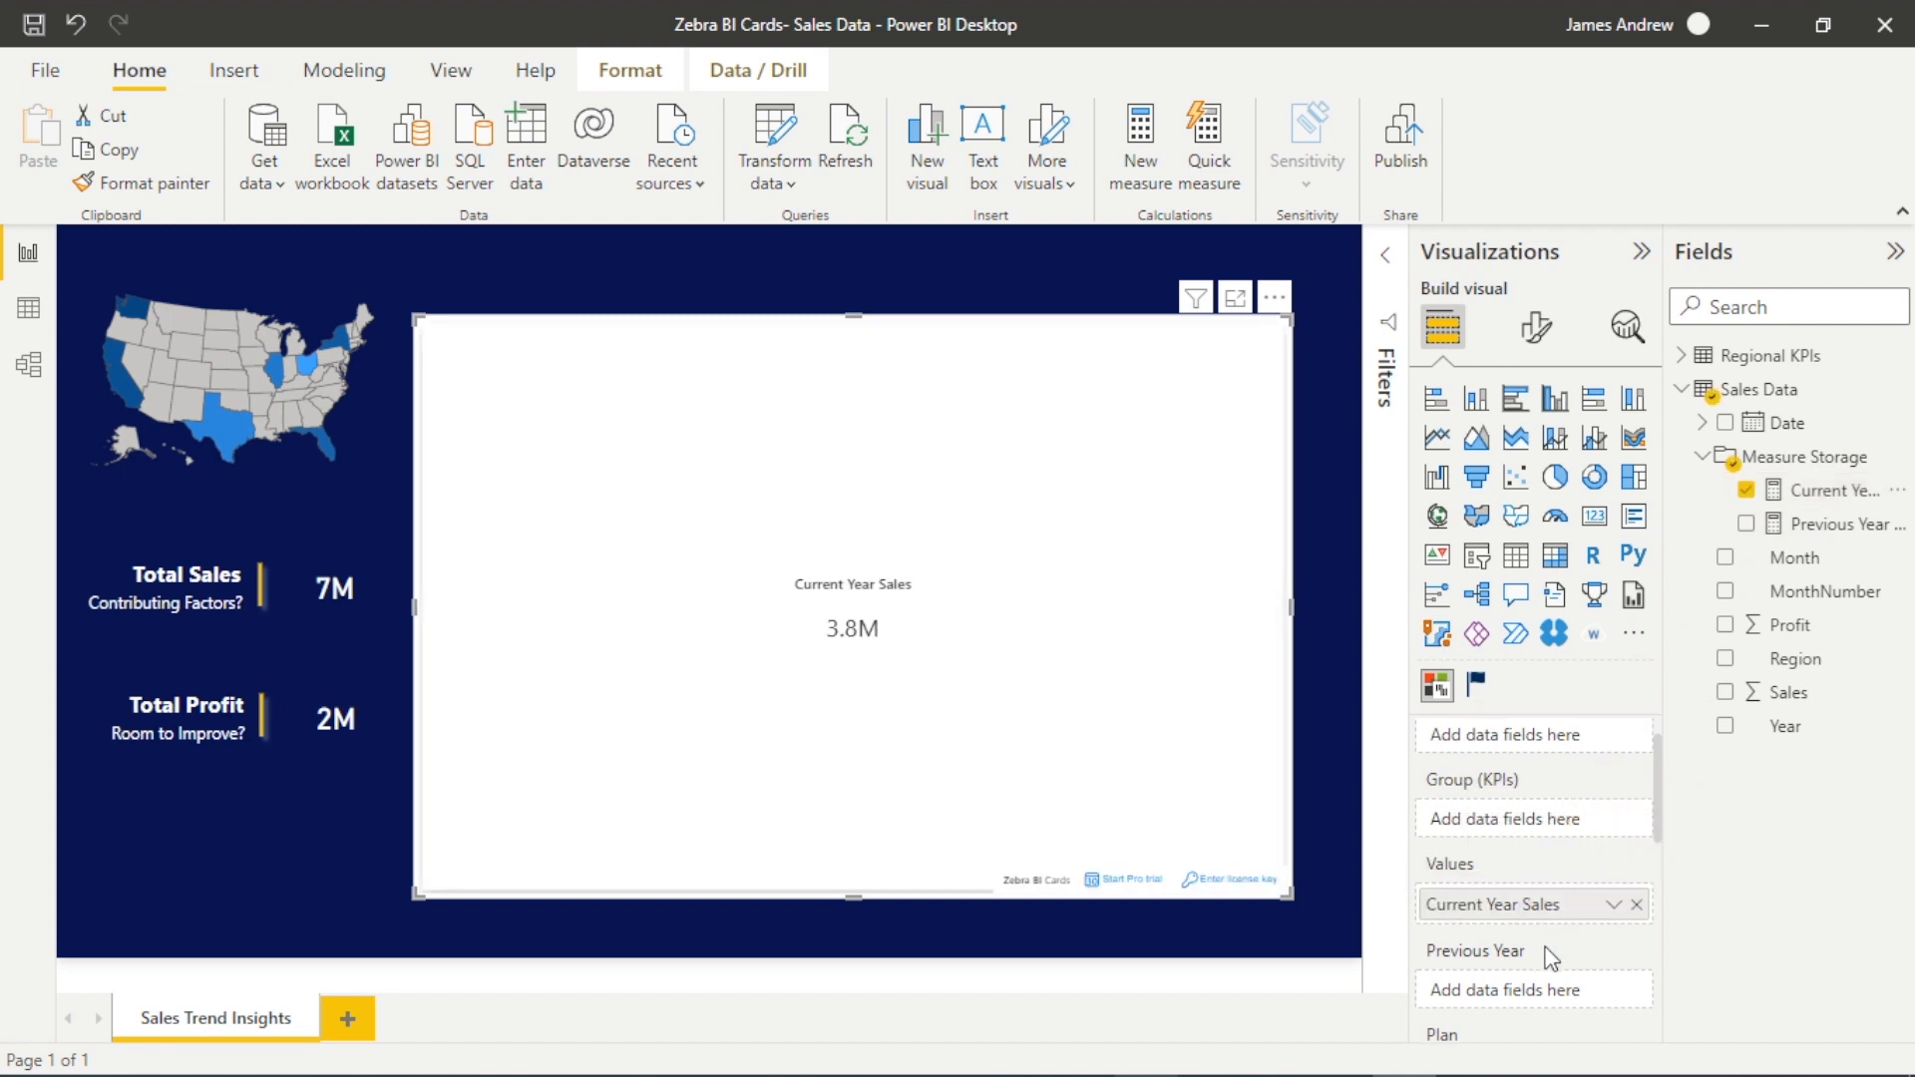
pyautogui.moveTo(1826, 521); pyautogui.dragTo(1549, 1006)
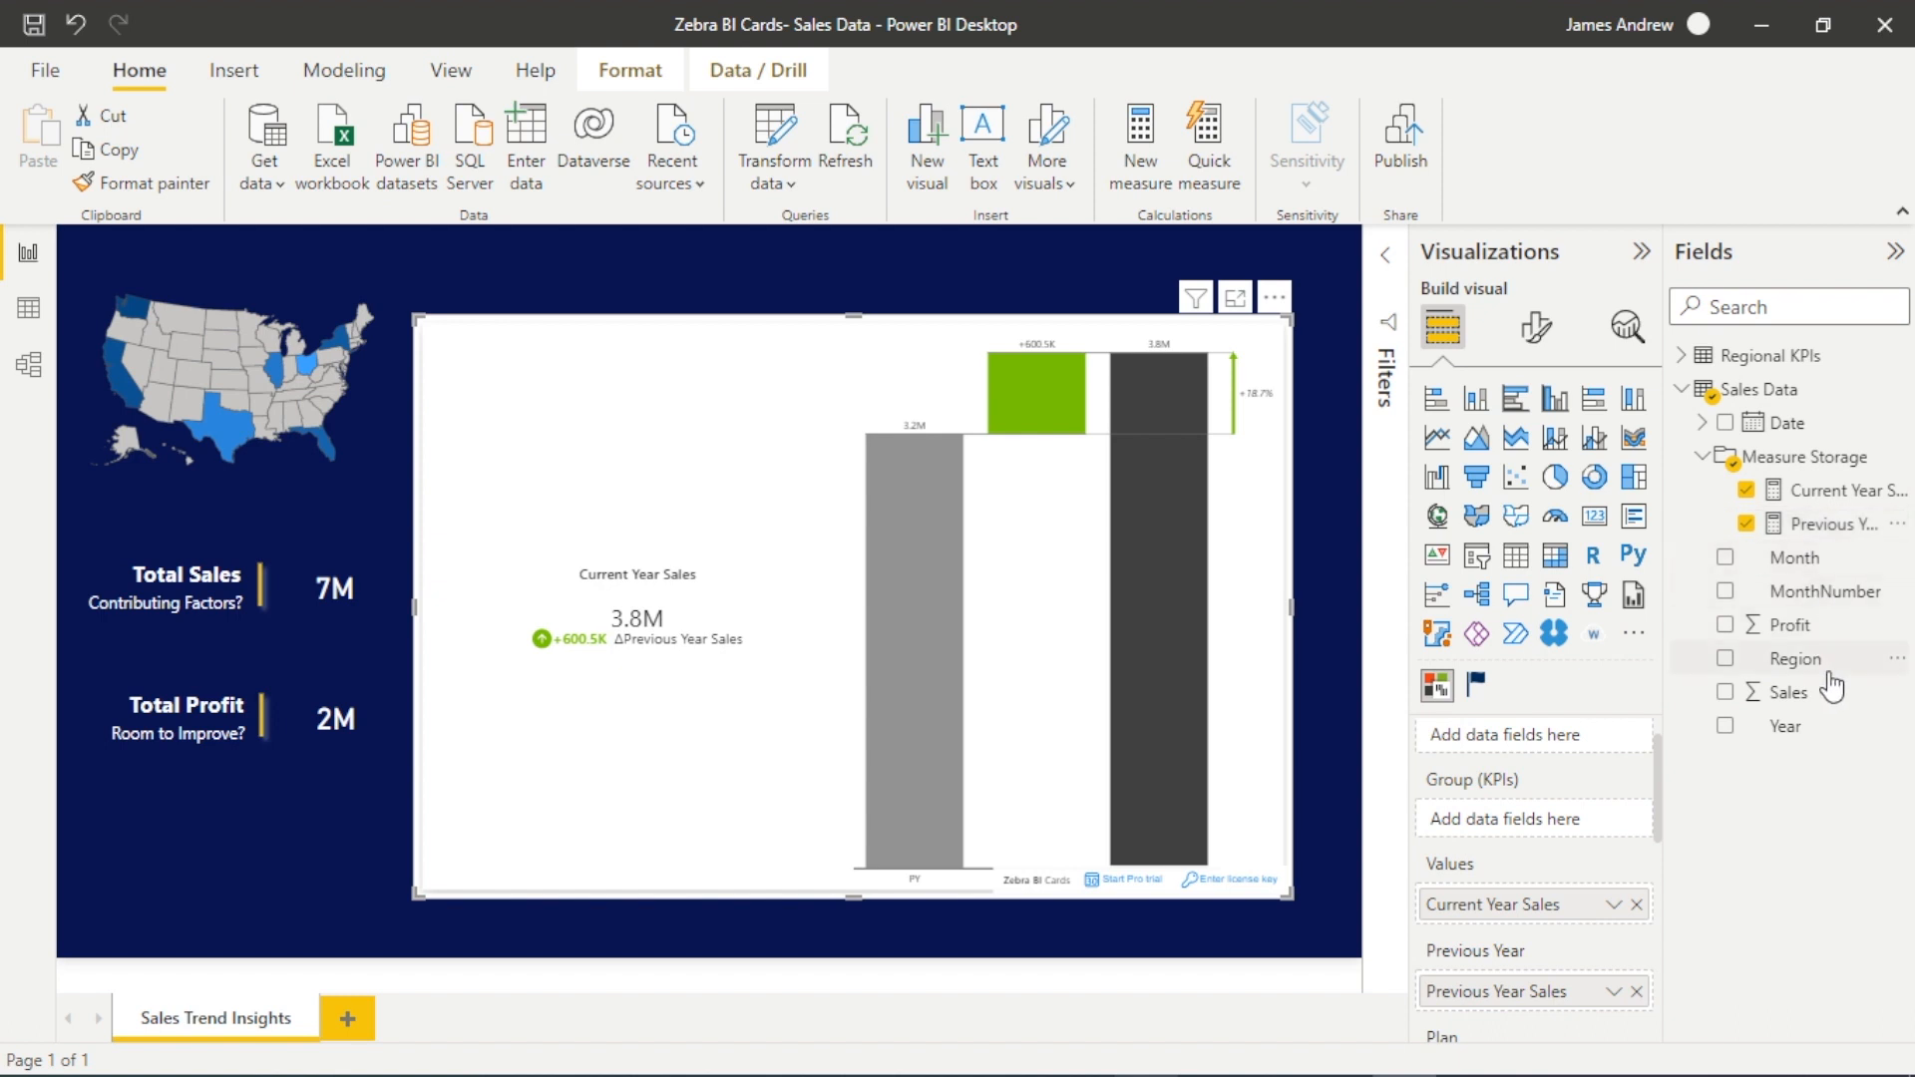
pyautogui.moveTo(1735, 664); pyautogui.dragTo(1557, 823)
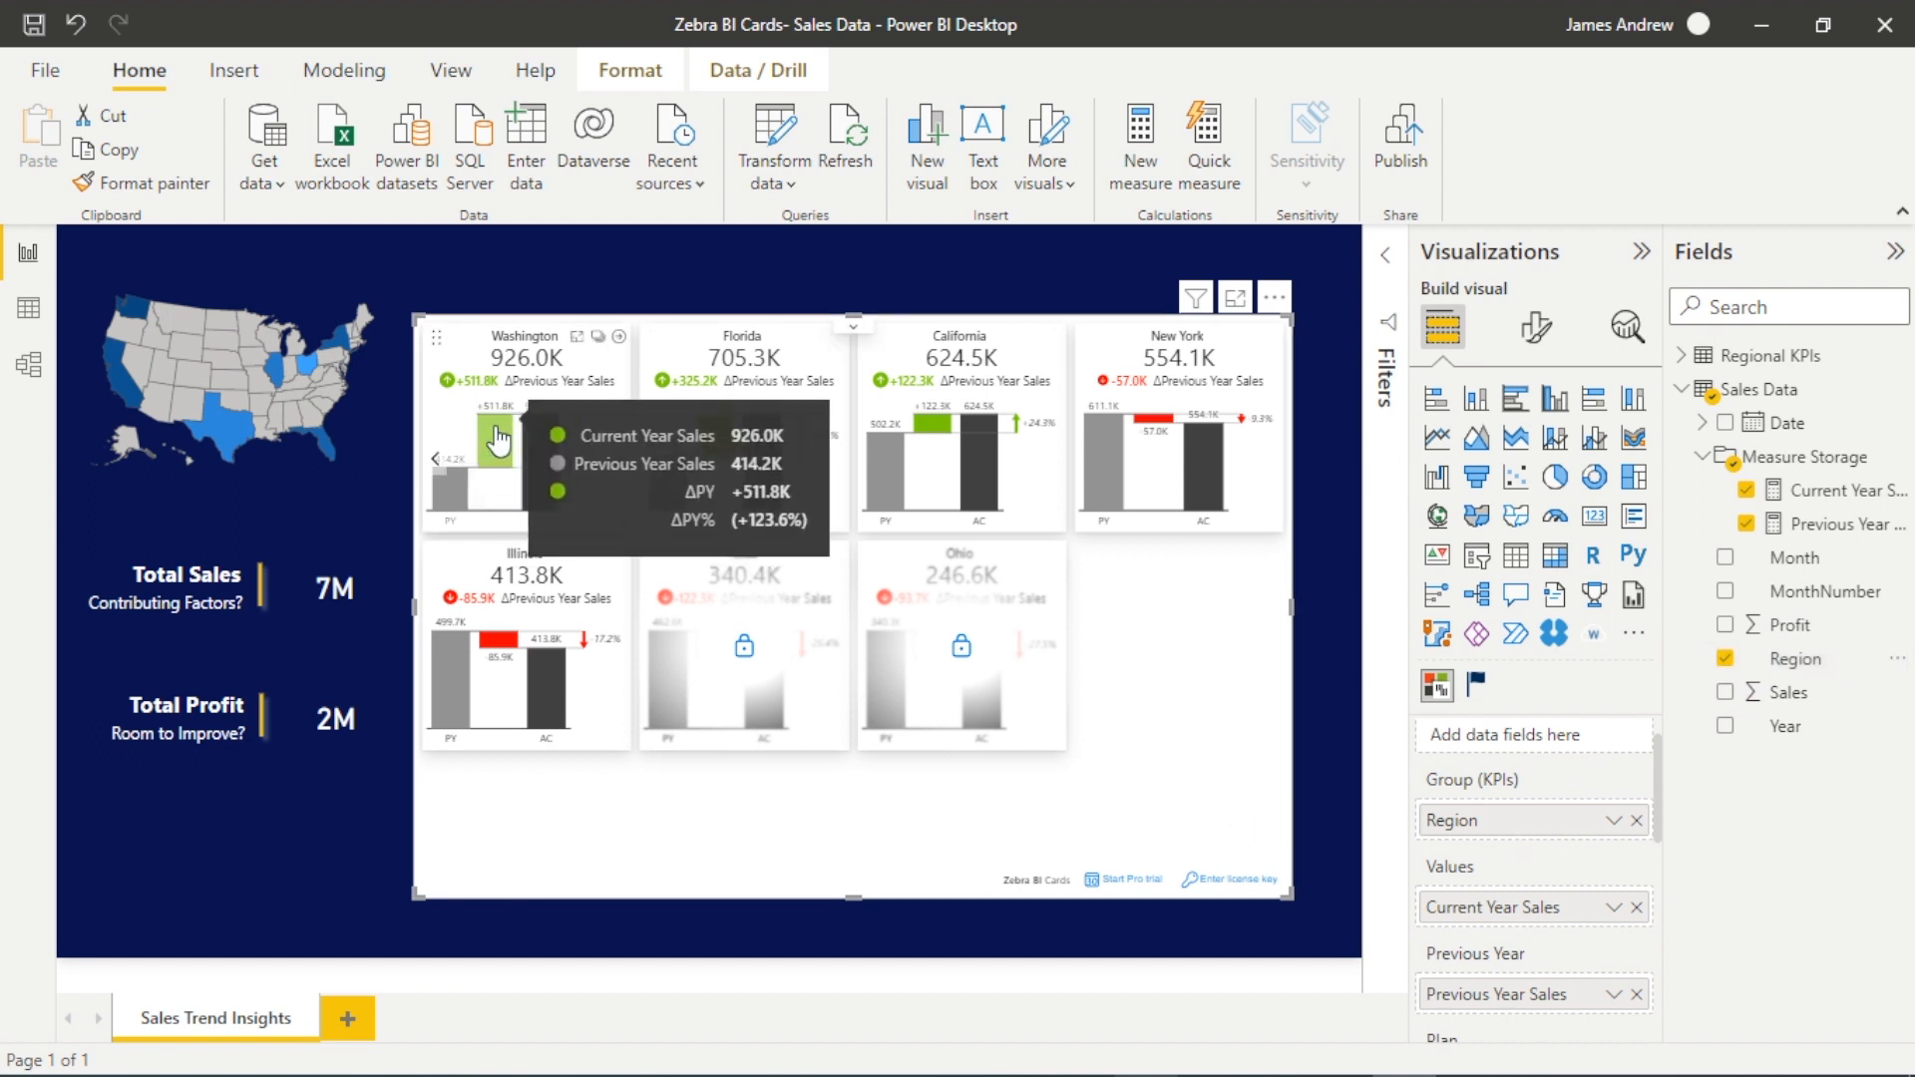
pyautogui.moveTo(477, 384)
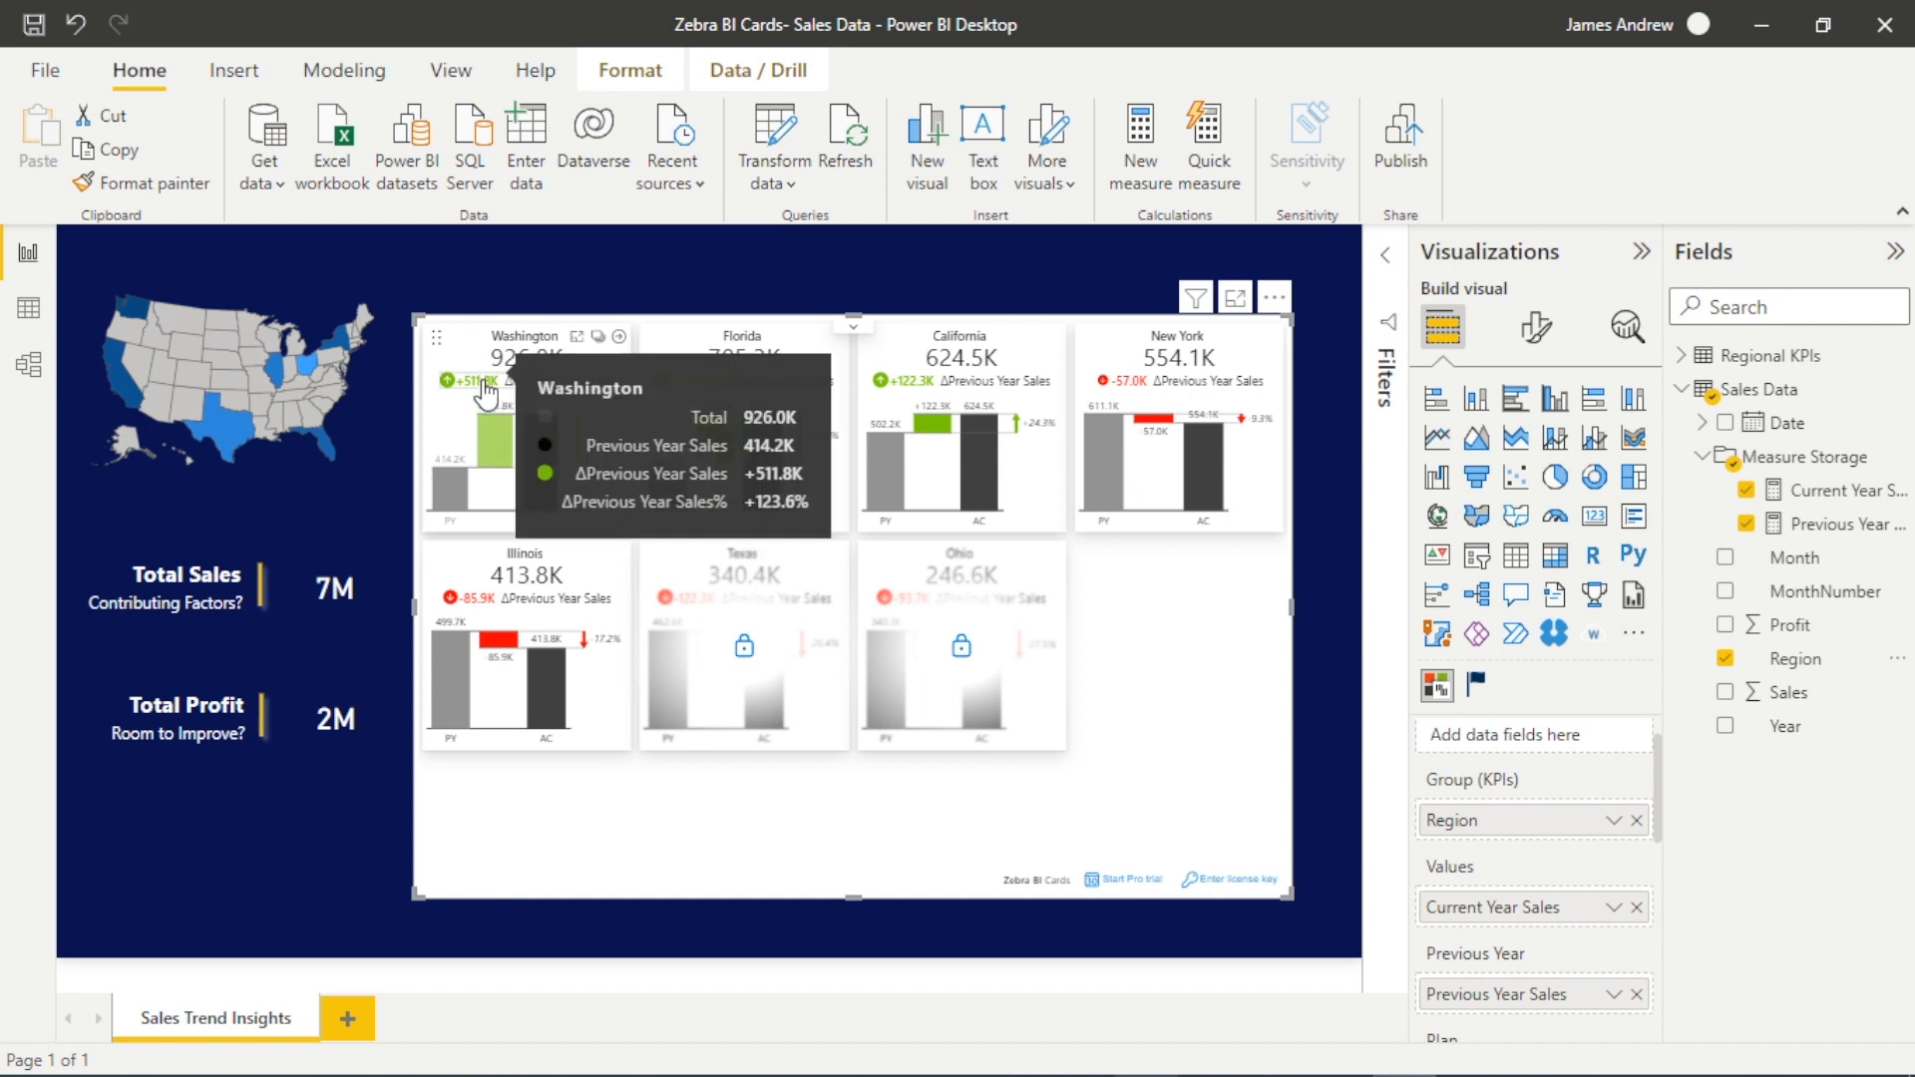
# Step: Show Washington's percent and absolute variance together and enlarge its card
pyautogui.click(502, 422)
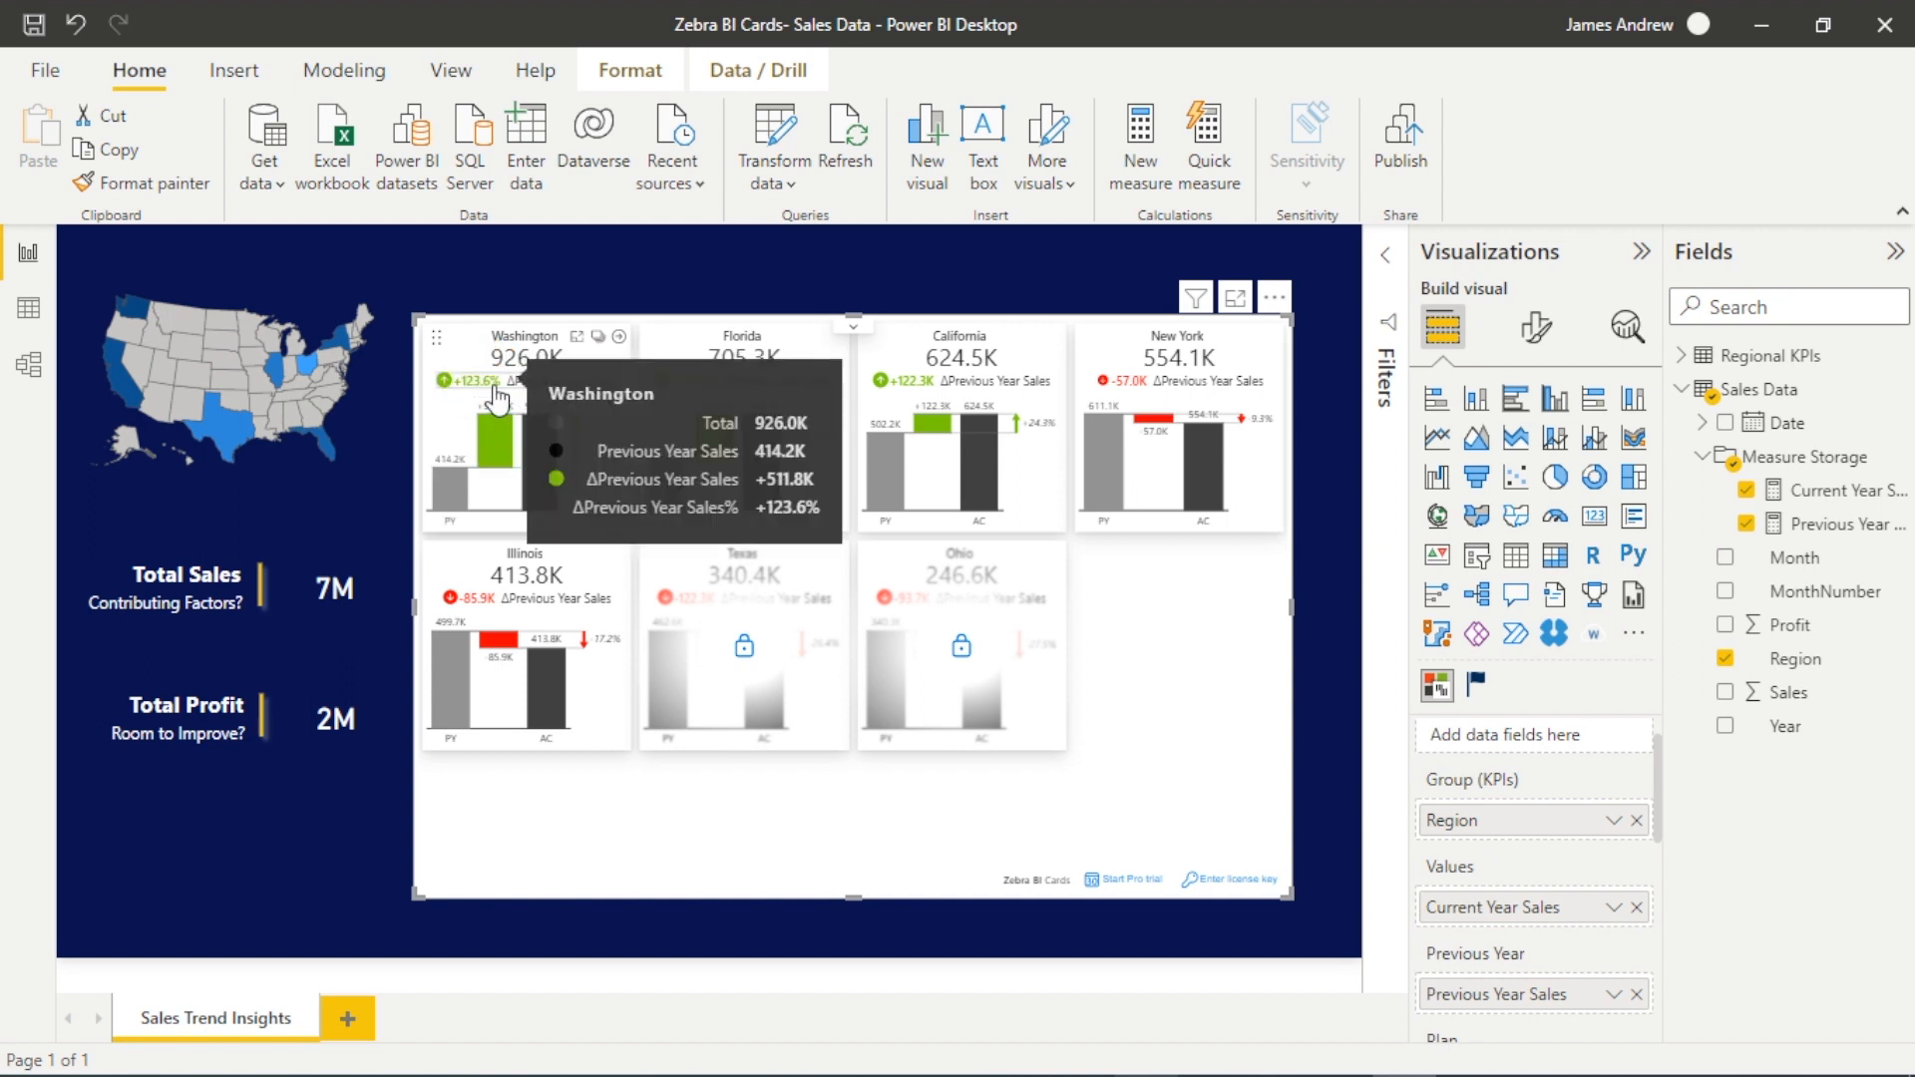
pyautogui.click(499, 395)
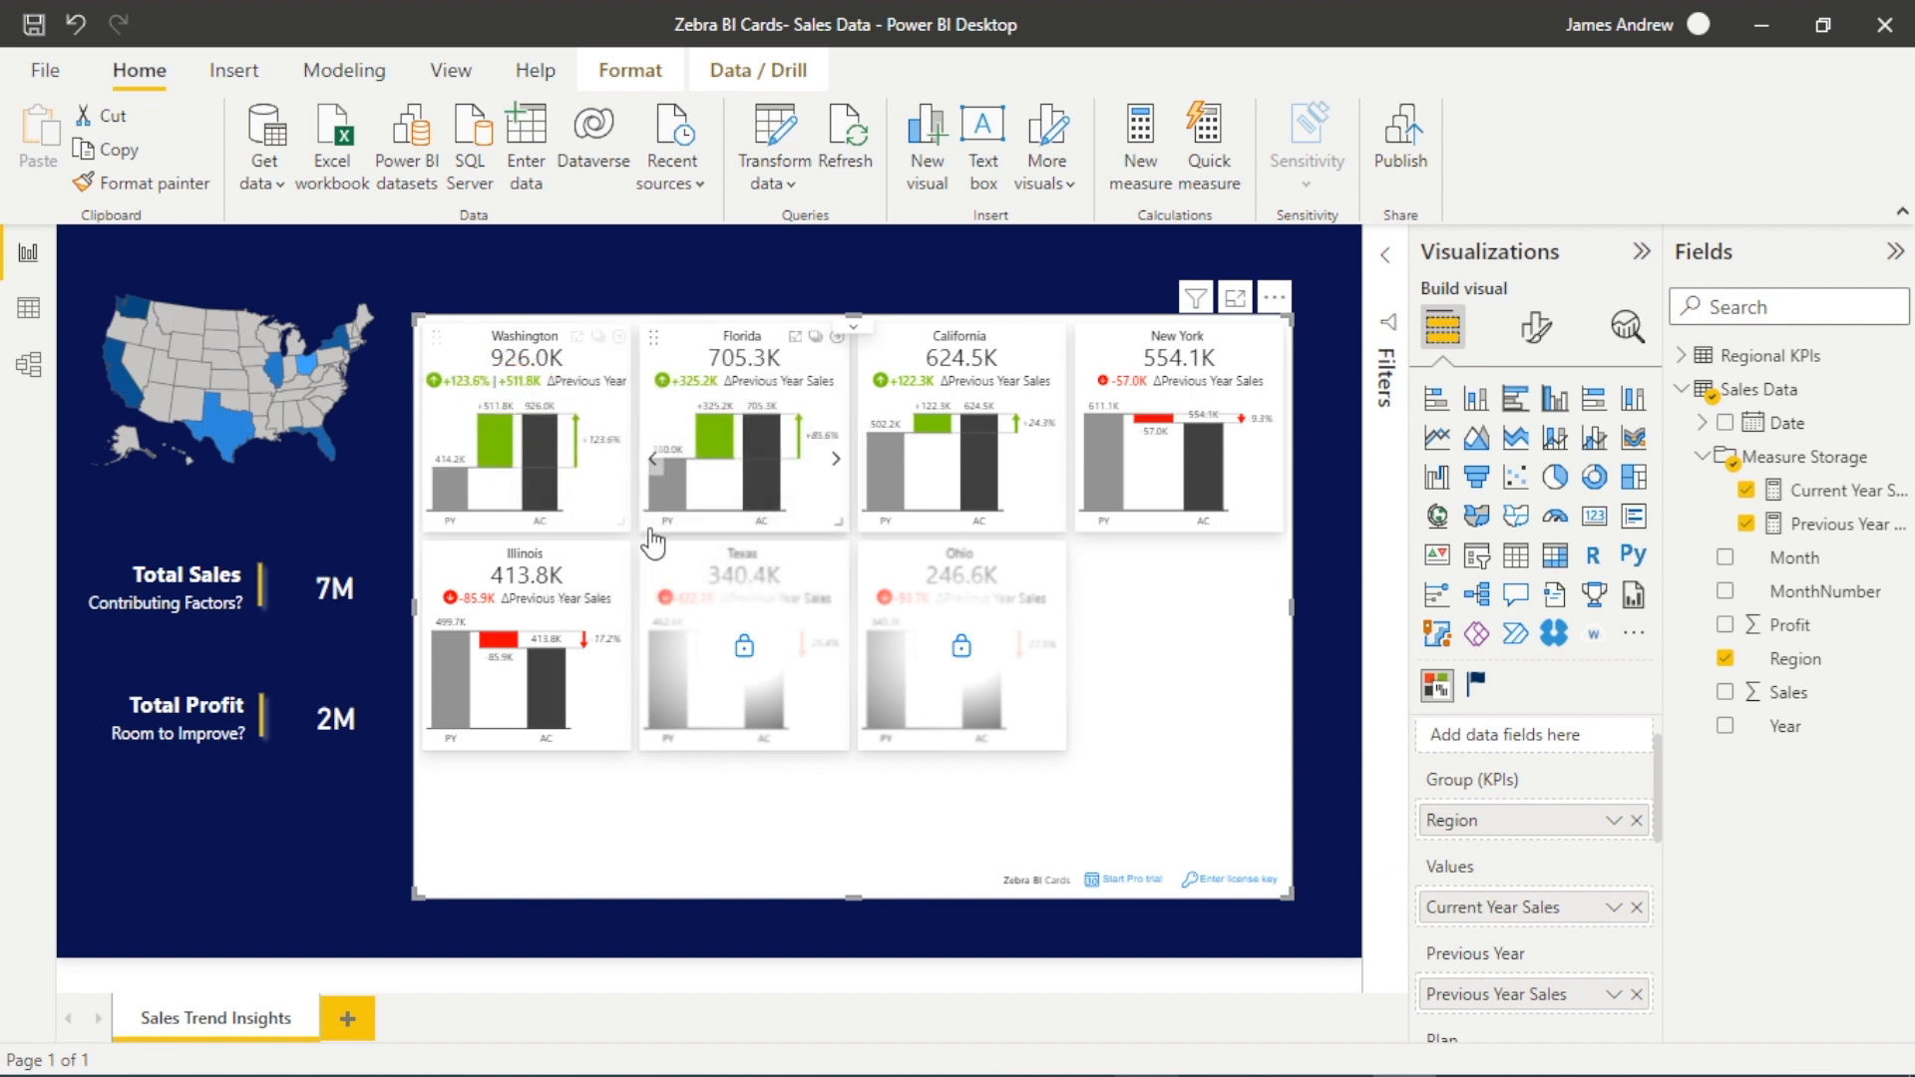
pyautogui.moveTo(620, 522); pyautogui.dragTo(838, 741)
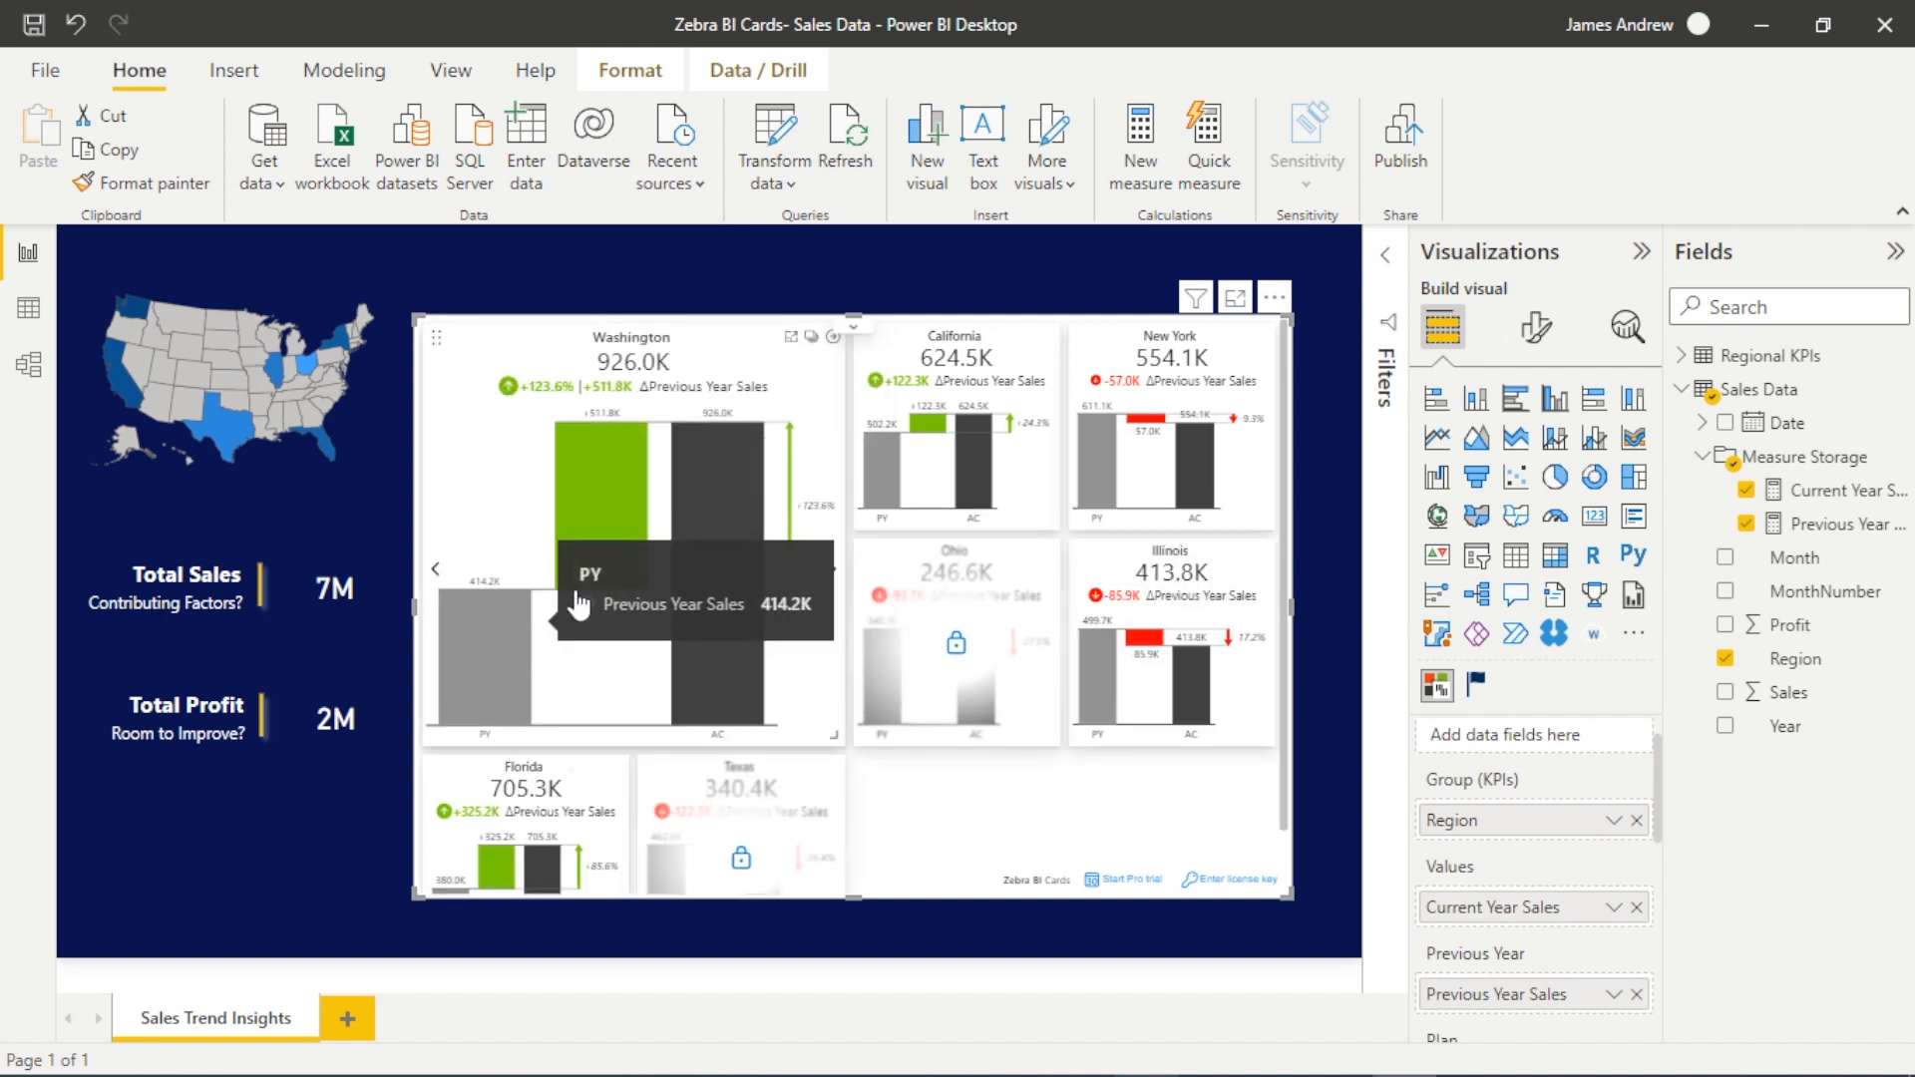
# Step: Break every card's trend down by Date Month as the trend category
pyautogui.click(1707, 424)
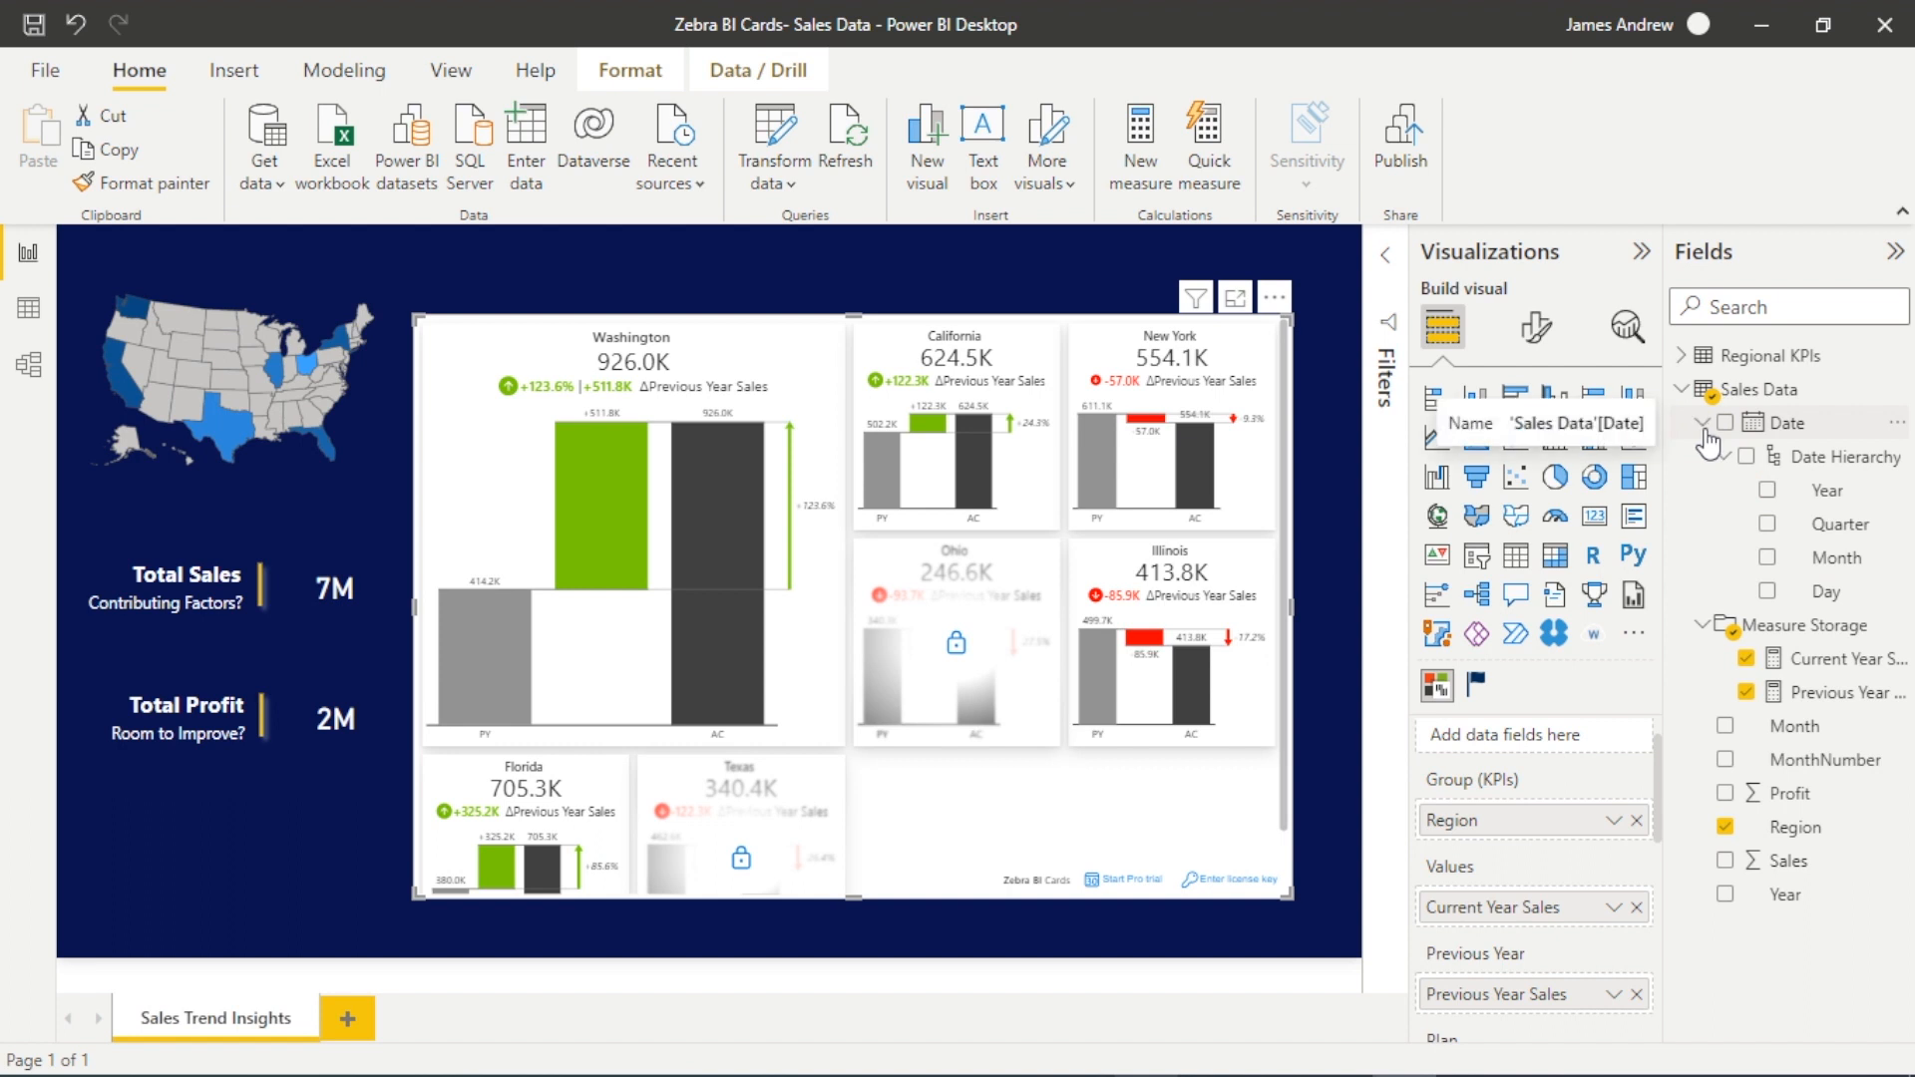
pyautogui.moveTo(1838, 558); pyautogui.dragTo(1566, 744)
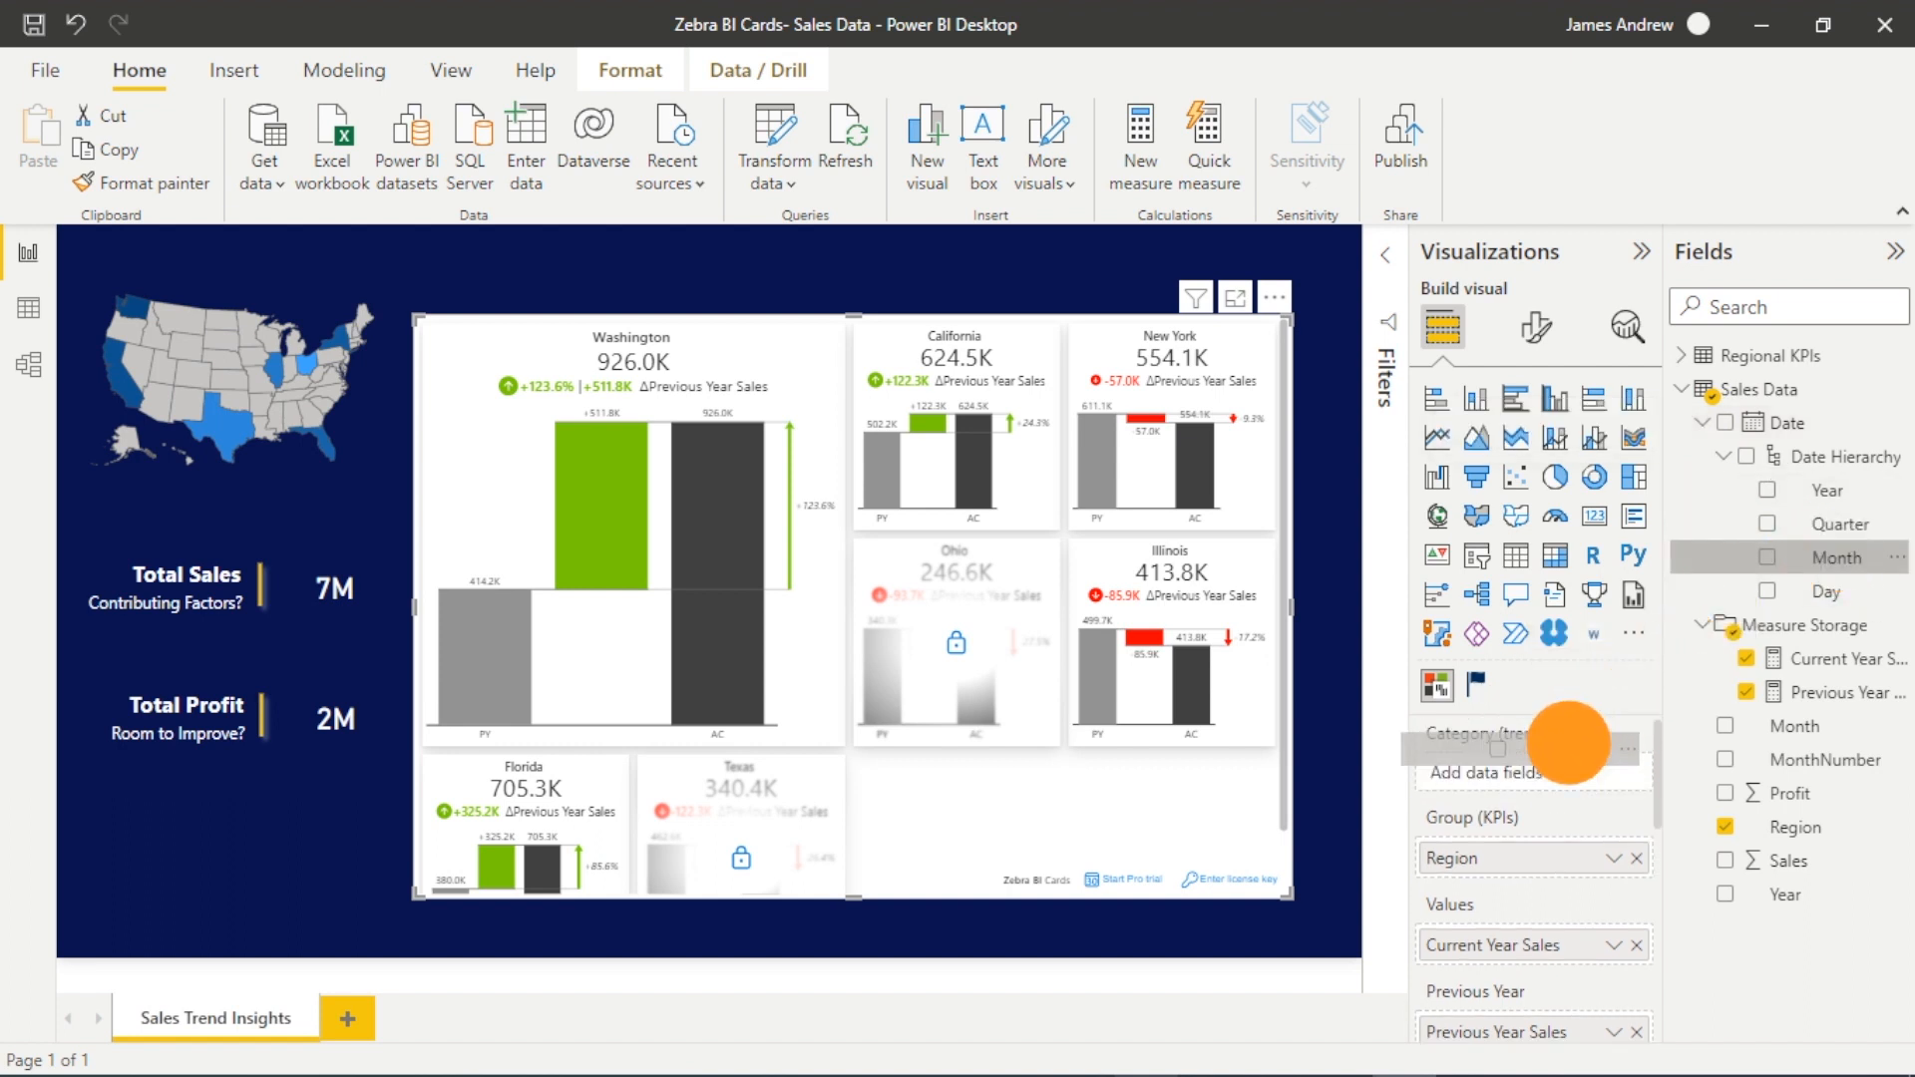
pyautogui.moveTo(1566, 744); pyautogui.dragTo(1574, 789)
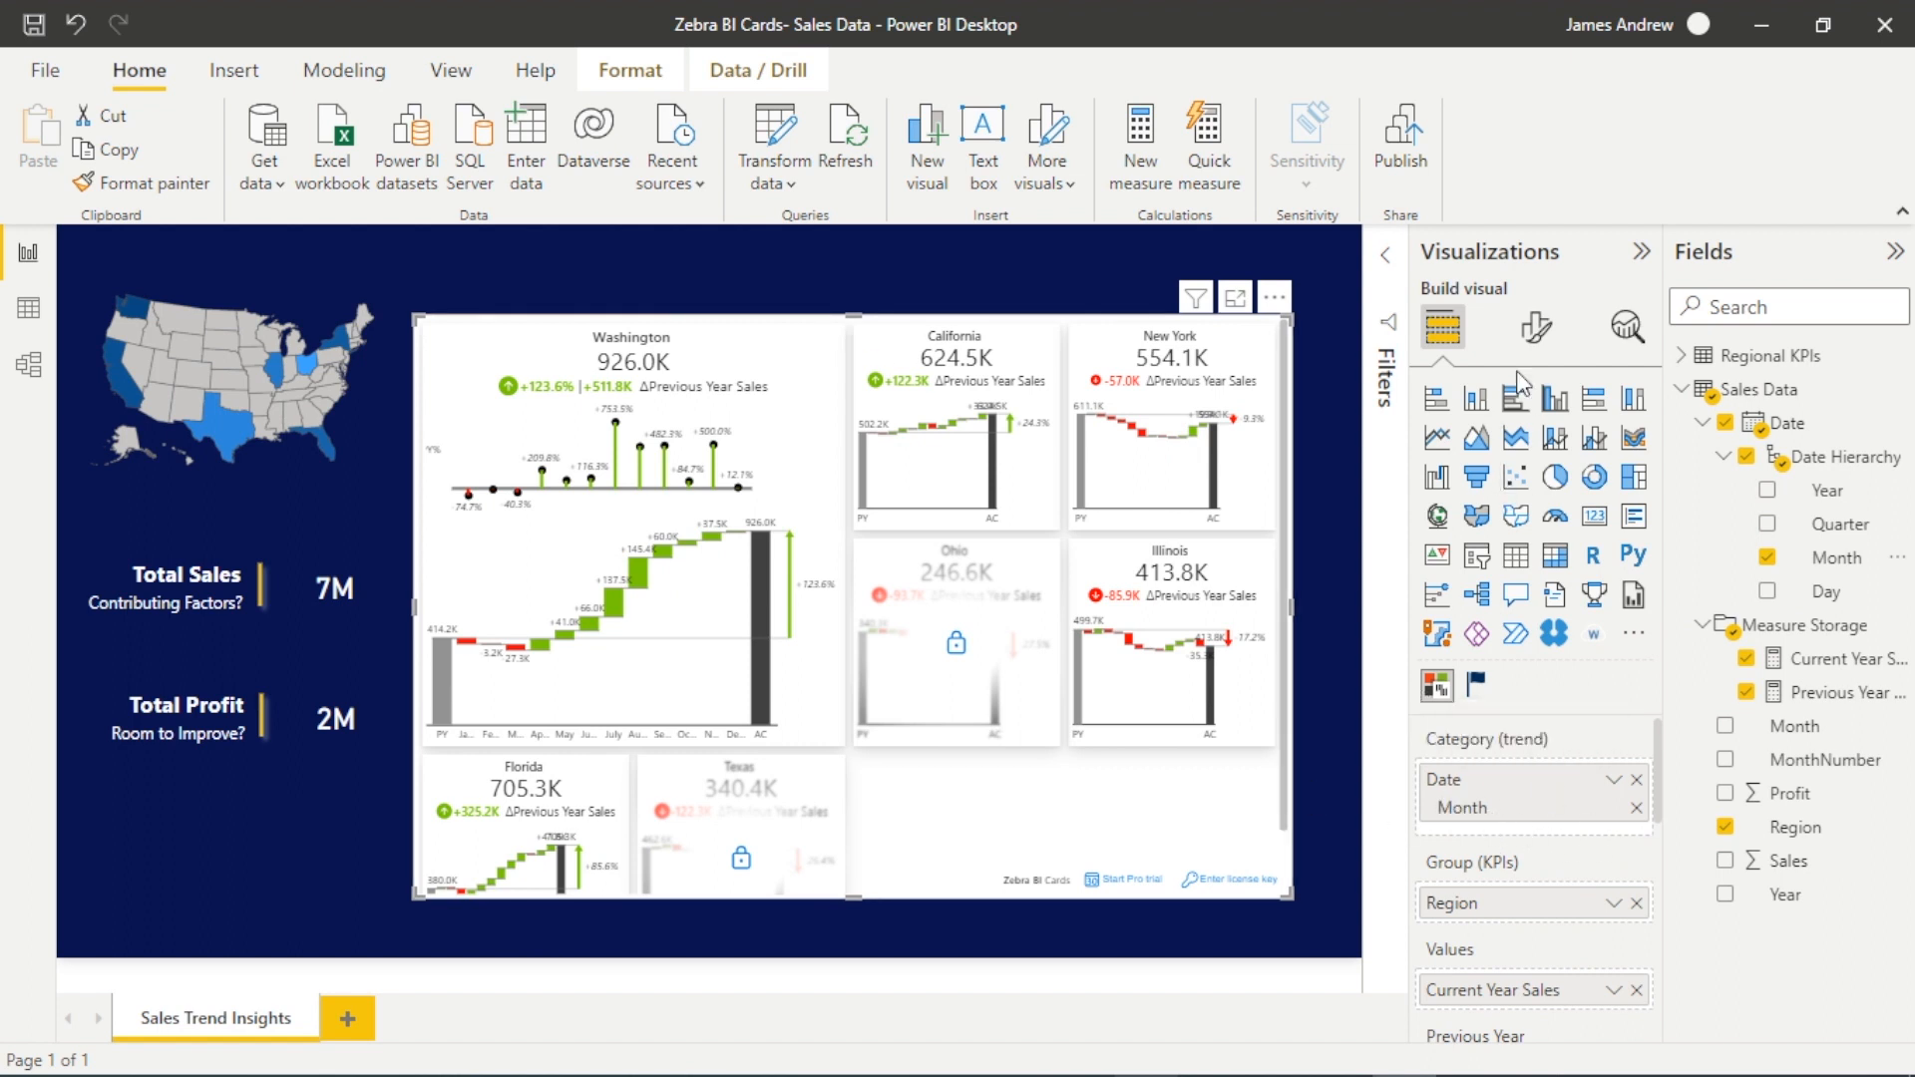
pyautogui.click(1536, 326)
# Step: Switch all card charts to Column chart type in the Card settings
pyautogui.click(1462, 576)
pyautogui.scroll(-3, 1526, 673)
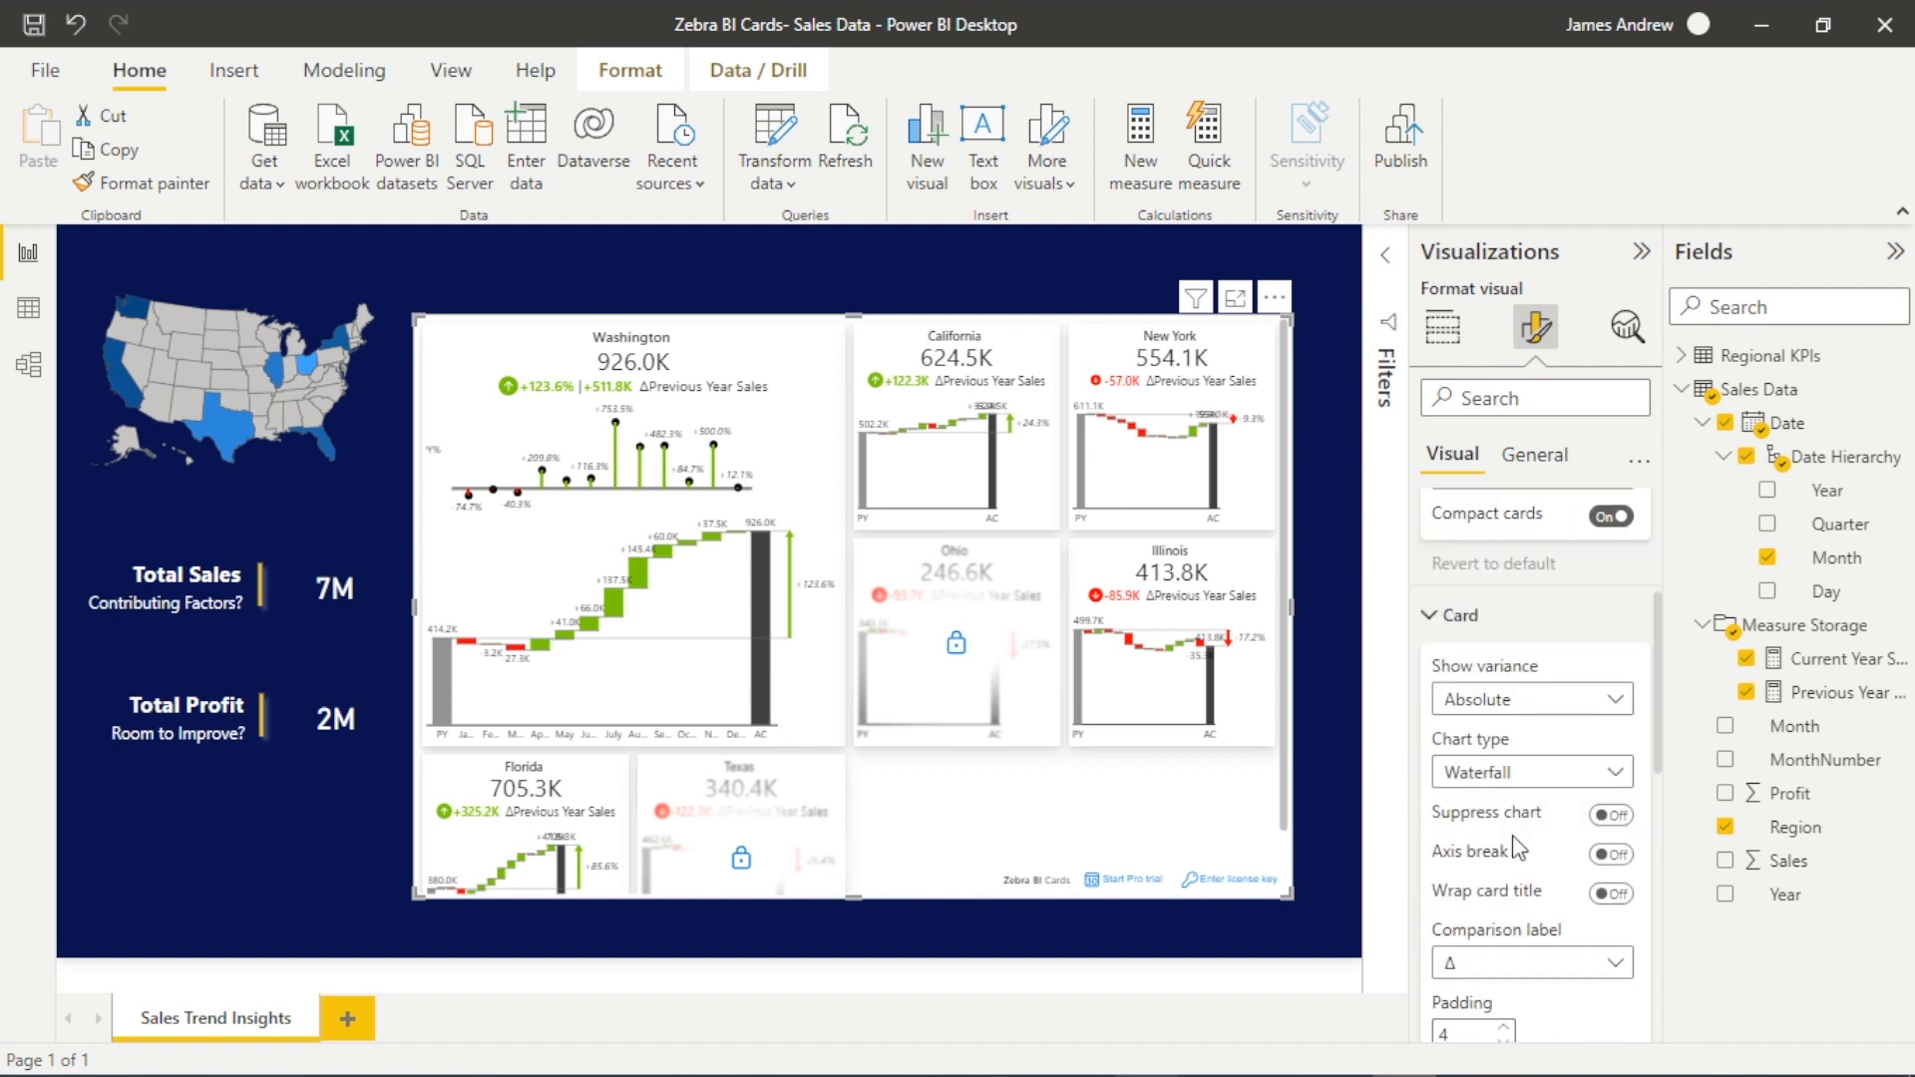
pyautogui.click(1541, 755)
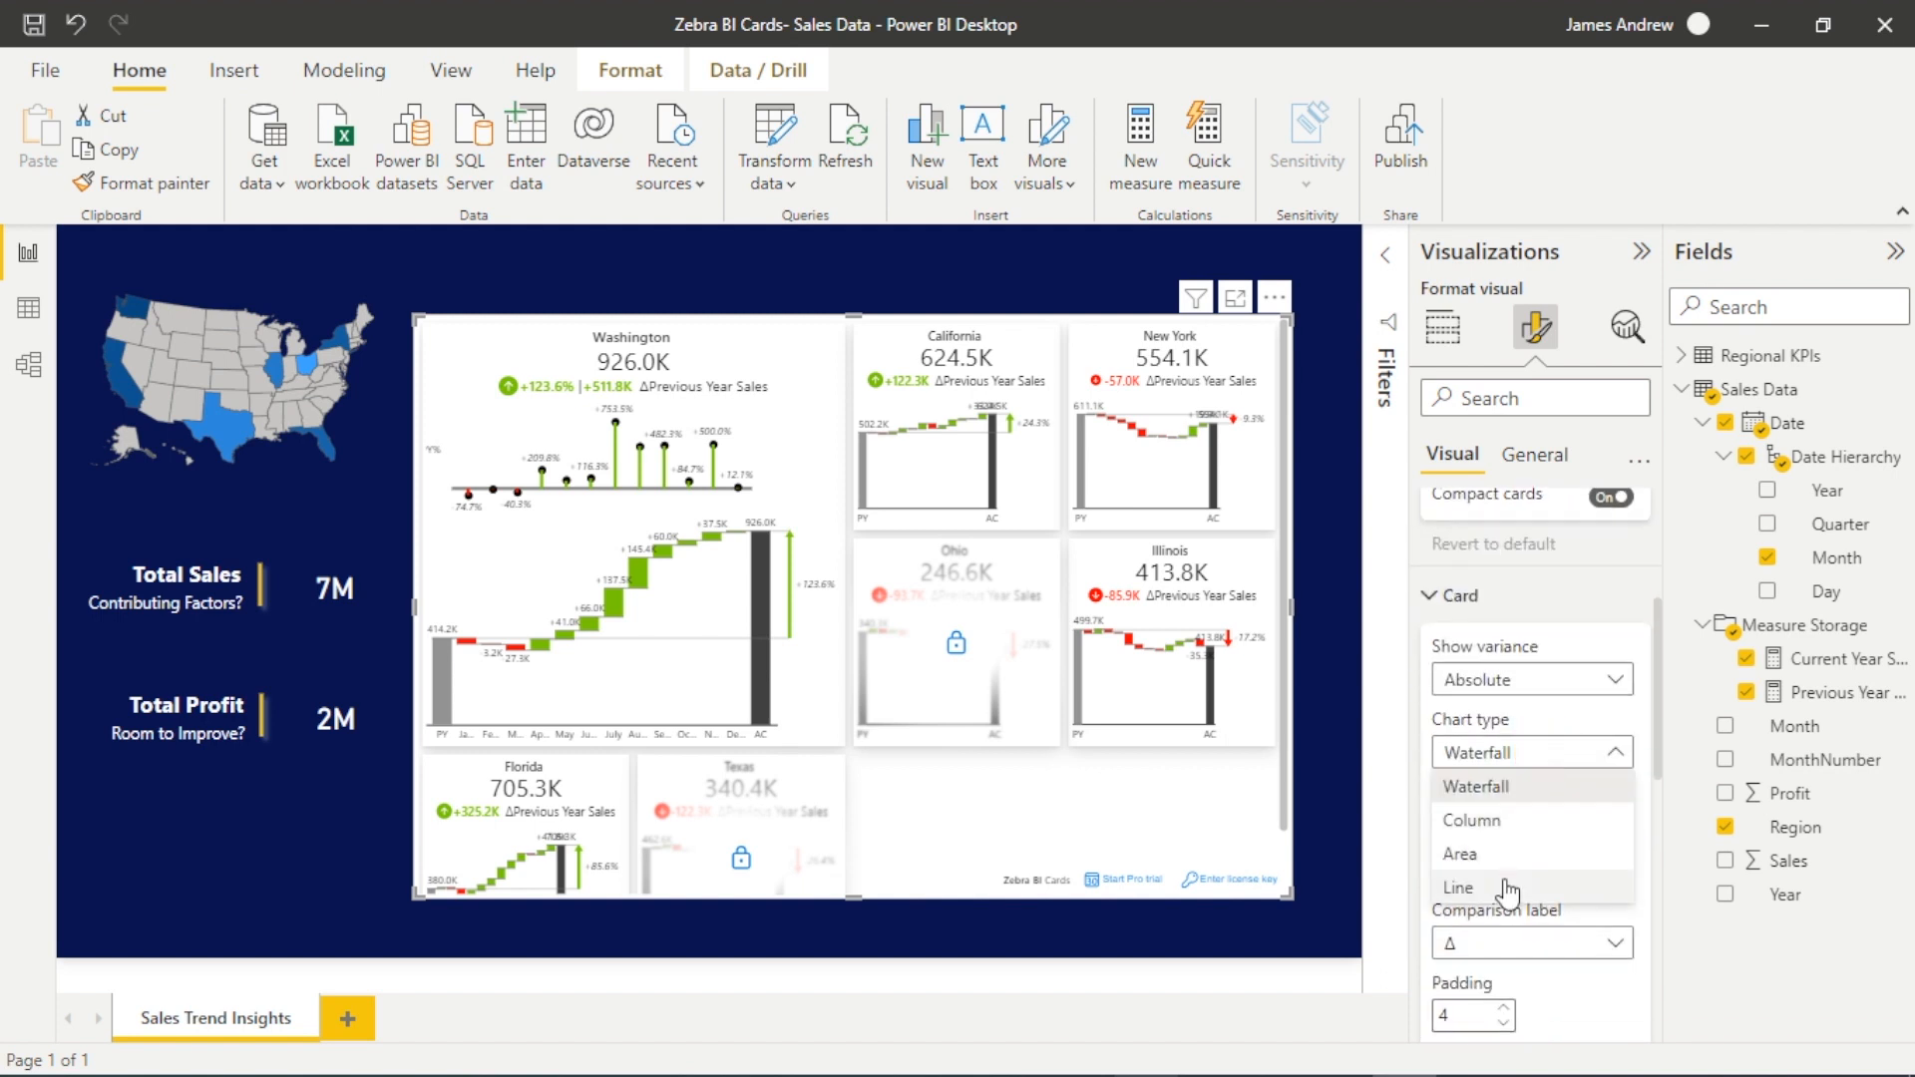
pyautogui.click(1496, 820)
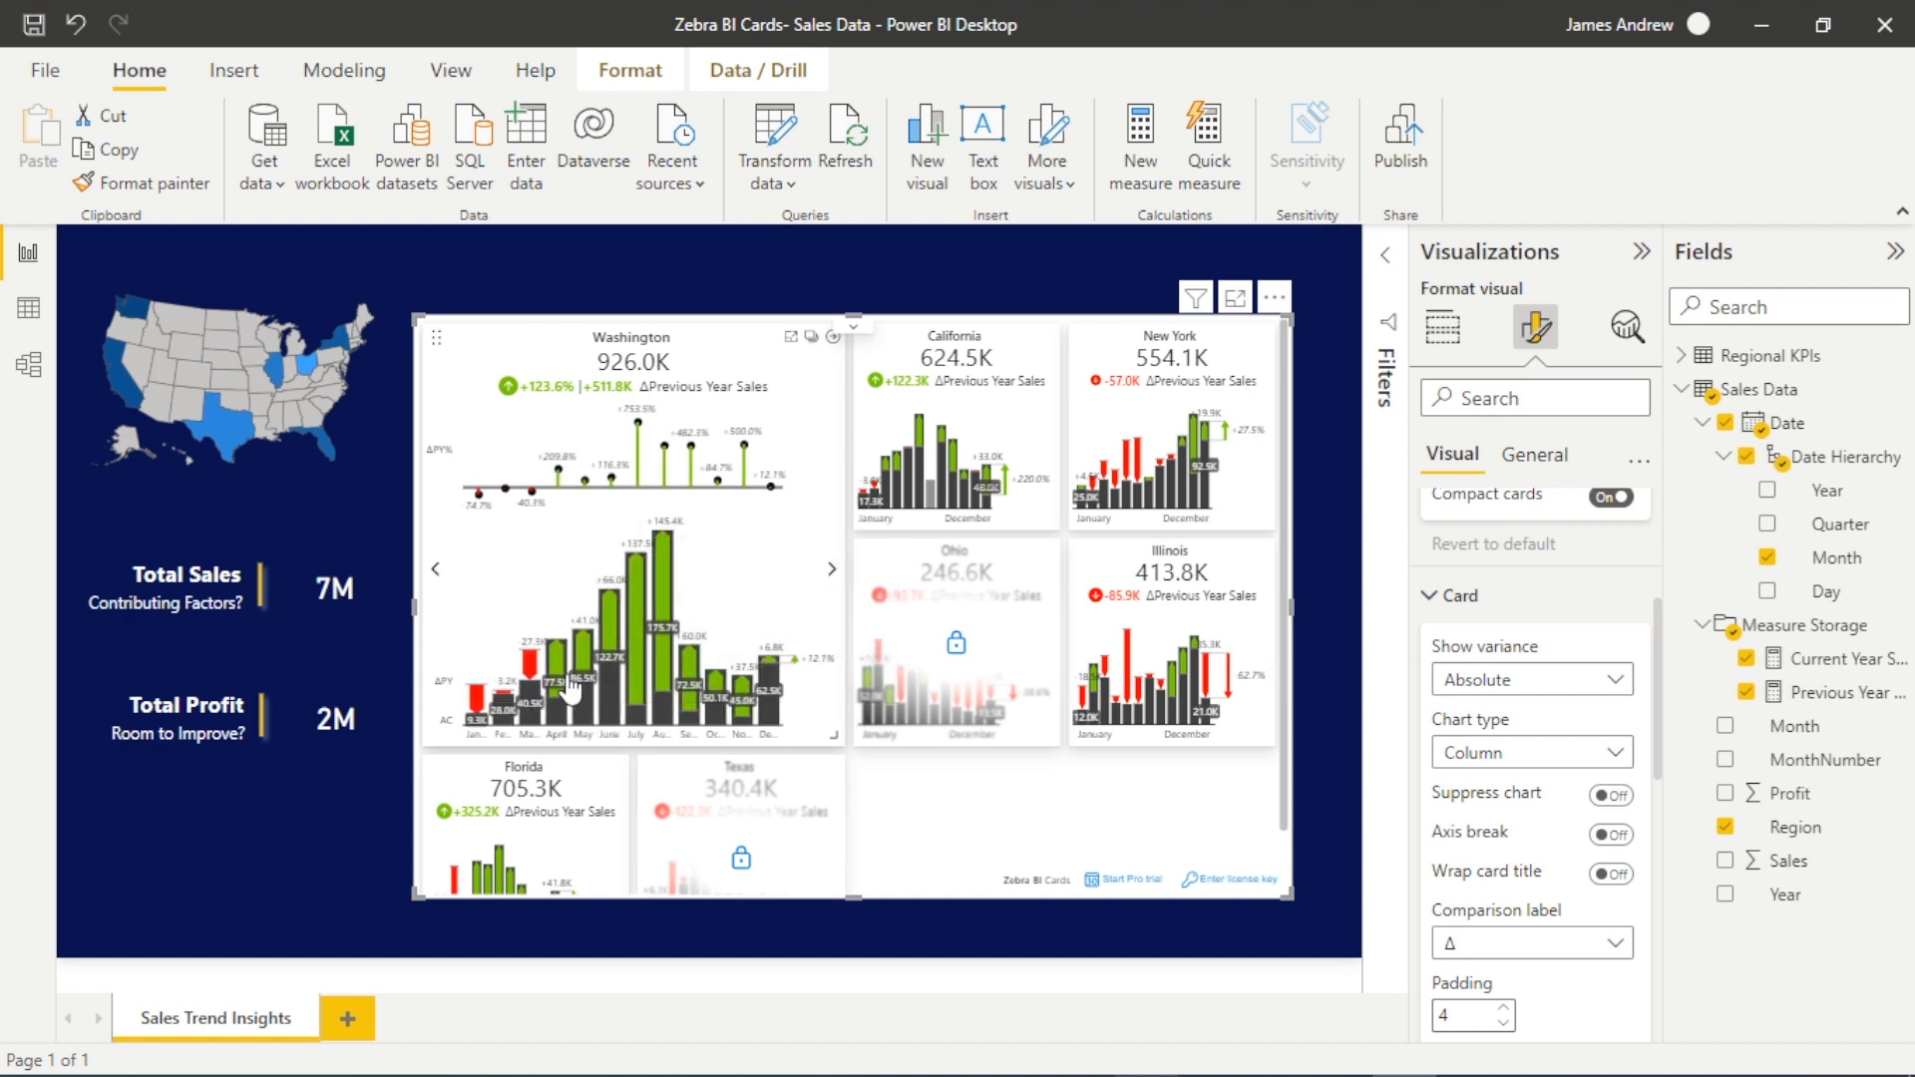
pyautogui.moveTo(662, 600)
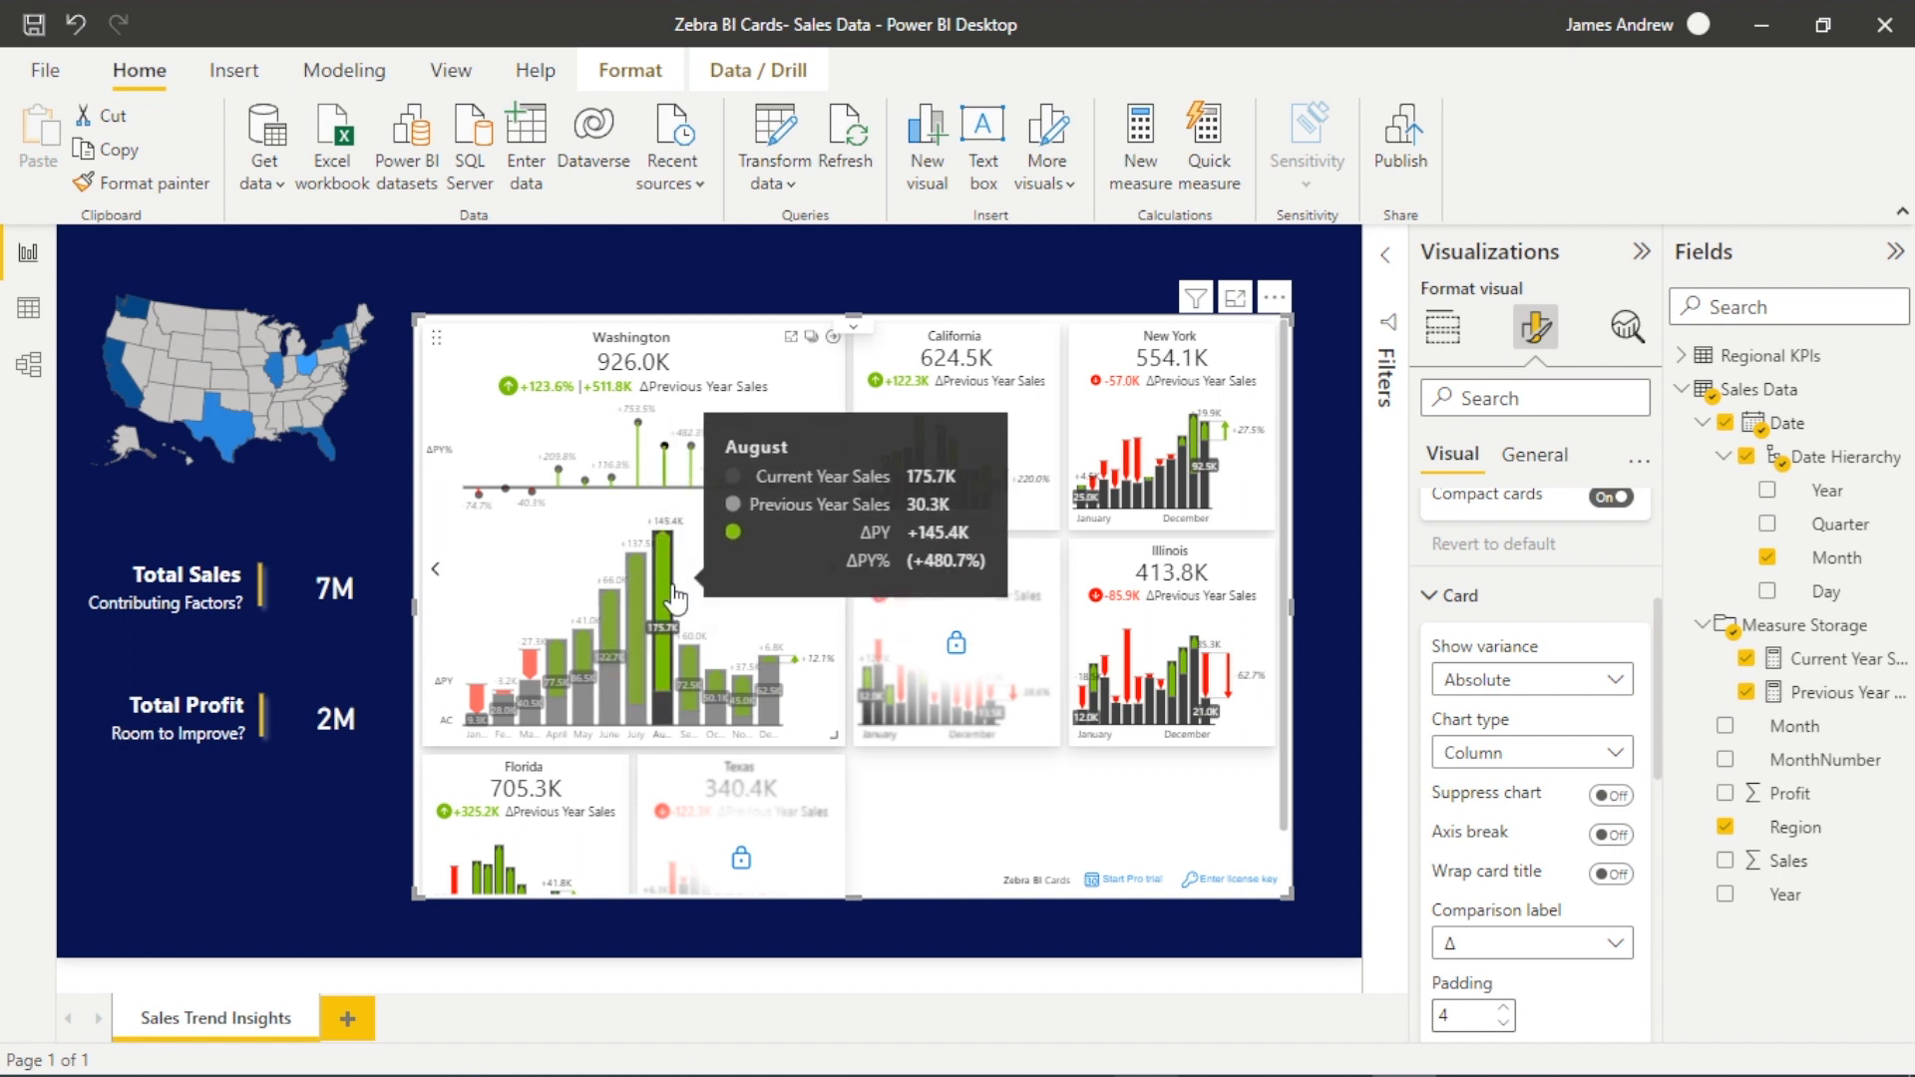
# Step: Test highlighting December, May and August bars in the Washington chart
pyautogui.click(763, 720)
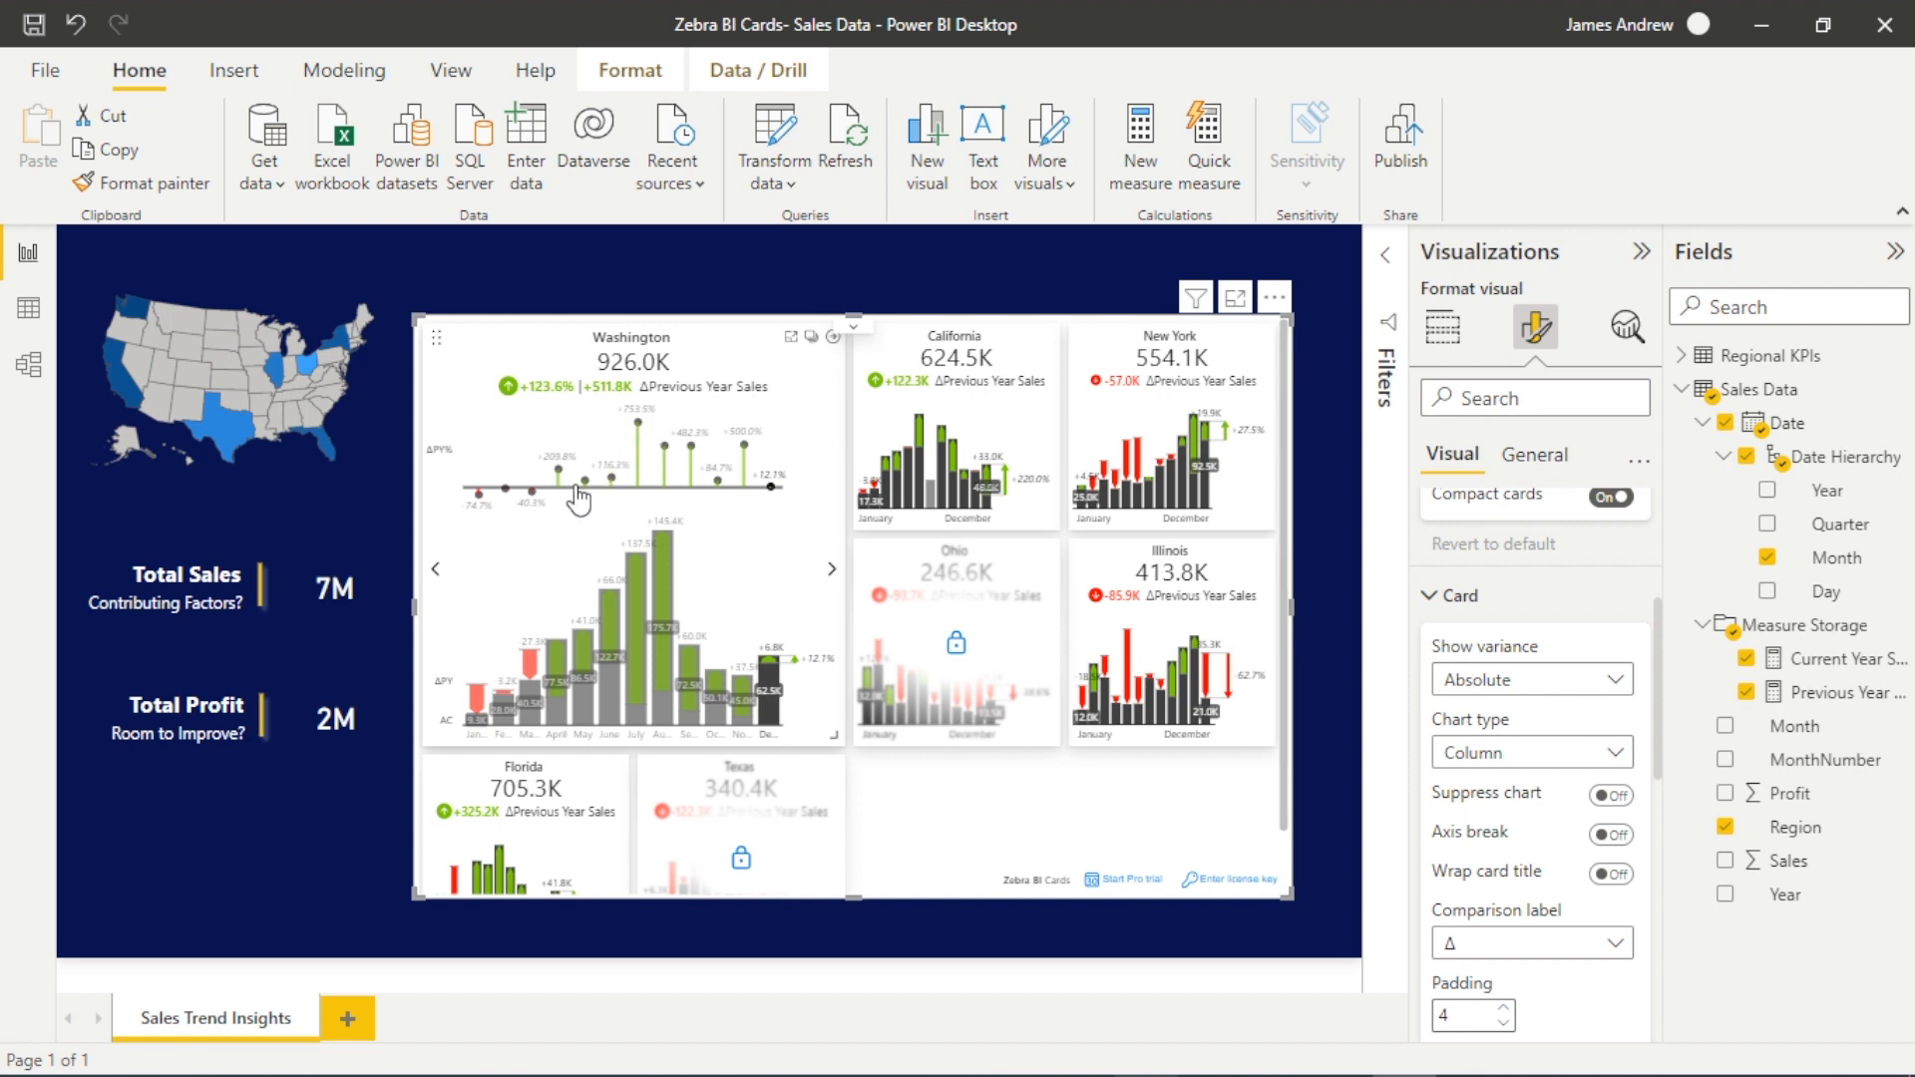
pyautogui.click(494, 659)
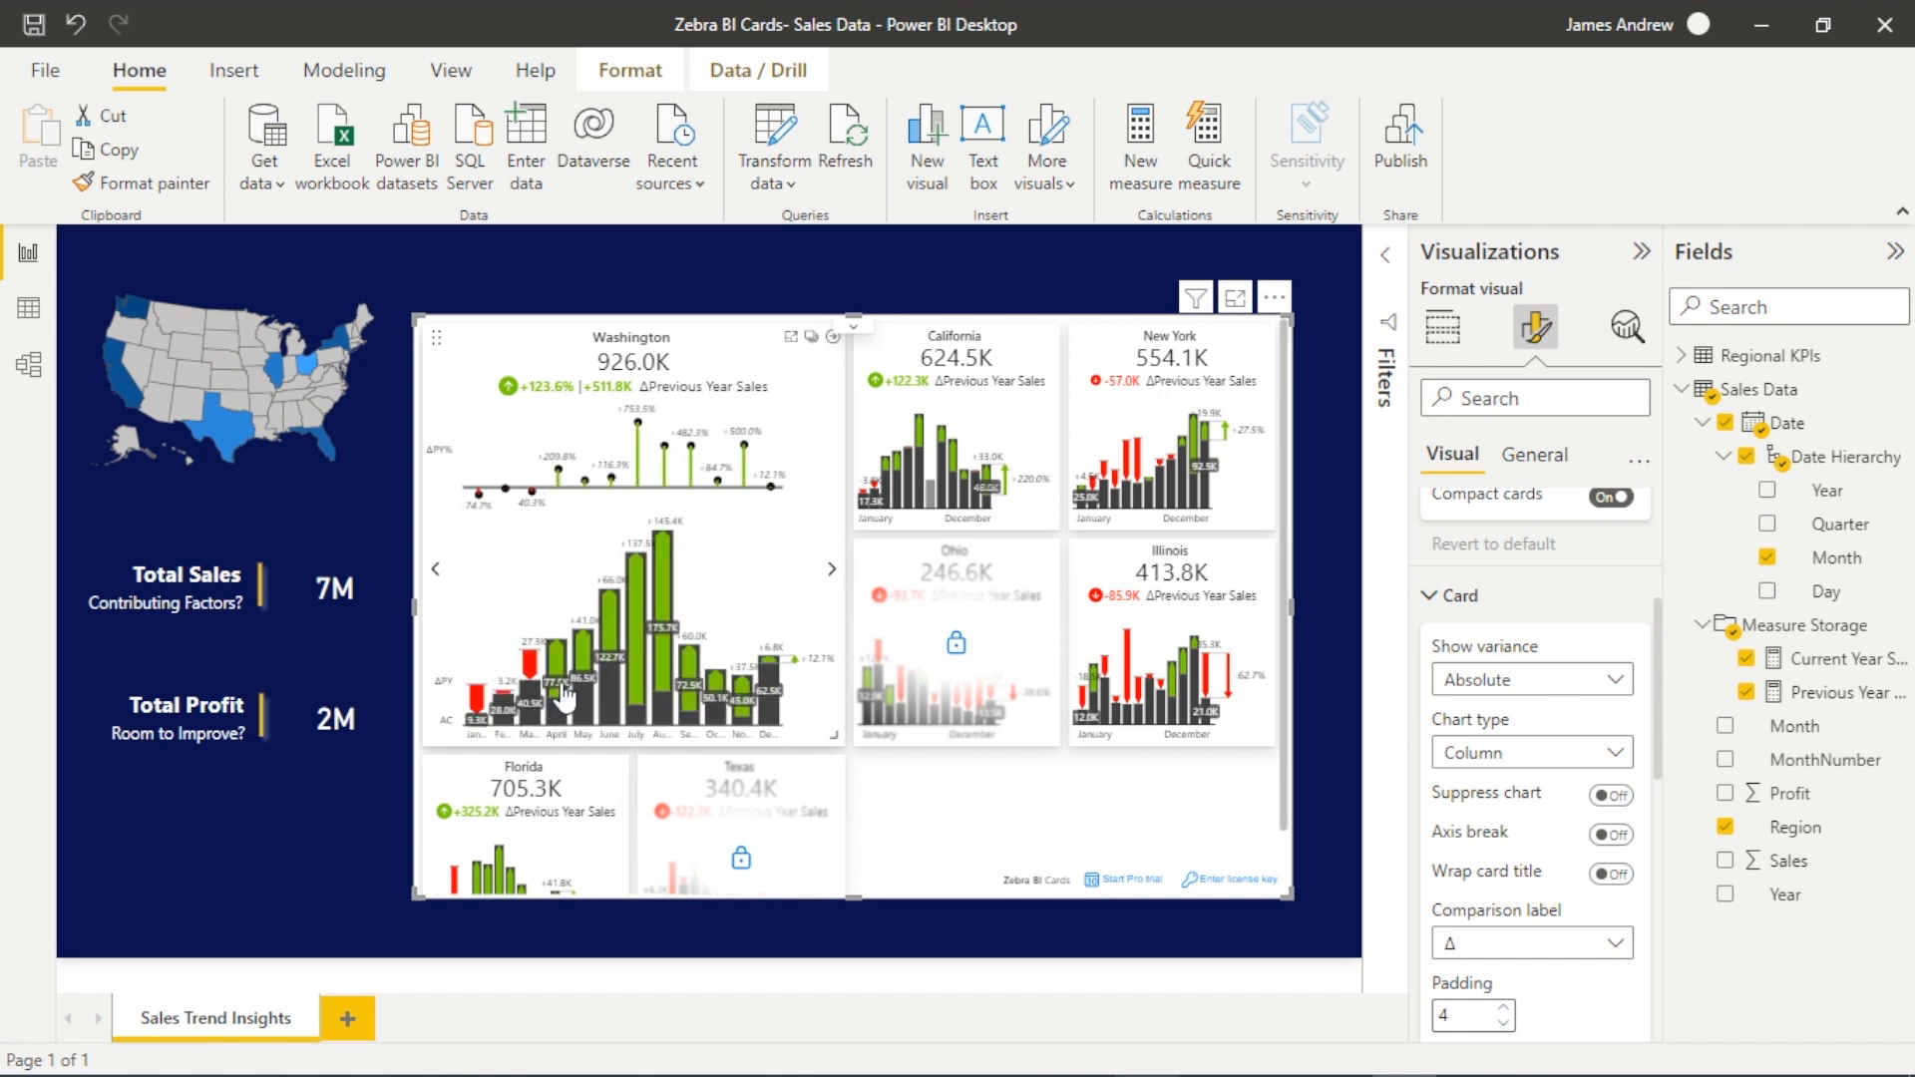
pyautogui.click(580, 659)
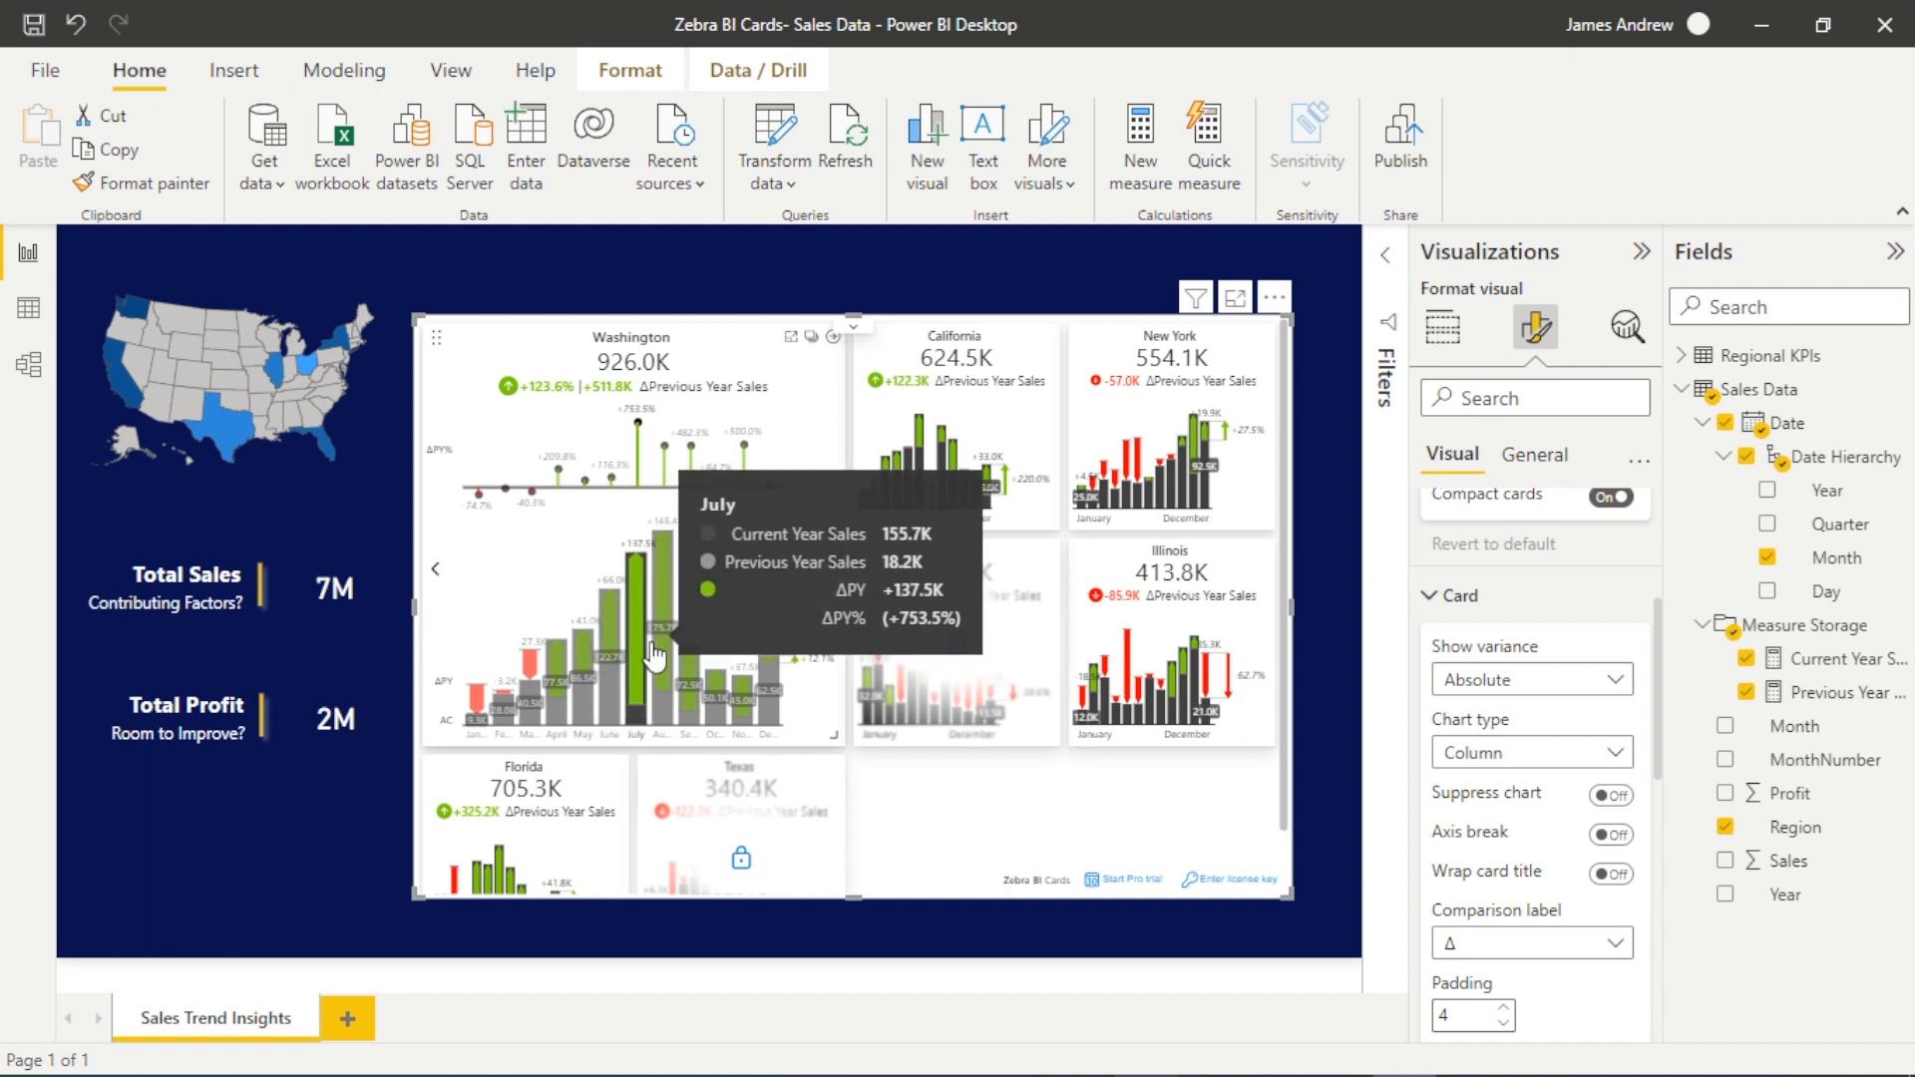
pyautogui.click(653, 654)
pyautogui.click(660, 654)
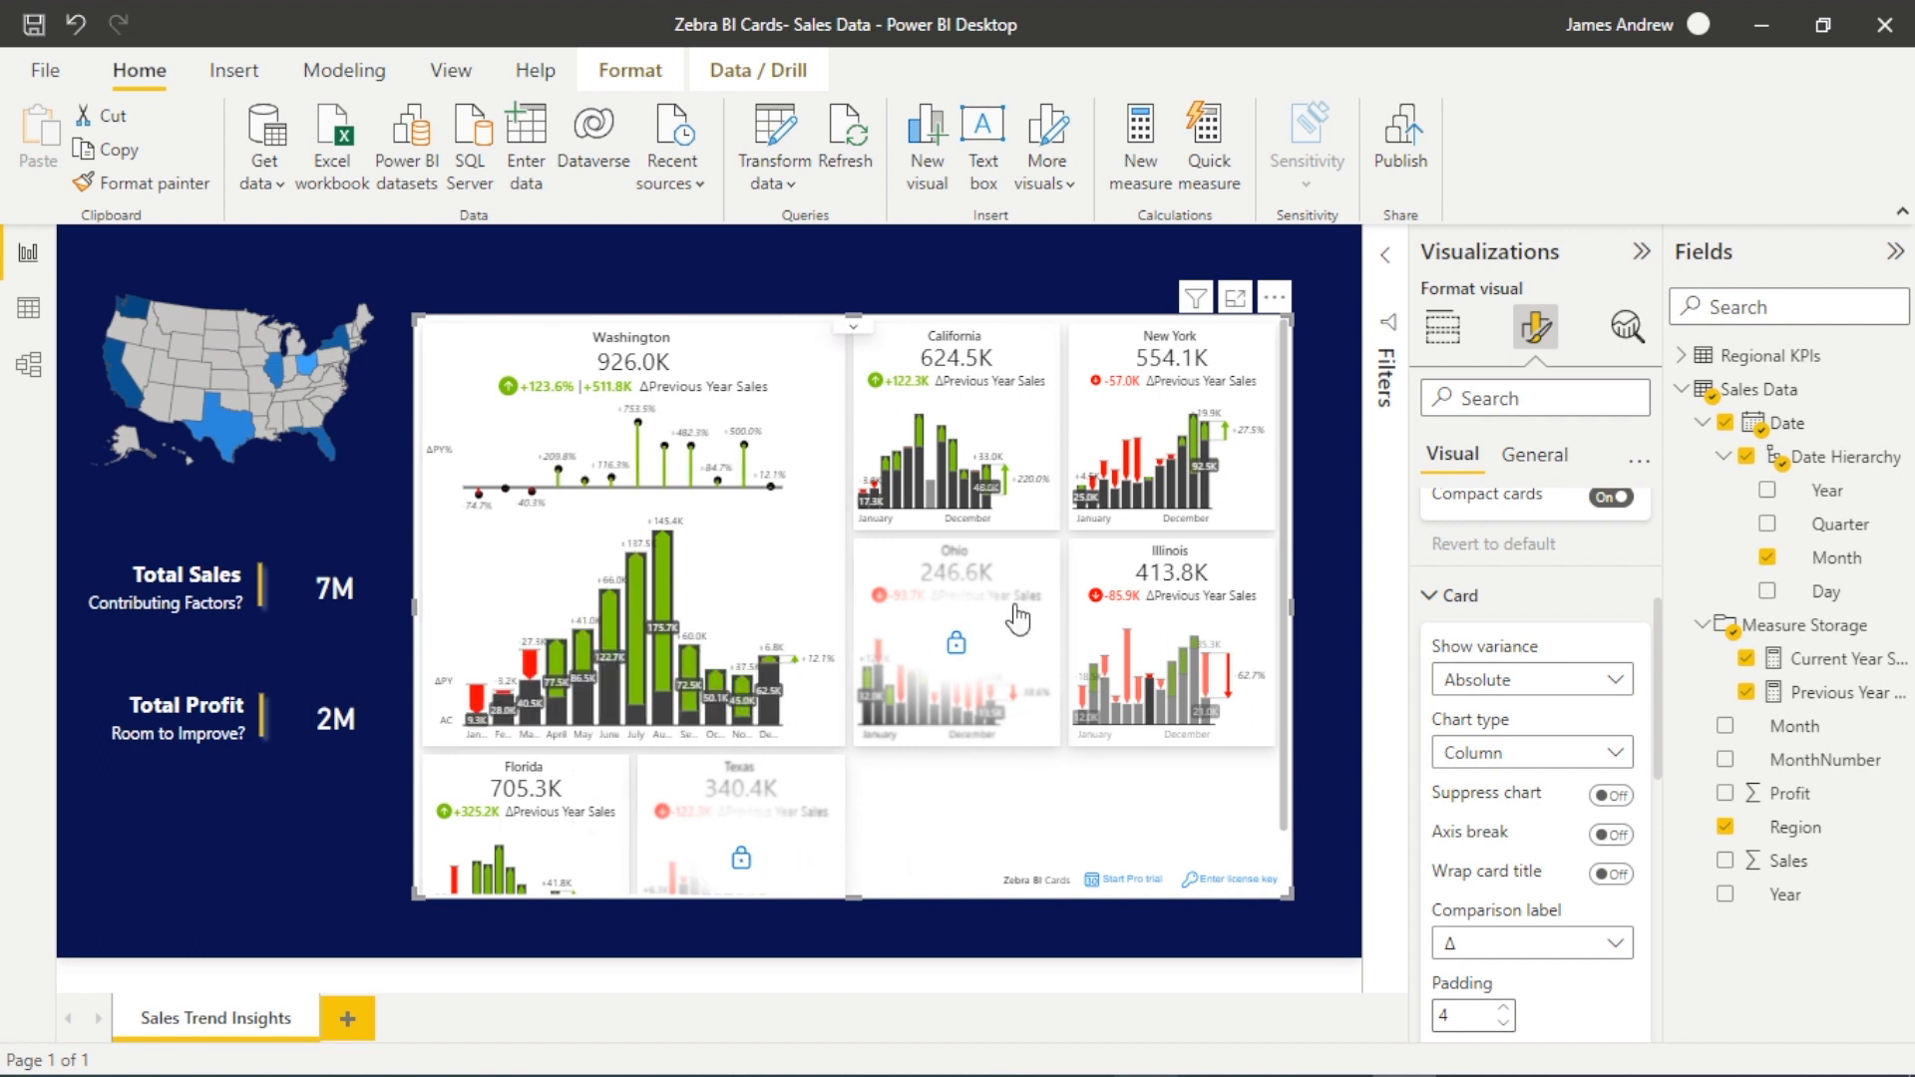
# Step: Enlarge the California card beside Washington and collapse Sales Data in the Fields pane
pyautogui.moveTo(1051, 517); pyautogui.dragTo(1288, 740)
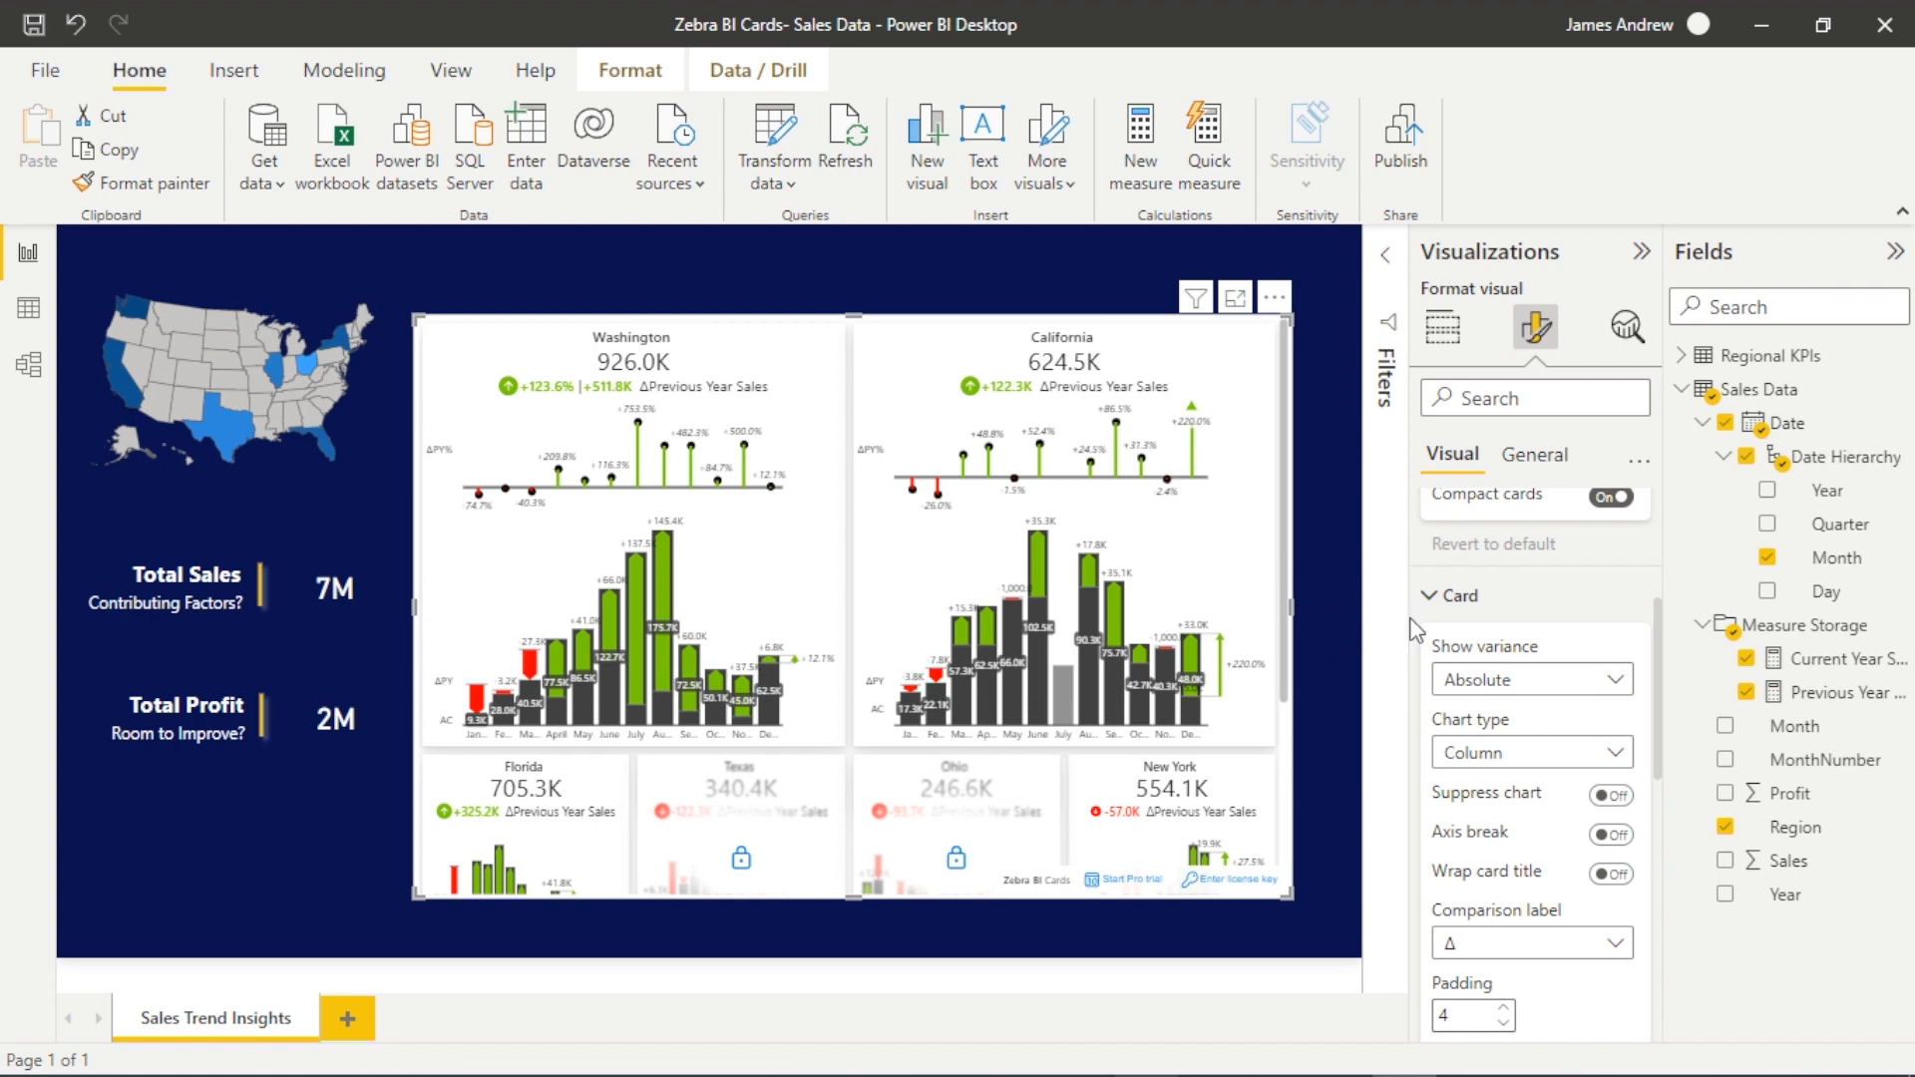
pyautogui.click(1448, 594)
pyautogui.click(1443, 327)
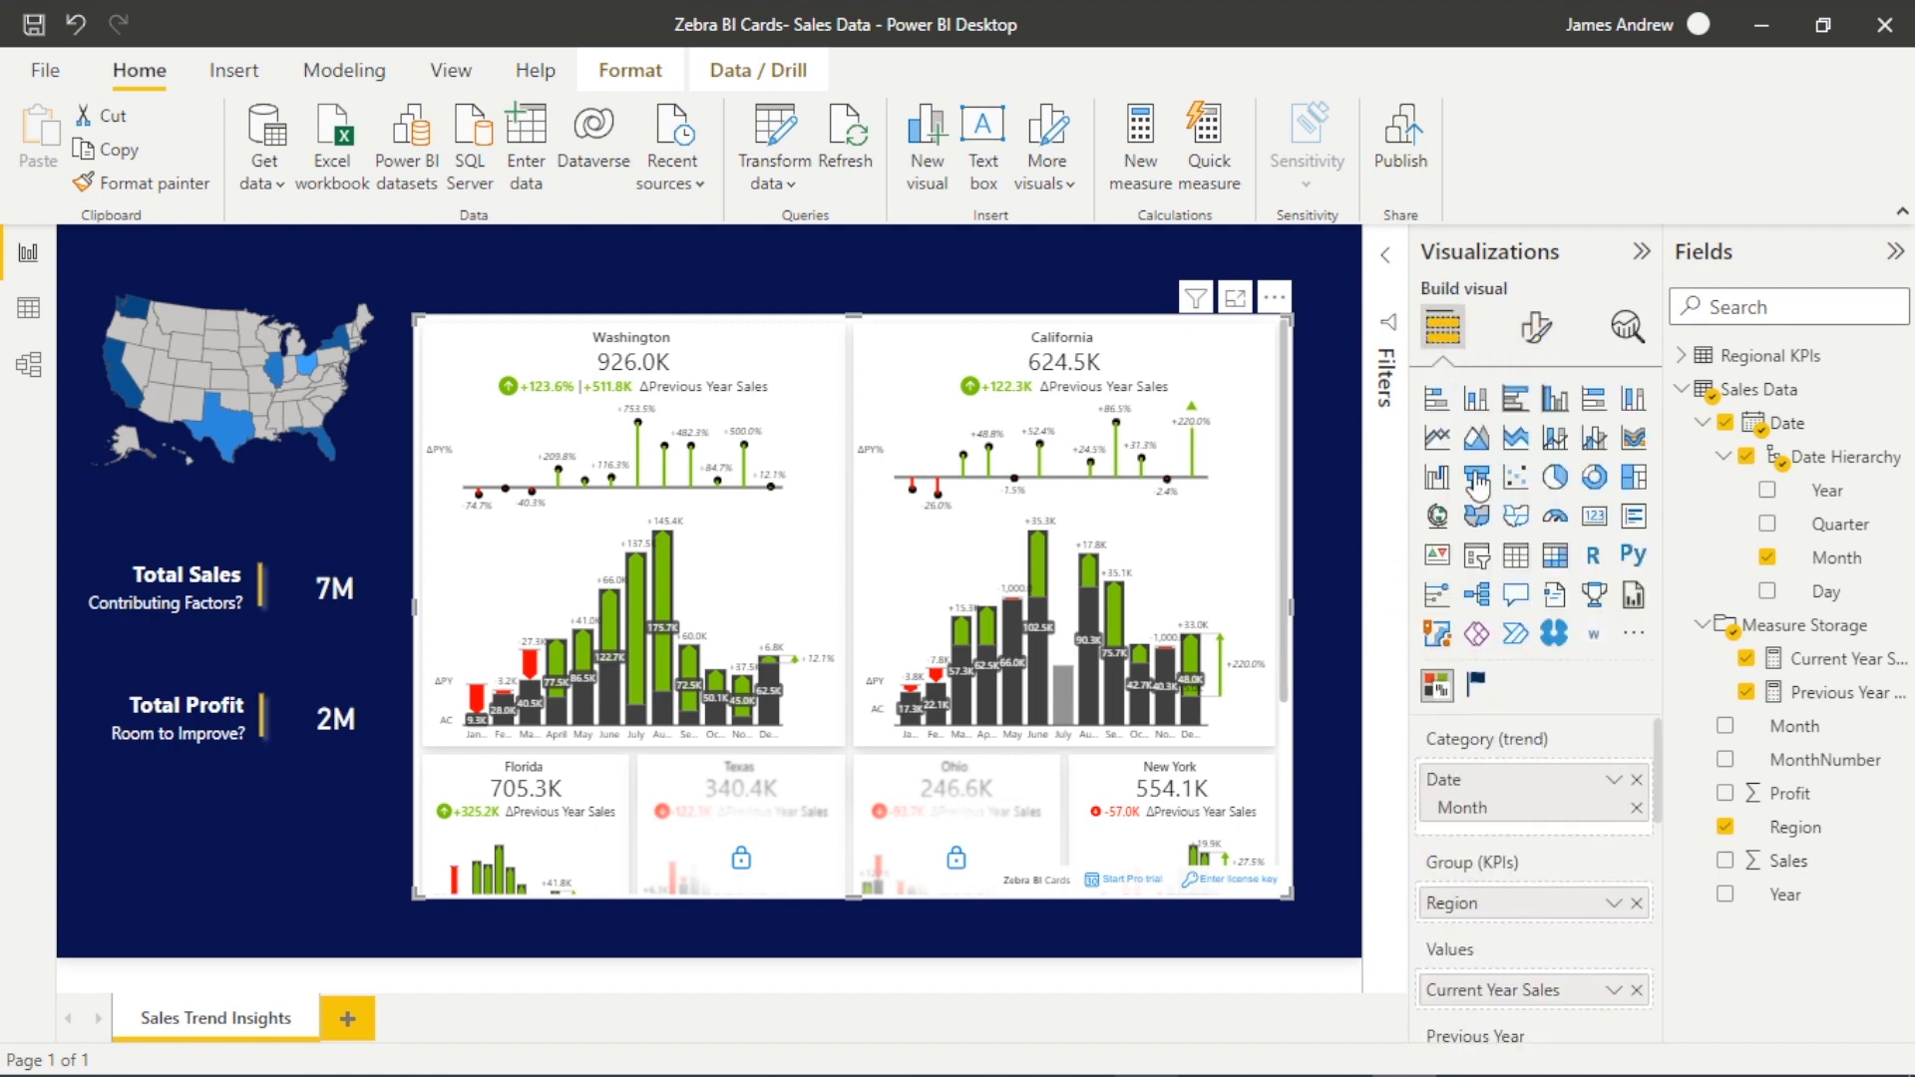
pyautogui.scroll(-2, 1601, 861)
pyautogui.scroll(-2, 1557, 958)
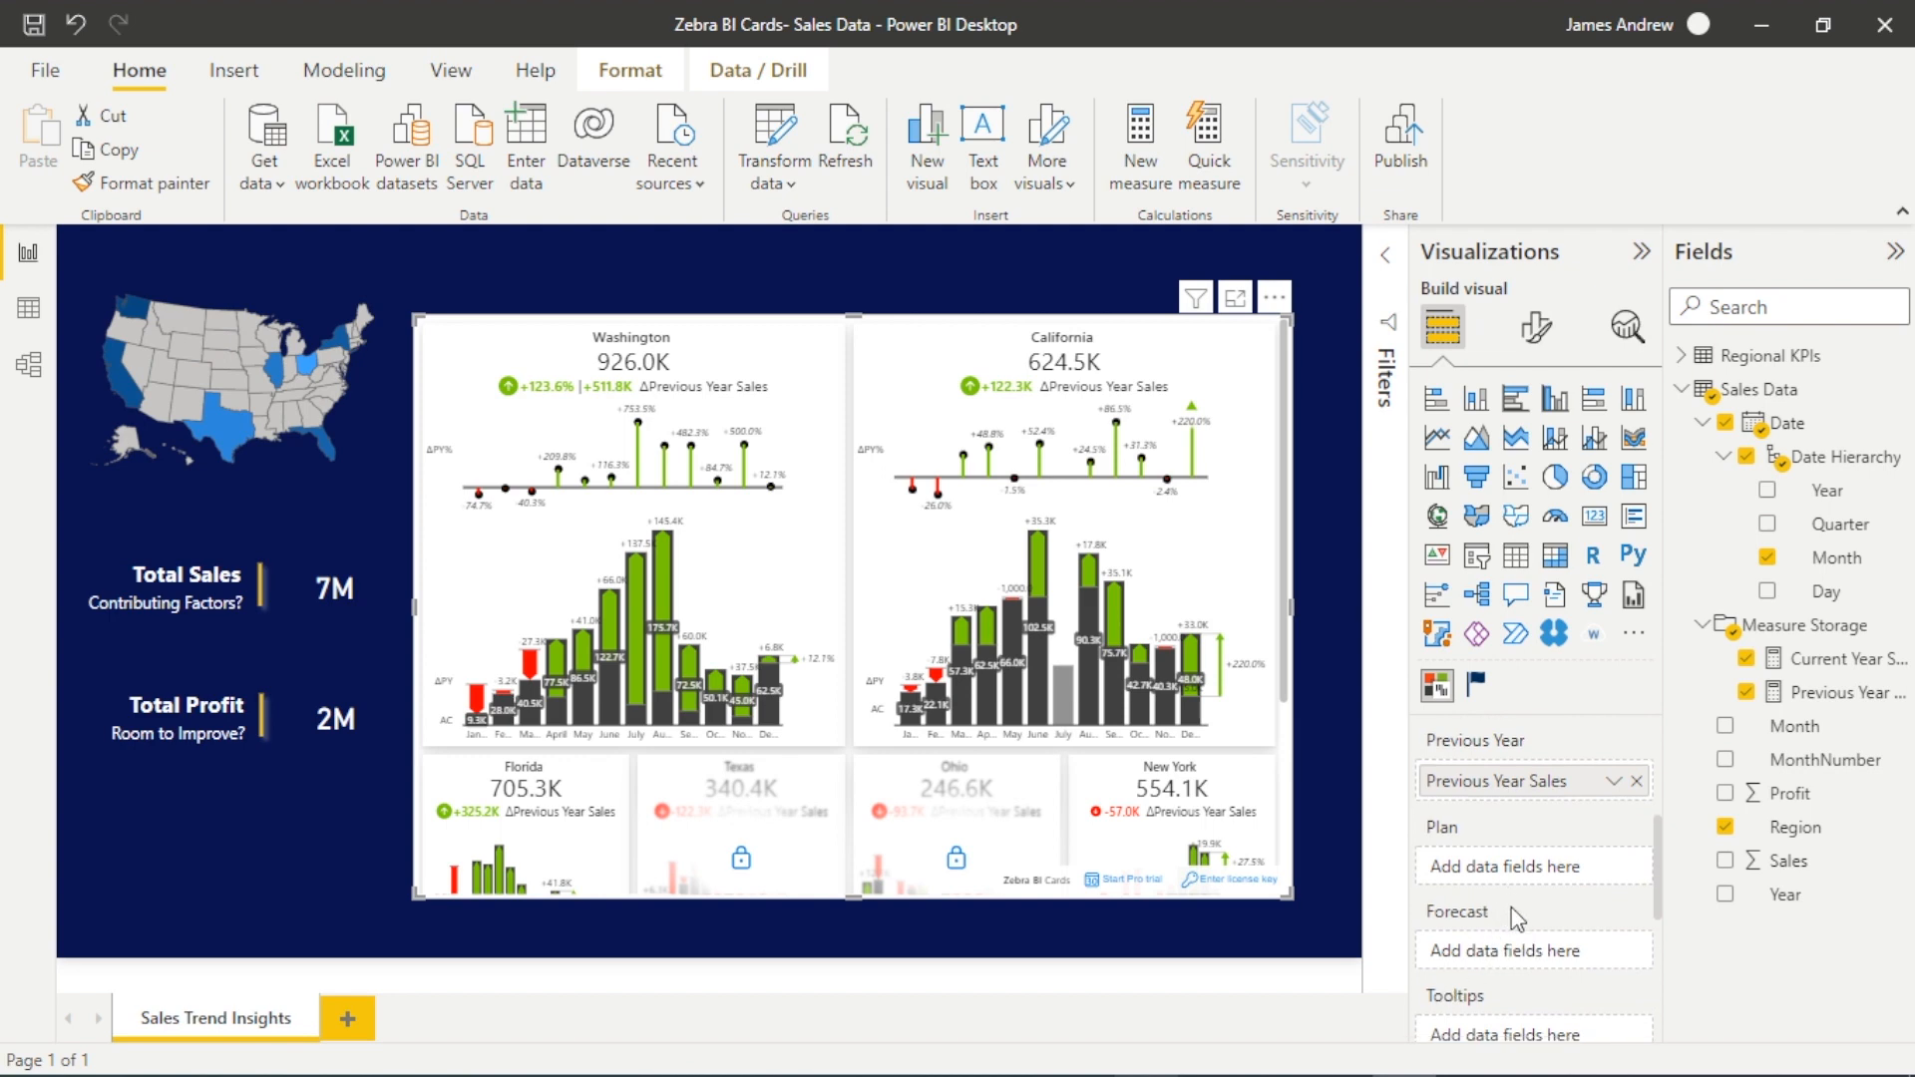
pyautogui.scroll(-1, 1496, 951)
pyautogui.scroll(-1, 1541, 988)
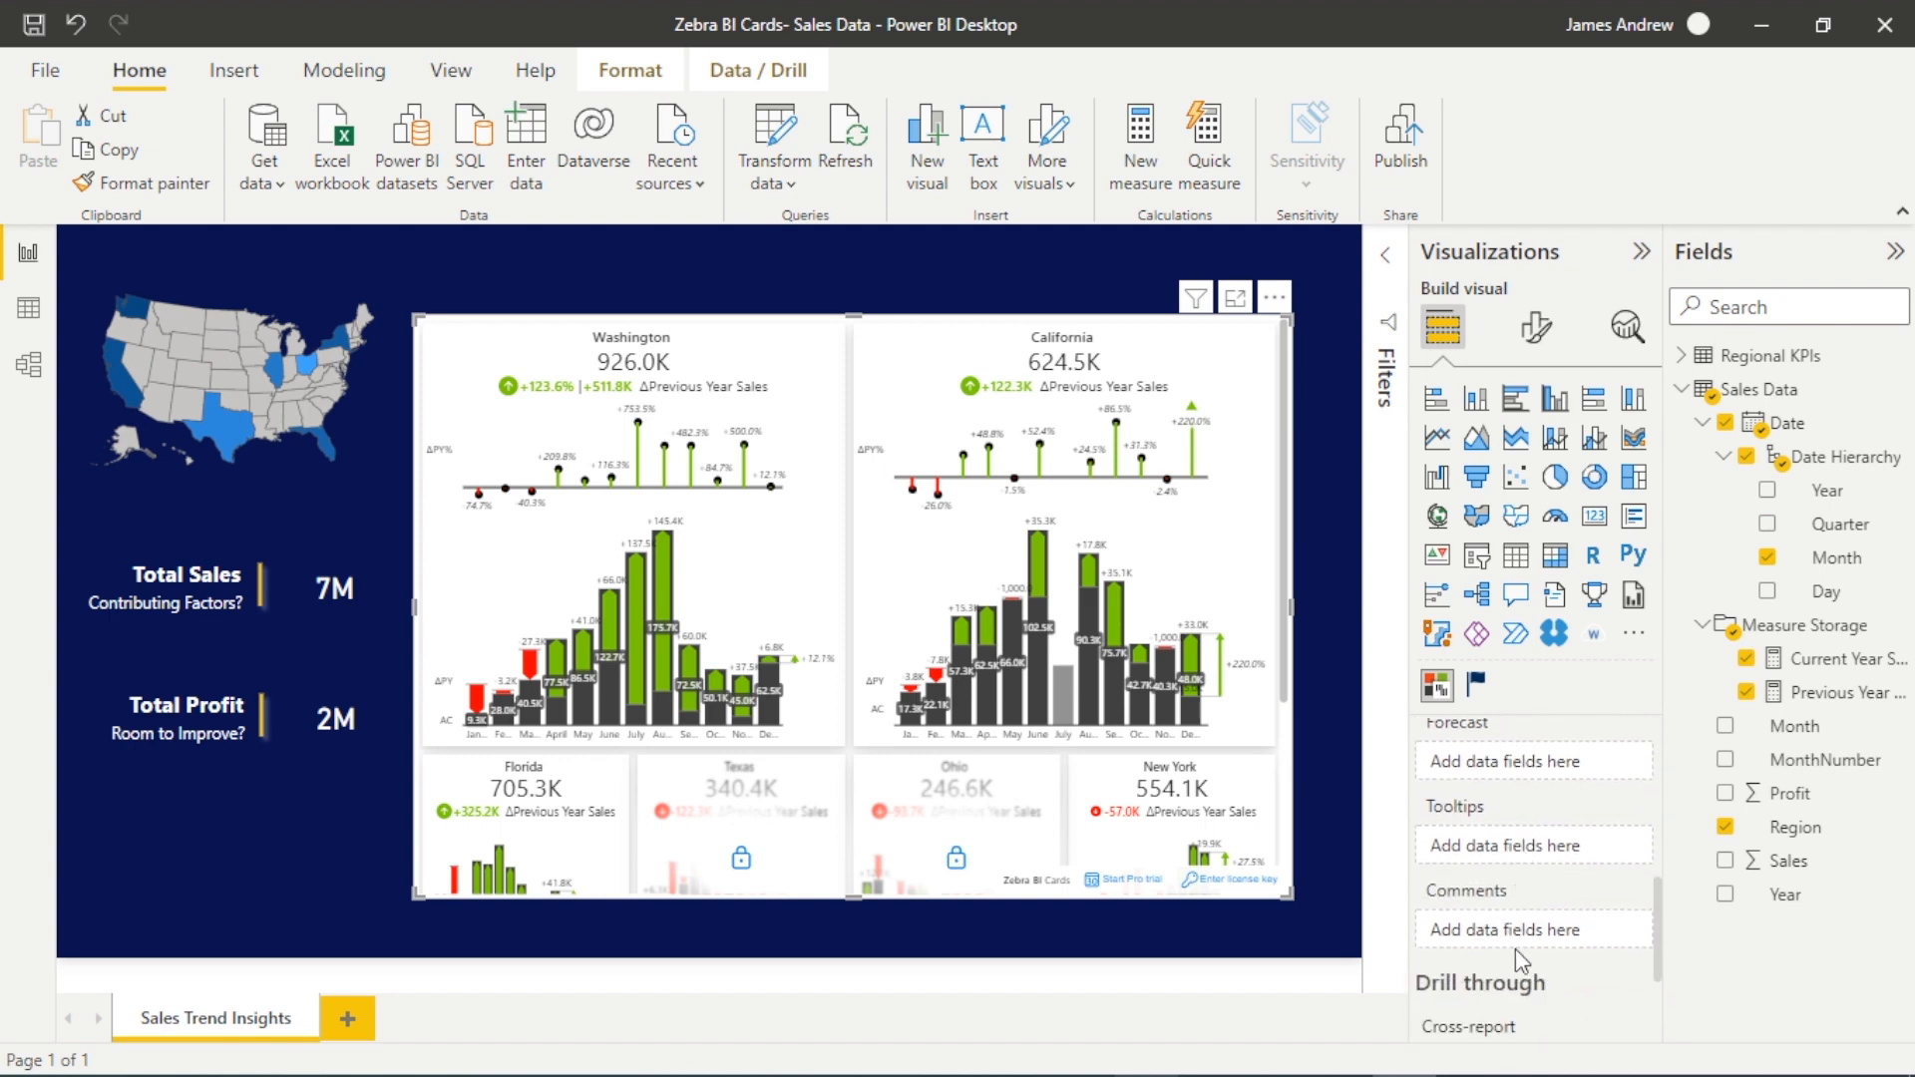
pyautogui.scroll(2, 1516, 948)
pyautogui.scroll(1, 1482, 965)
pyautogui.scroll(1, 1476, 980)
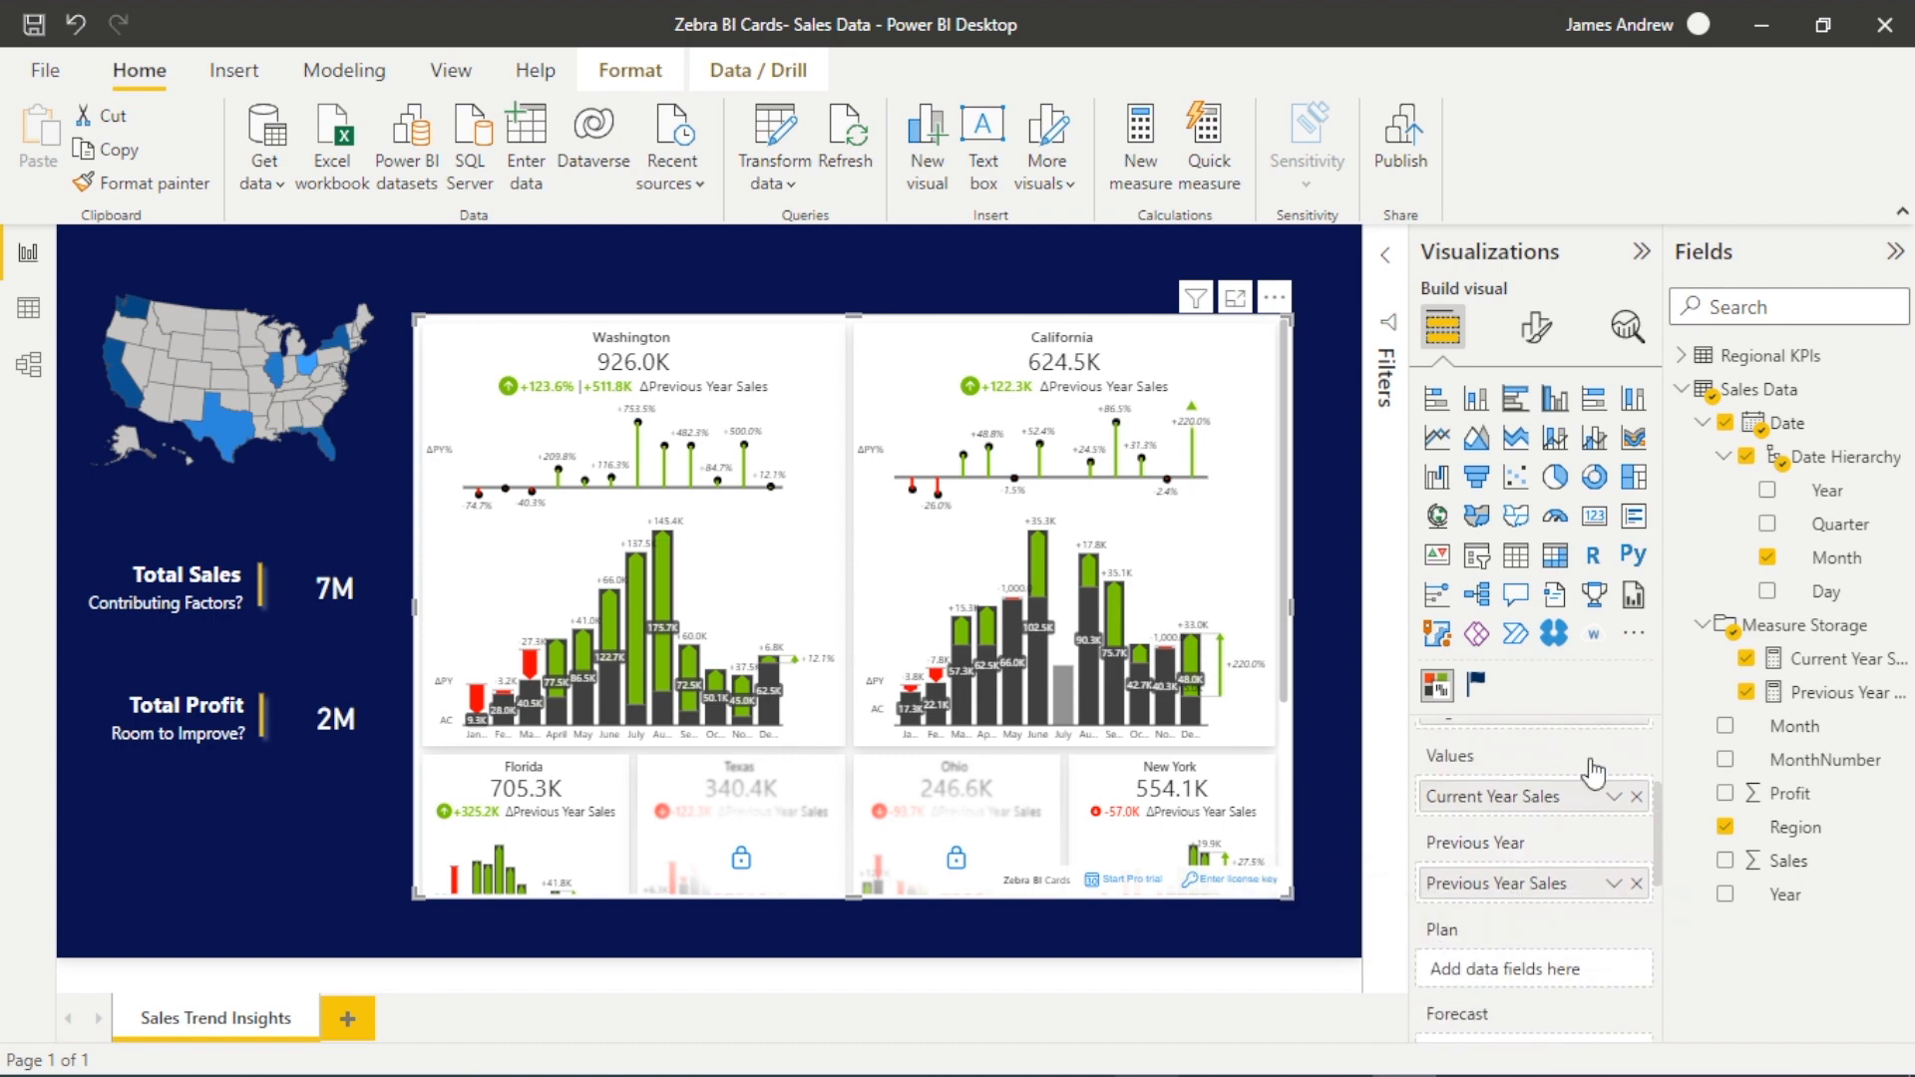
pyautogui.click(1703, 624)
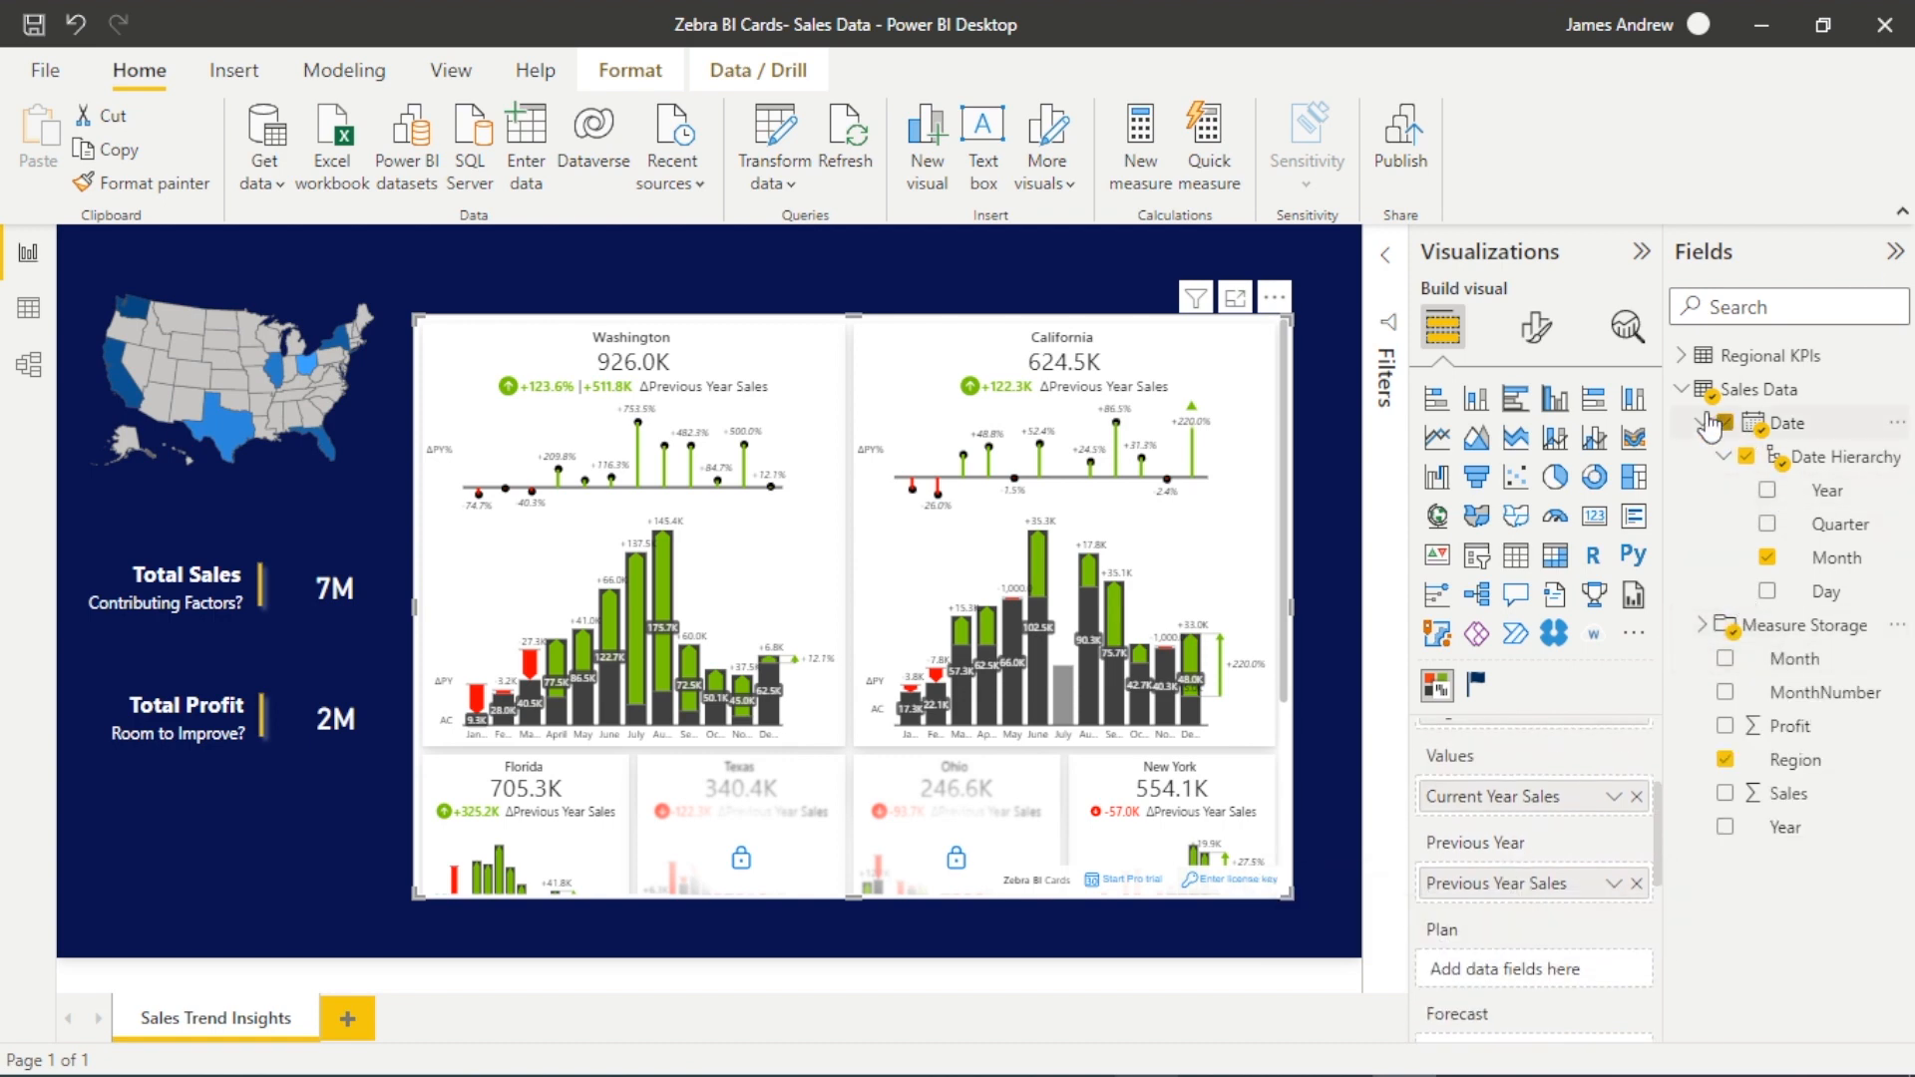
pyautogui.click(1681, 390)
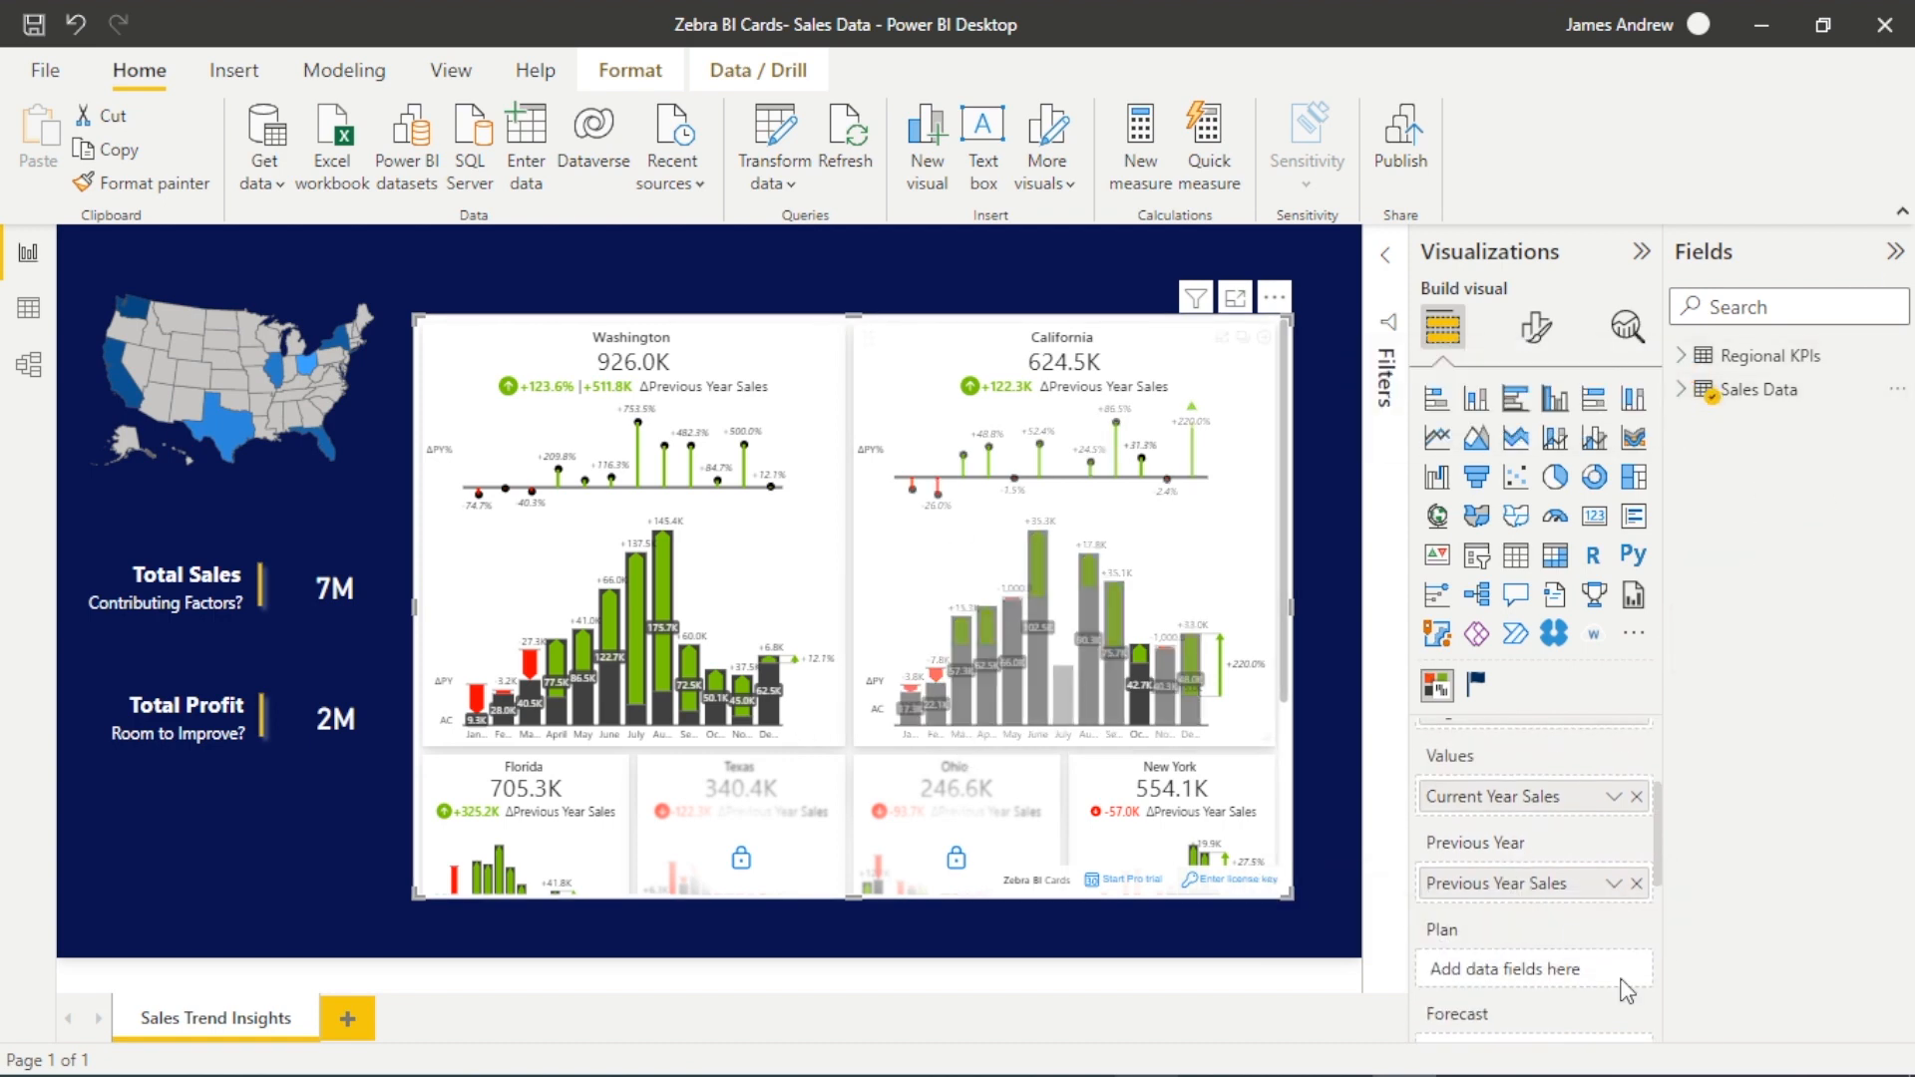
pyautogui.scroll(-1, 1602, 885)
pyautogui.scroll(-2, 1601, 885)
pyautogui.scroll(5, 1556, 943)
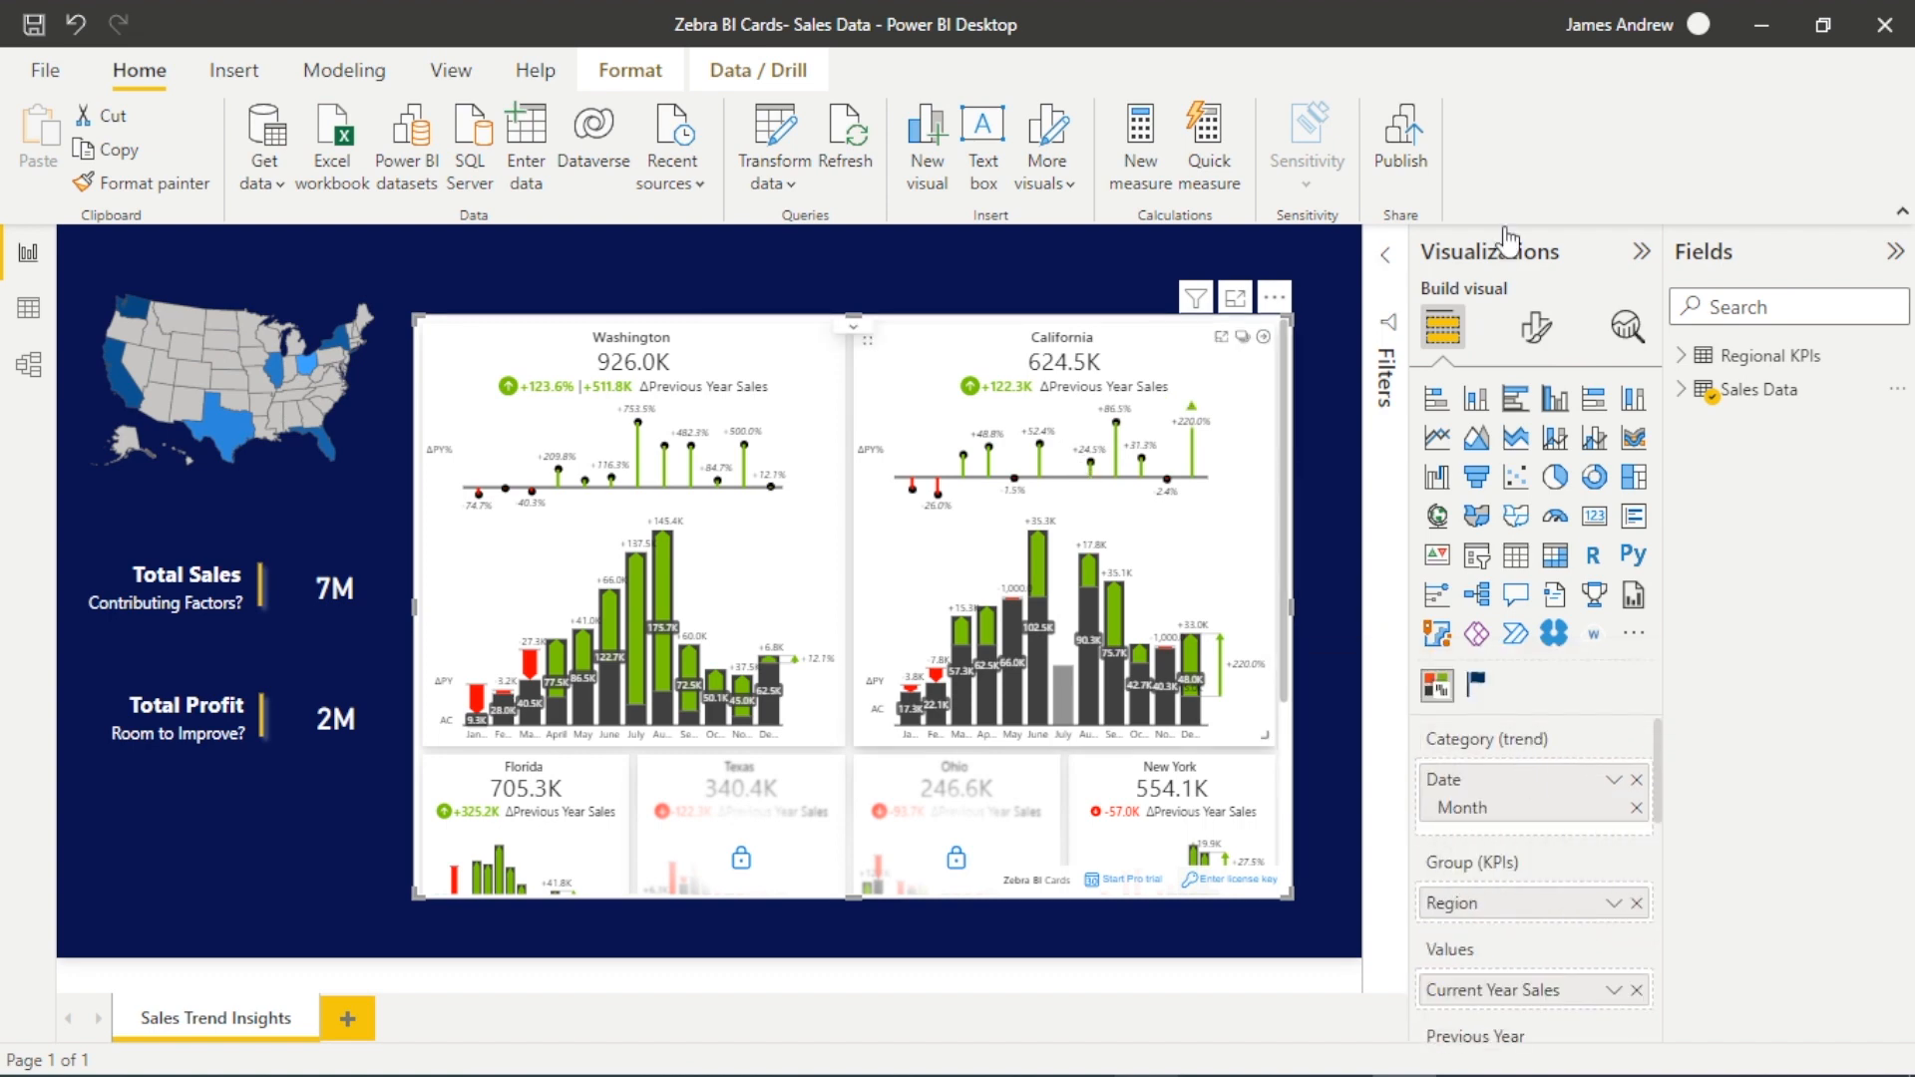
# Step: Set the grid to three cards per row in the Grid layout settings
pyautogui.click(1535, 326)
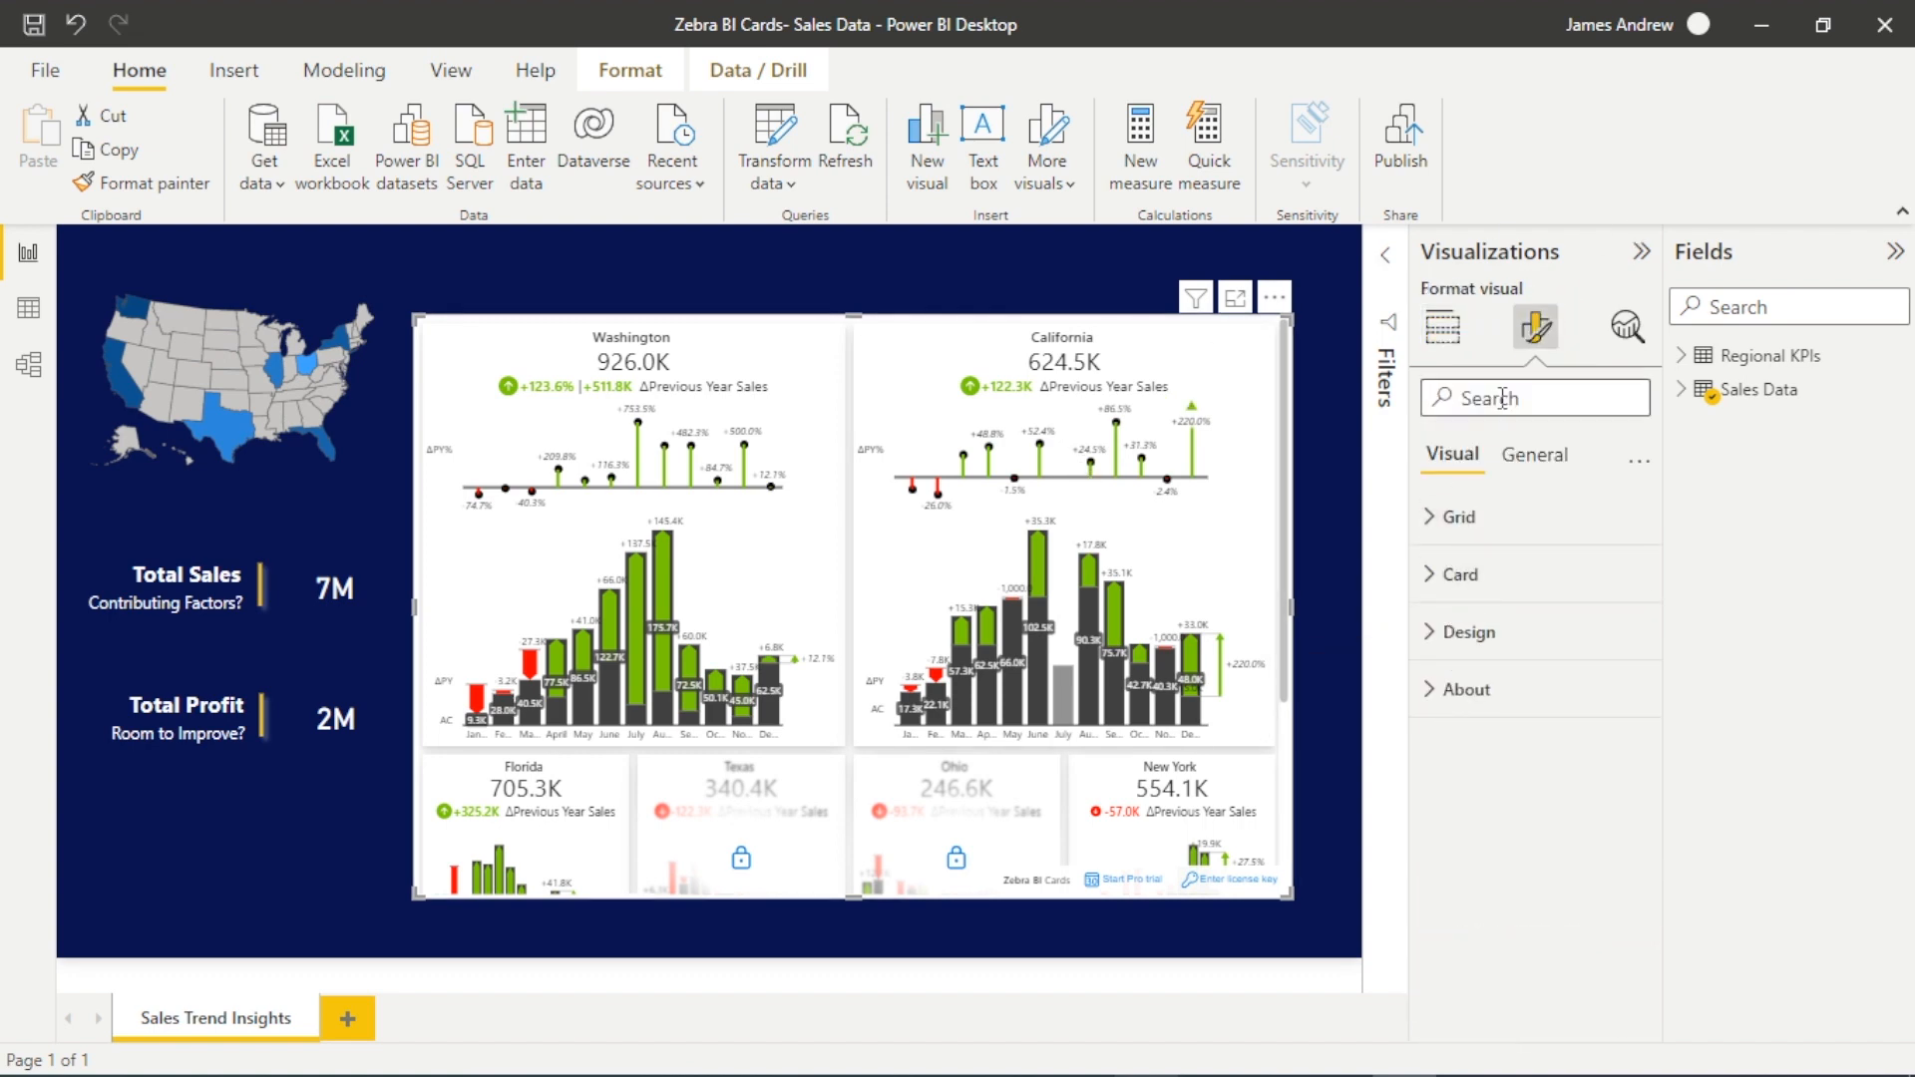
pyautogui.click(1431, 519)
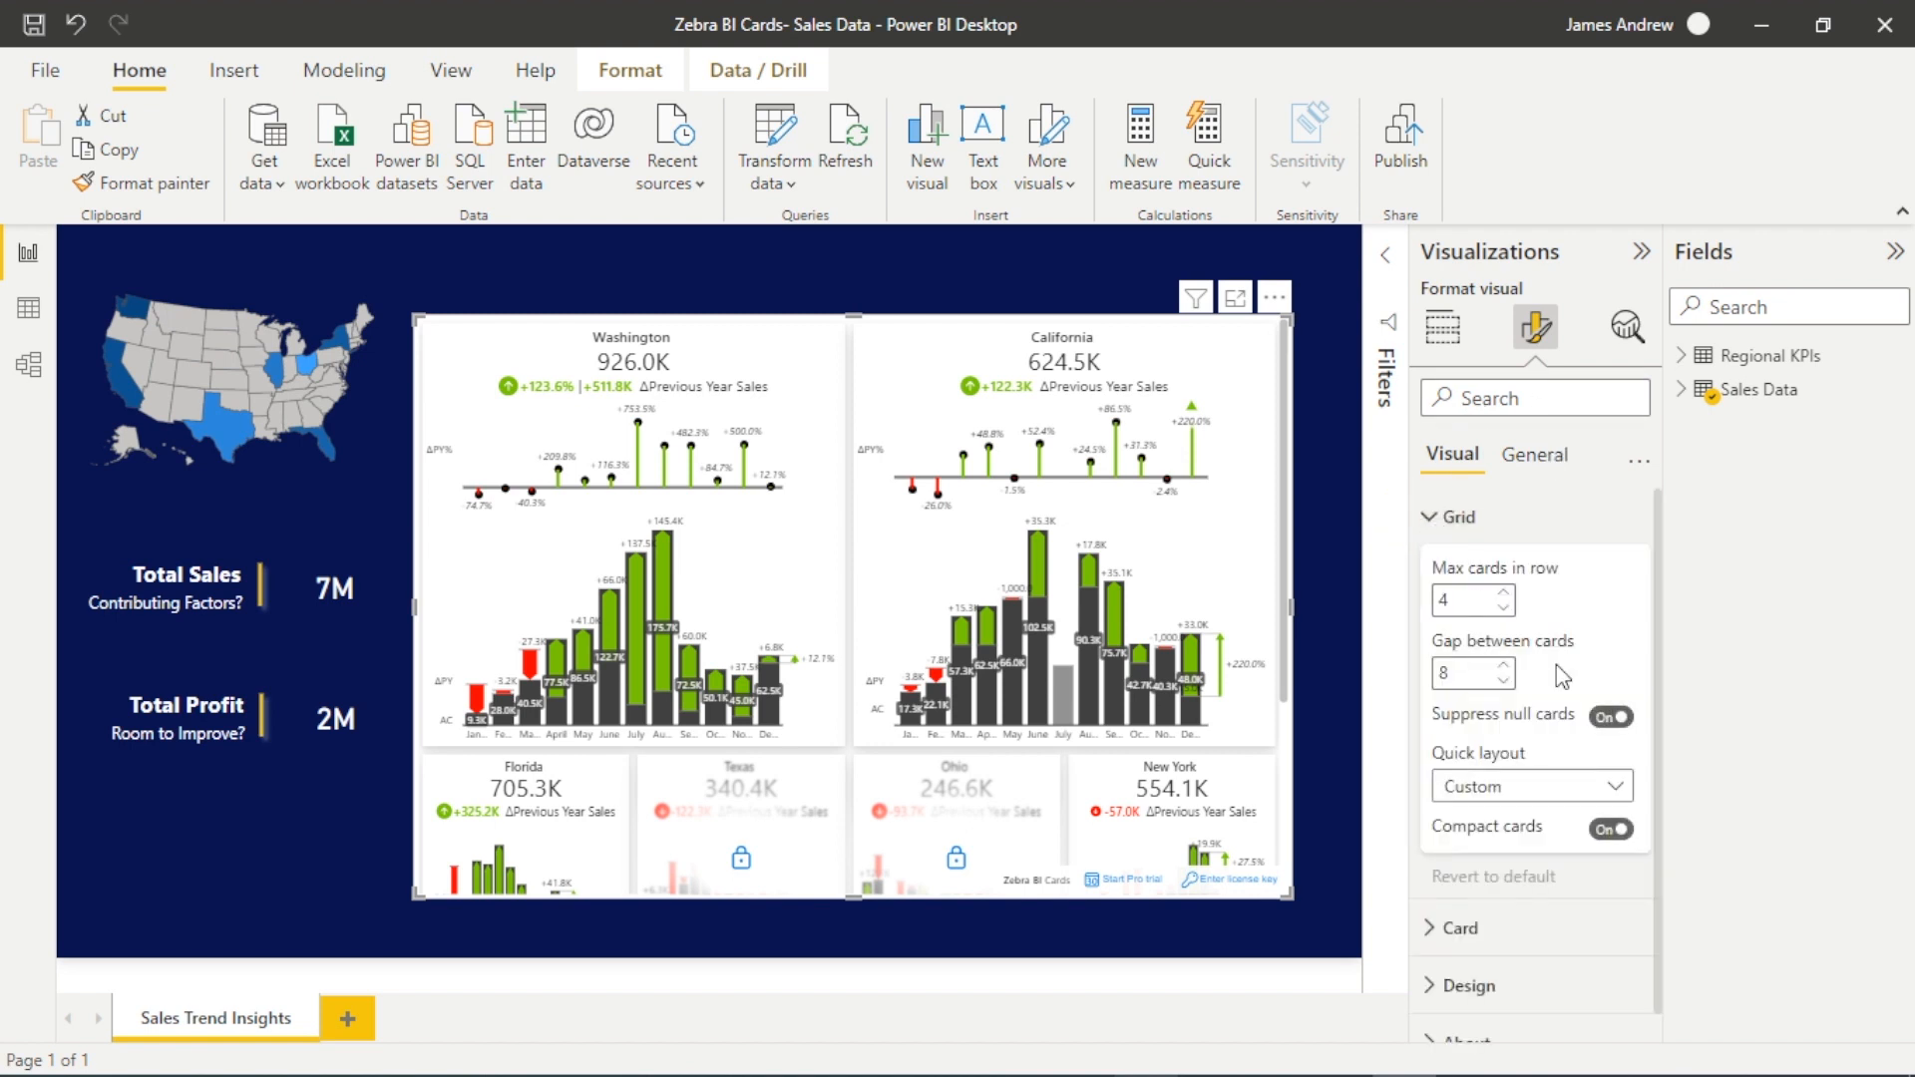
pyautogui.click(1505, 595)
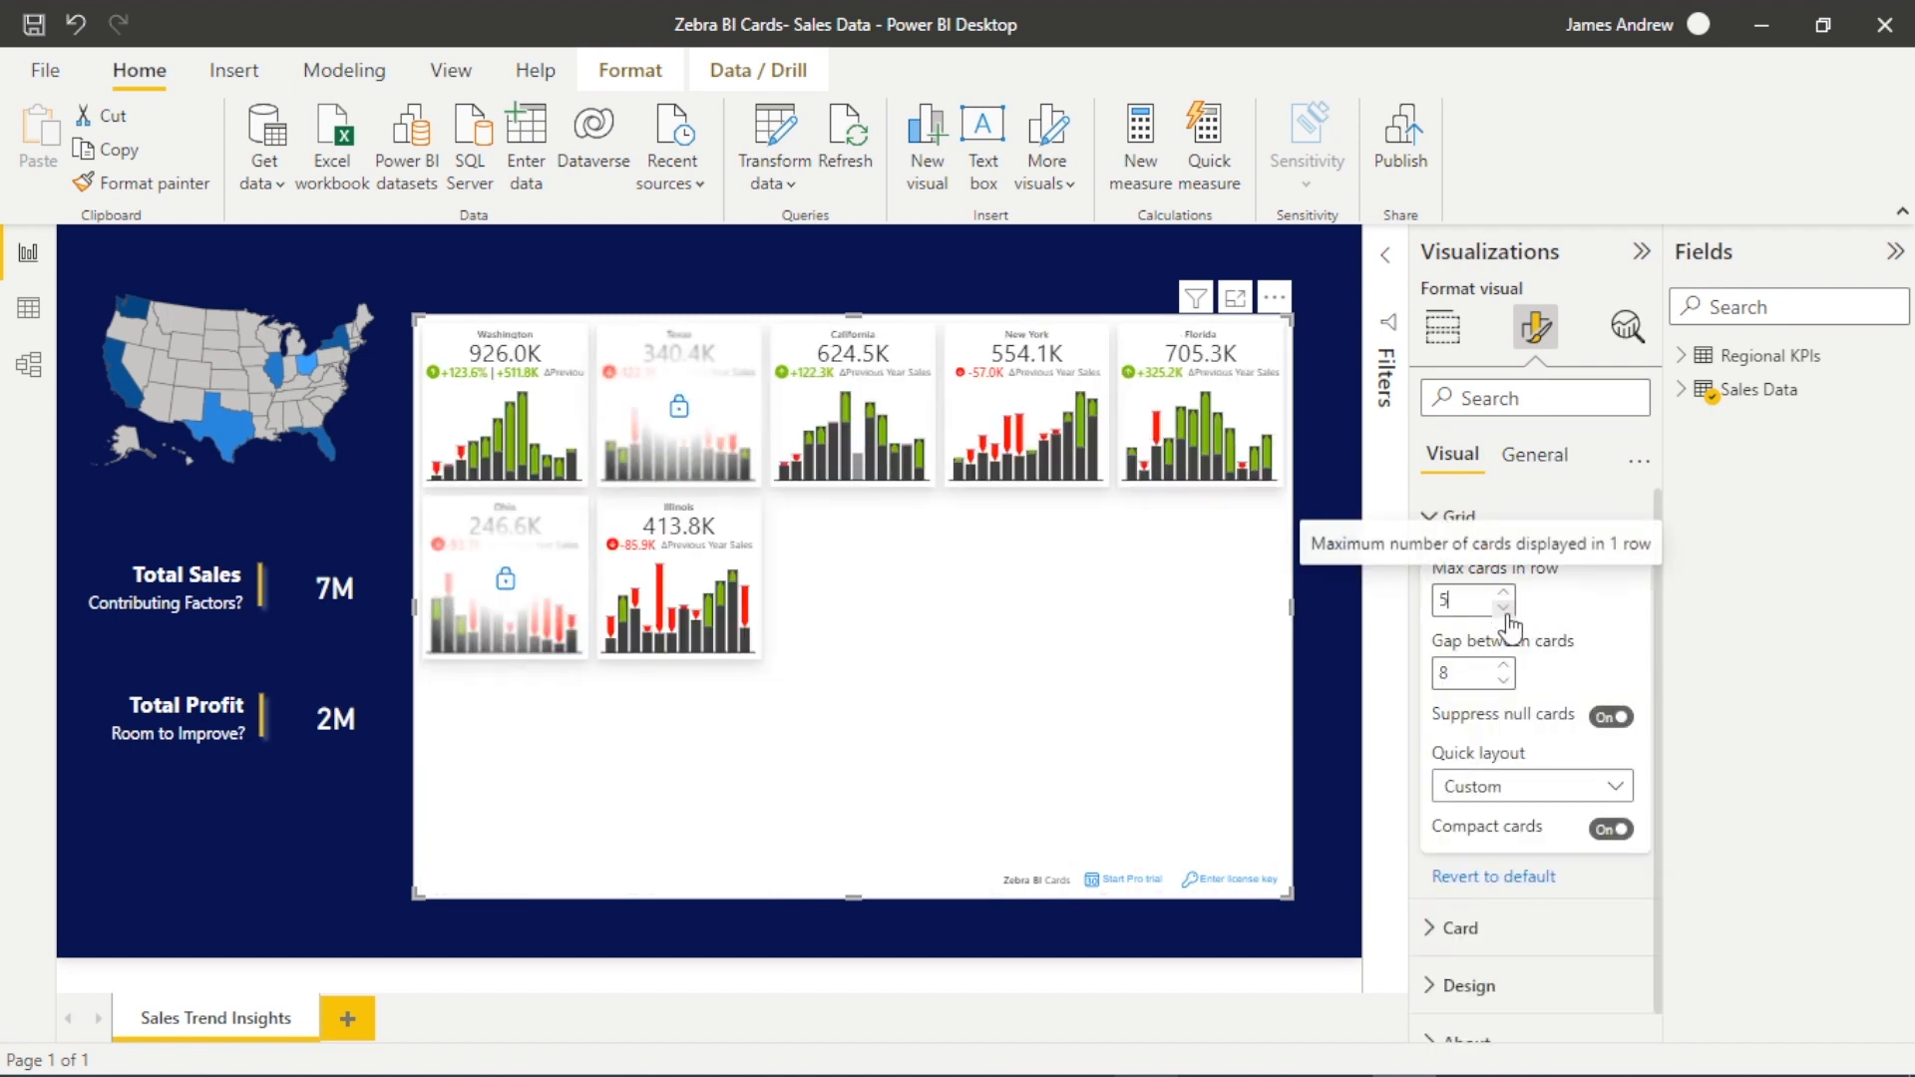
pyautogui.click(1506, 612)
pyautogui.click(1505, 612)
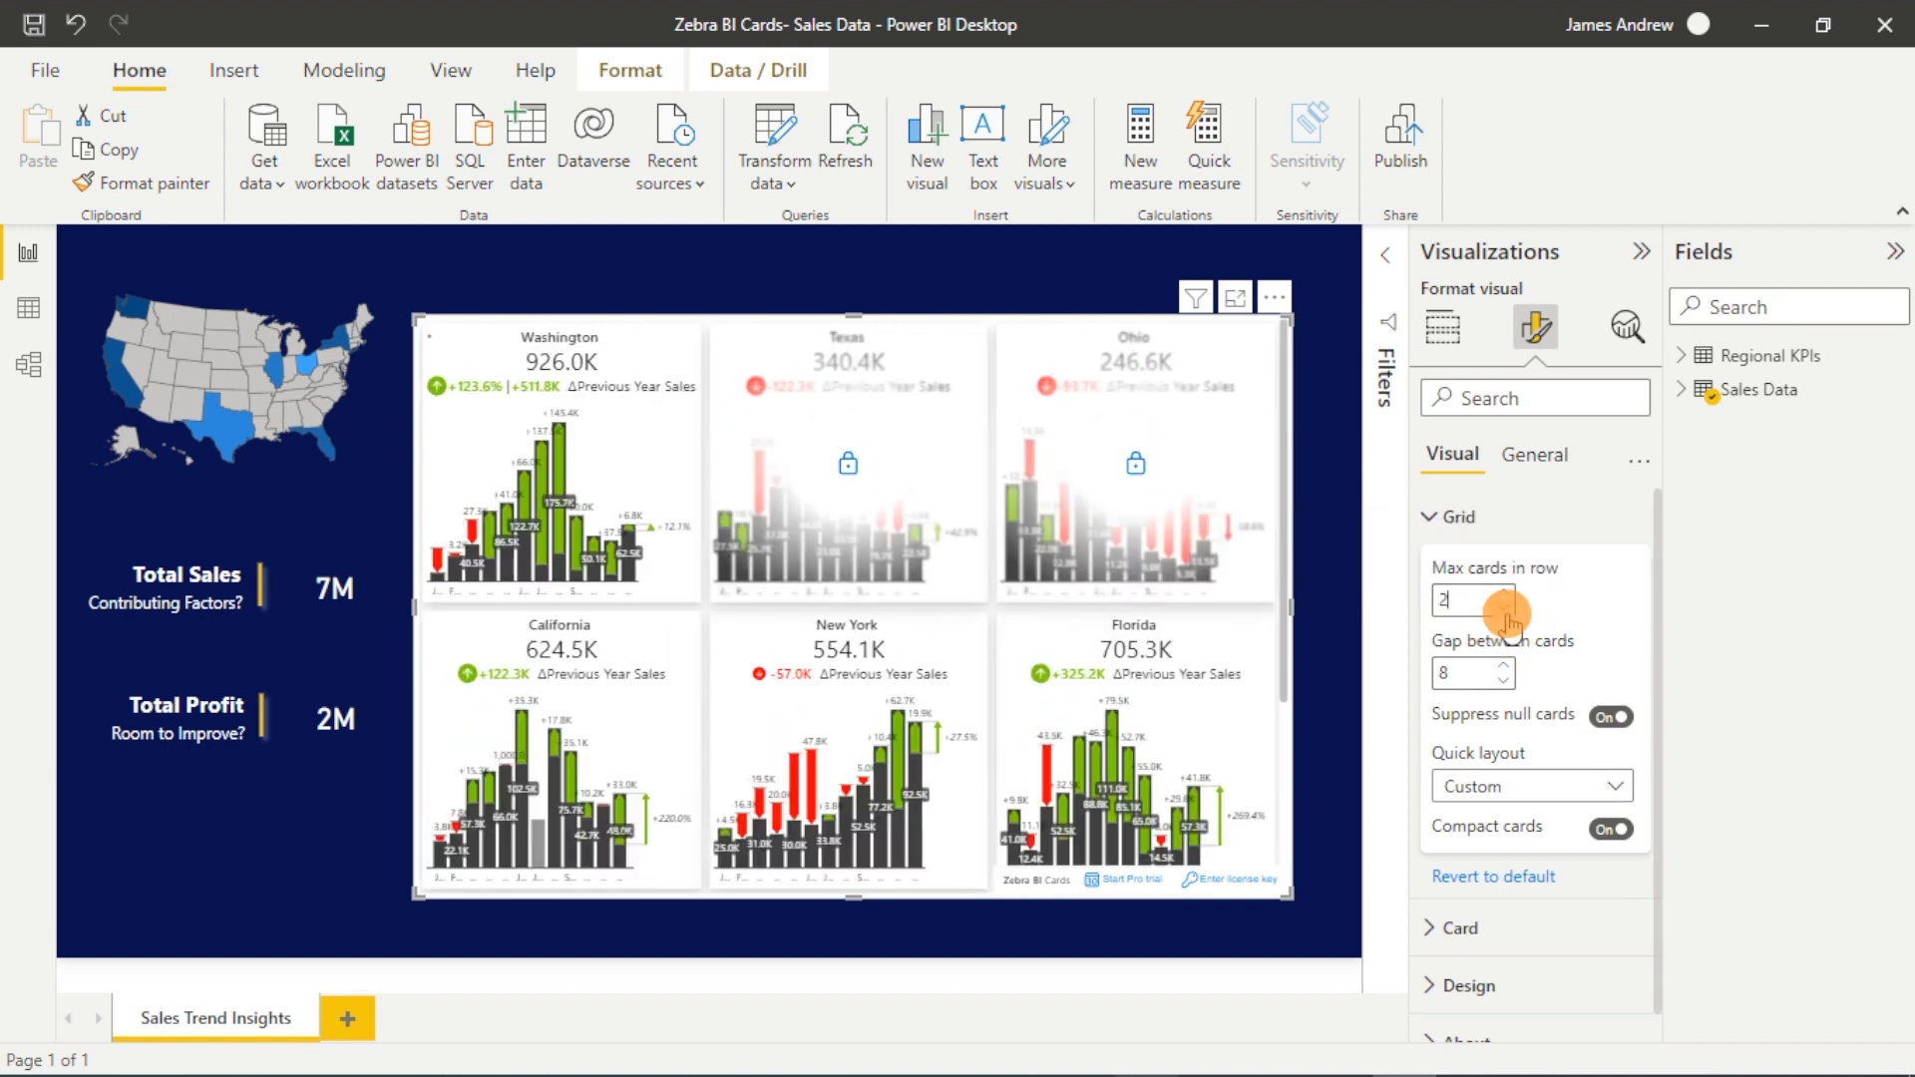
pyautogui.click(1444, 518)
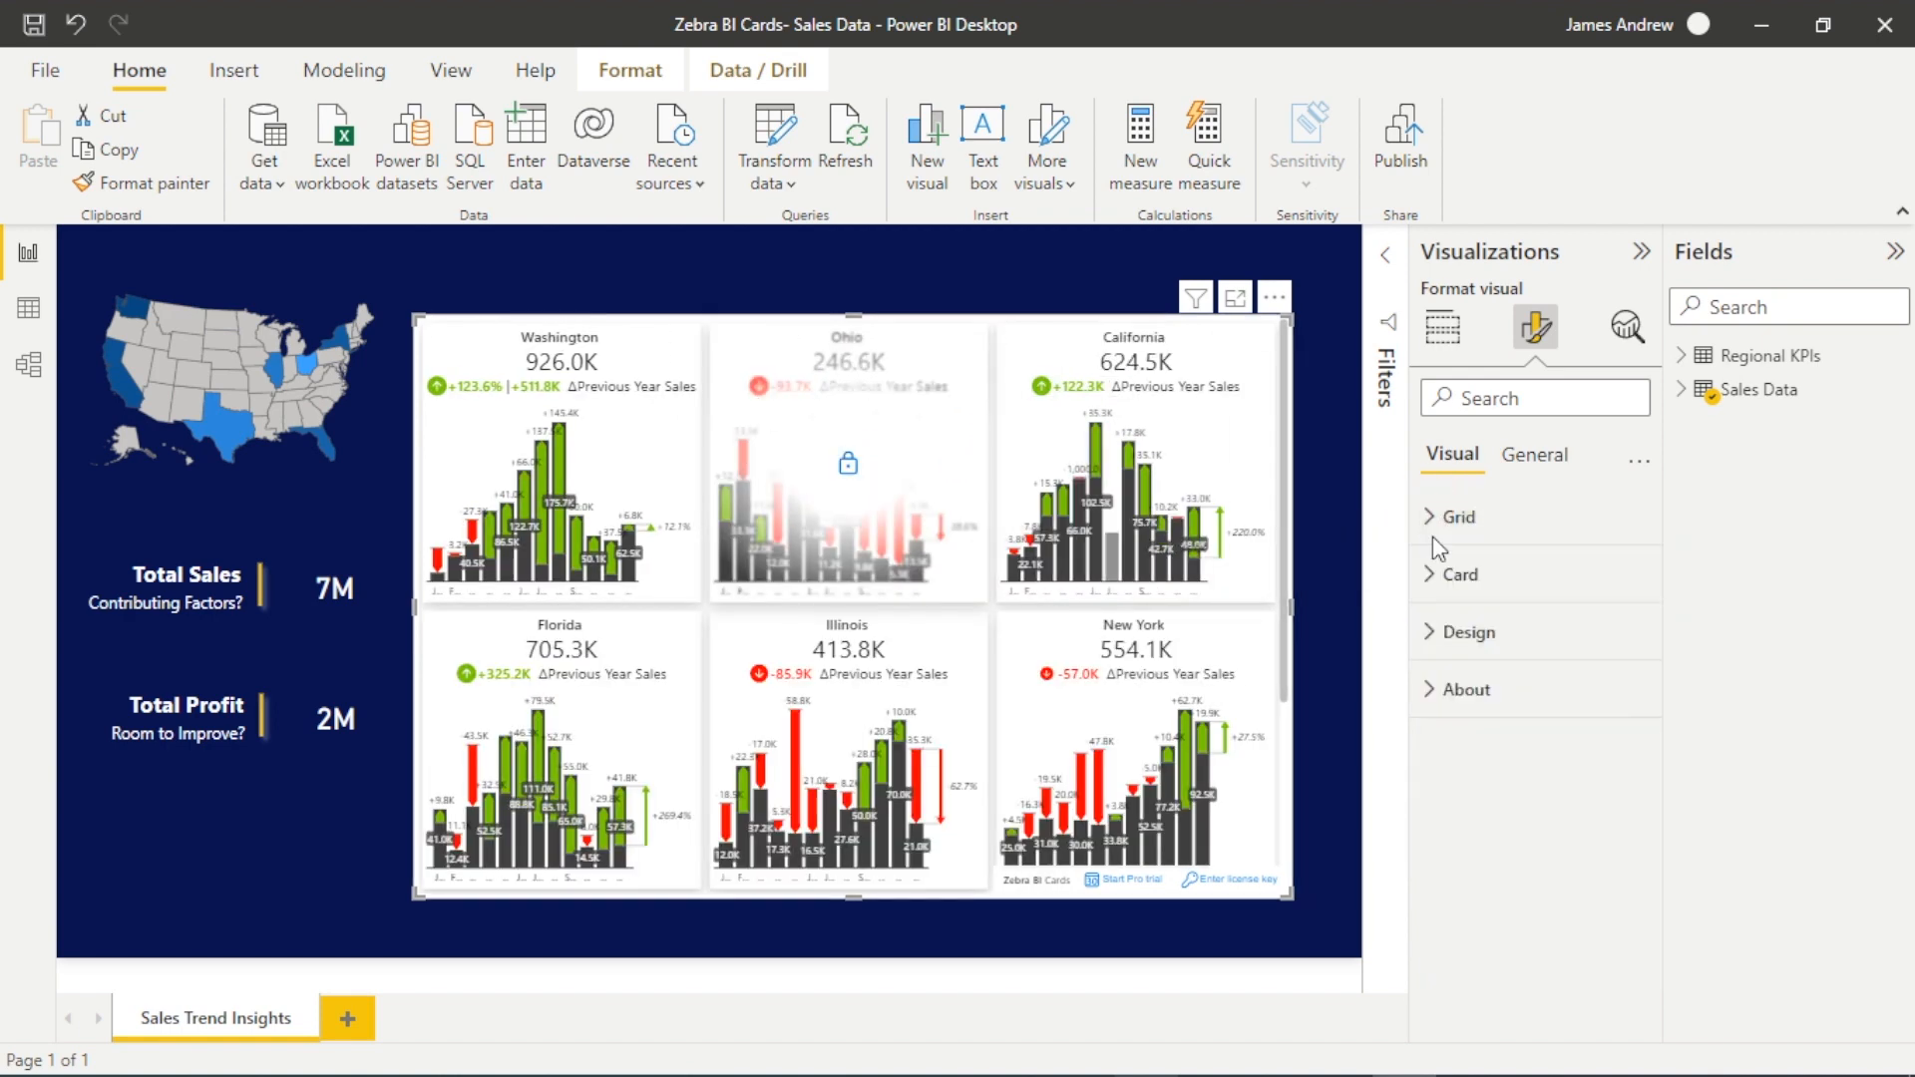
# Step: Suppress the charts, widen Washington to two columns, then bring the charts back
pyautogui.click(1448, 573)
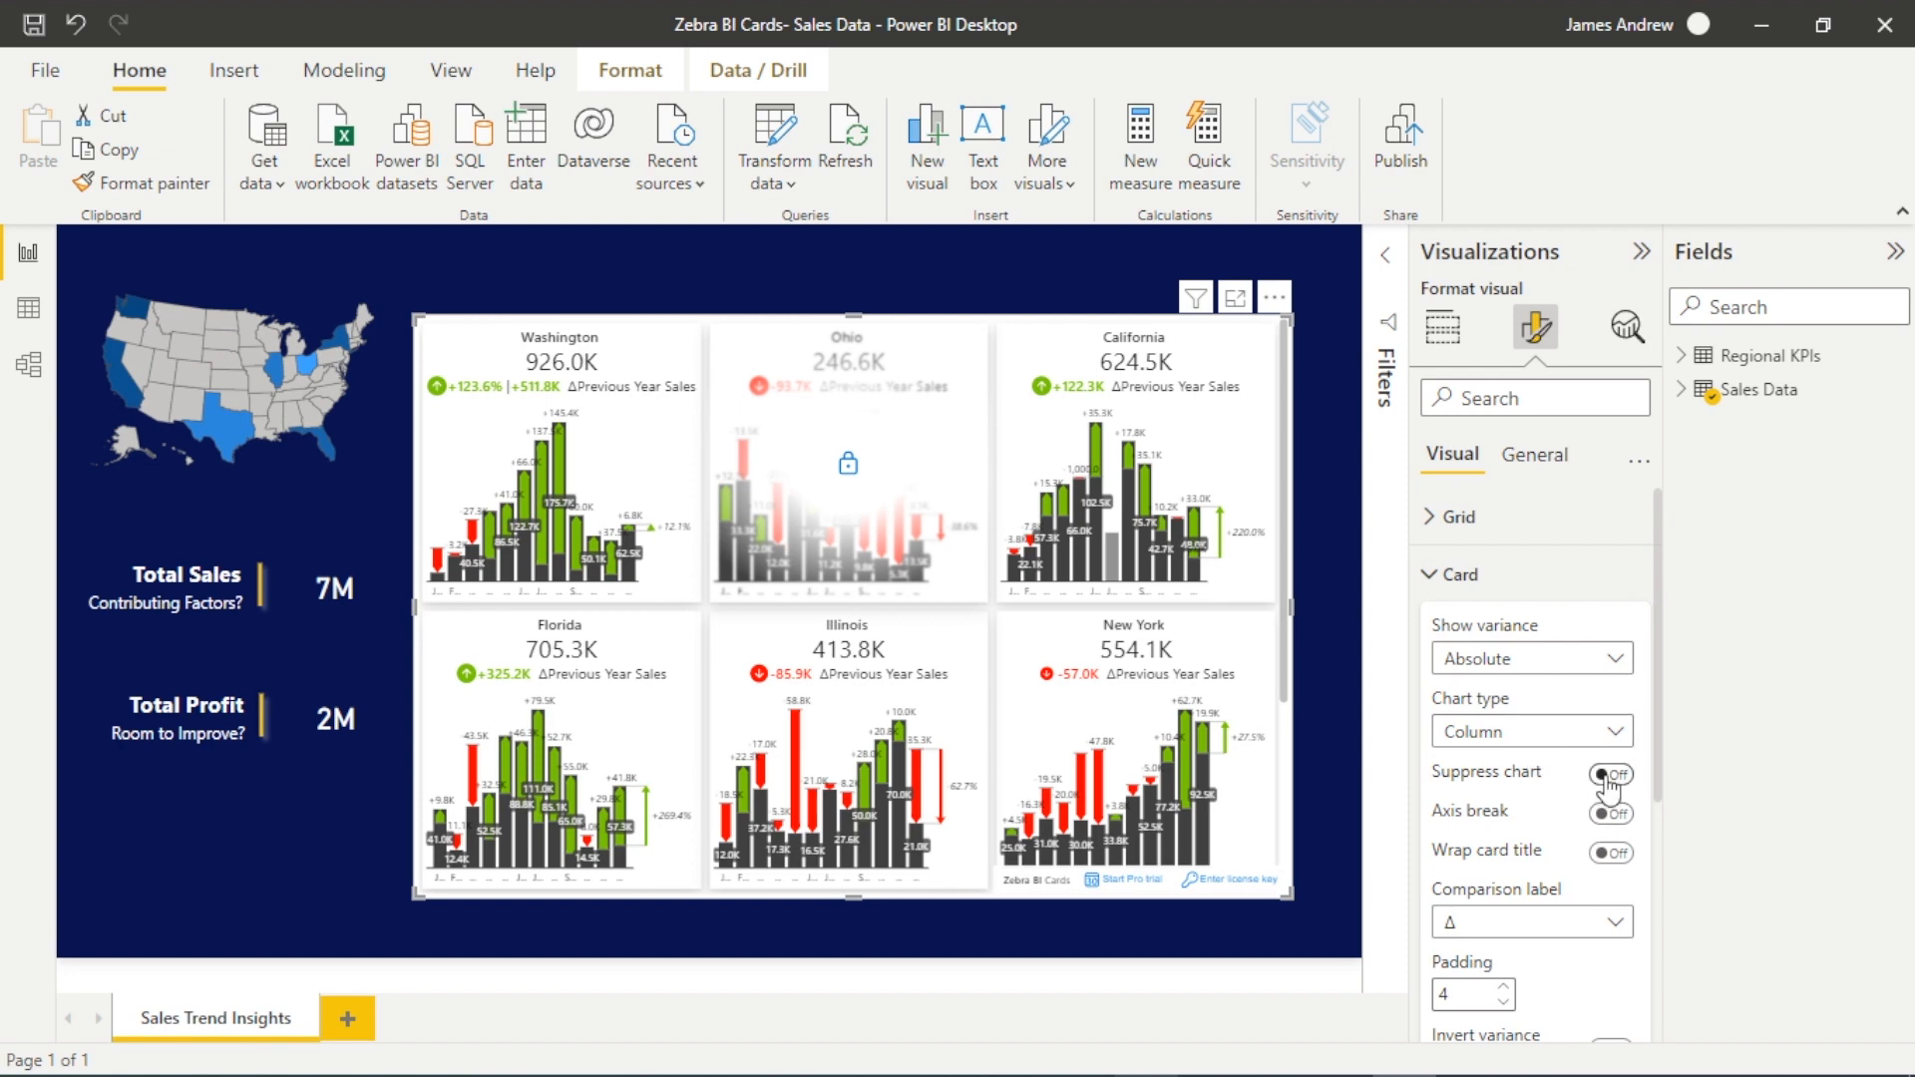
pyautogui.click(1610, 775)
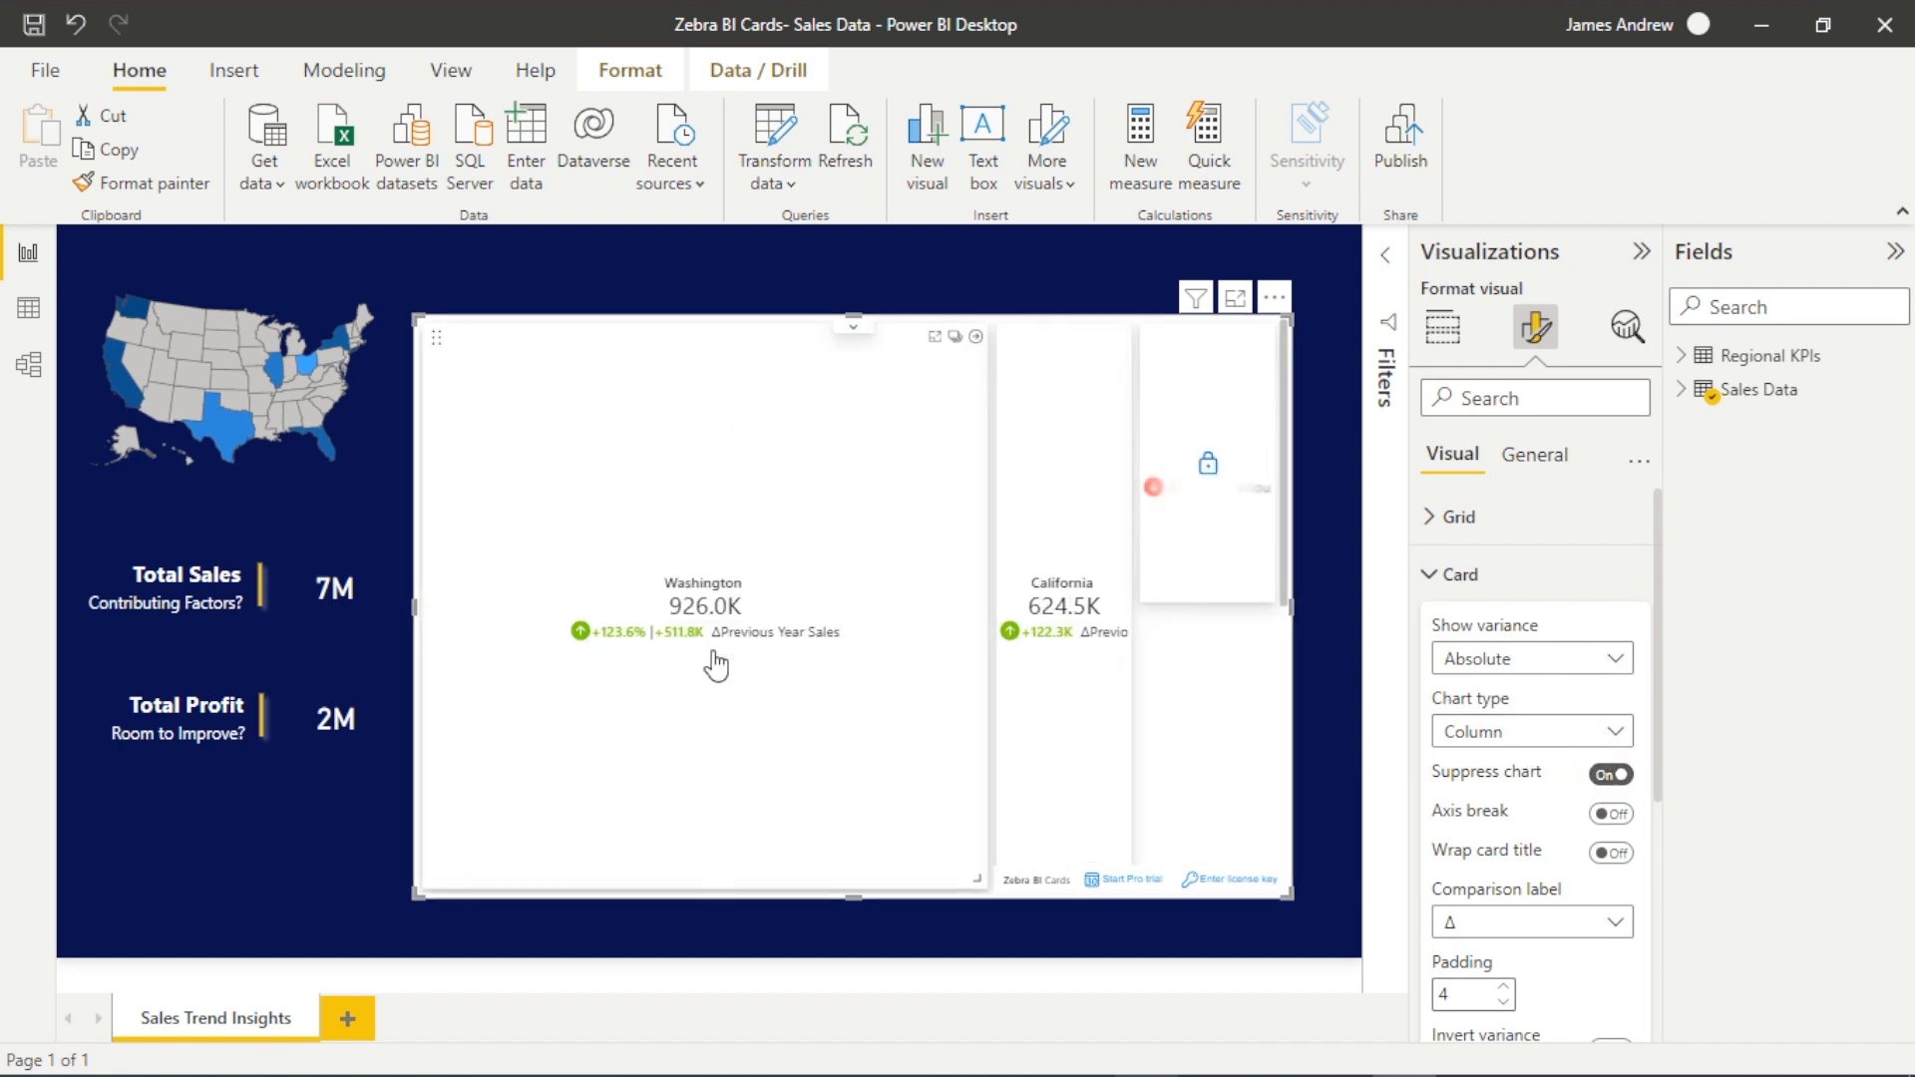
pyautogui.moveTo(977, 879)
pyautogui.mouseDown()
pyautogui.moveTo(821, 601)
pyautogui.moveTo(974, 591)
pyautogui.mouseUp()
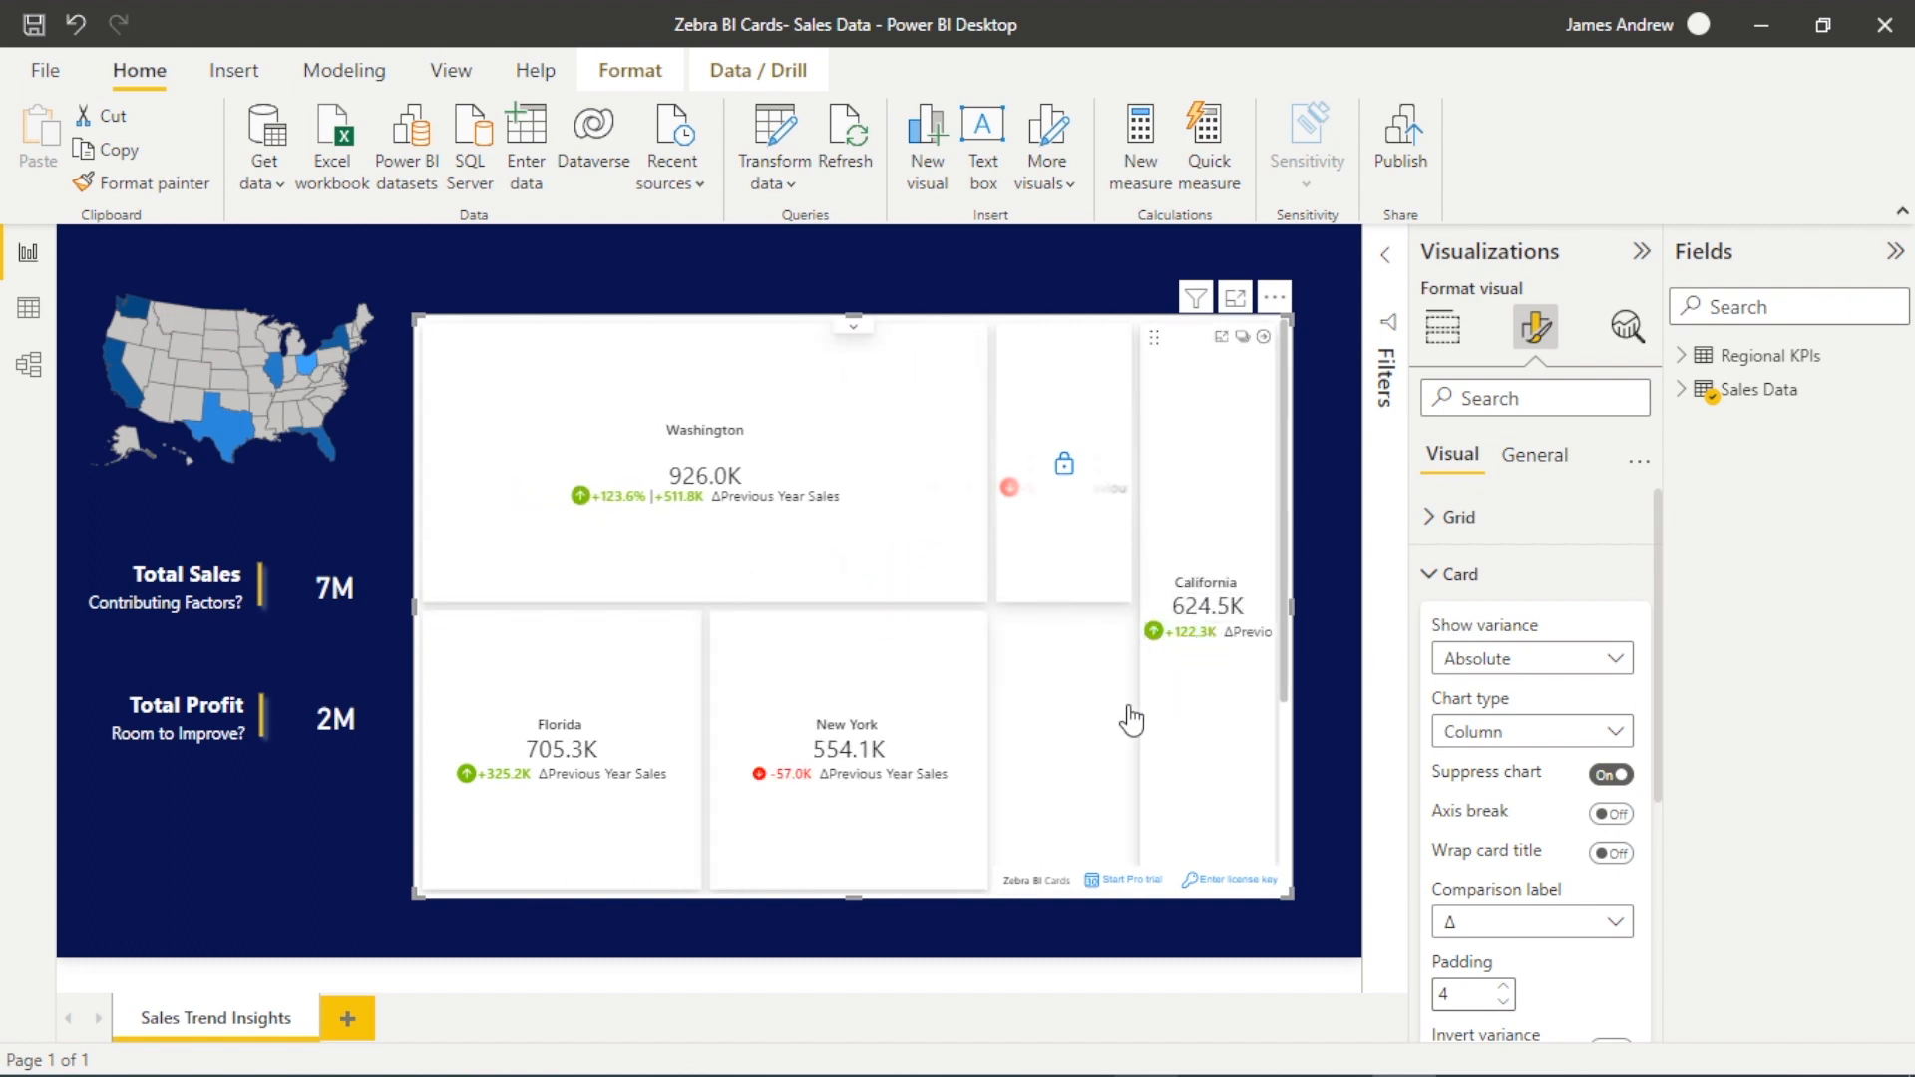
pyautogui.moveTo(704, 496)
pyautogui.click(686, 505)
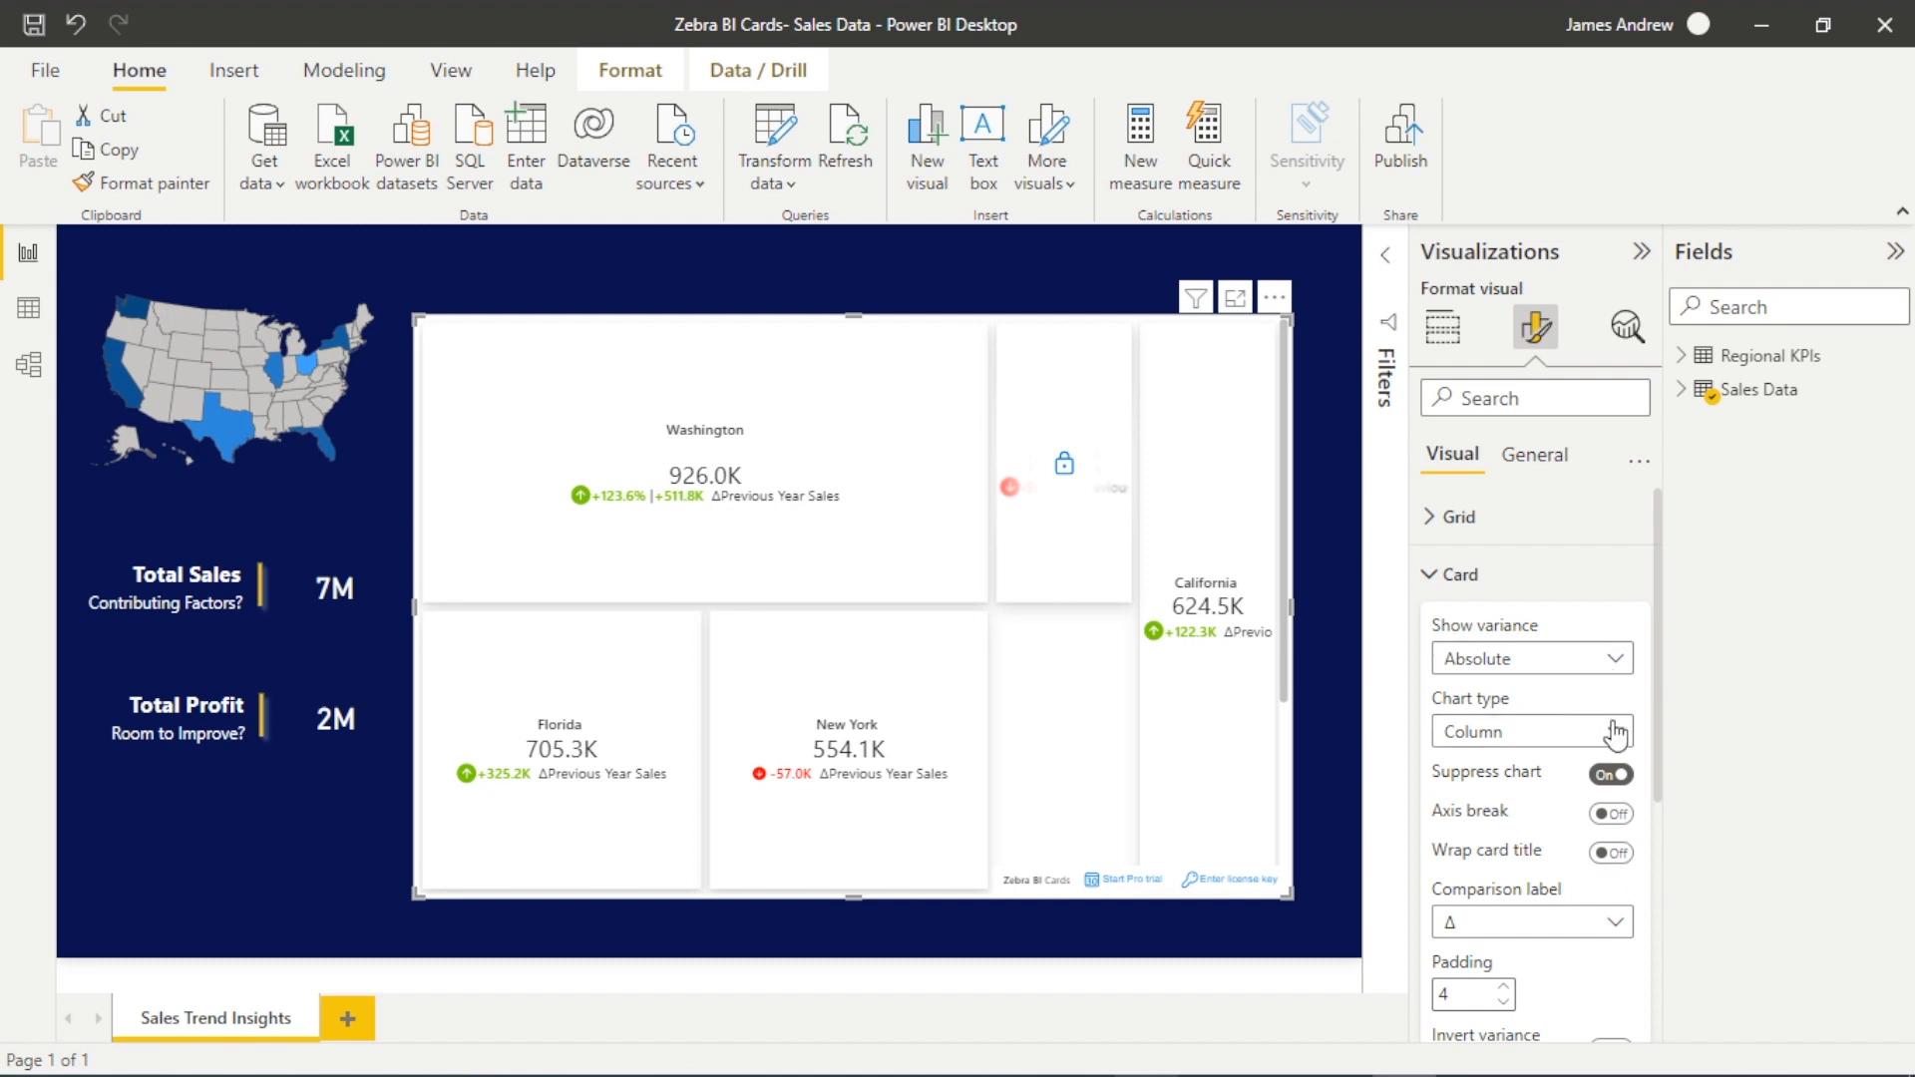
pyautogui.click(1610, 773)
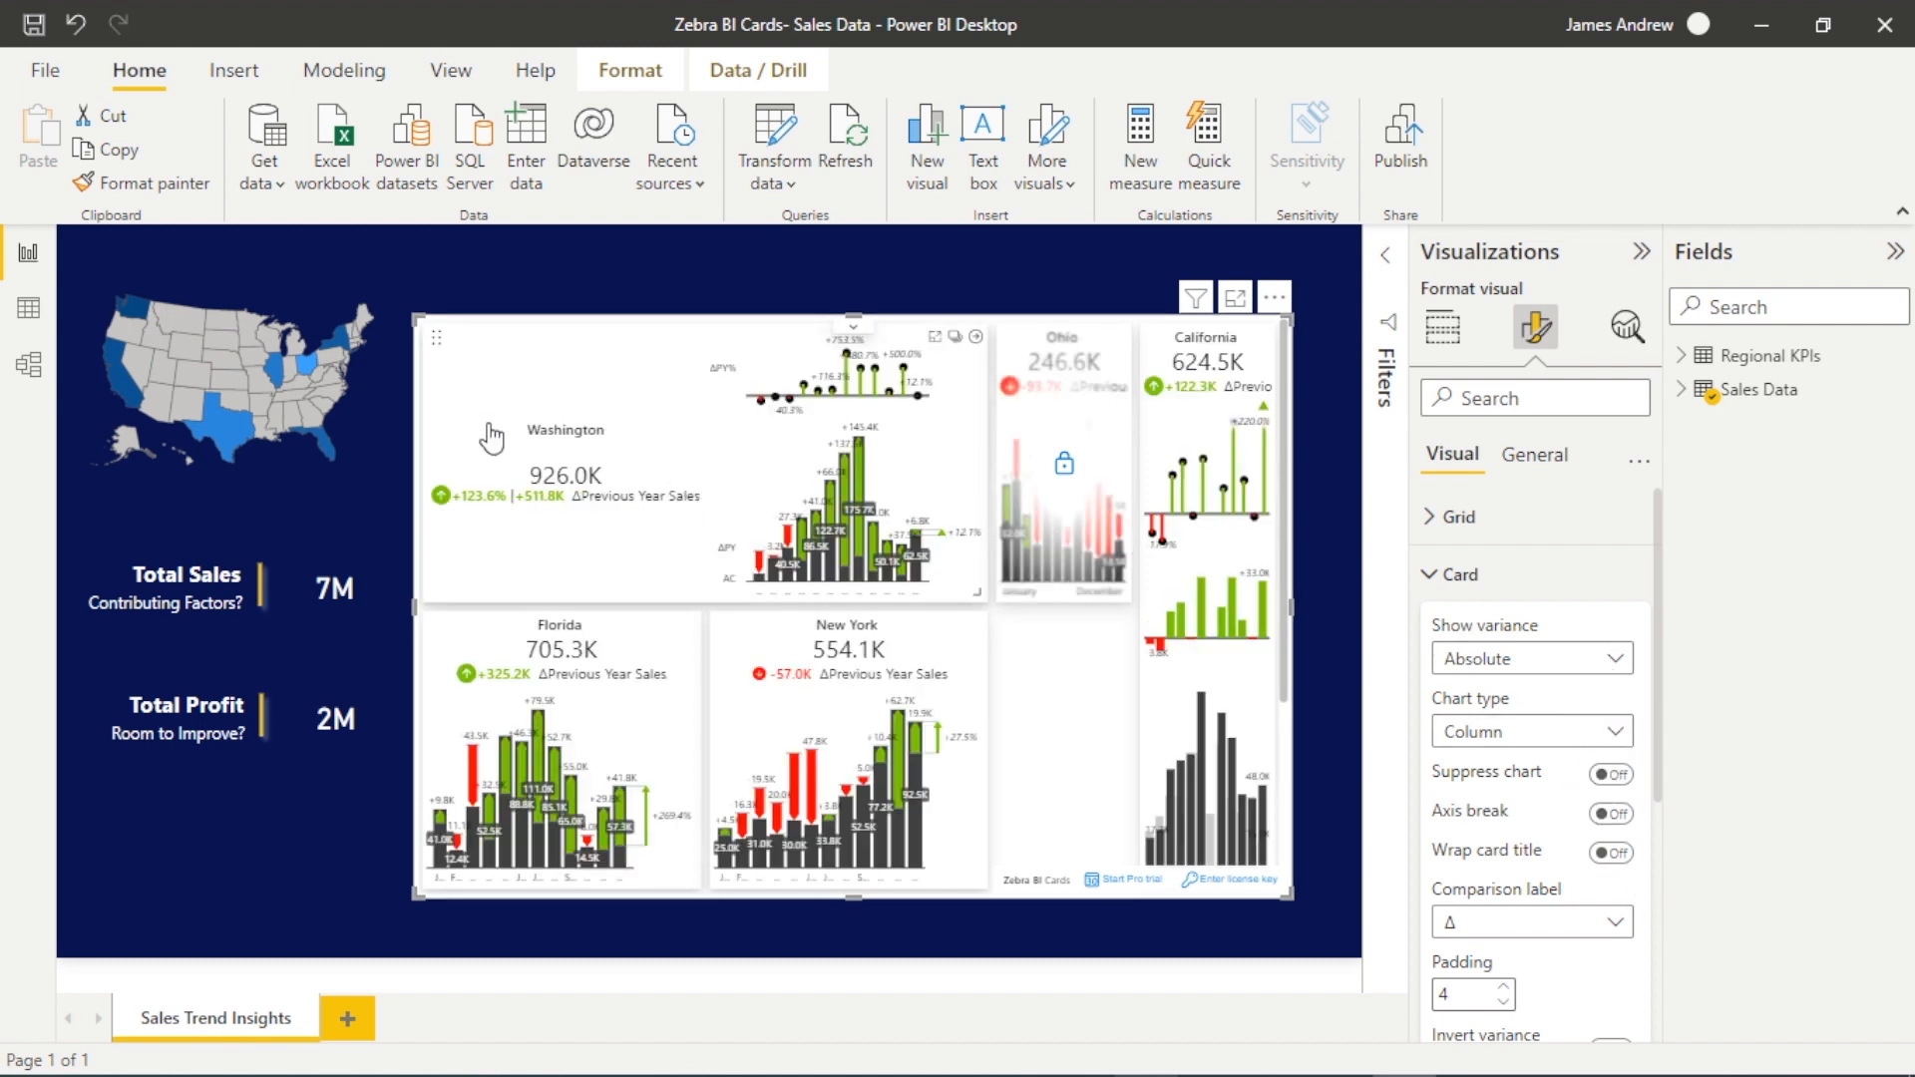
# Step: Change the card charts to Line chart type
pyautogui.click(1594, 732)
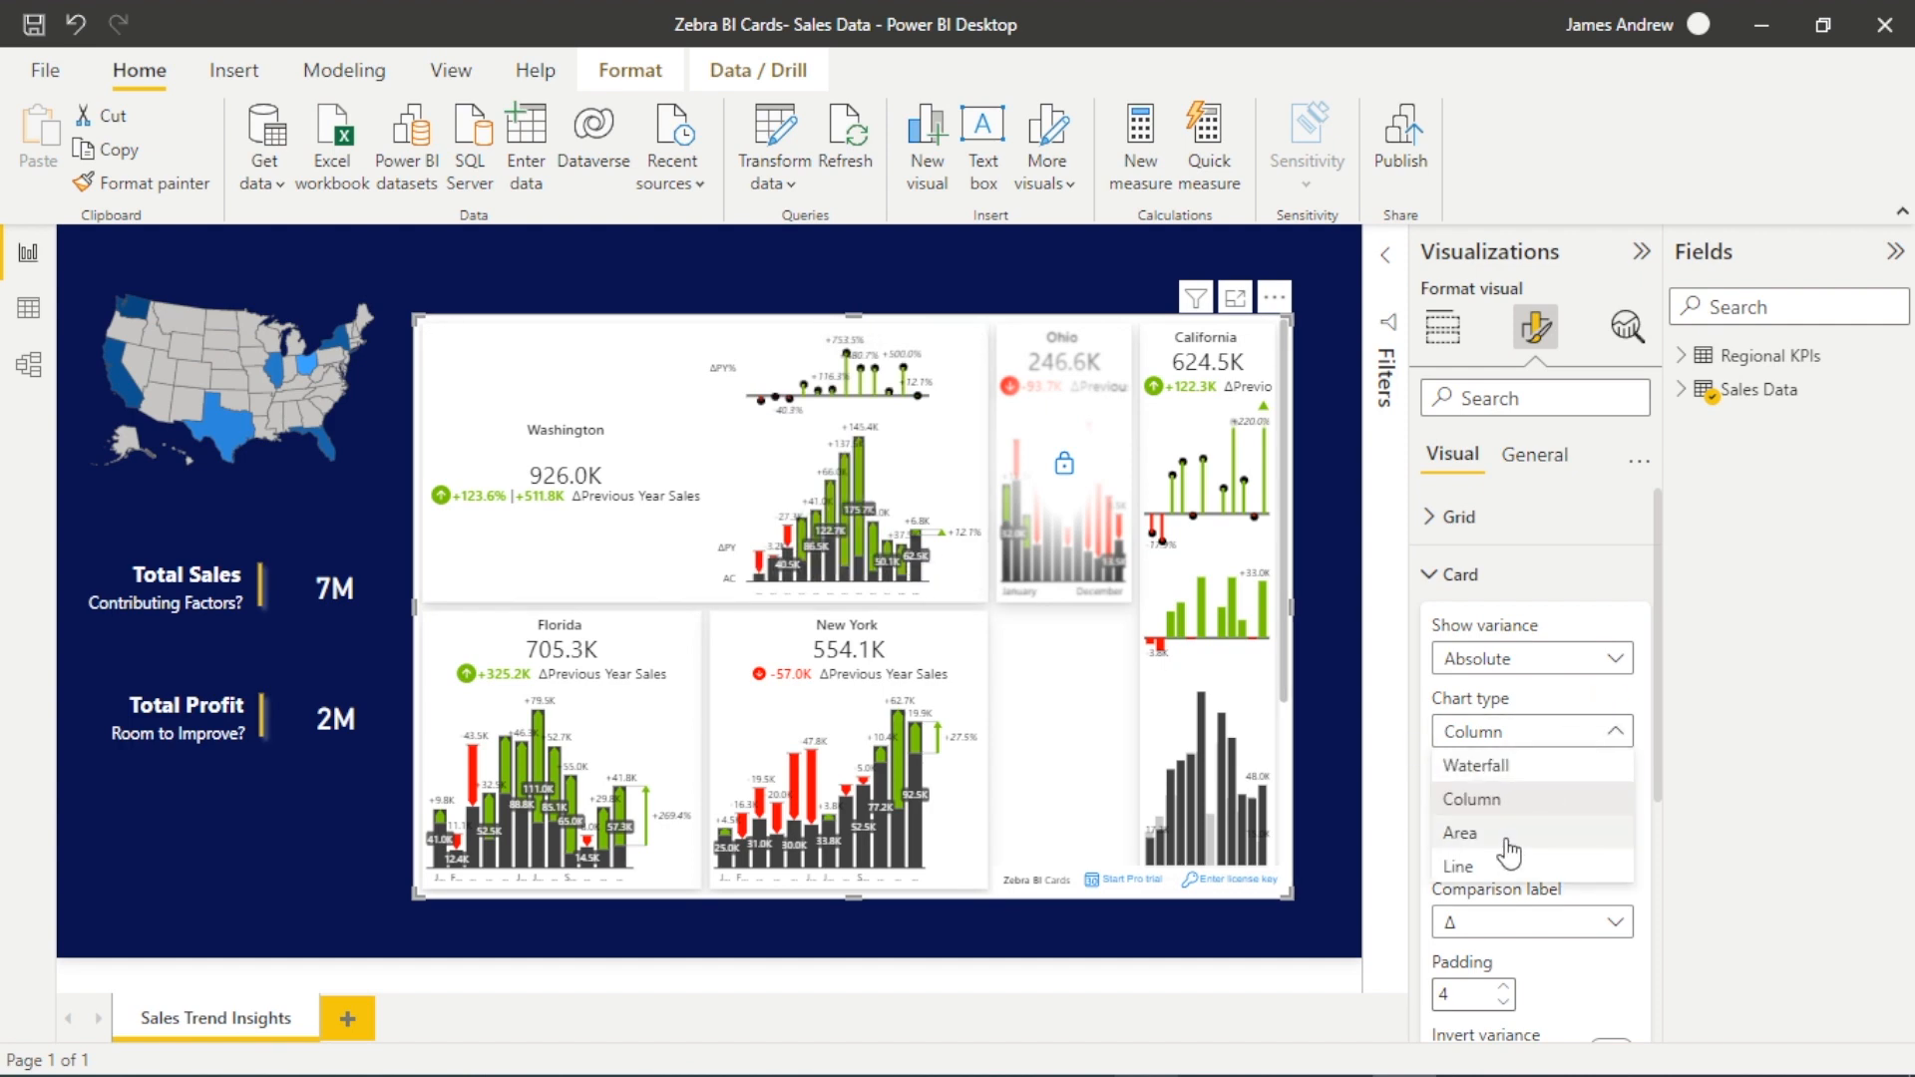
pyautogui.click(1481, 866)
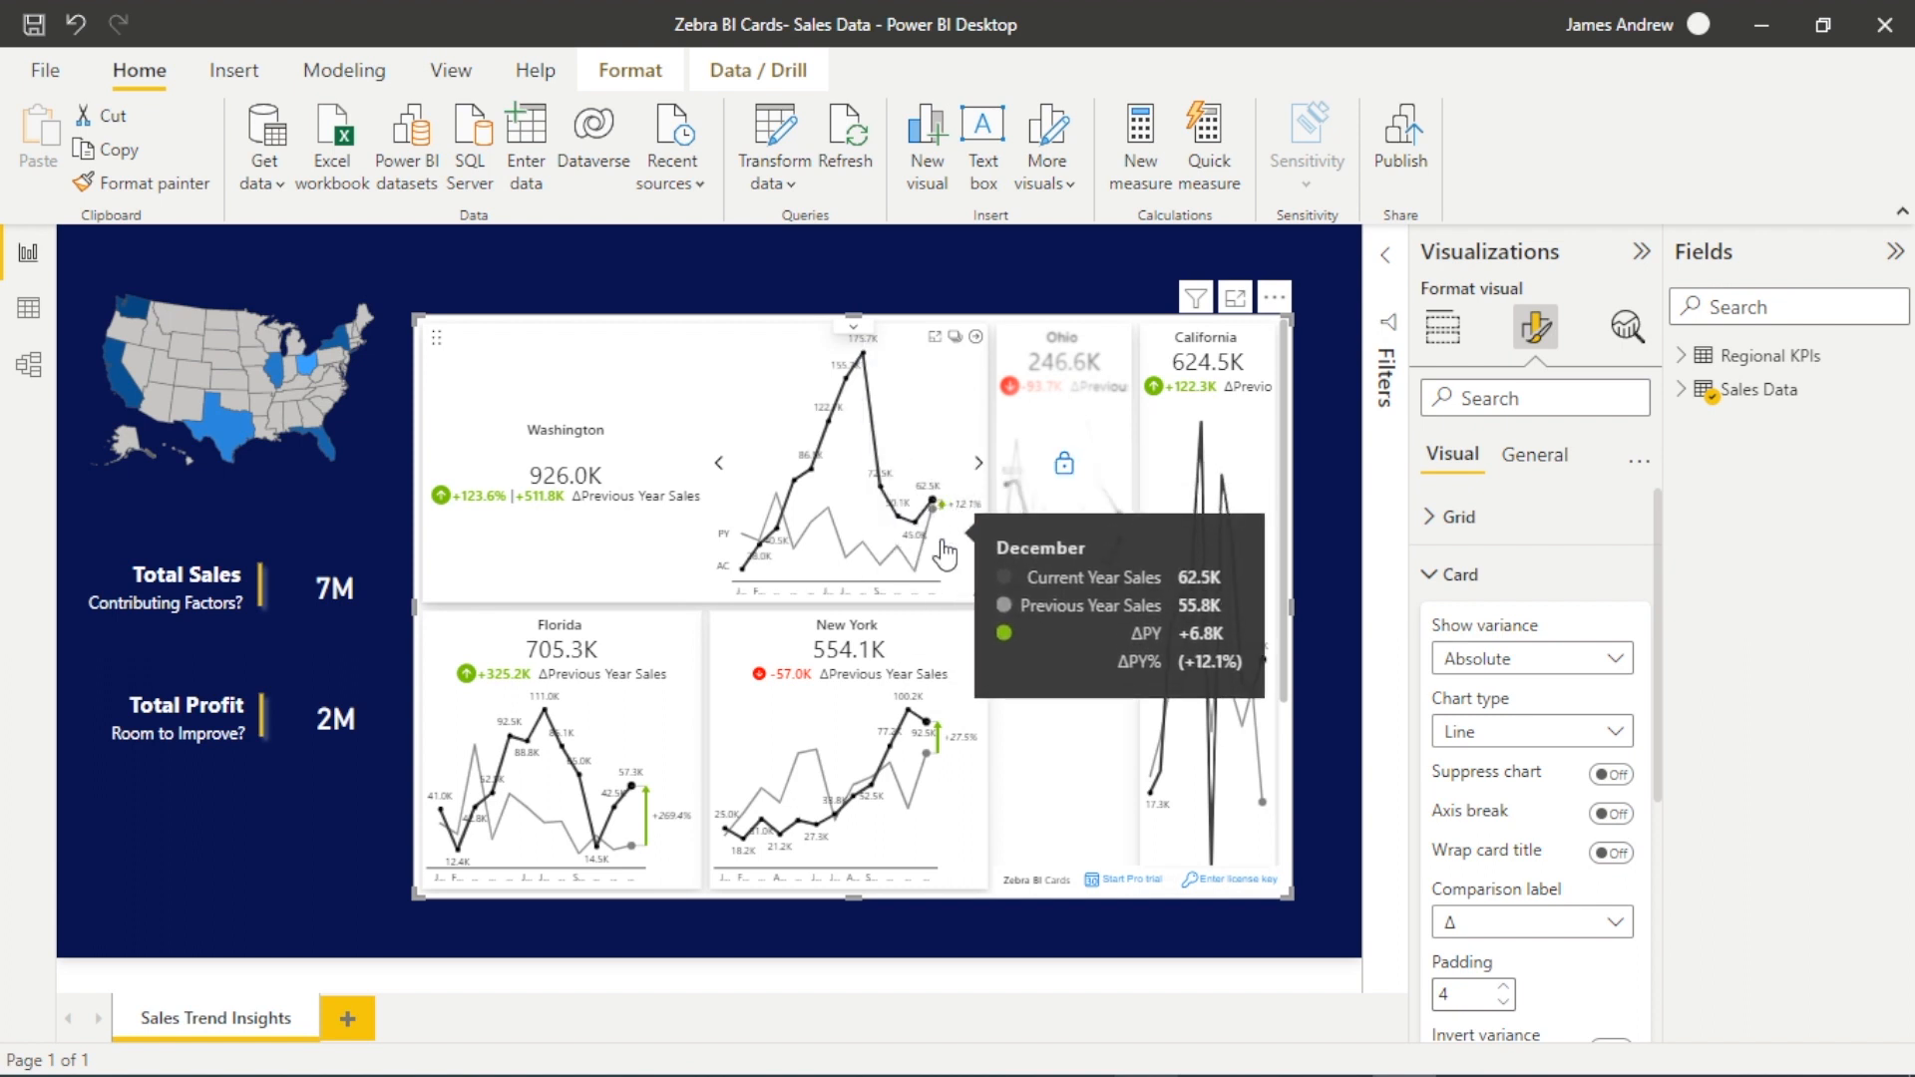
pyautogui.moveTo(853, 337)
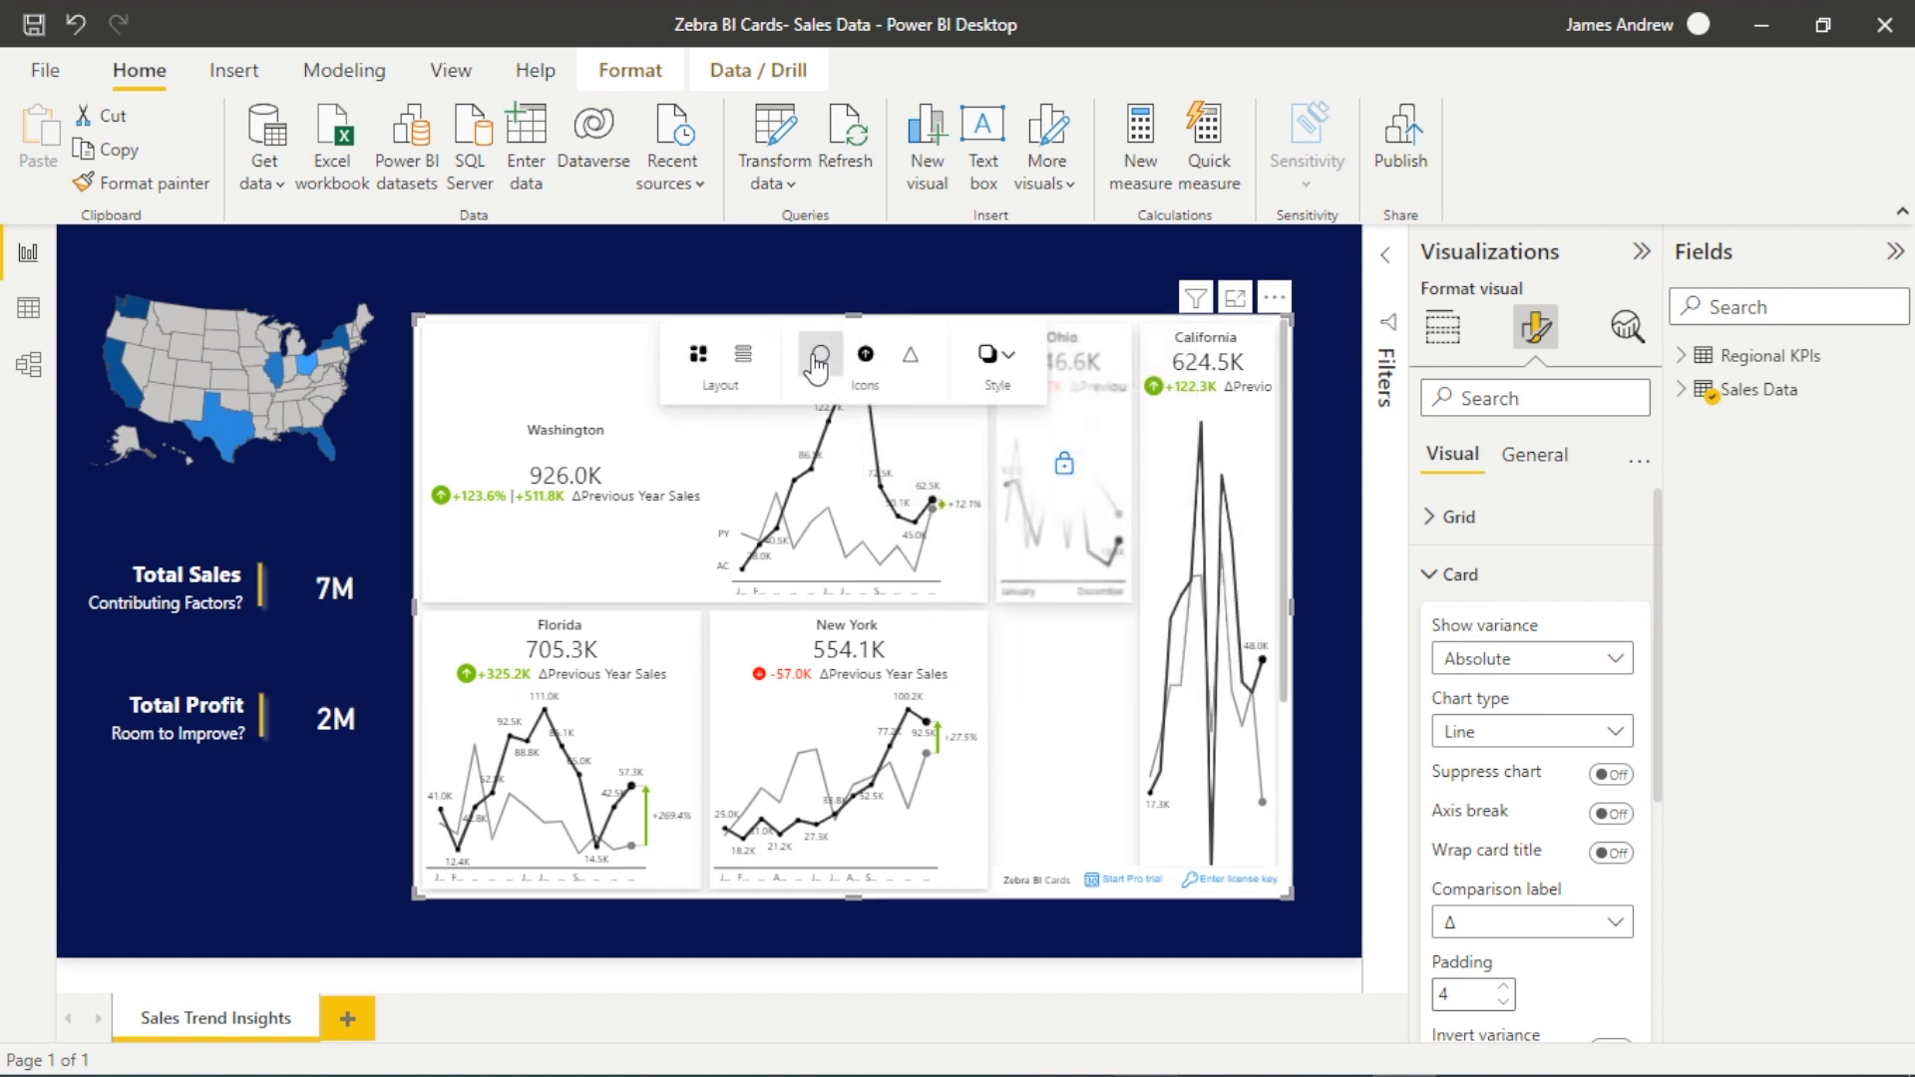
# Step: Switch to the list layout of rows and make the California row taller
pyautogui.click(746, 364)
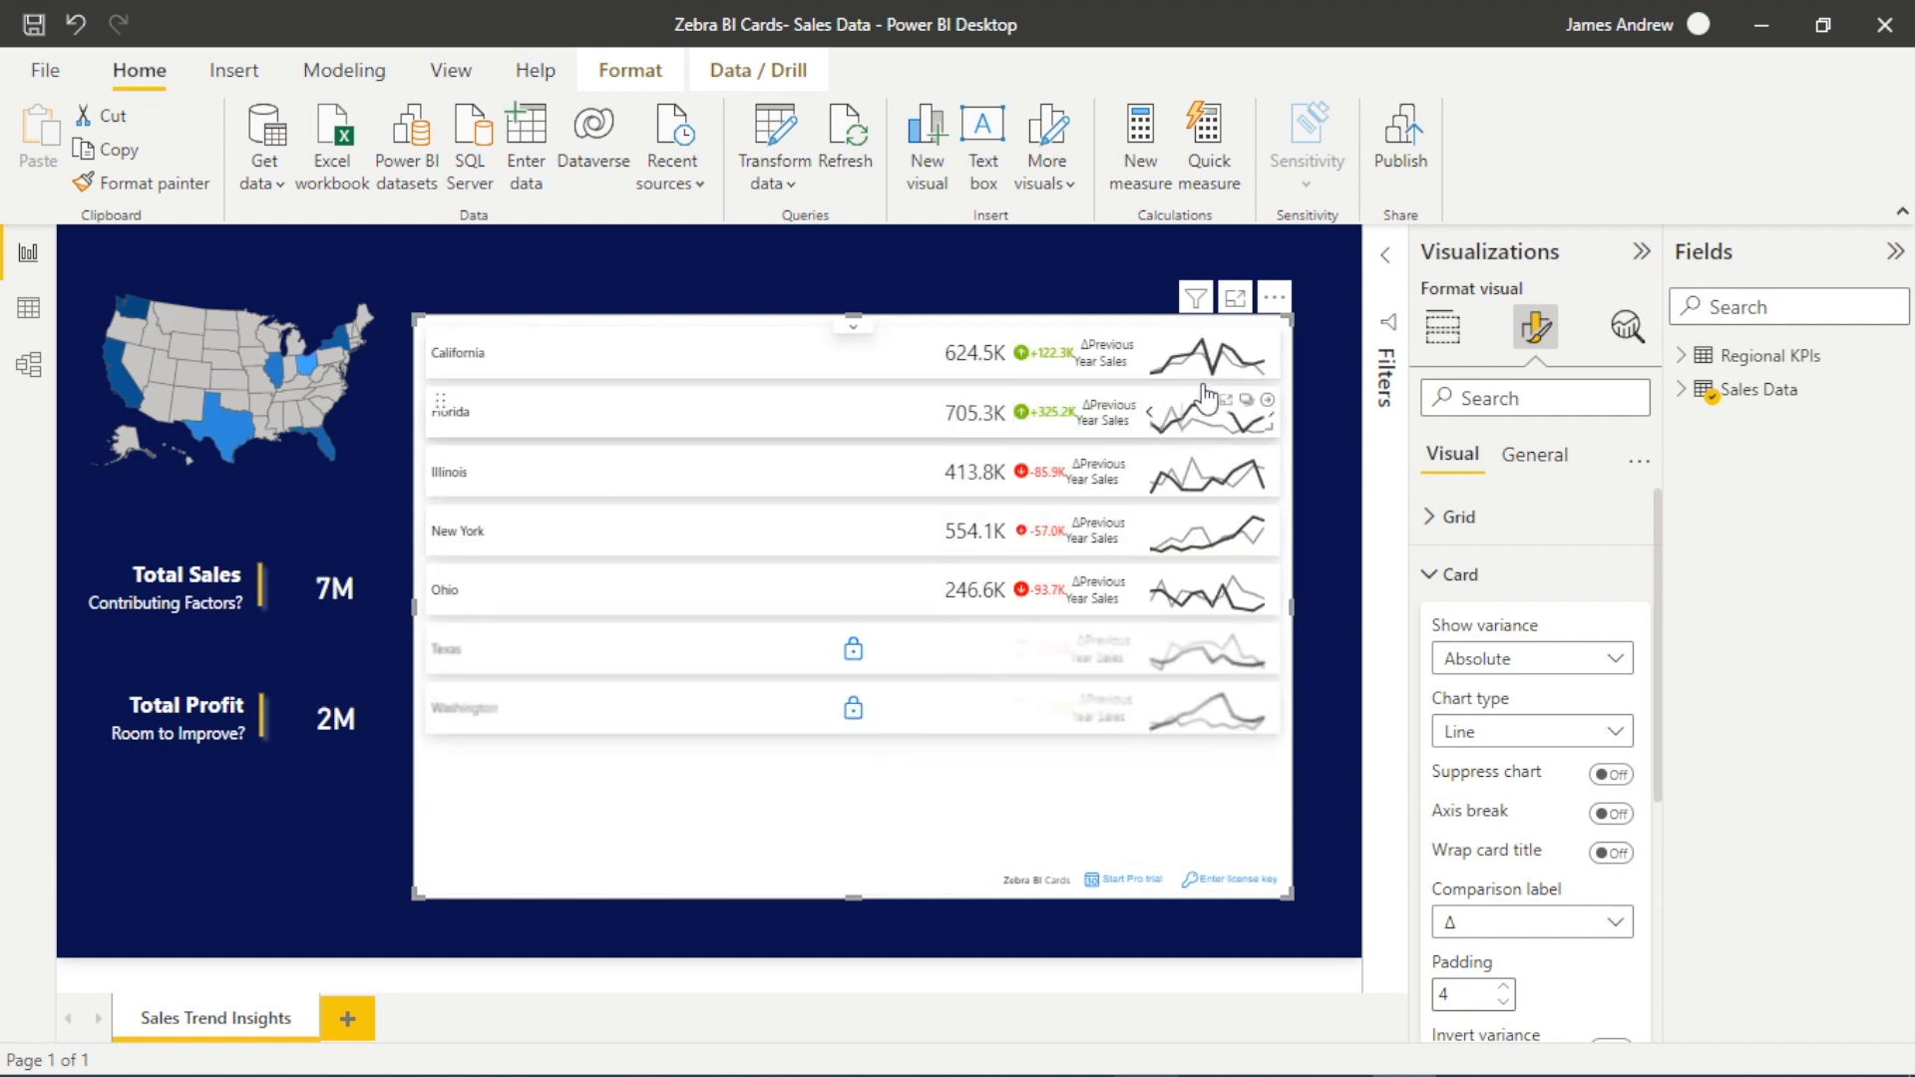
pyautogui.moveTo(1280, 377); pyautogui.dragTo(1279, 457)
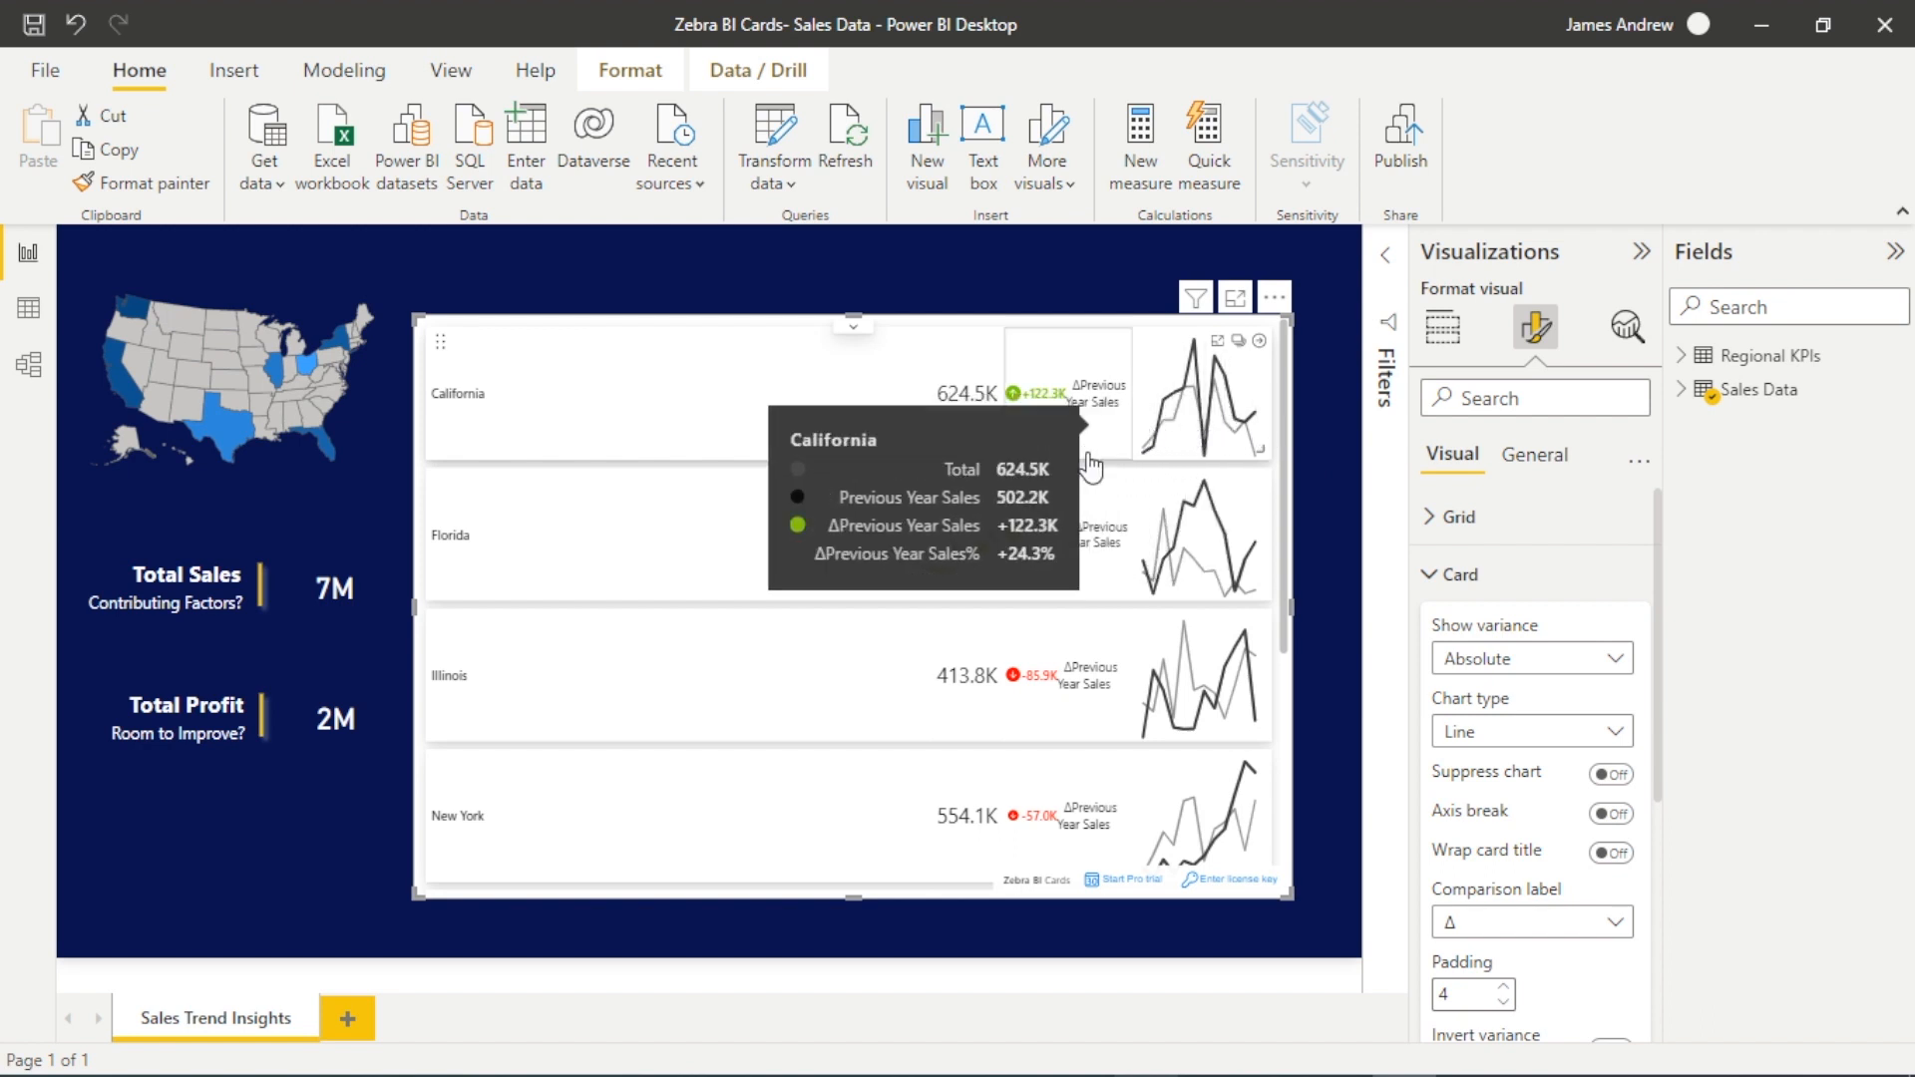
pyautogui.click(1437, 573)
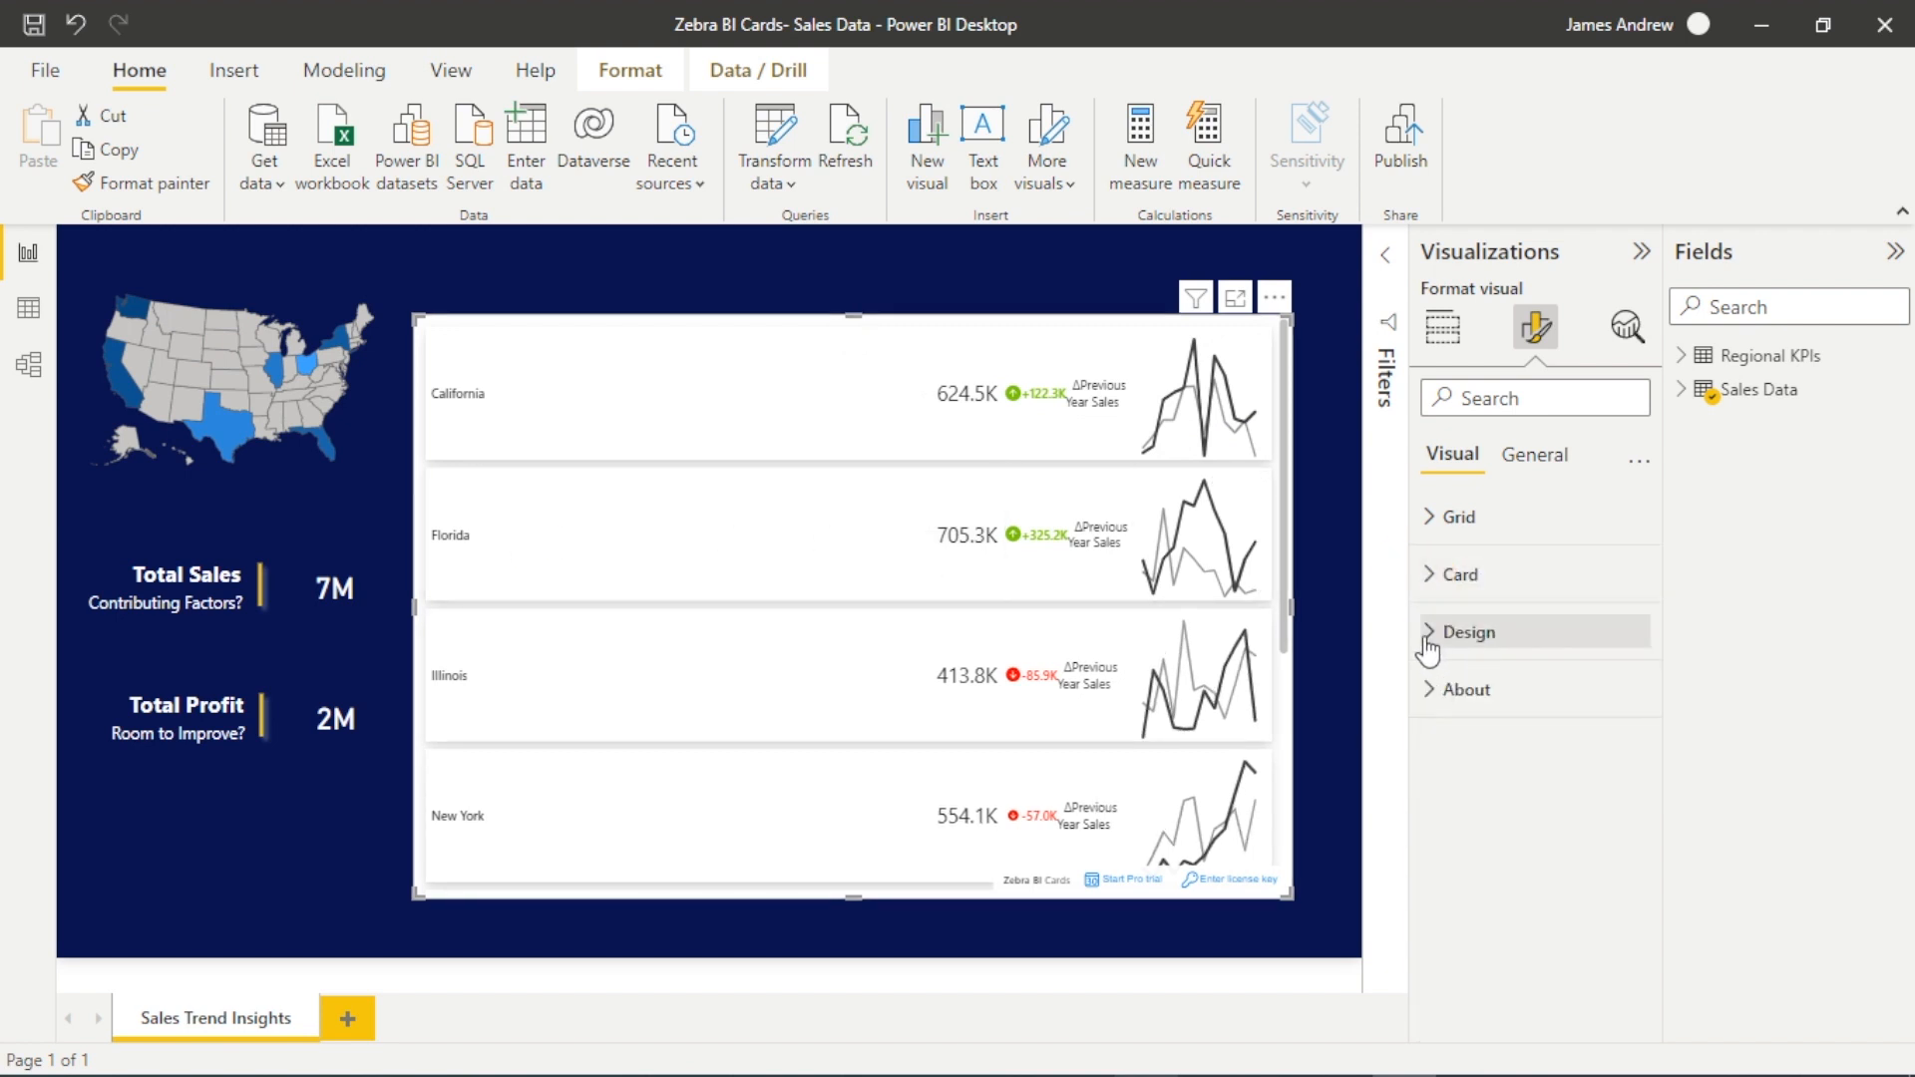
pyautogui.click(1433, 573)
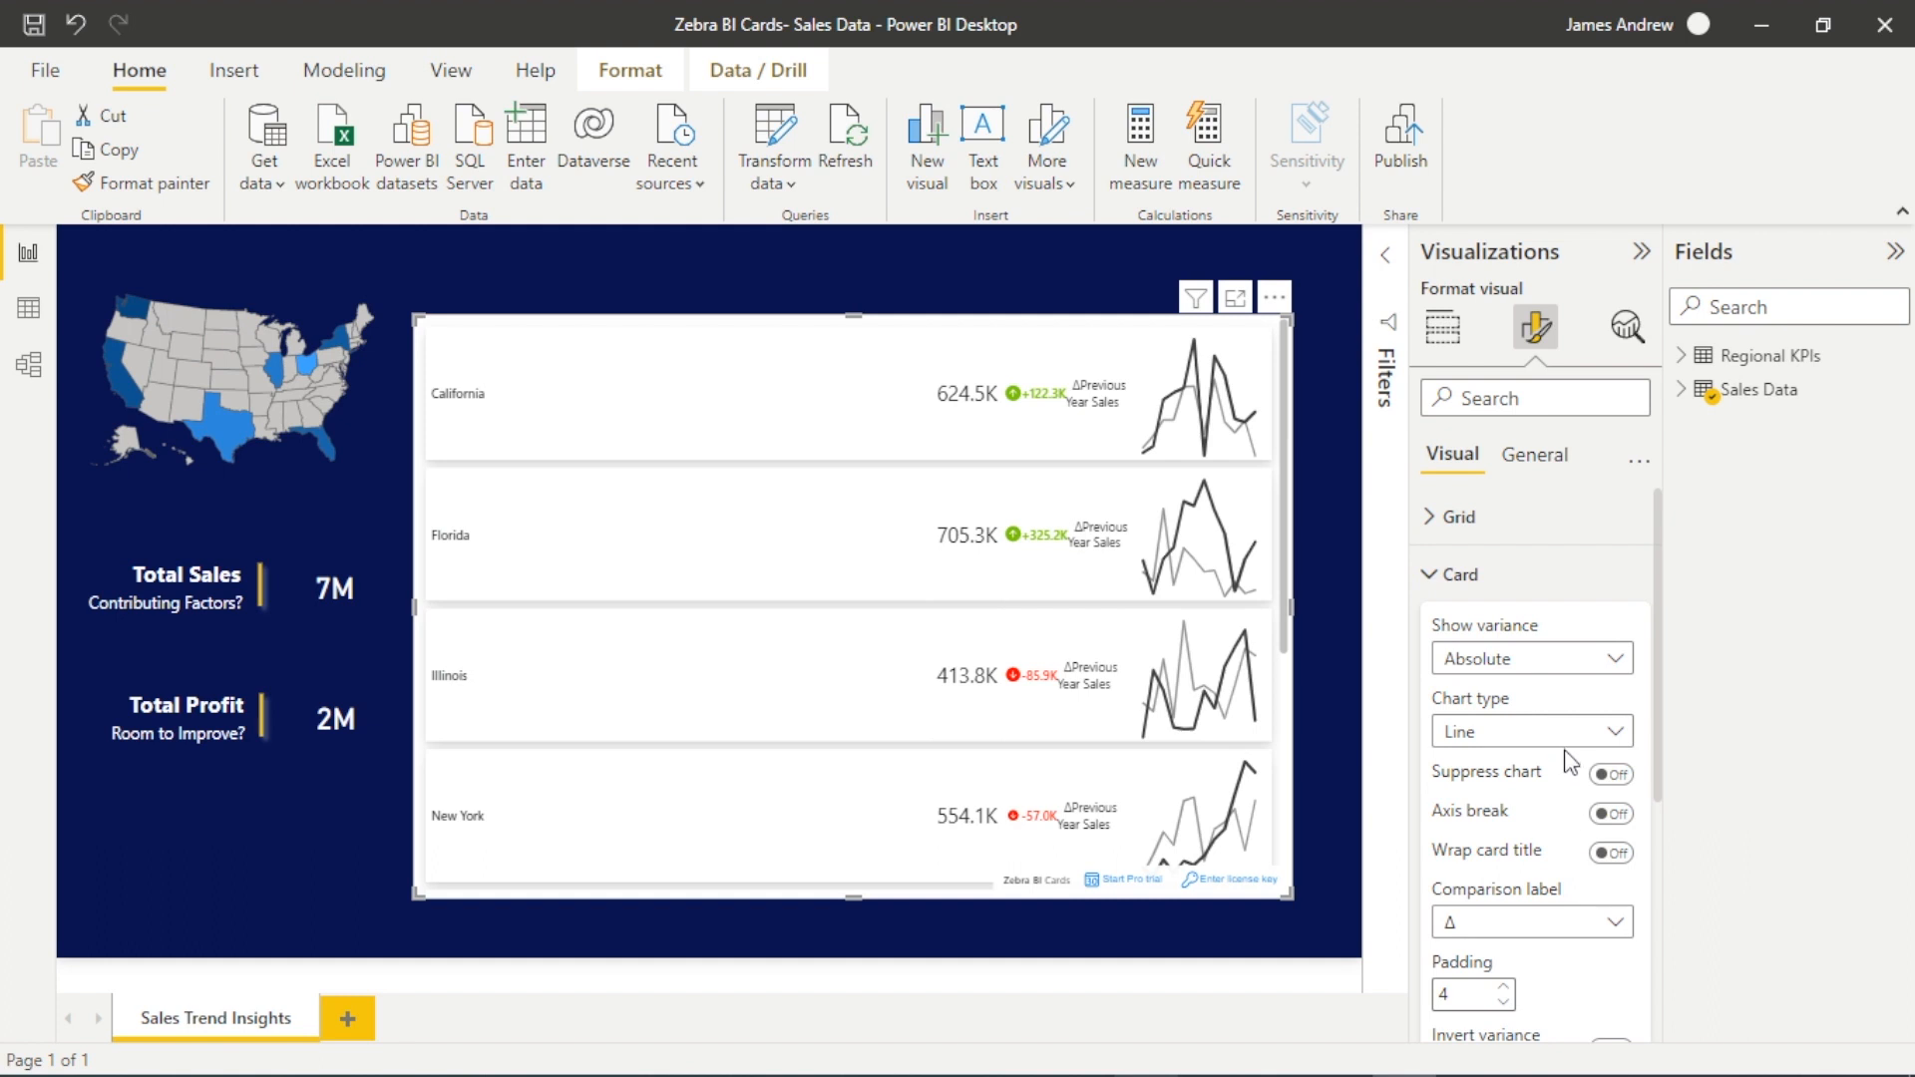
pyautogui.scroll(-1, 1556, 673)
pyautogui.scroll(-2, 1550, 705)
pyautogui.scroll(-1, 1546, 703)
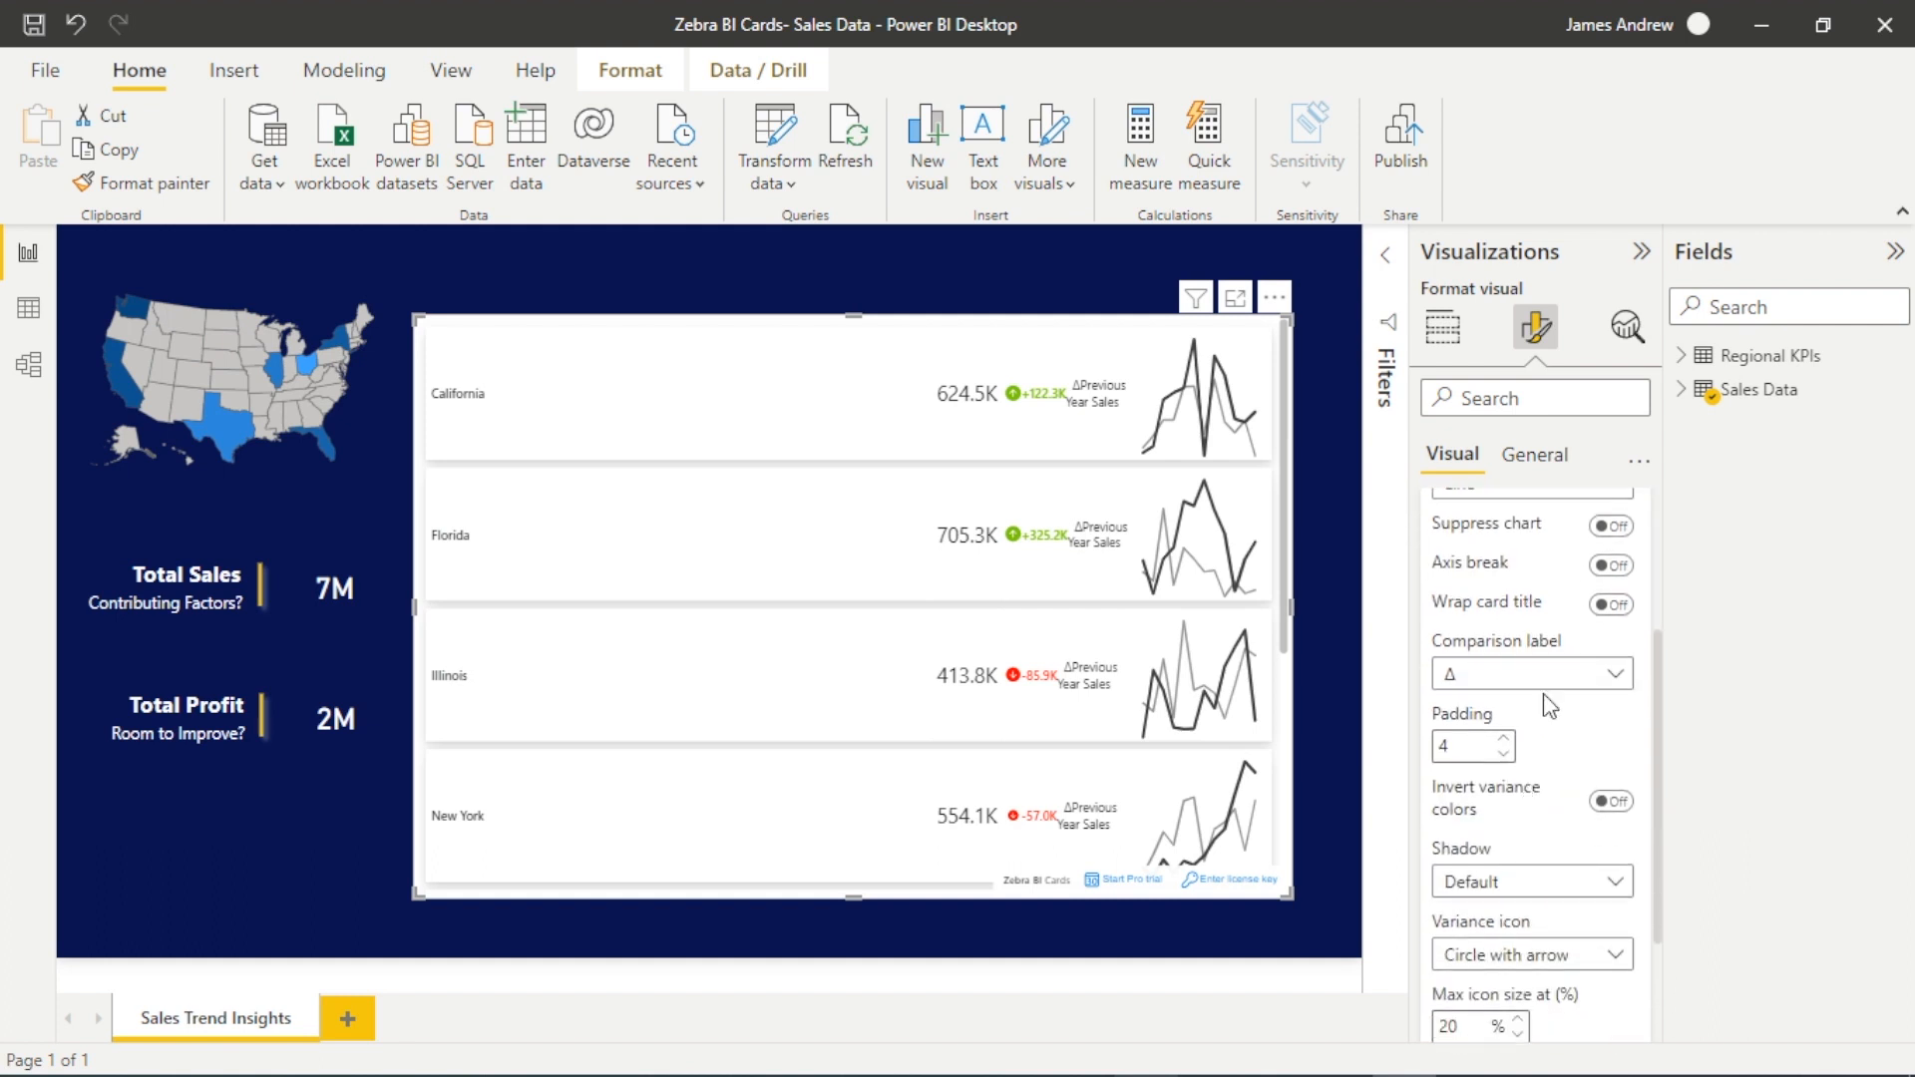
# Step: Try Triangle variance icons, then revert to Circle with arrow
pyautogui.click(1583, 678)
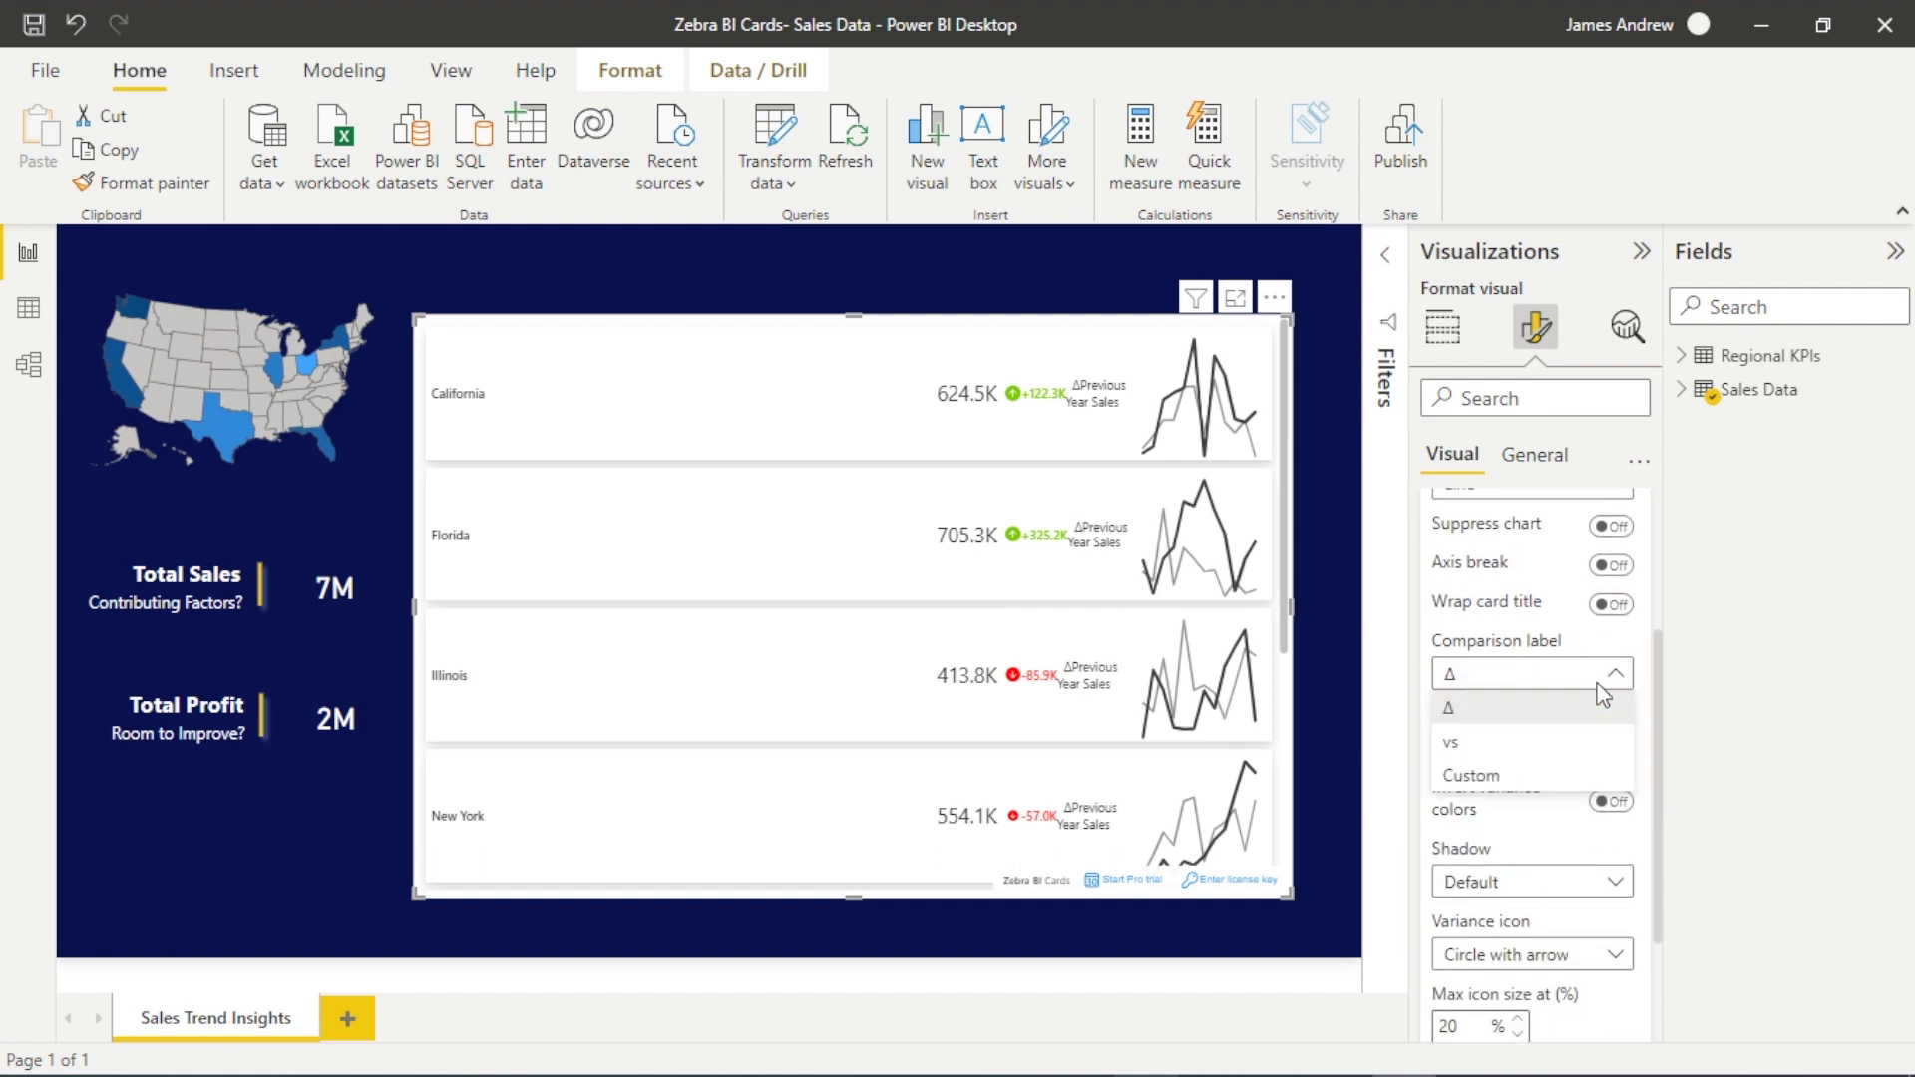
pyautogui.click(1516, 832)
pyautogui.scroll(-3, 1608, 899)
pyautogui.click(1607, 792)
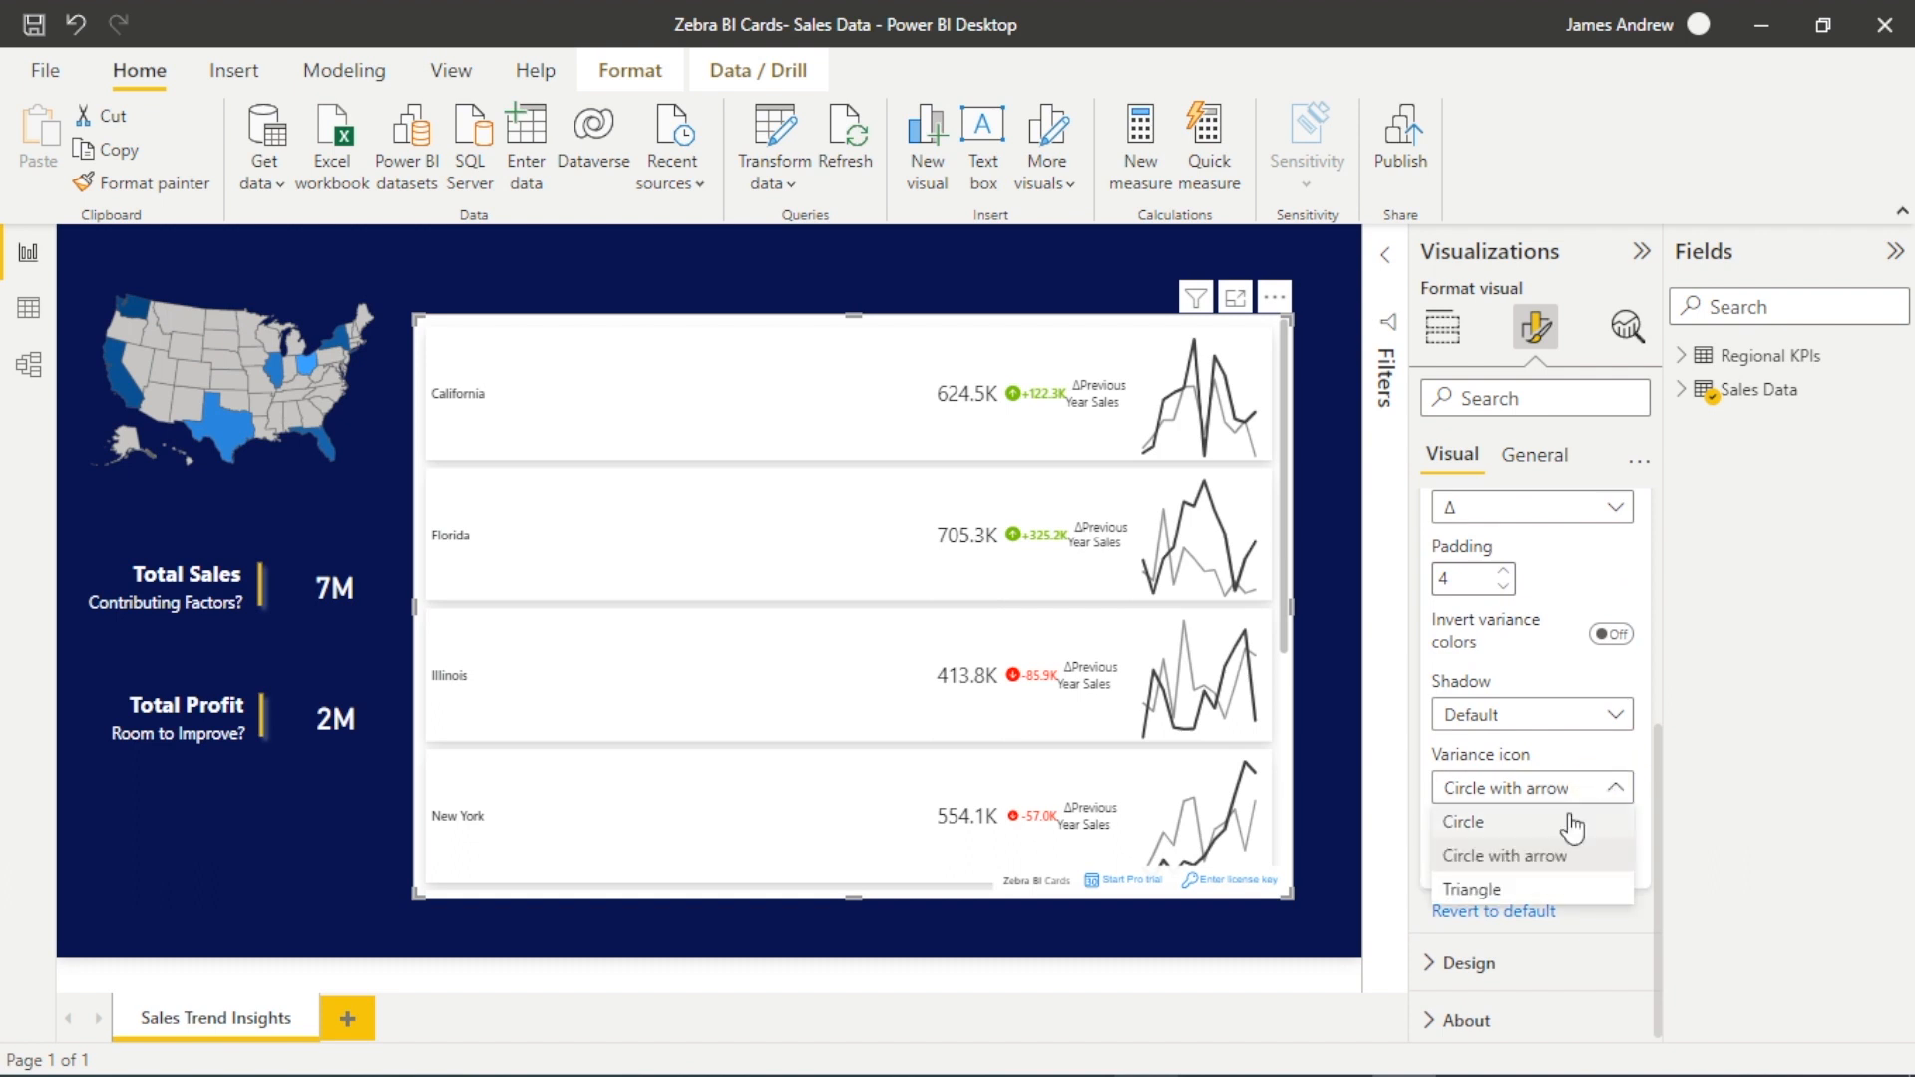
pyautogui.click(1478, 888)
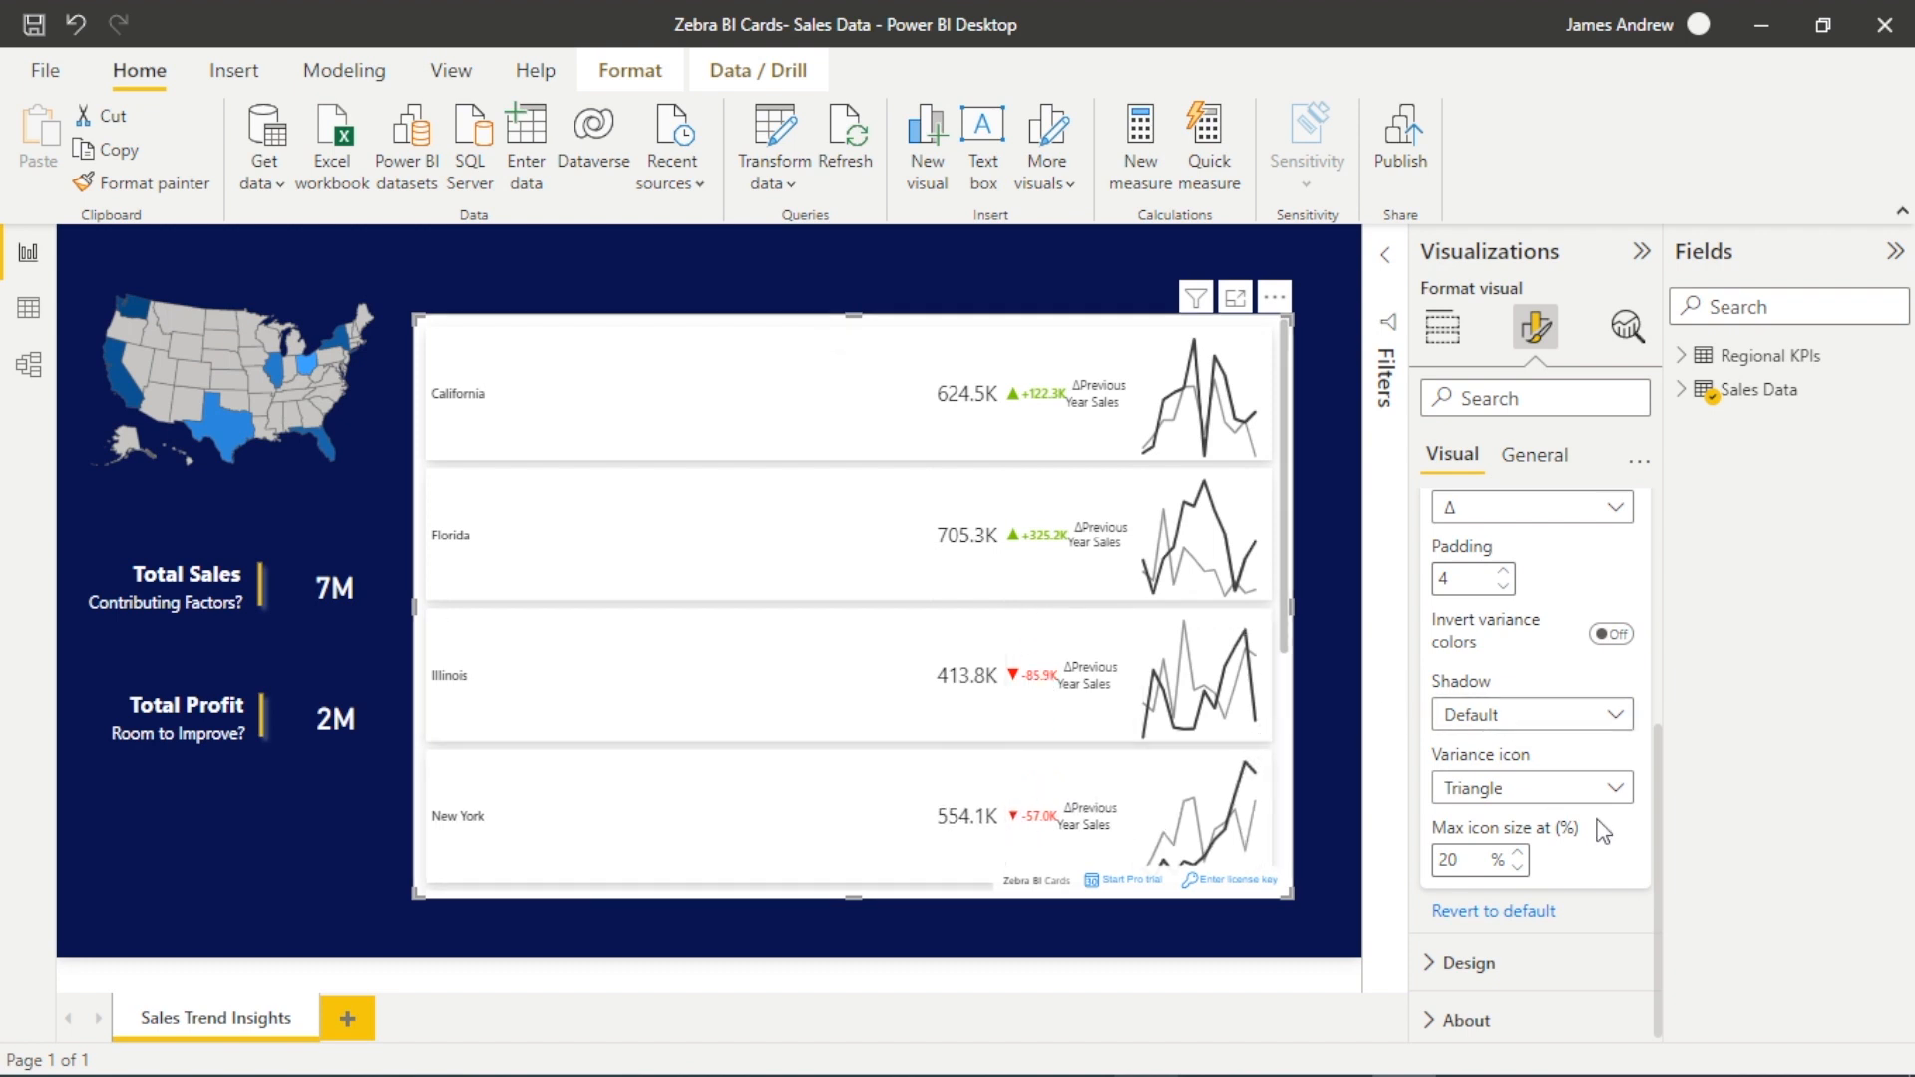
pyautogui.click(1615, 787)
pyautogui.click(1497, 856)
pyautogui.click(1541, 961)
pyautogui.scroll(-1, 1629, 910)
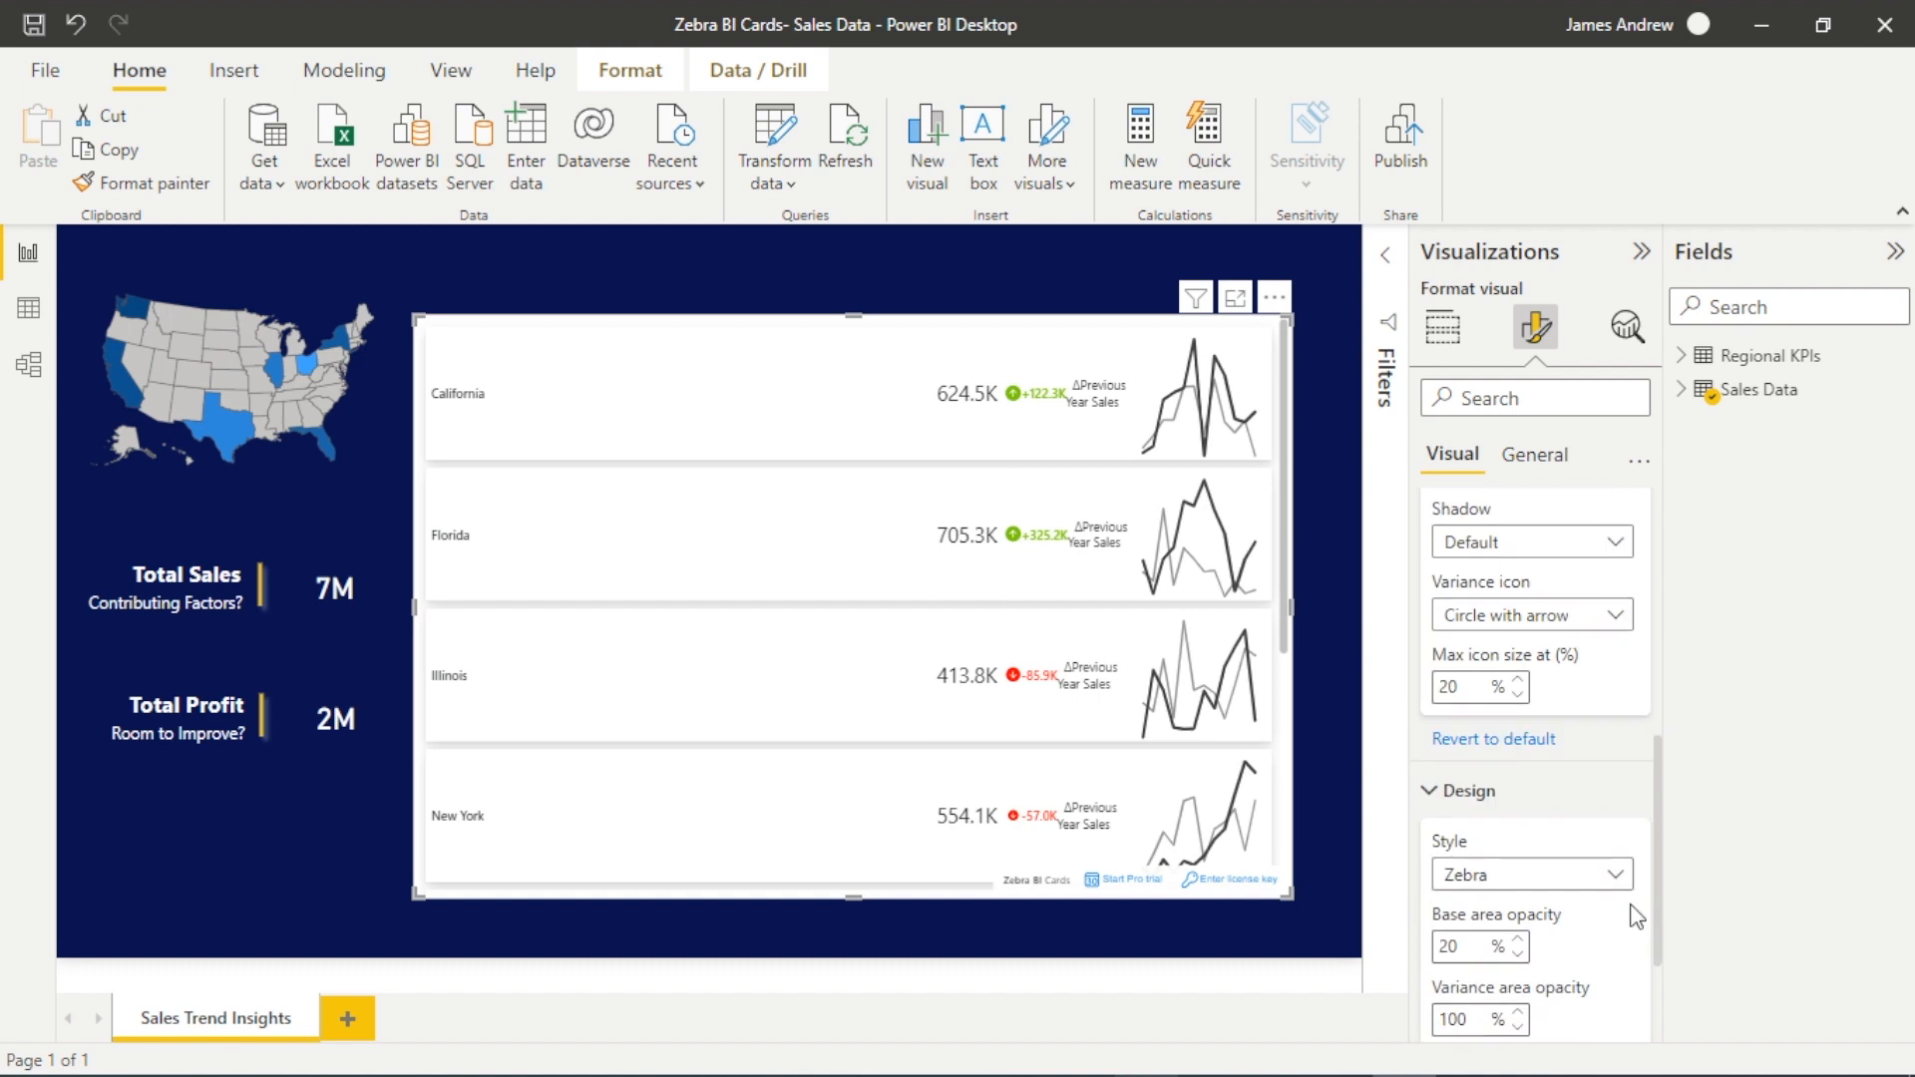
pyautogui.scroll(-1, 1586, 924)
pyautogui.scroll(2, 1528, 753)
pyautogui.scroll(3, 1501, 701)
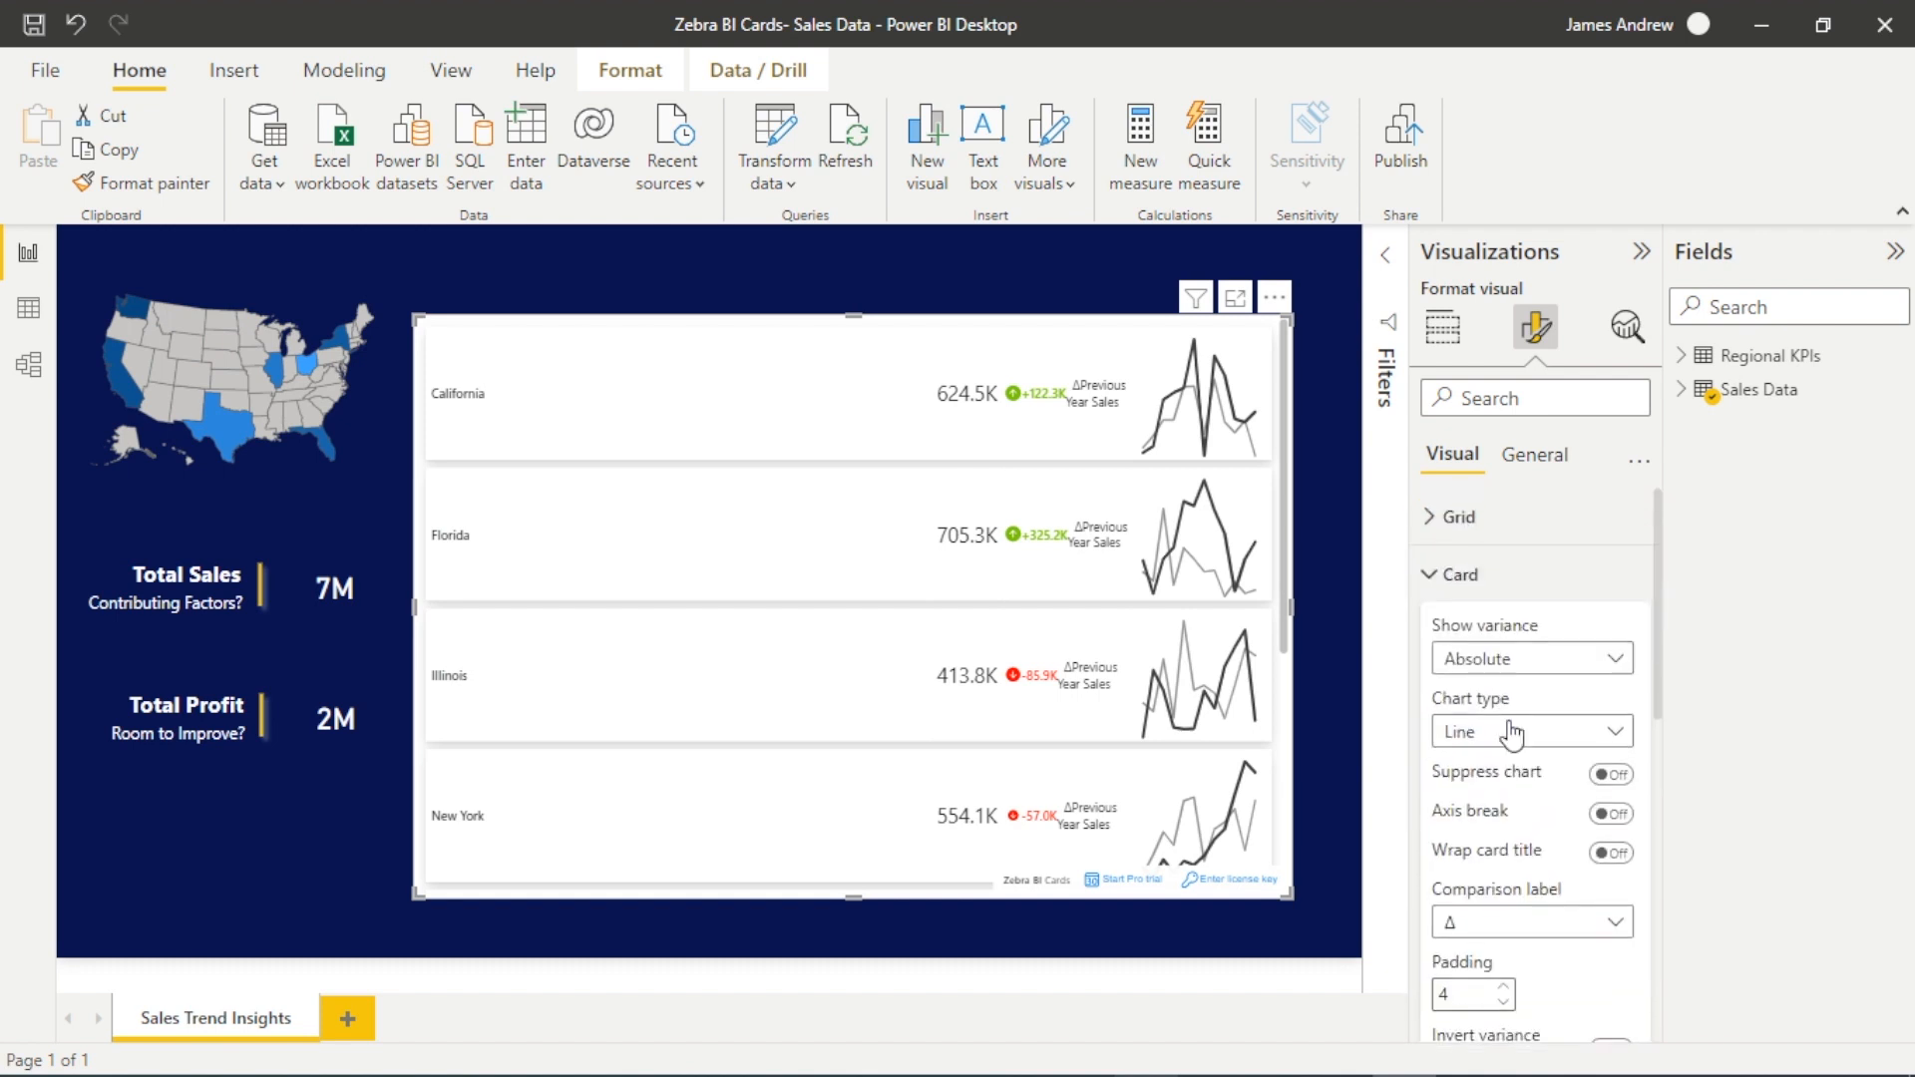
pyautogui.scroll(-1, 1552, 761)
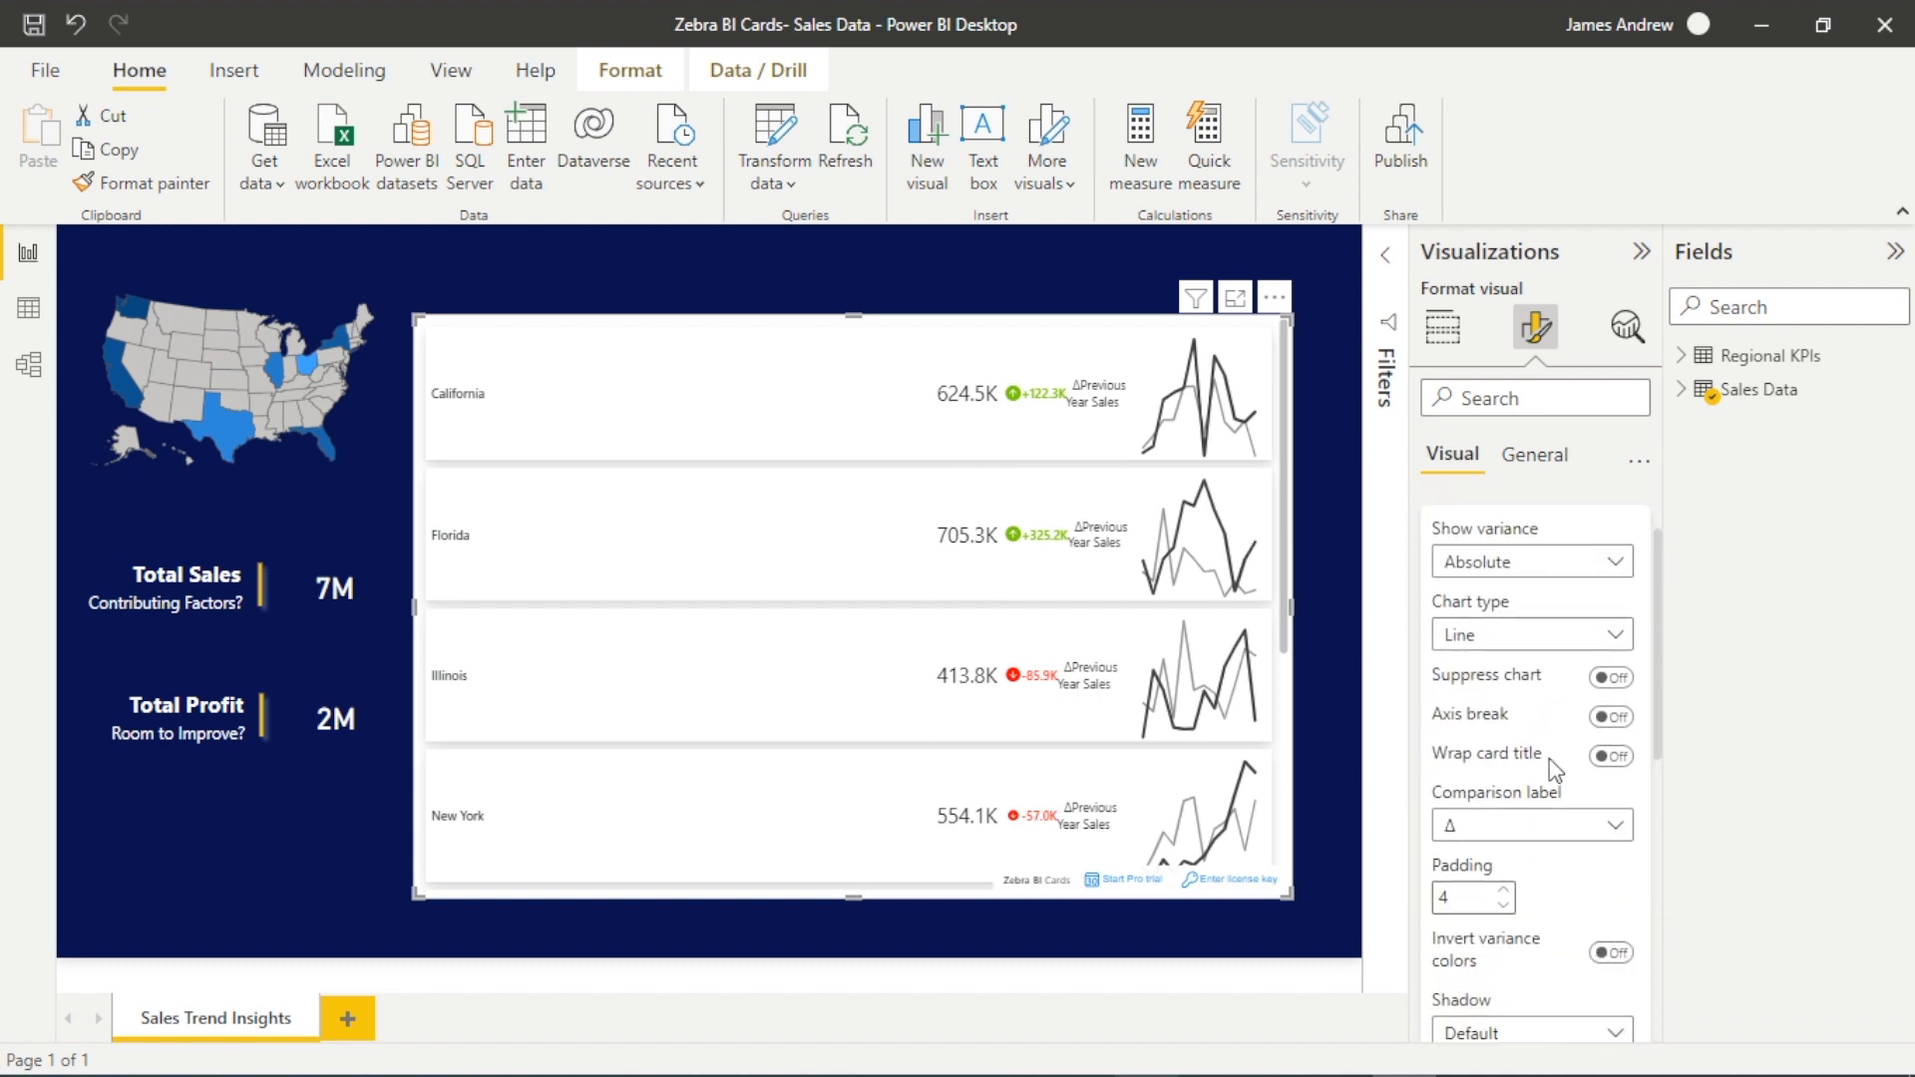
pyautogui.scroll(-2, 1547, 795)
pyautogui.scroll(-1, 1551, 770)
pyautogui.scroll(1, 1551, 774)
pyautogui.scroll(2, 1550, 773)
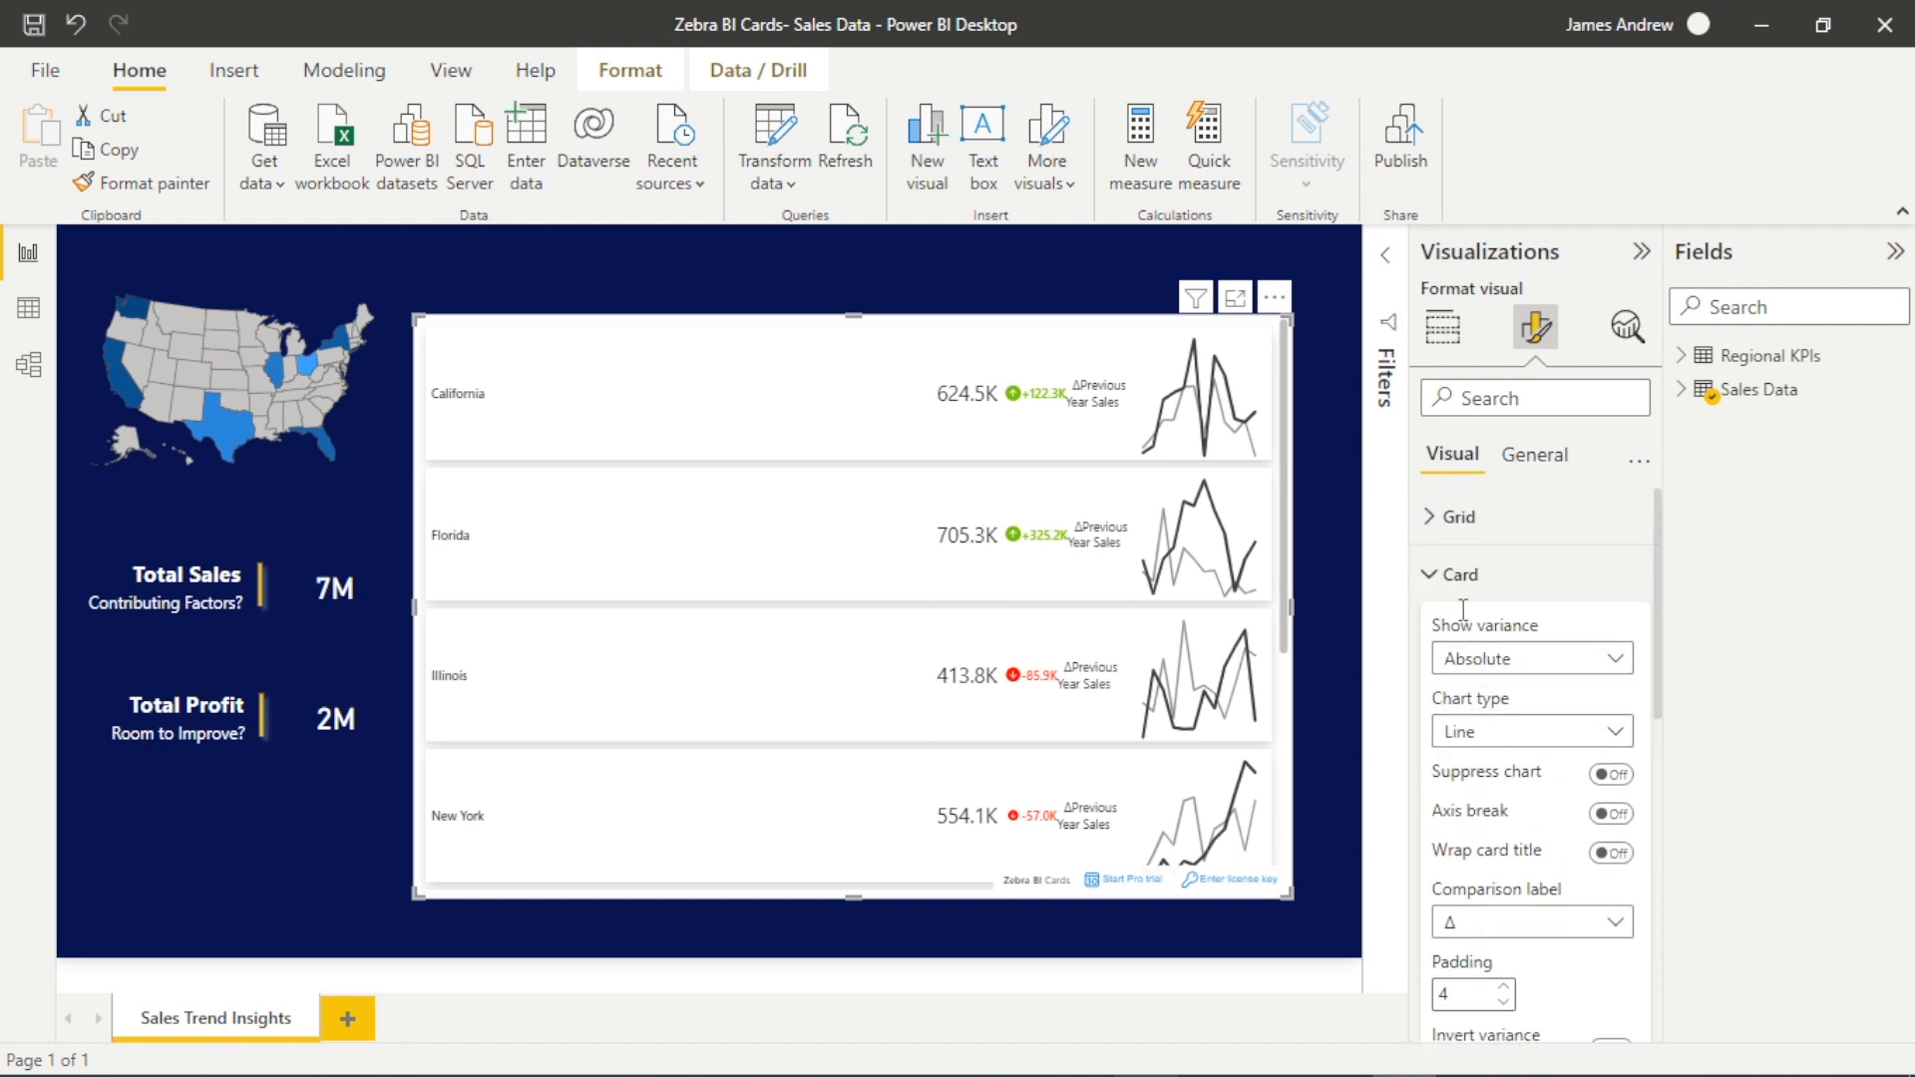
# Step: Set the Grid quick layout to Custom, restoring the grid of cards
pyautogui.click(1428, 575)
pyautogui.click(1428, 516)
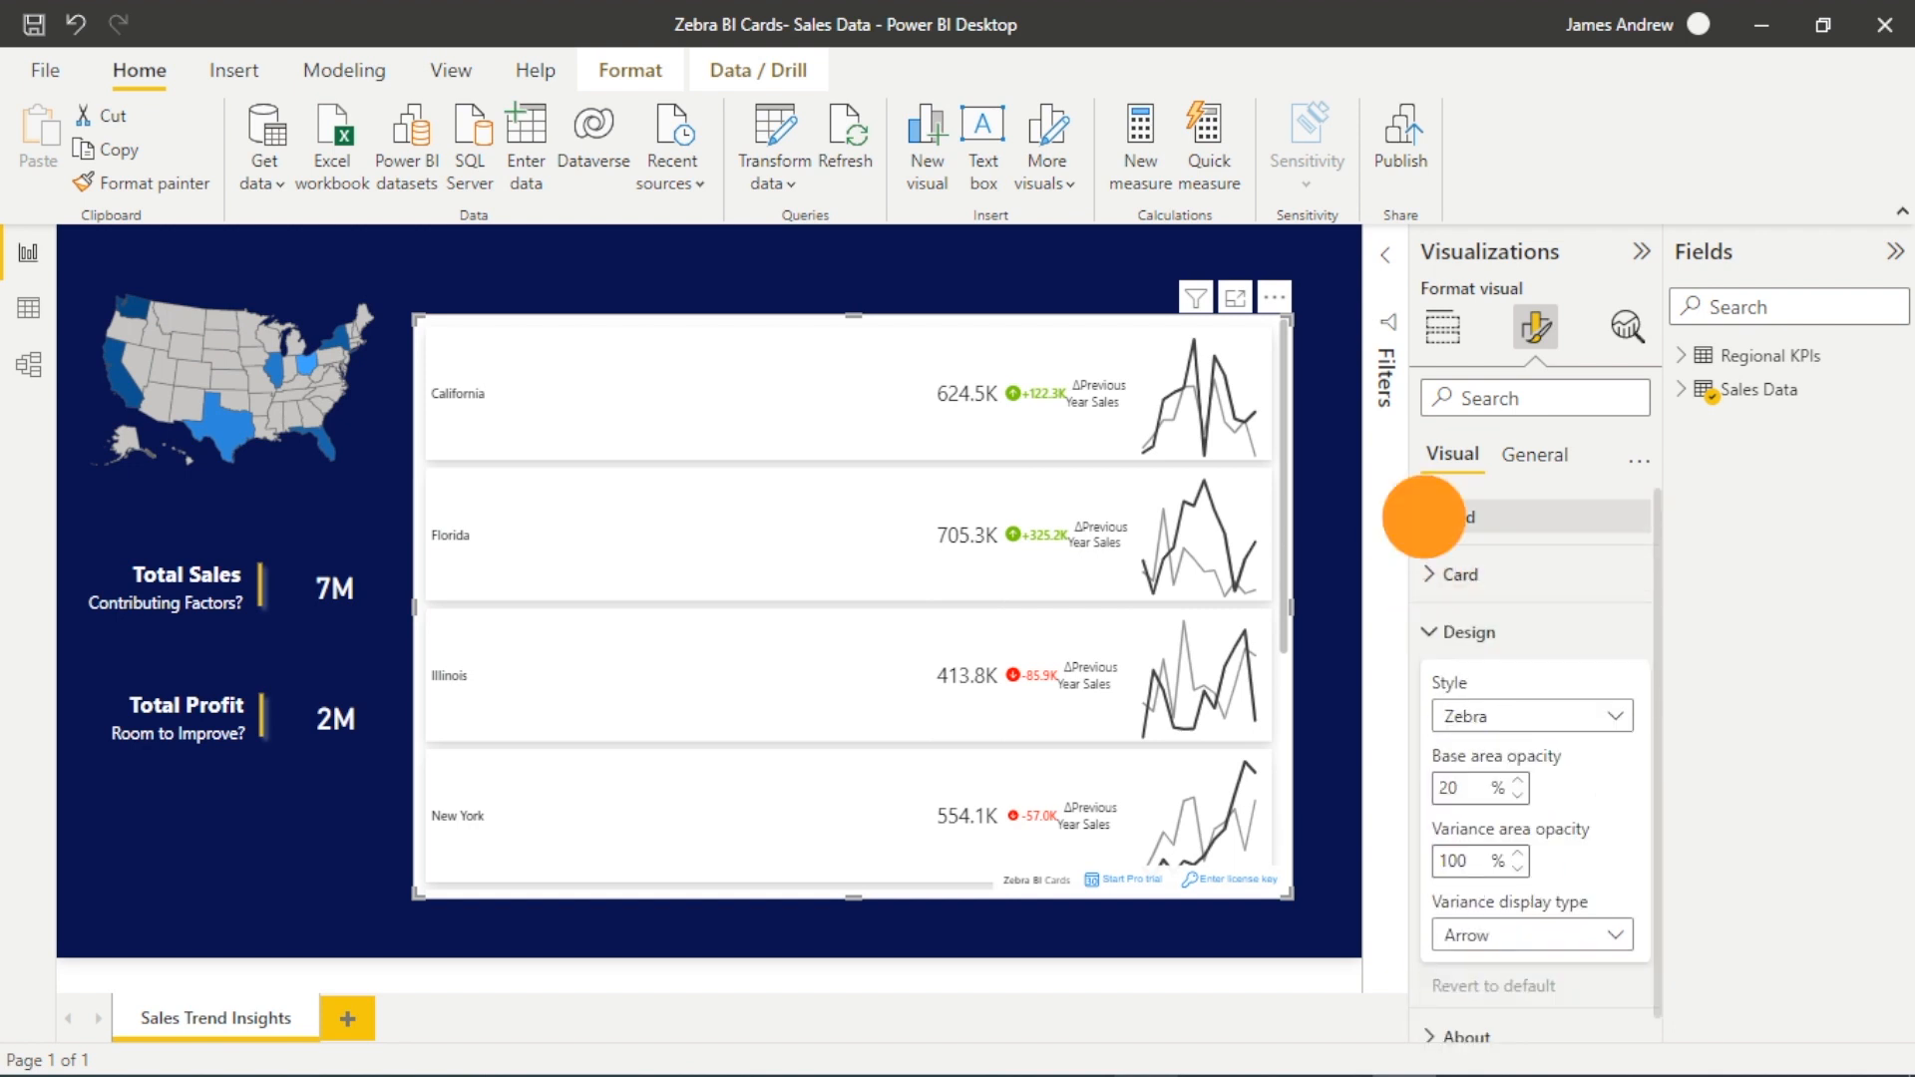
pyautogui.click(1557, 716)
pyautogui.click(1542, 748)
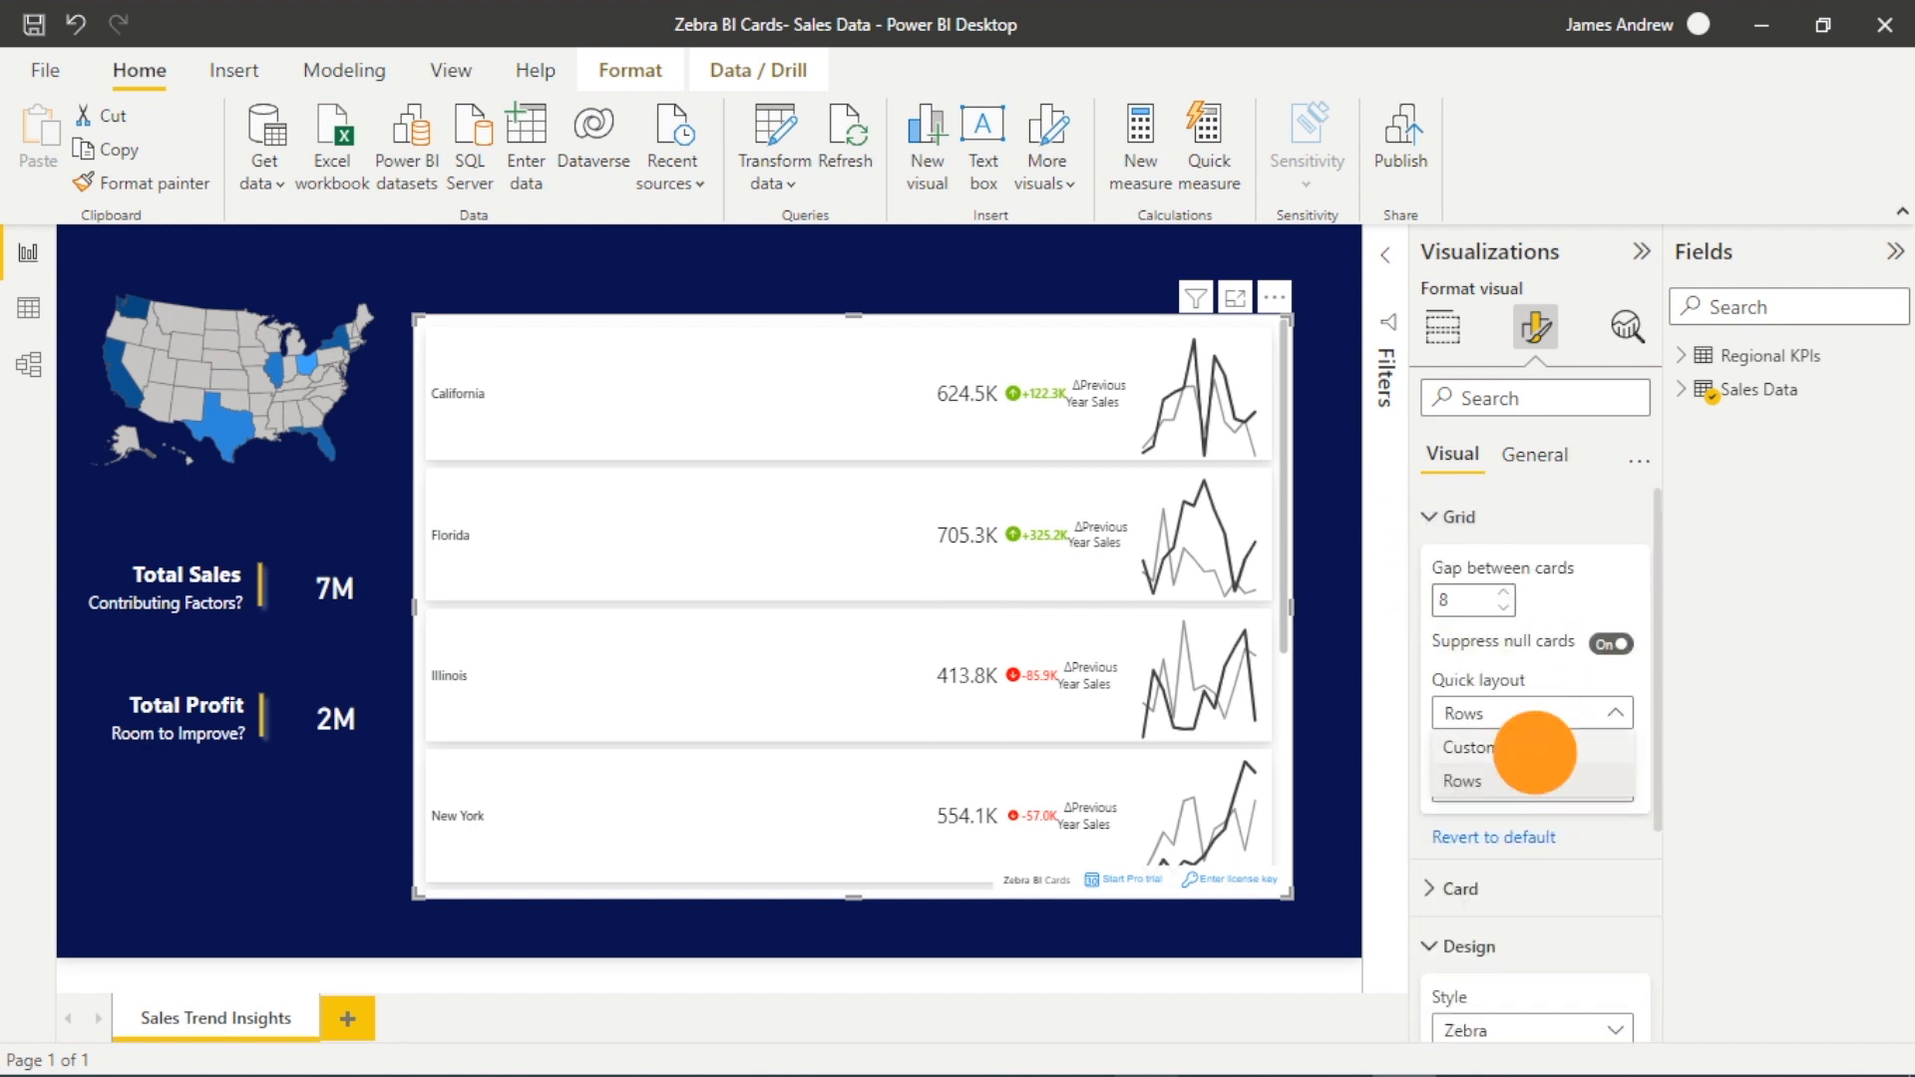
pyautogui.click(1428, 508)
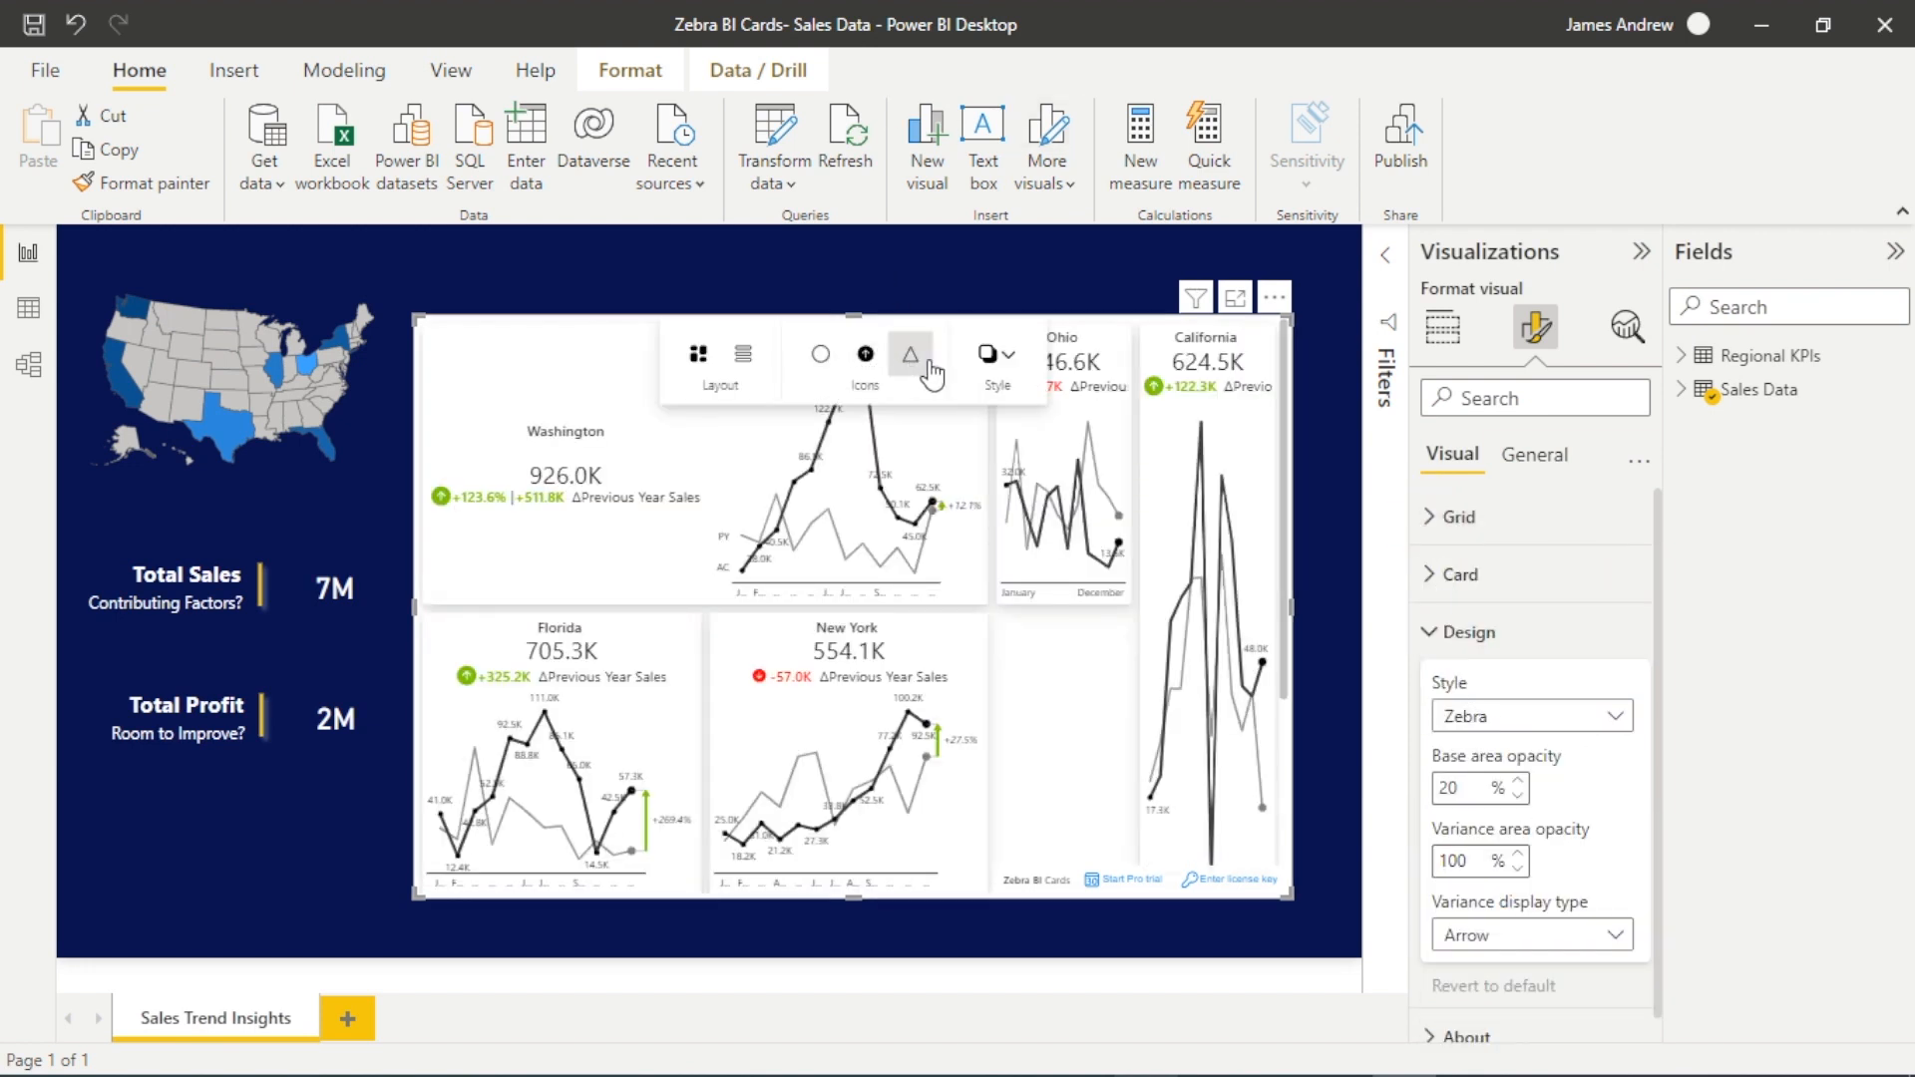
# Step: Try the Flat card style, then settle on Elevated and collapse the Design section
pyautogui.click(1017, 360)
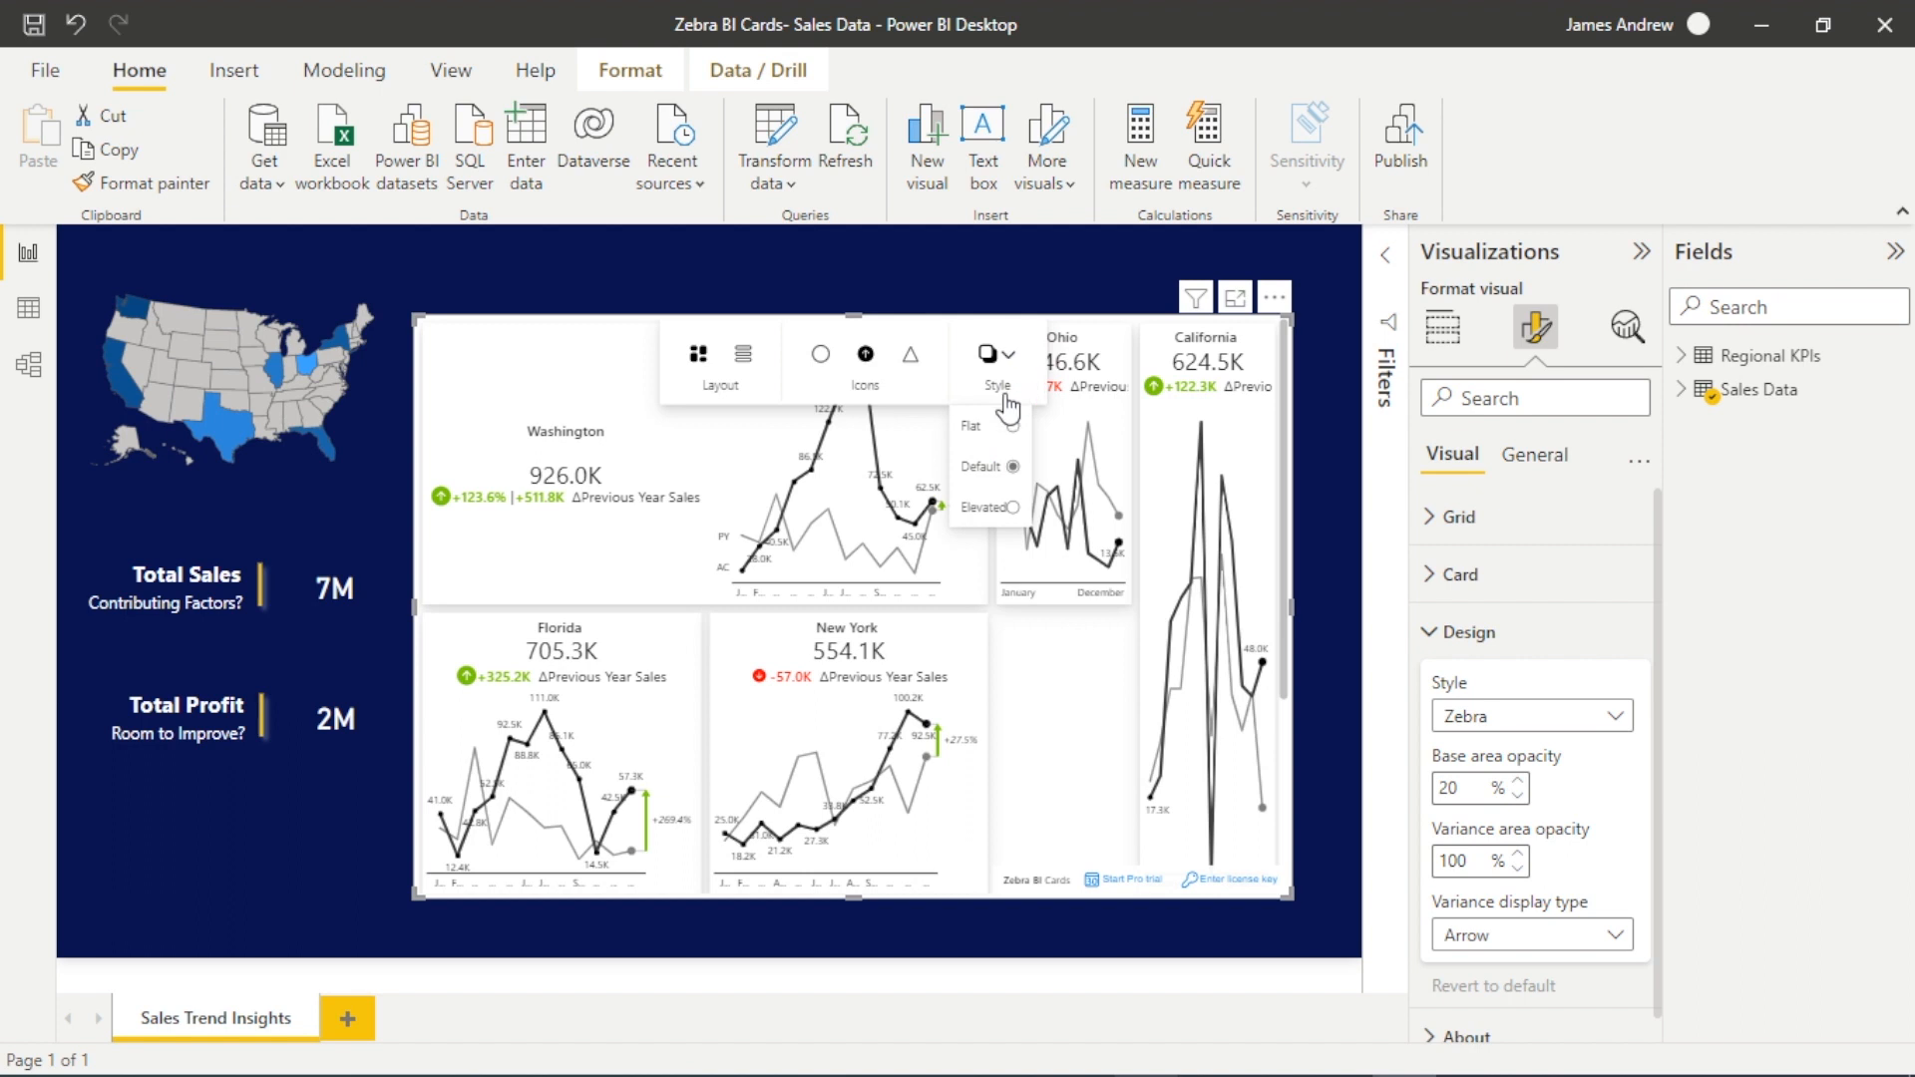
pyautogui.click(1012, 425)
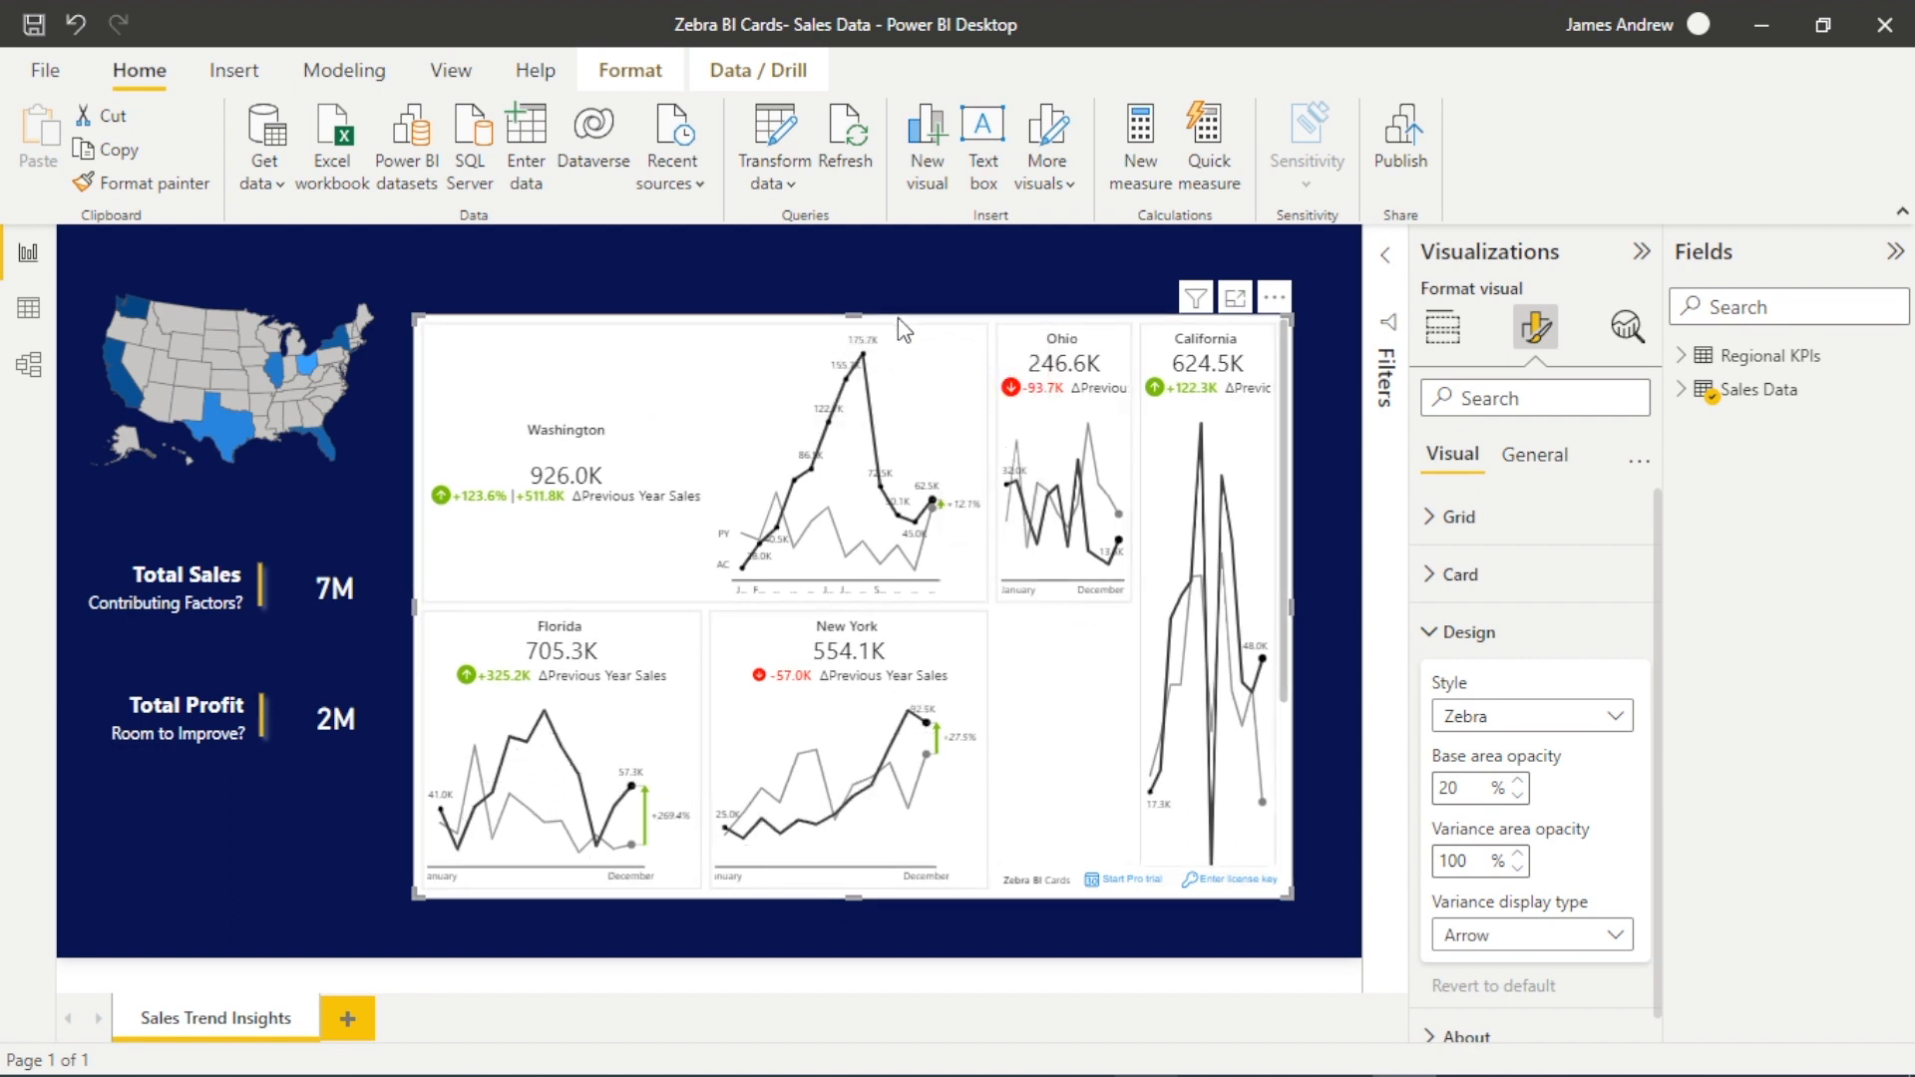
pyautogui.moveTo(899, 329)
pyautogui.click(994, 356)
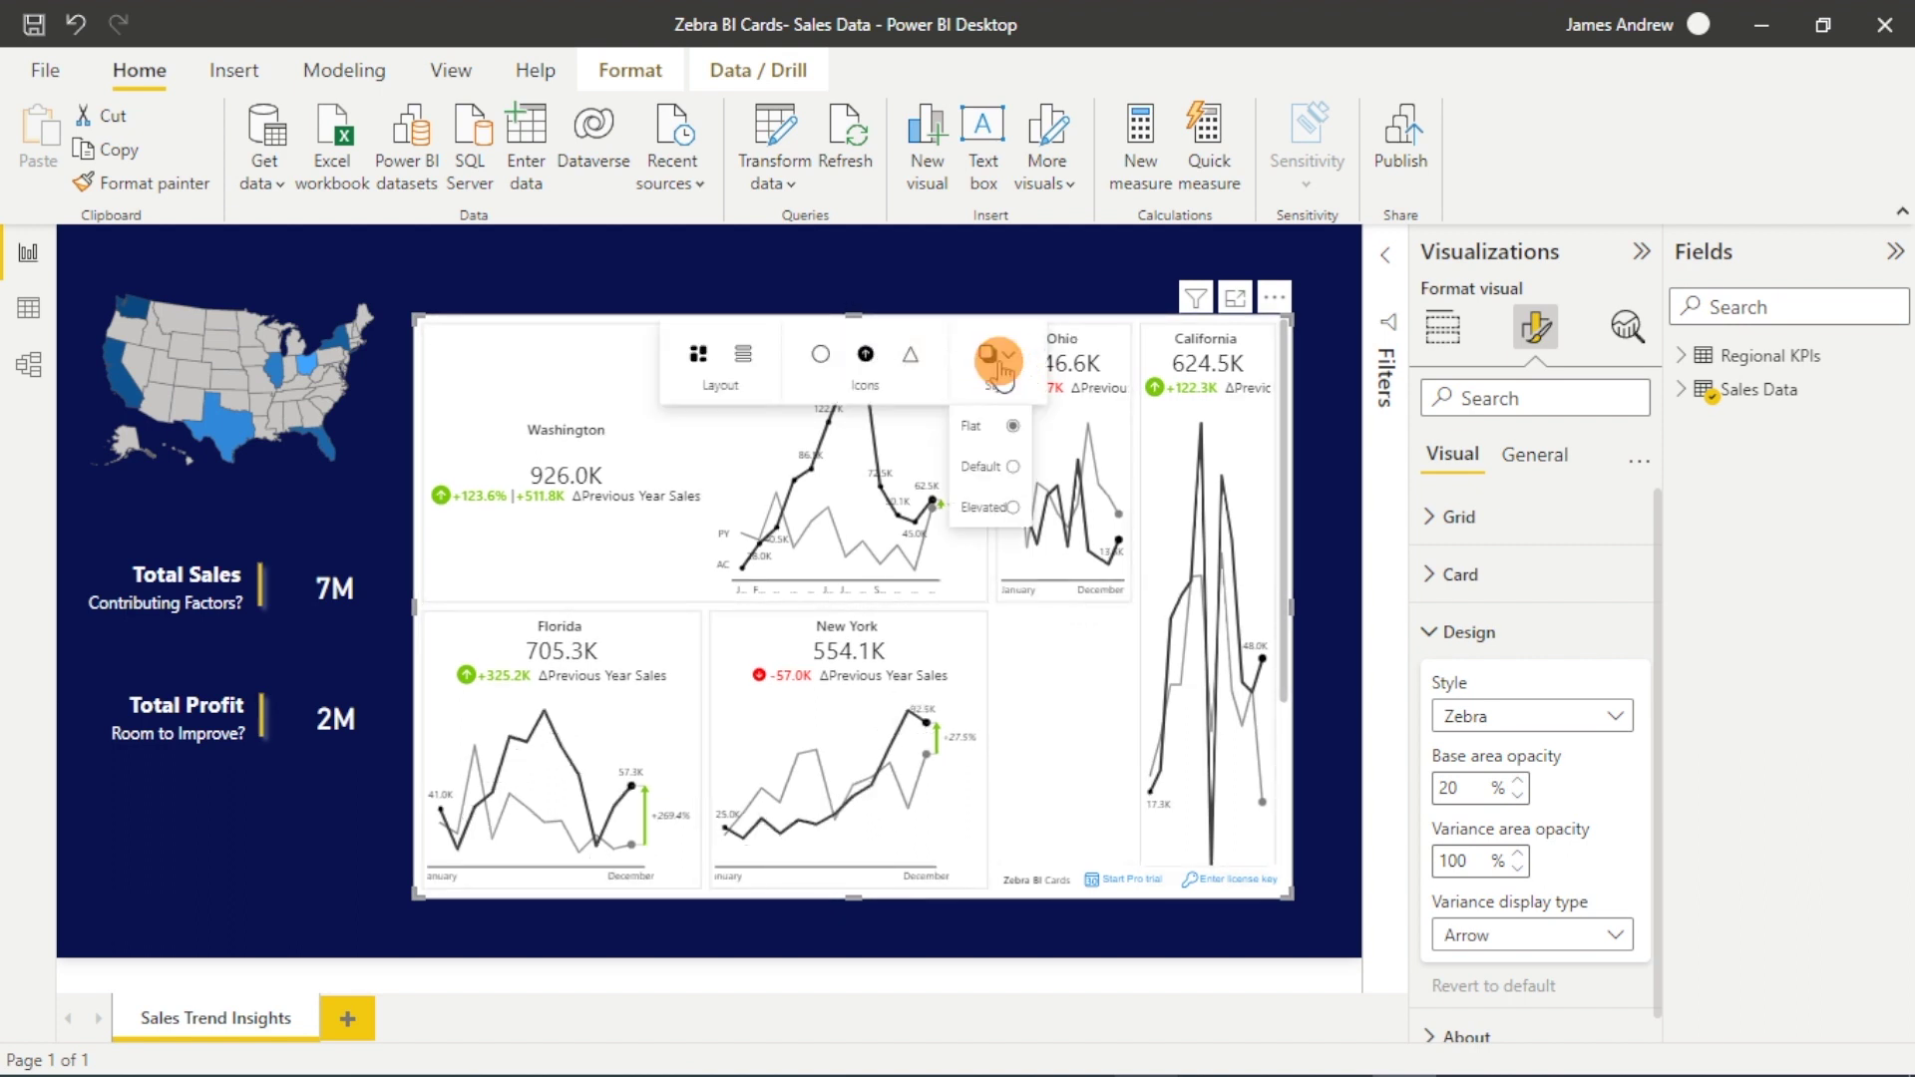
pyautogui.click(989, 510)
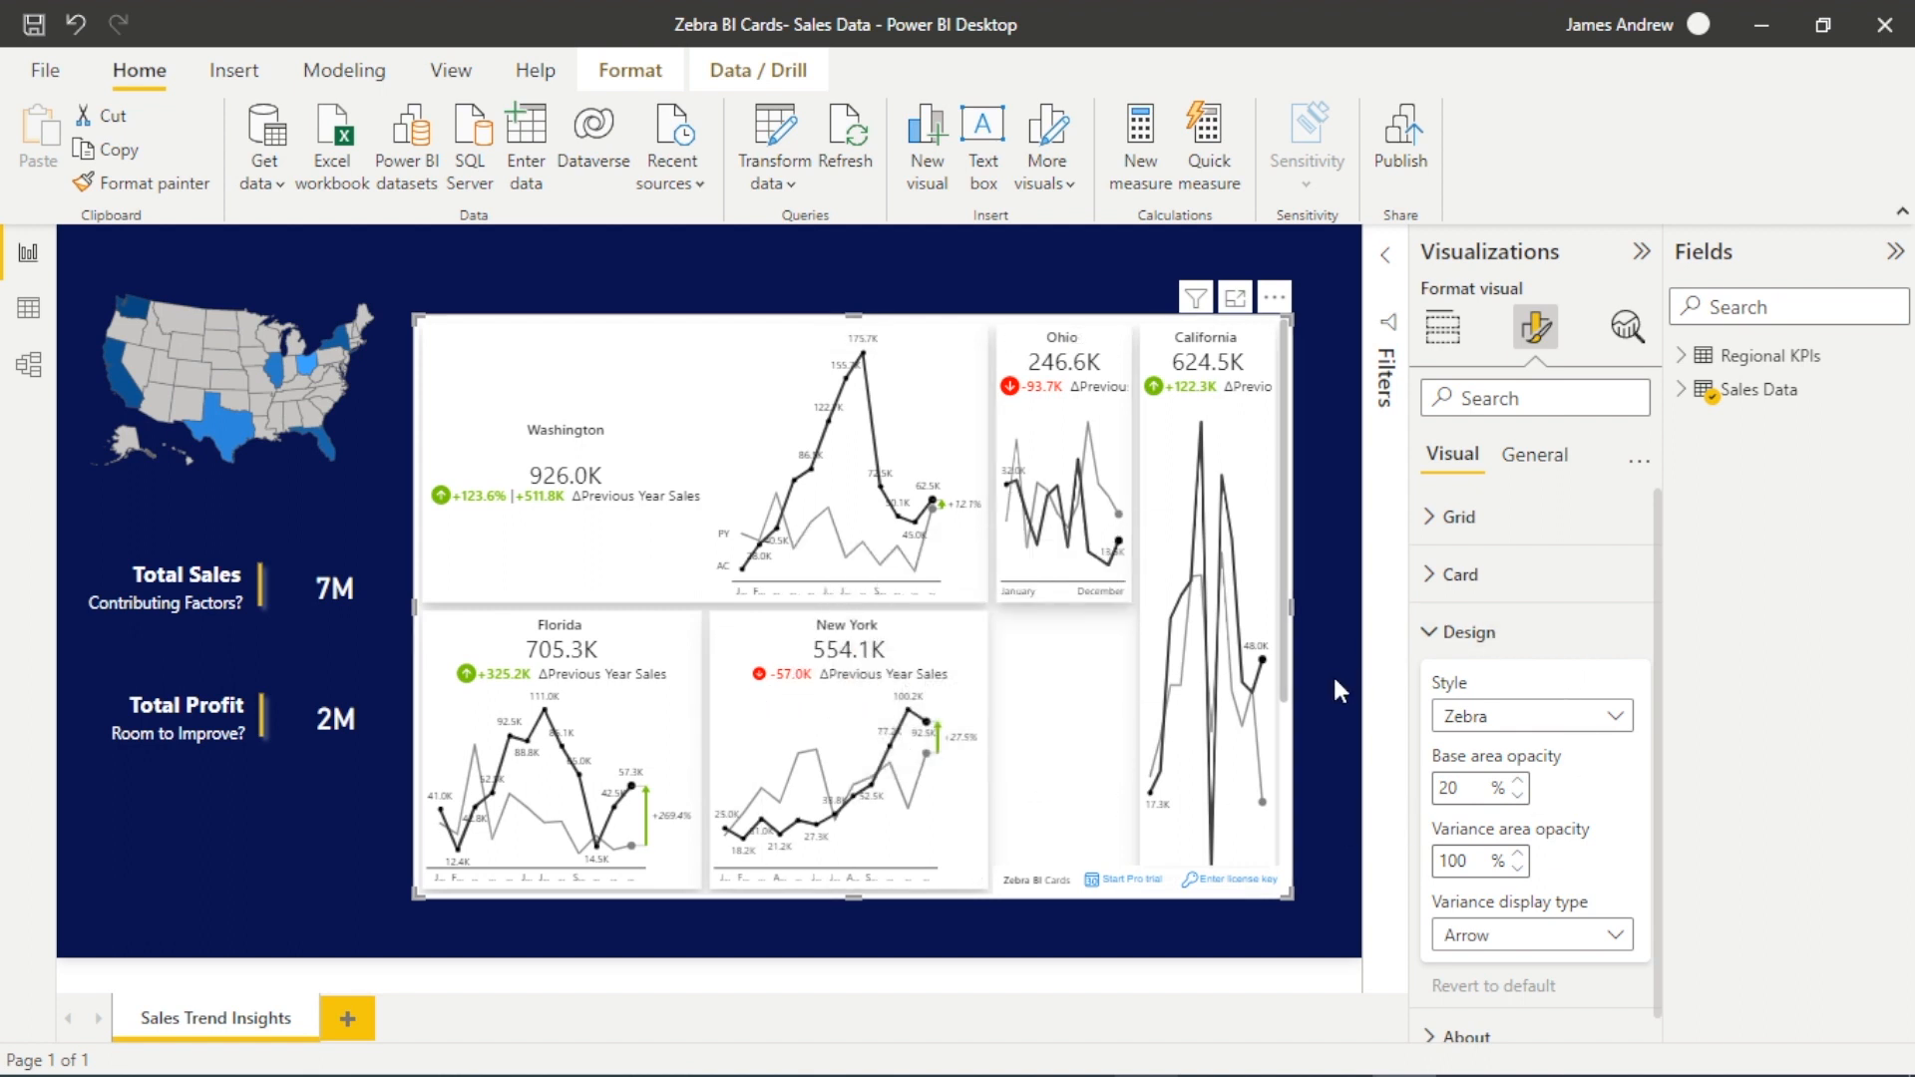
pyautogui.click(1438, 636)
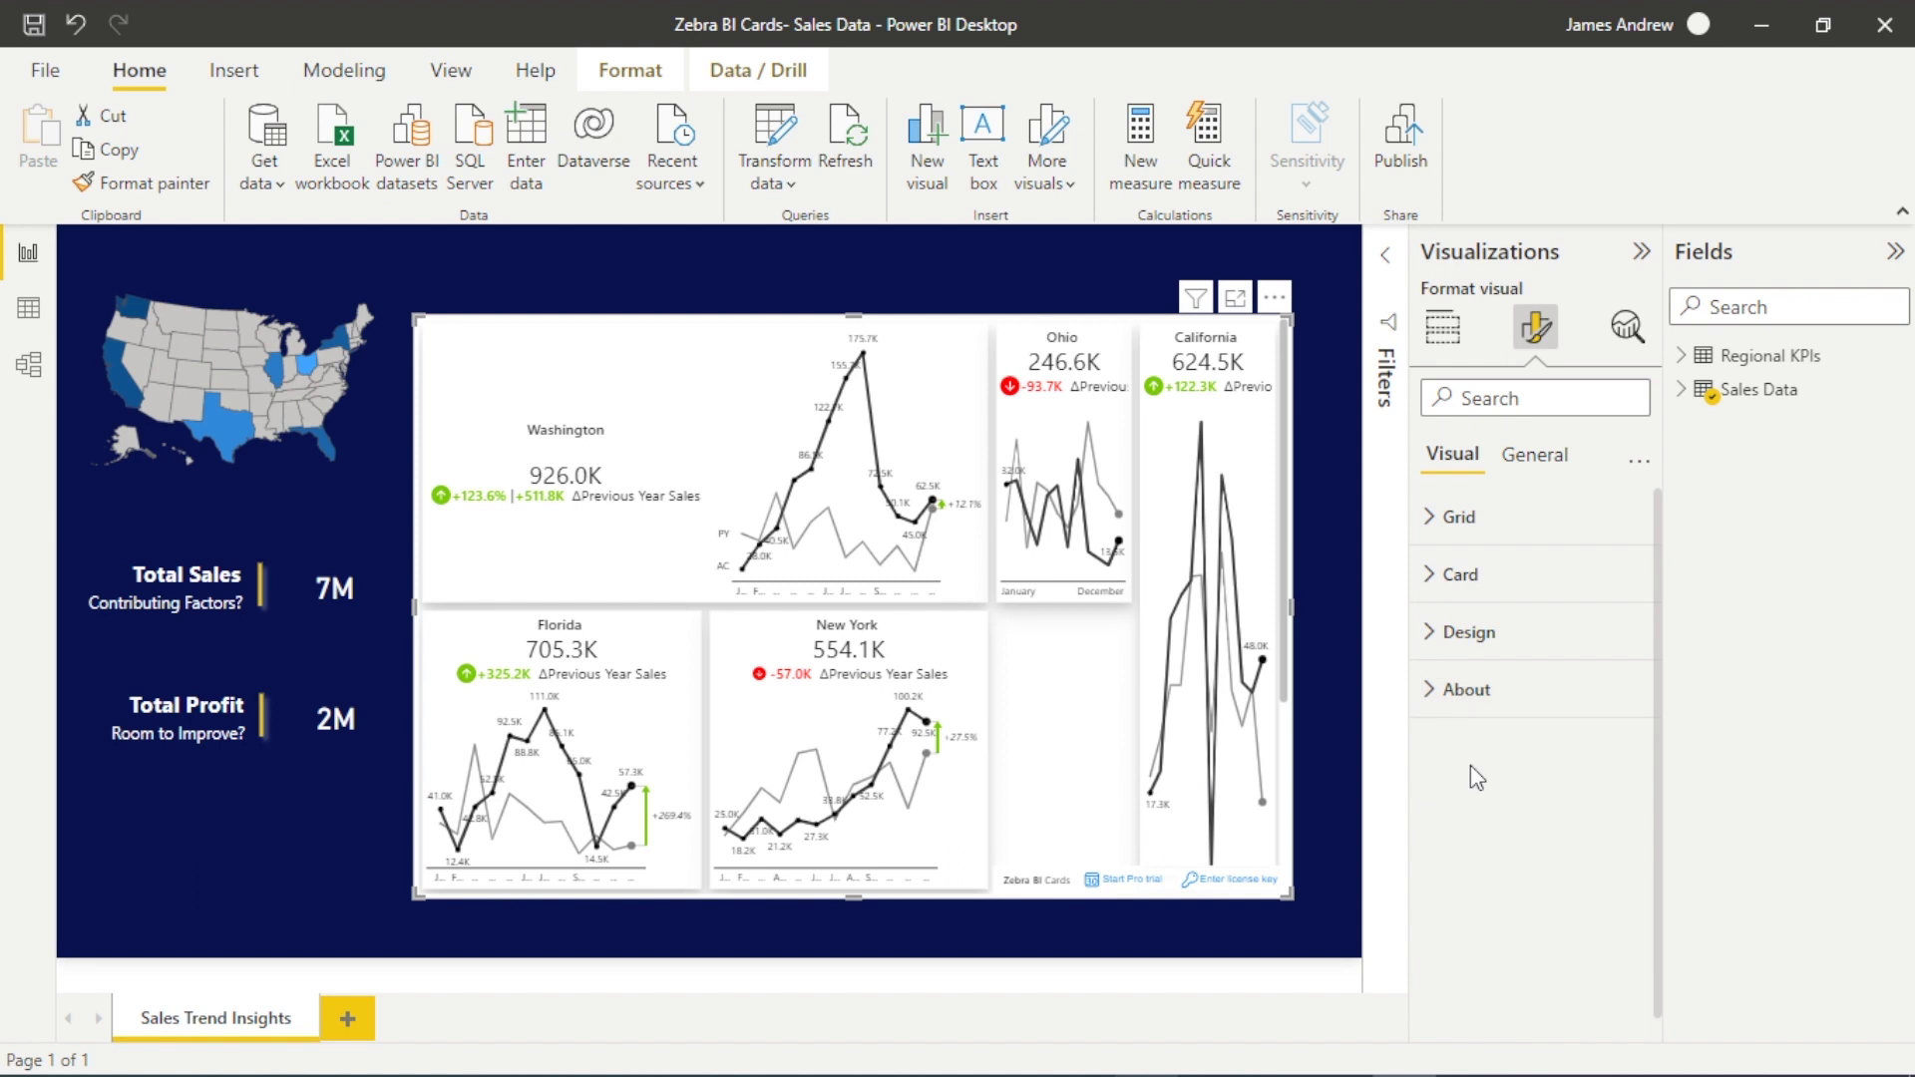
# Step: Draw the regional sales cards as column charts instead of line charts
pyautogui.click(1447, 632)
pyautogui.click(1539, 716)
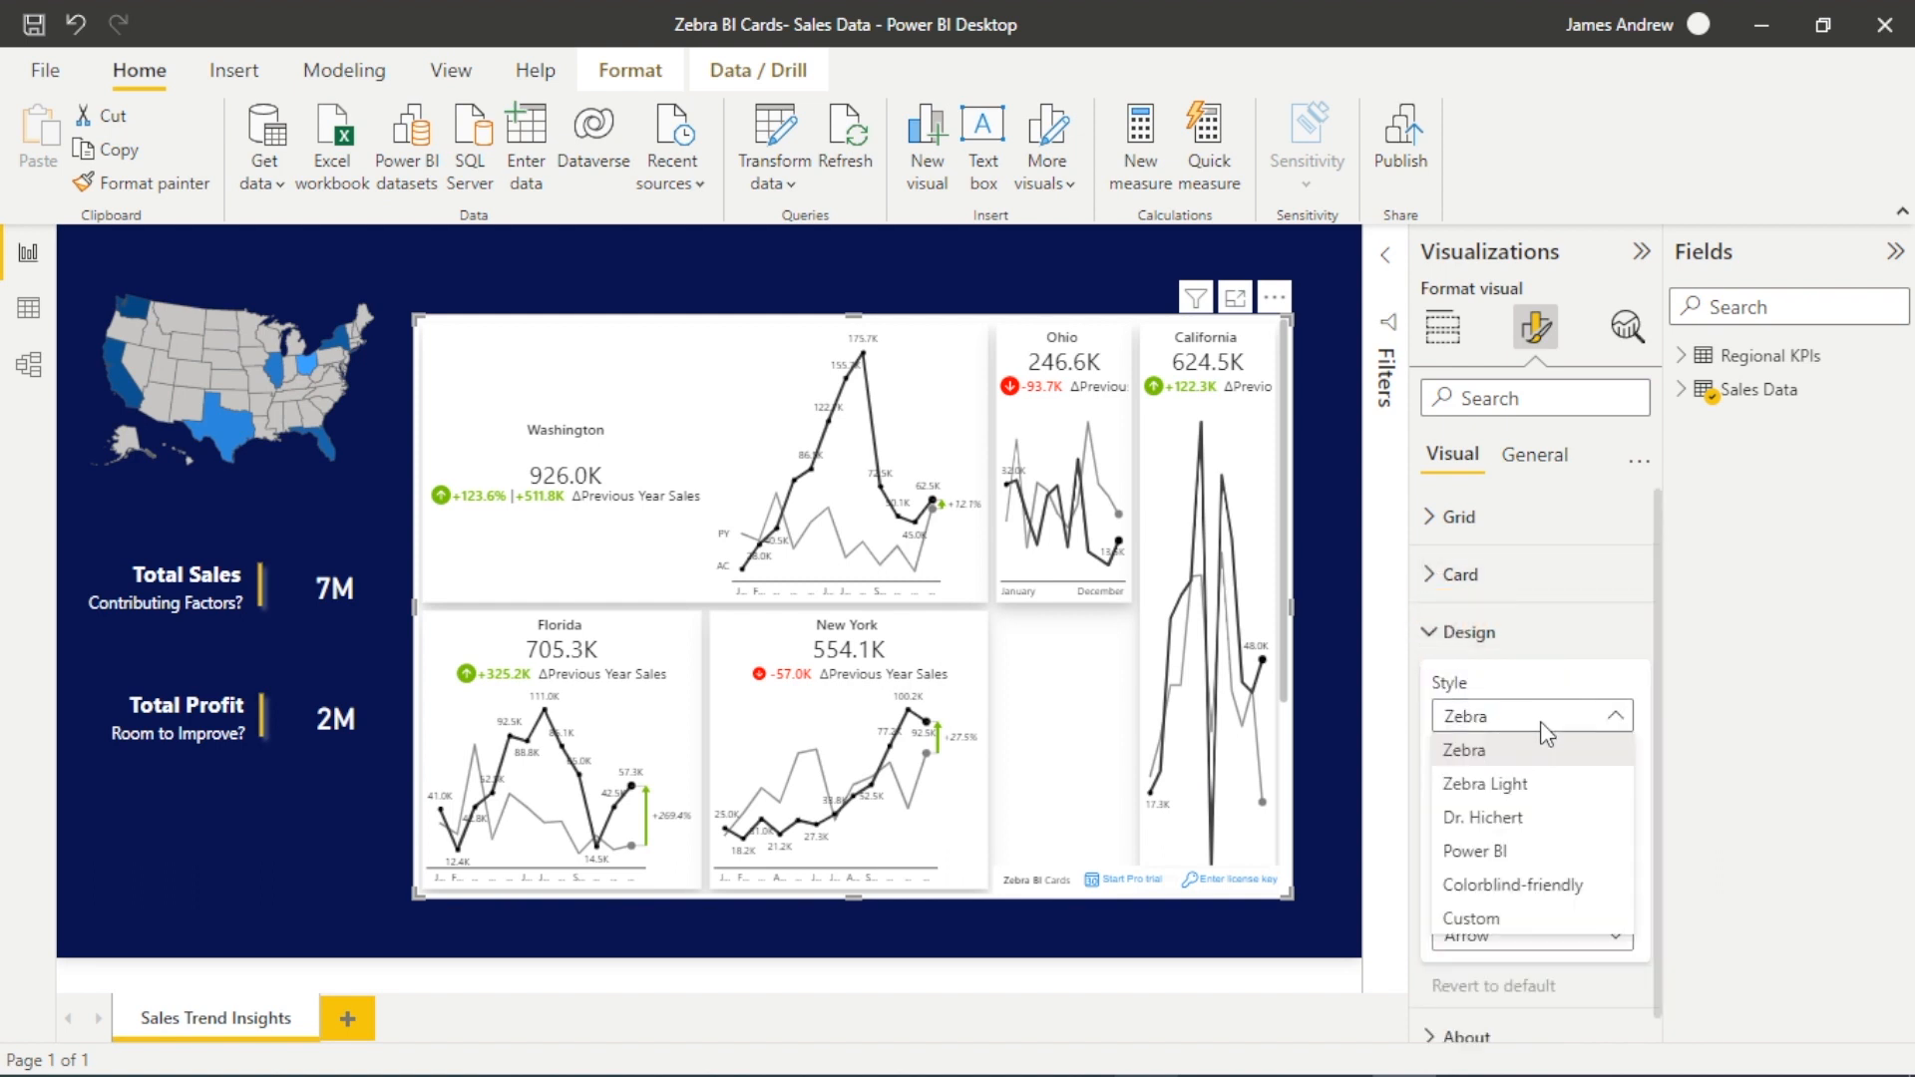
pyautogui.click(1434, 575)
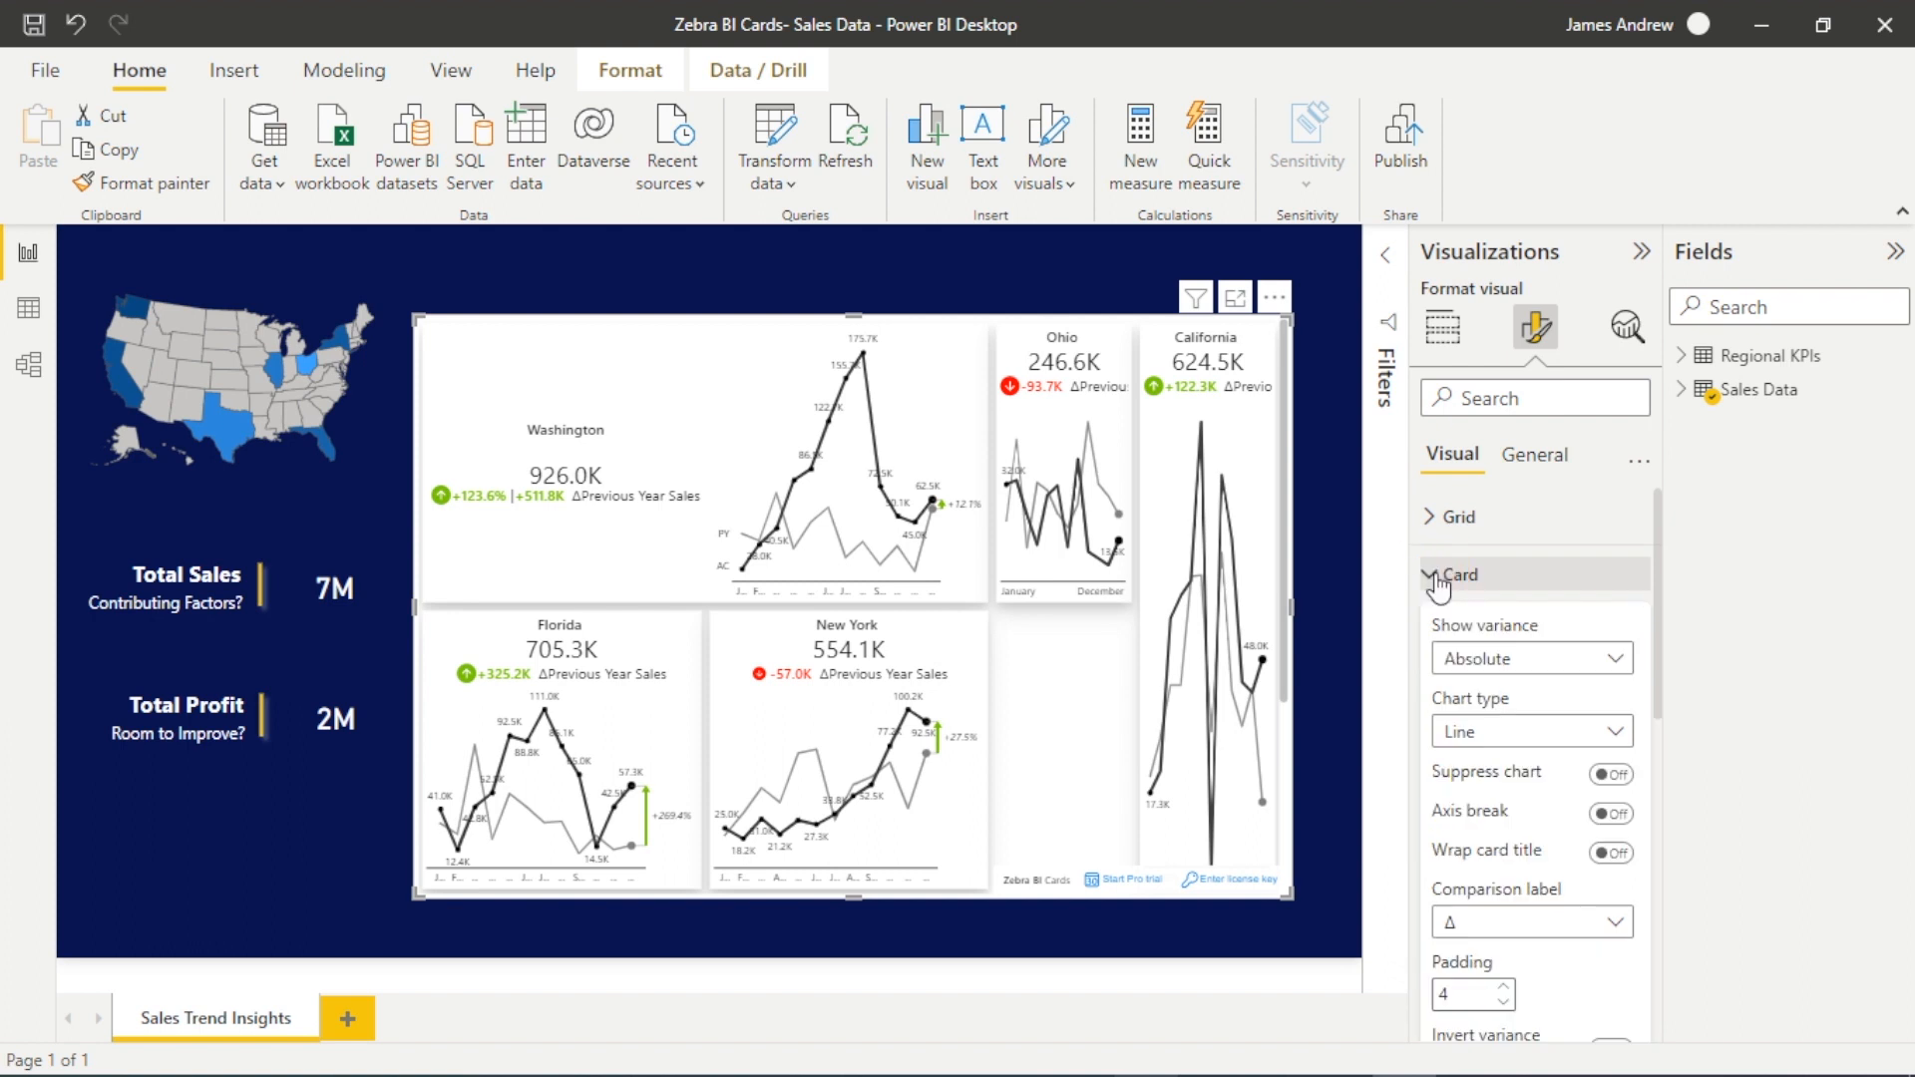
pyautogui.click(1489, 732)
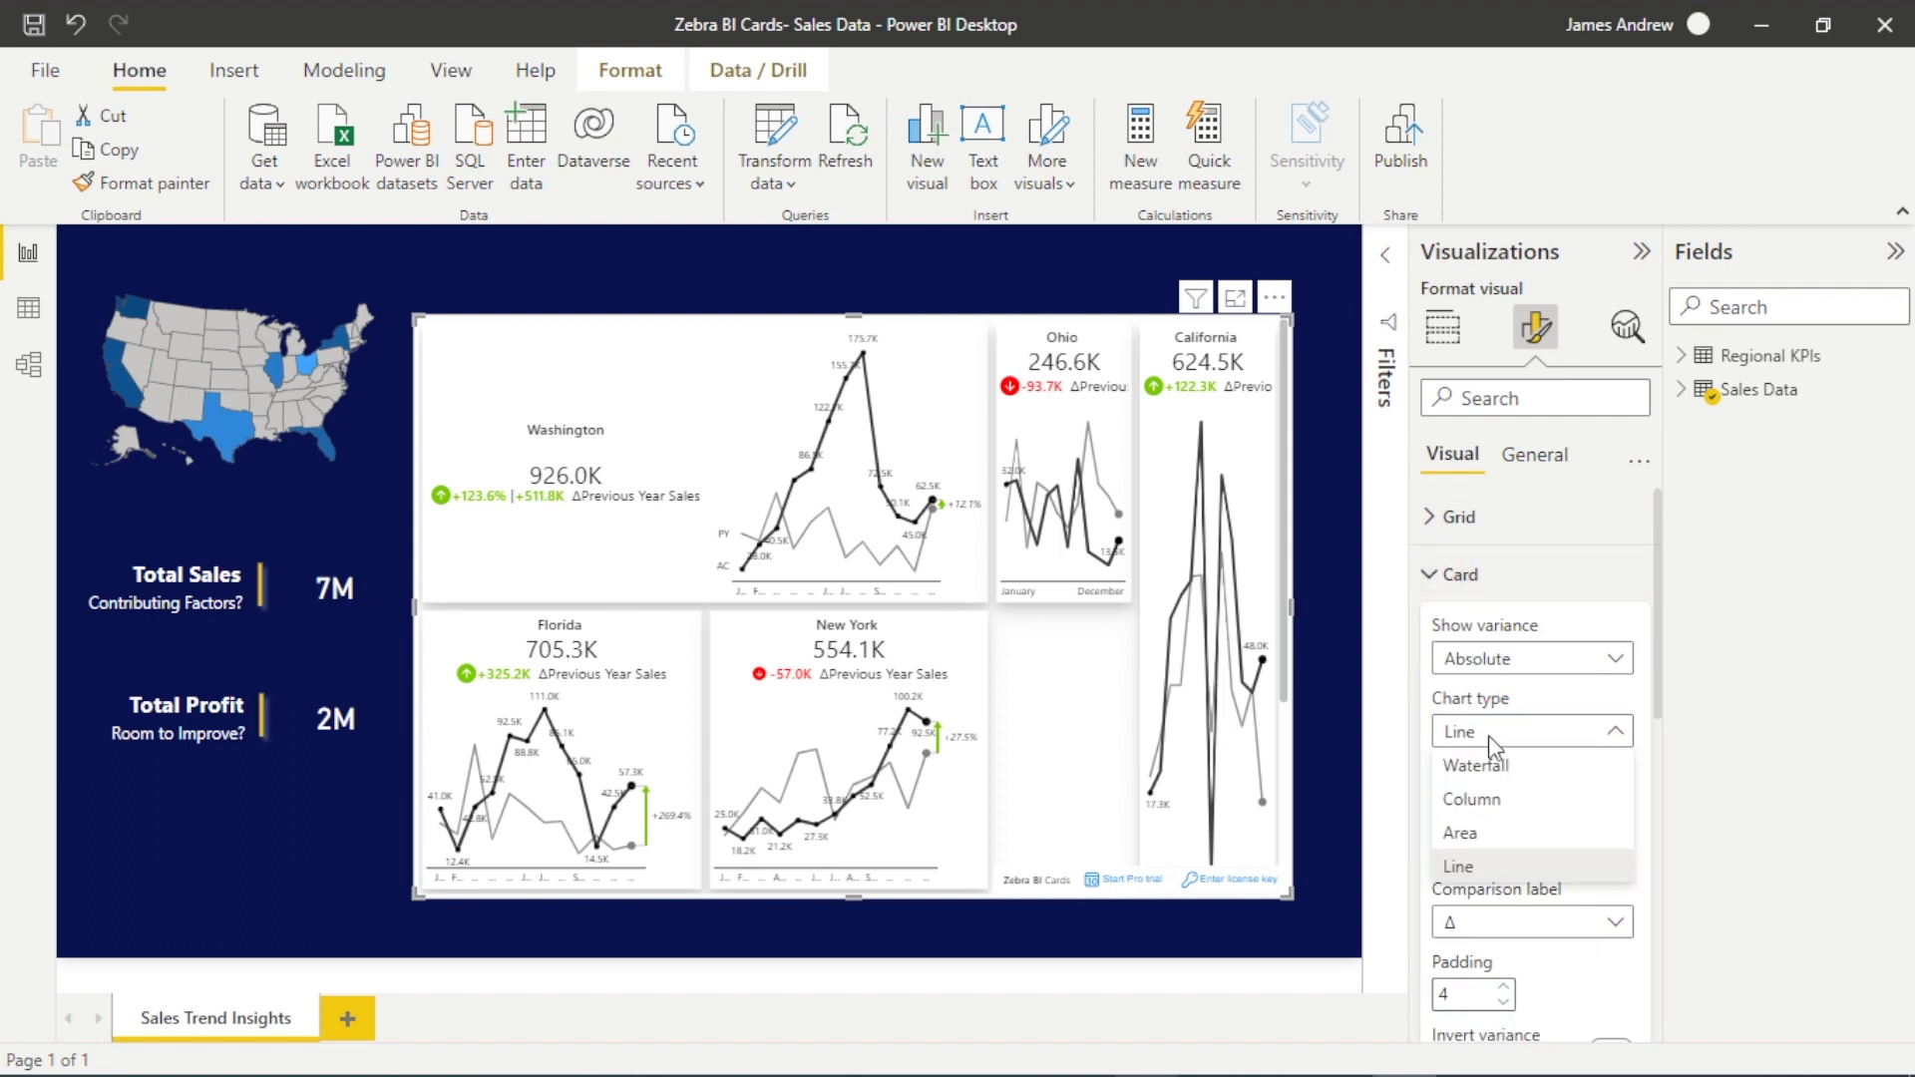
pyautogui.click(1504, 799)
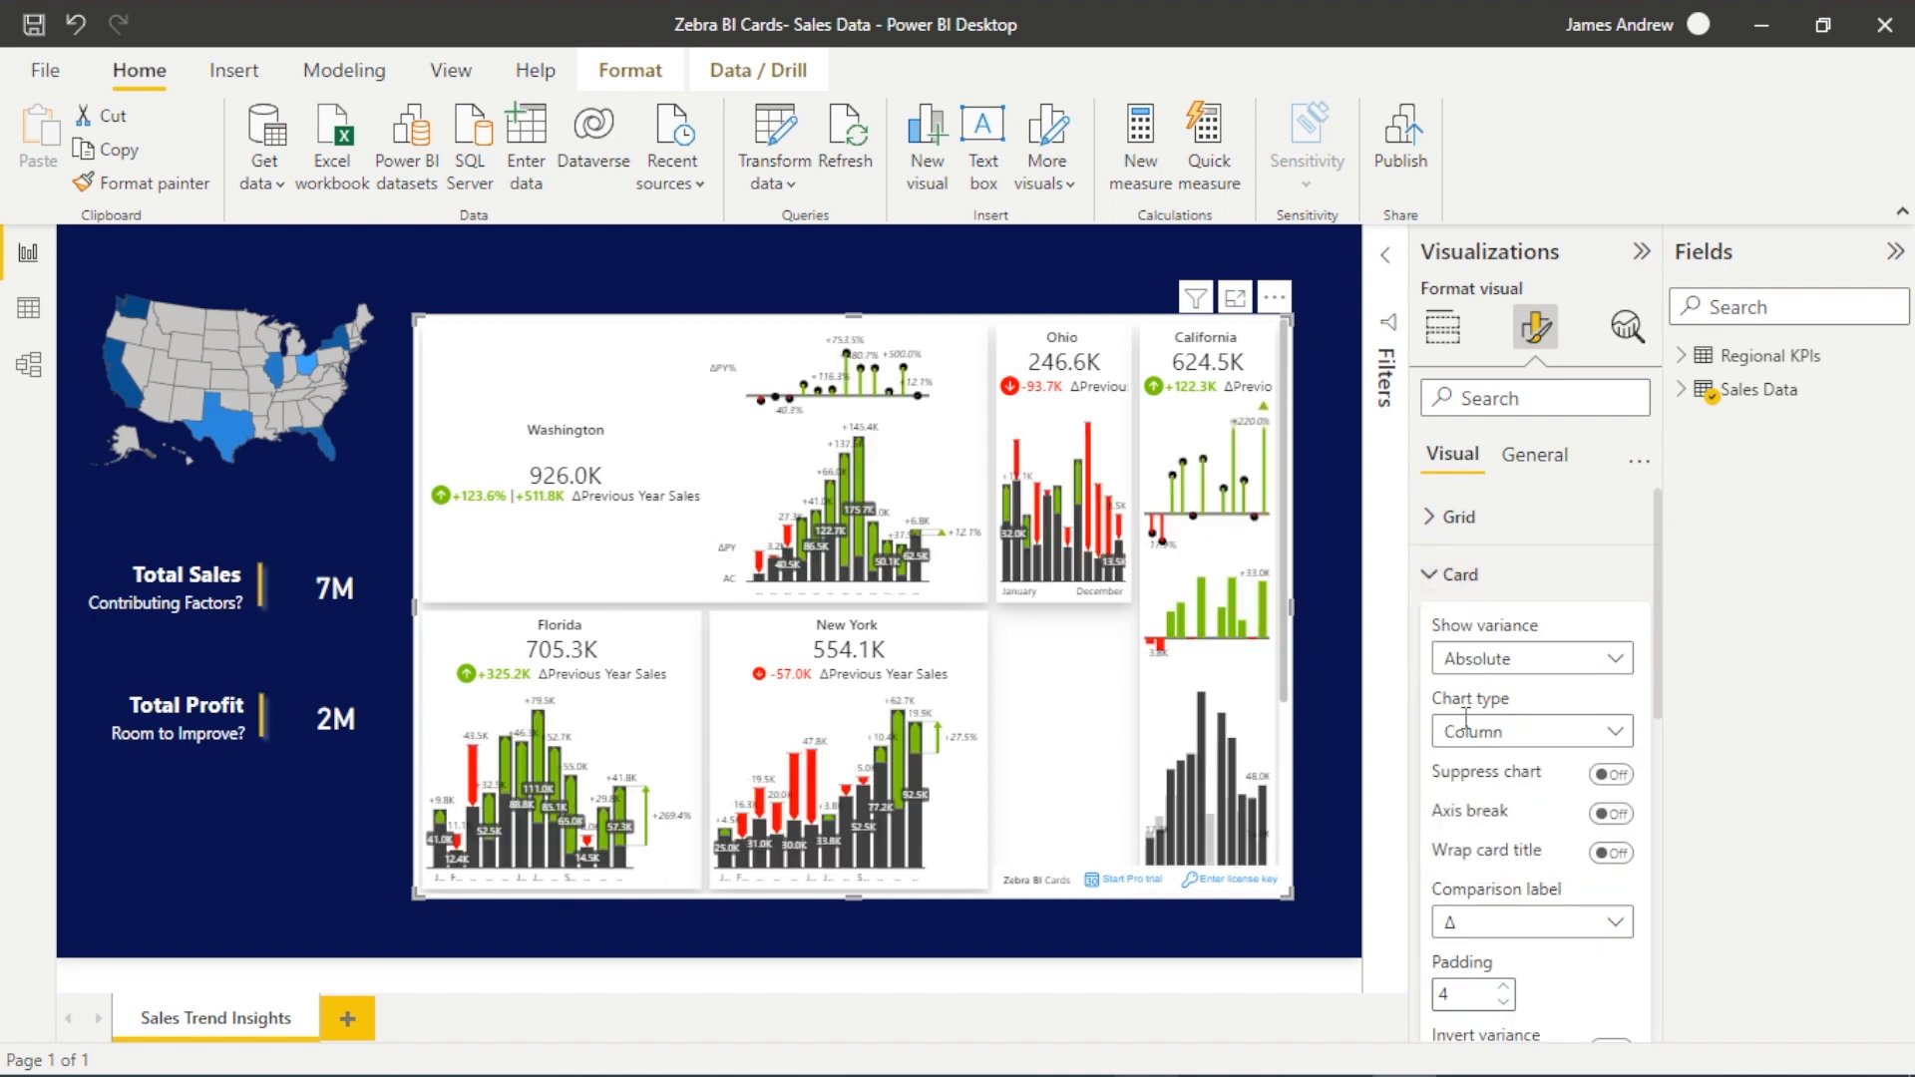
# Step: Try the Colorblind-friendly colour style, then return the cards to the Zebra style
pyautogui.click(1443, 575)
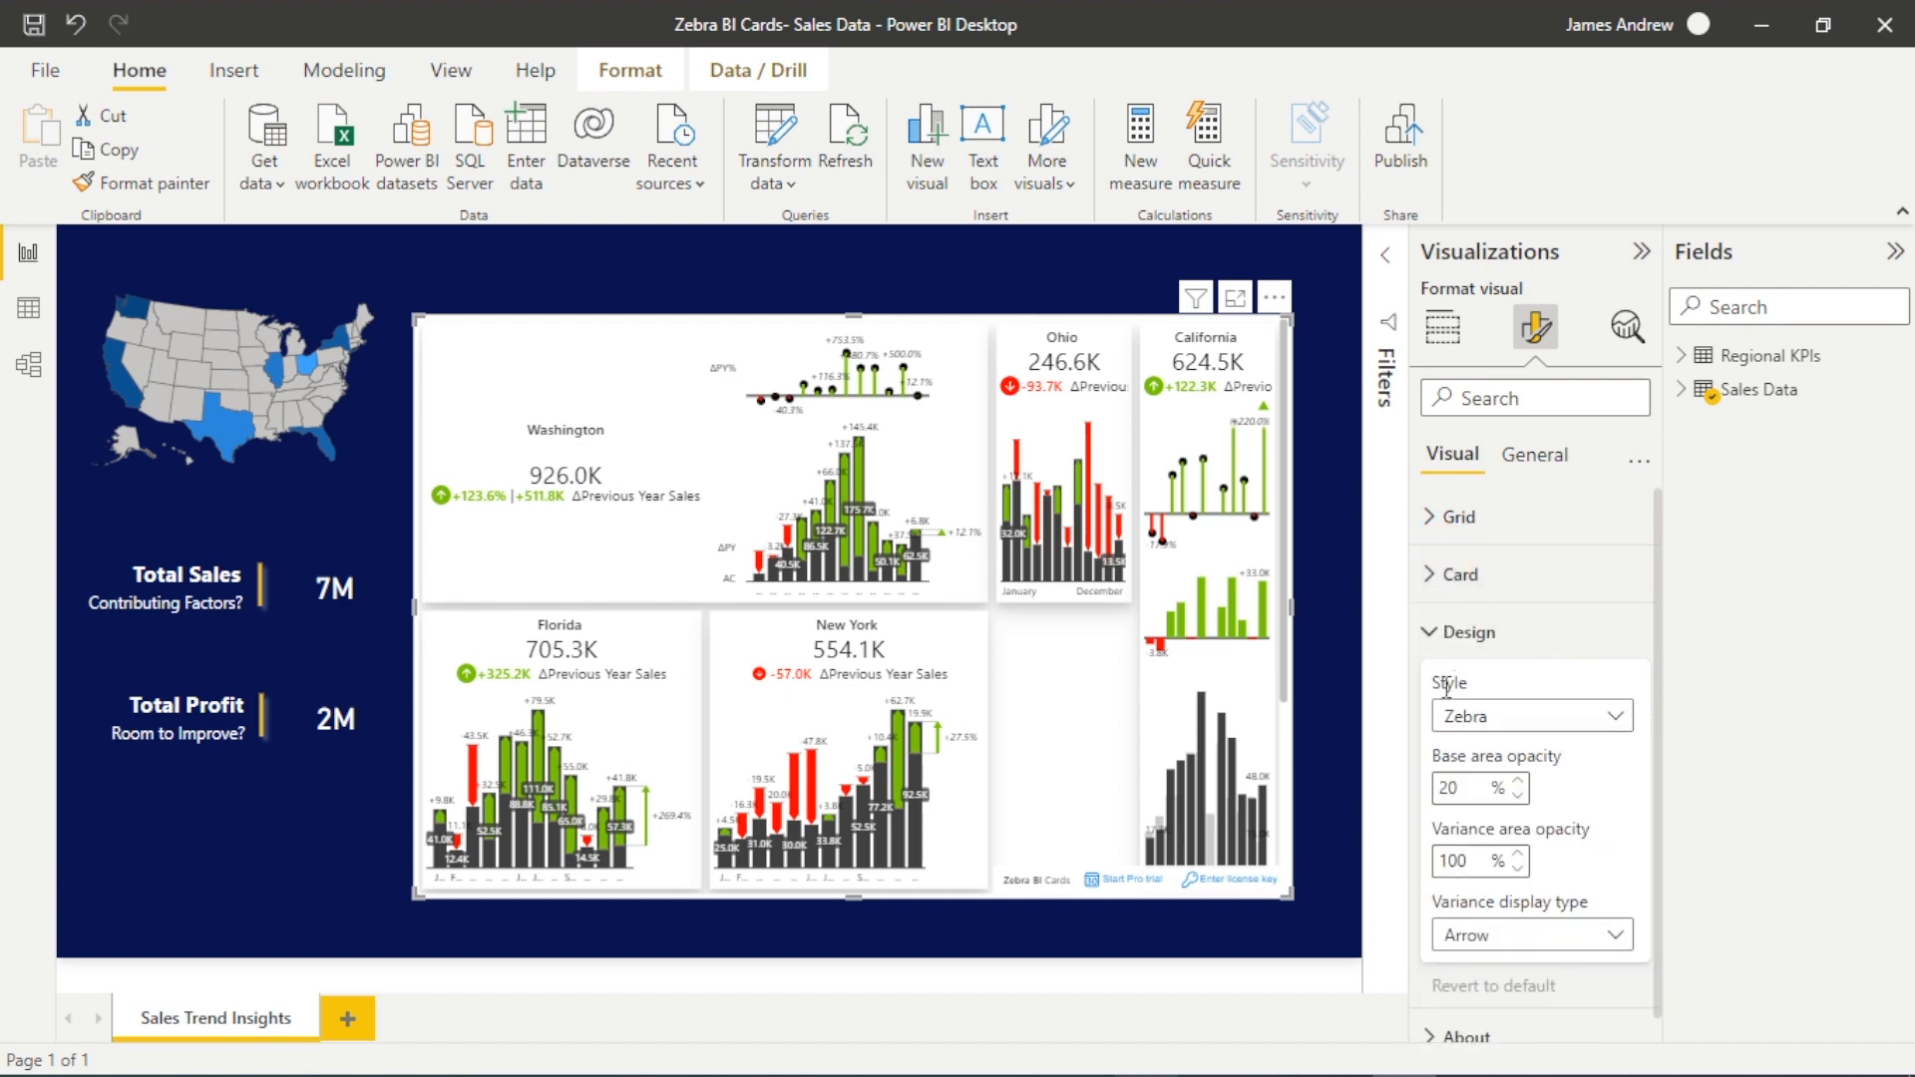
pyautogui.click(1487, 724)
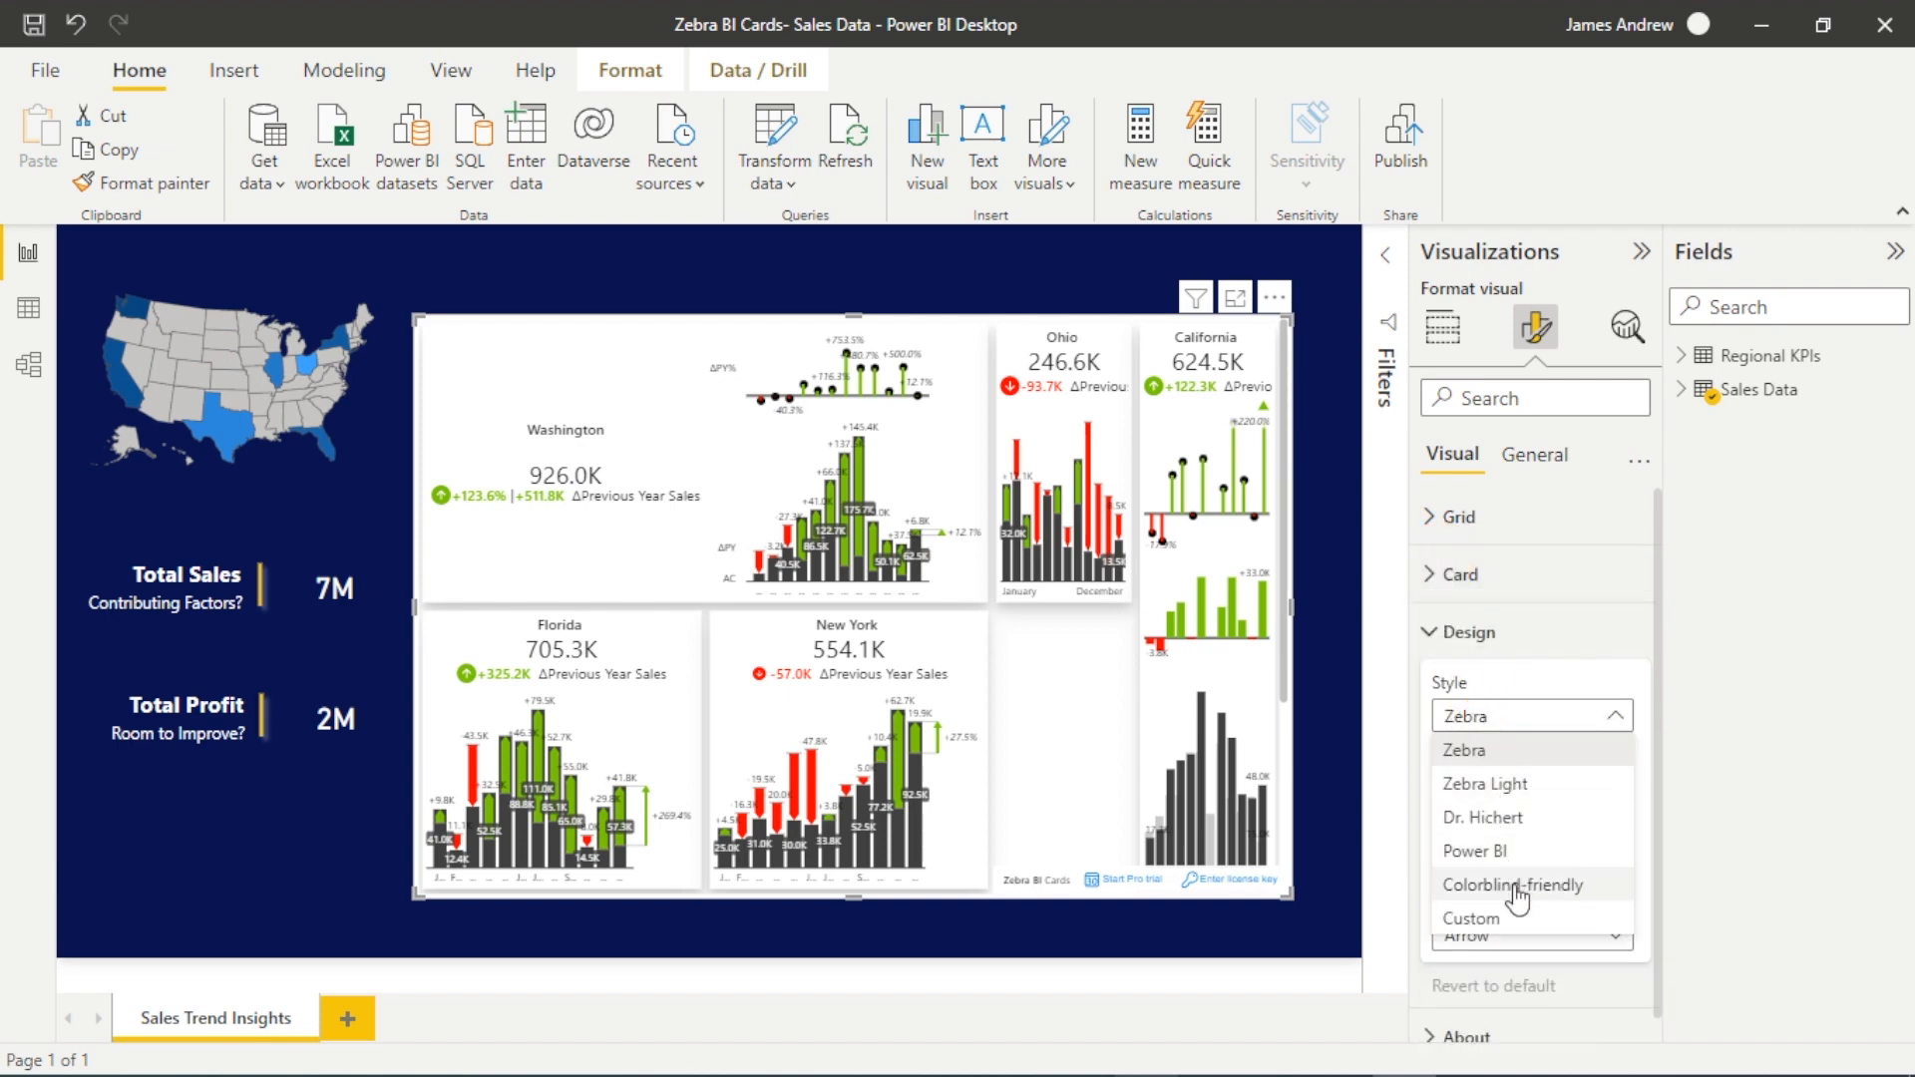
pyautogui.click(1523, 965)
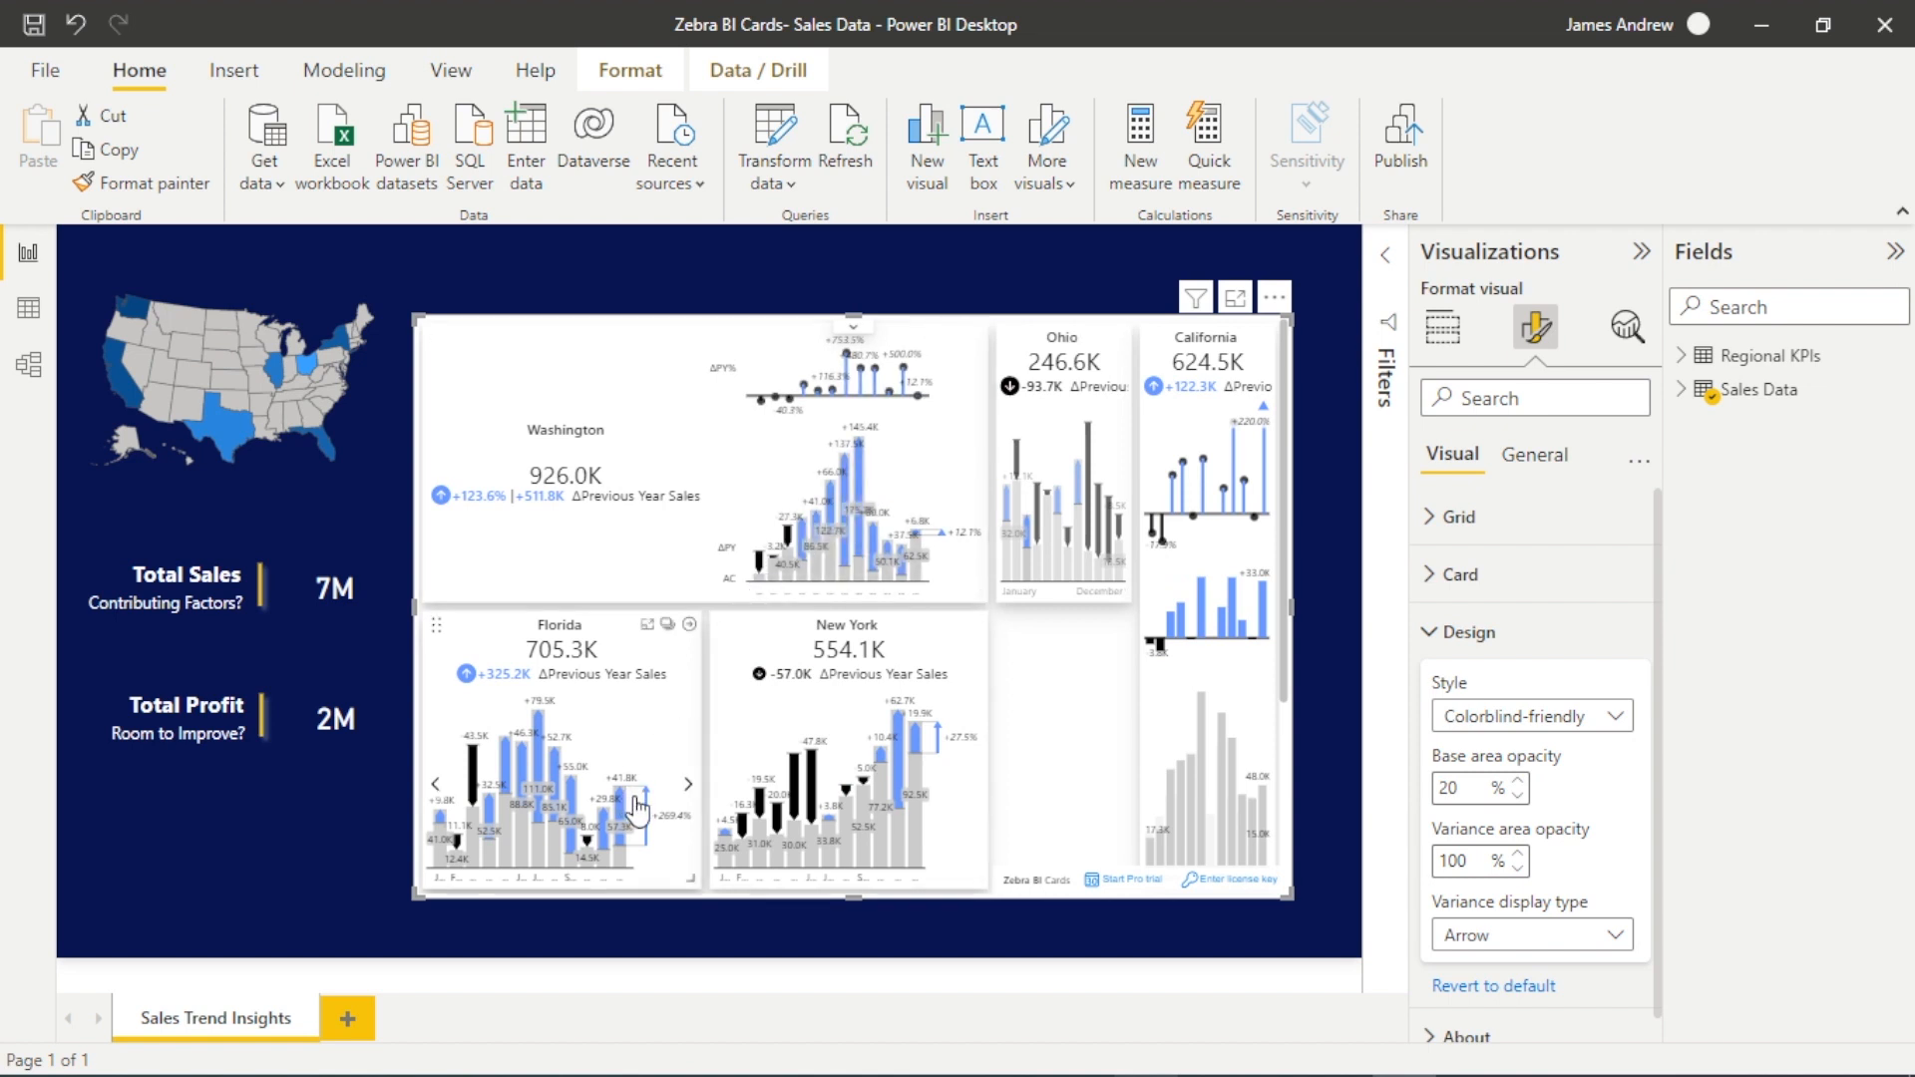
pyautogui.click(1589, 717)
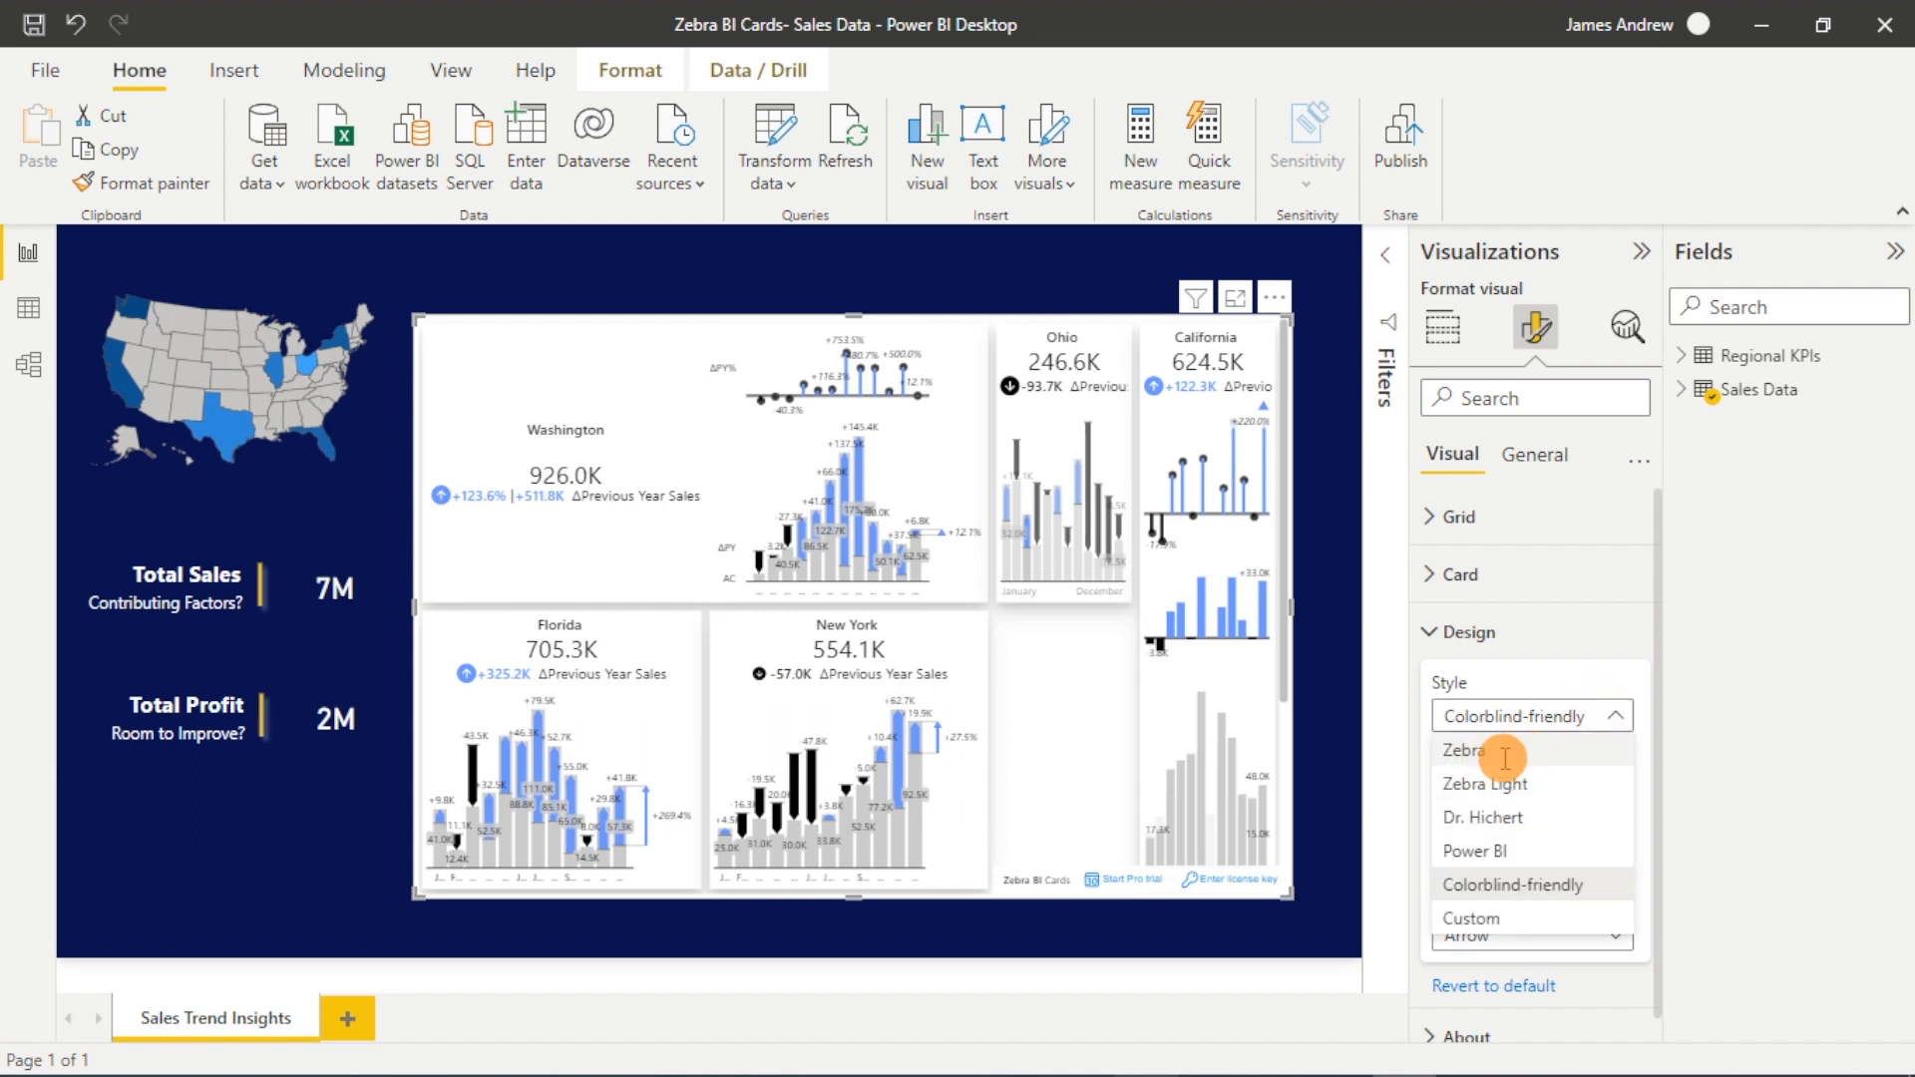
pyautogui.click(1474, 750)
pyautogui.click(1437, 635)
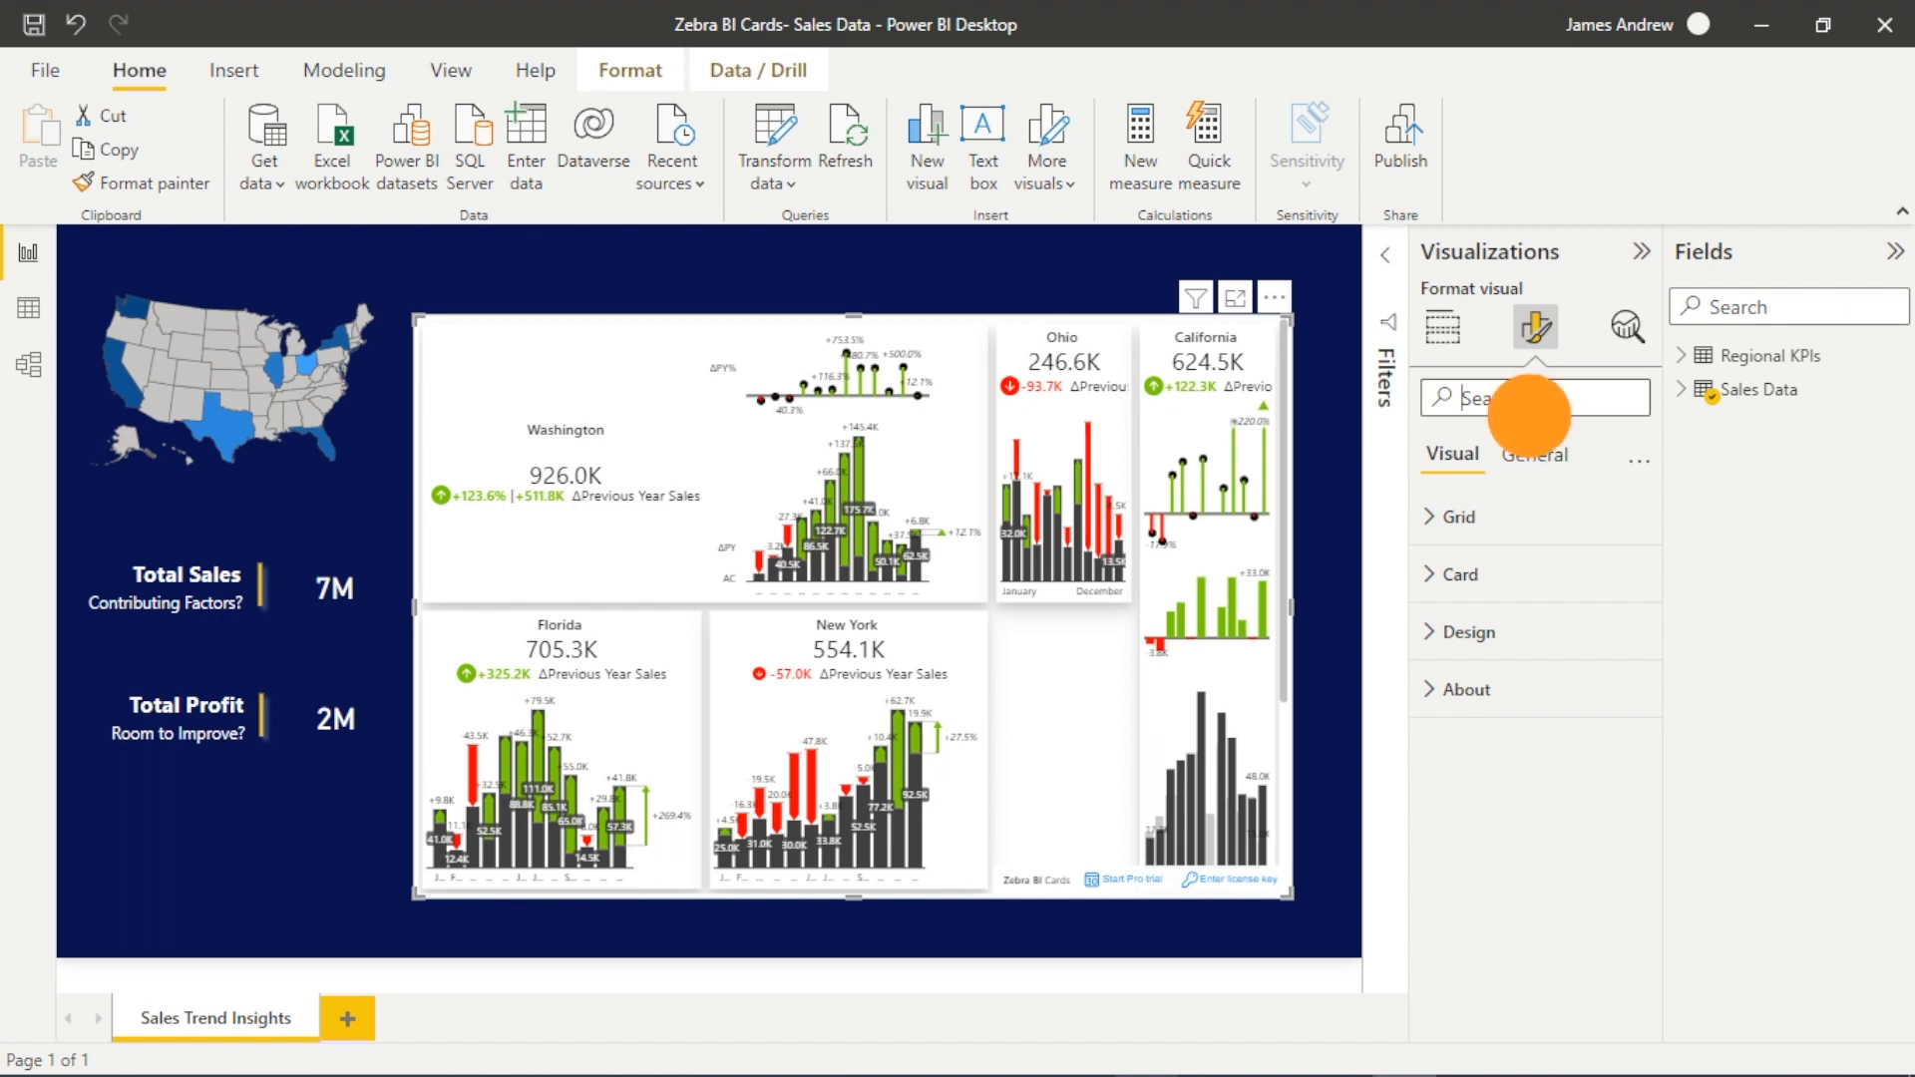
pyautogui.write('backg')
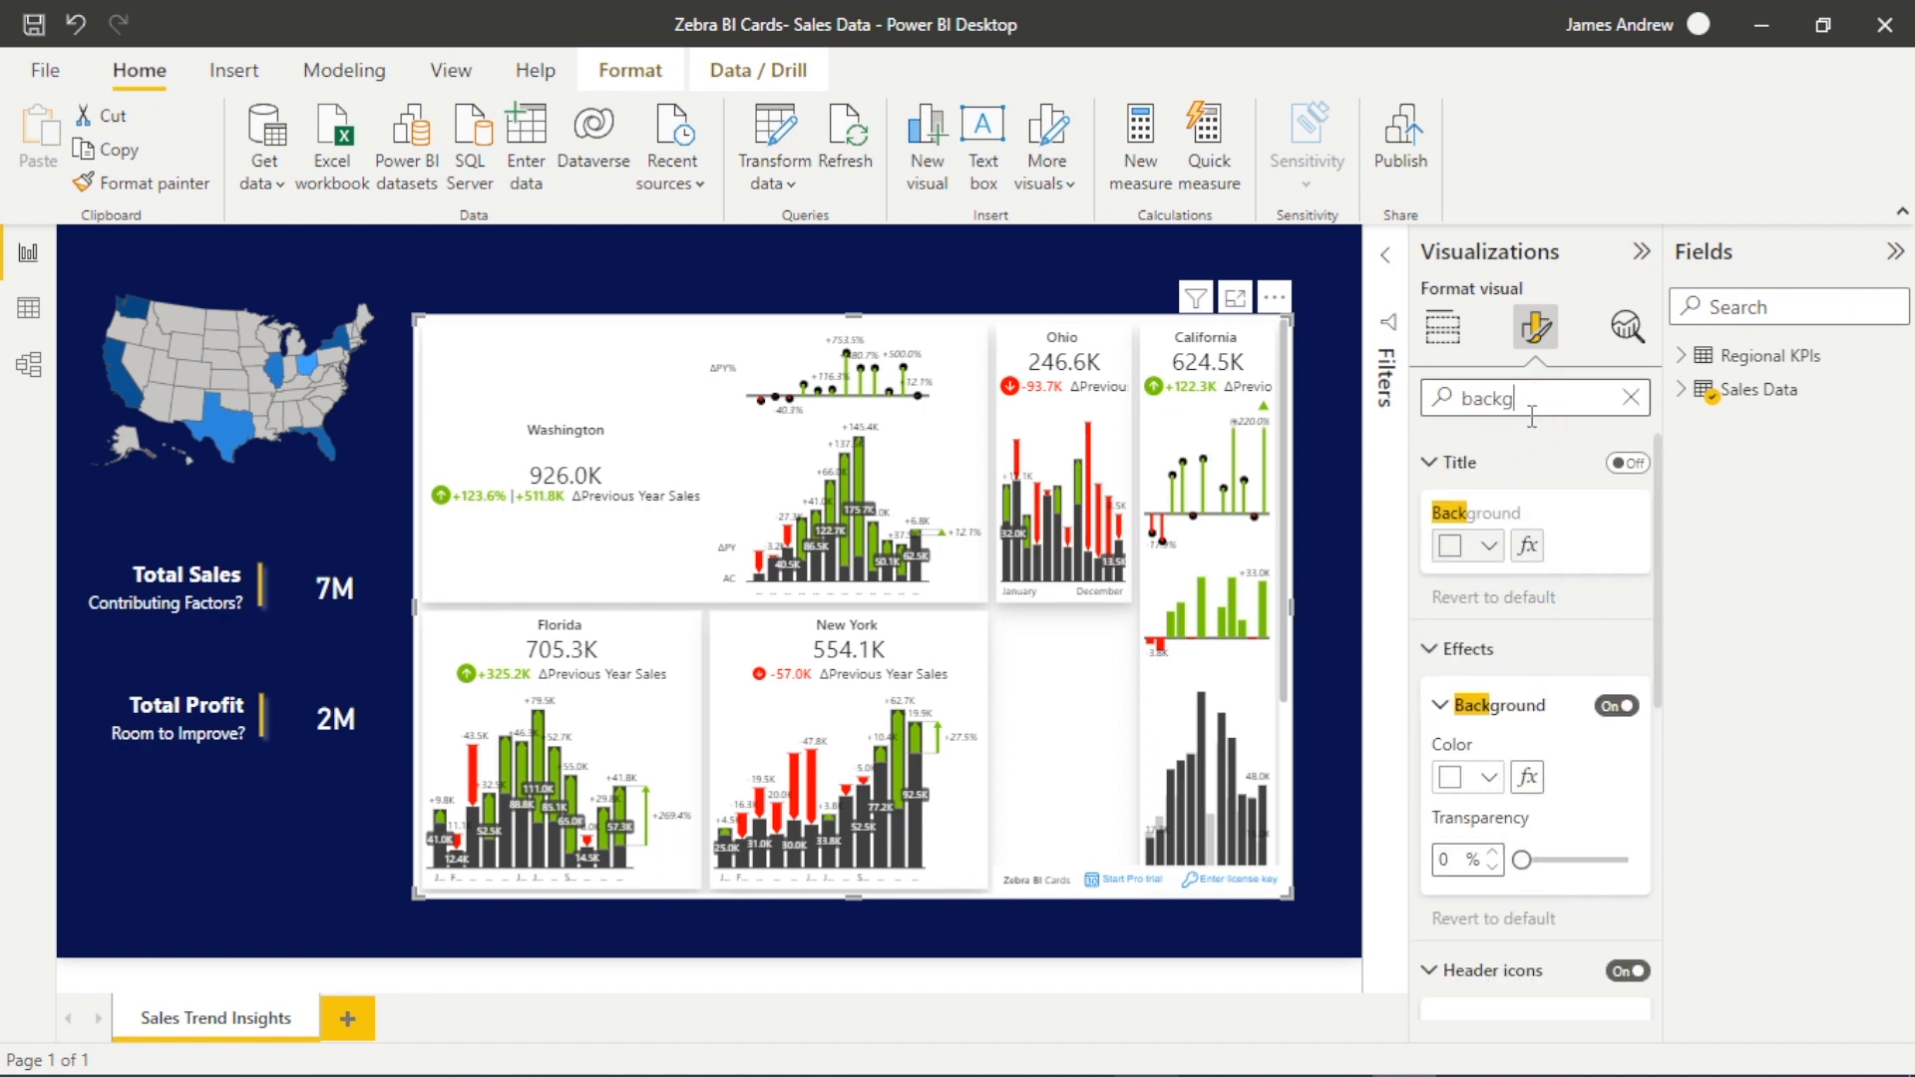
pyautogui.write('round')
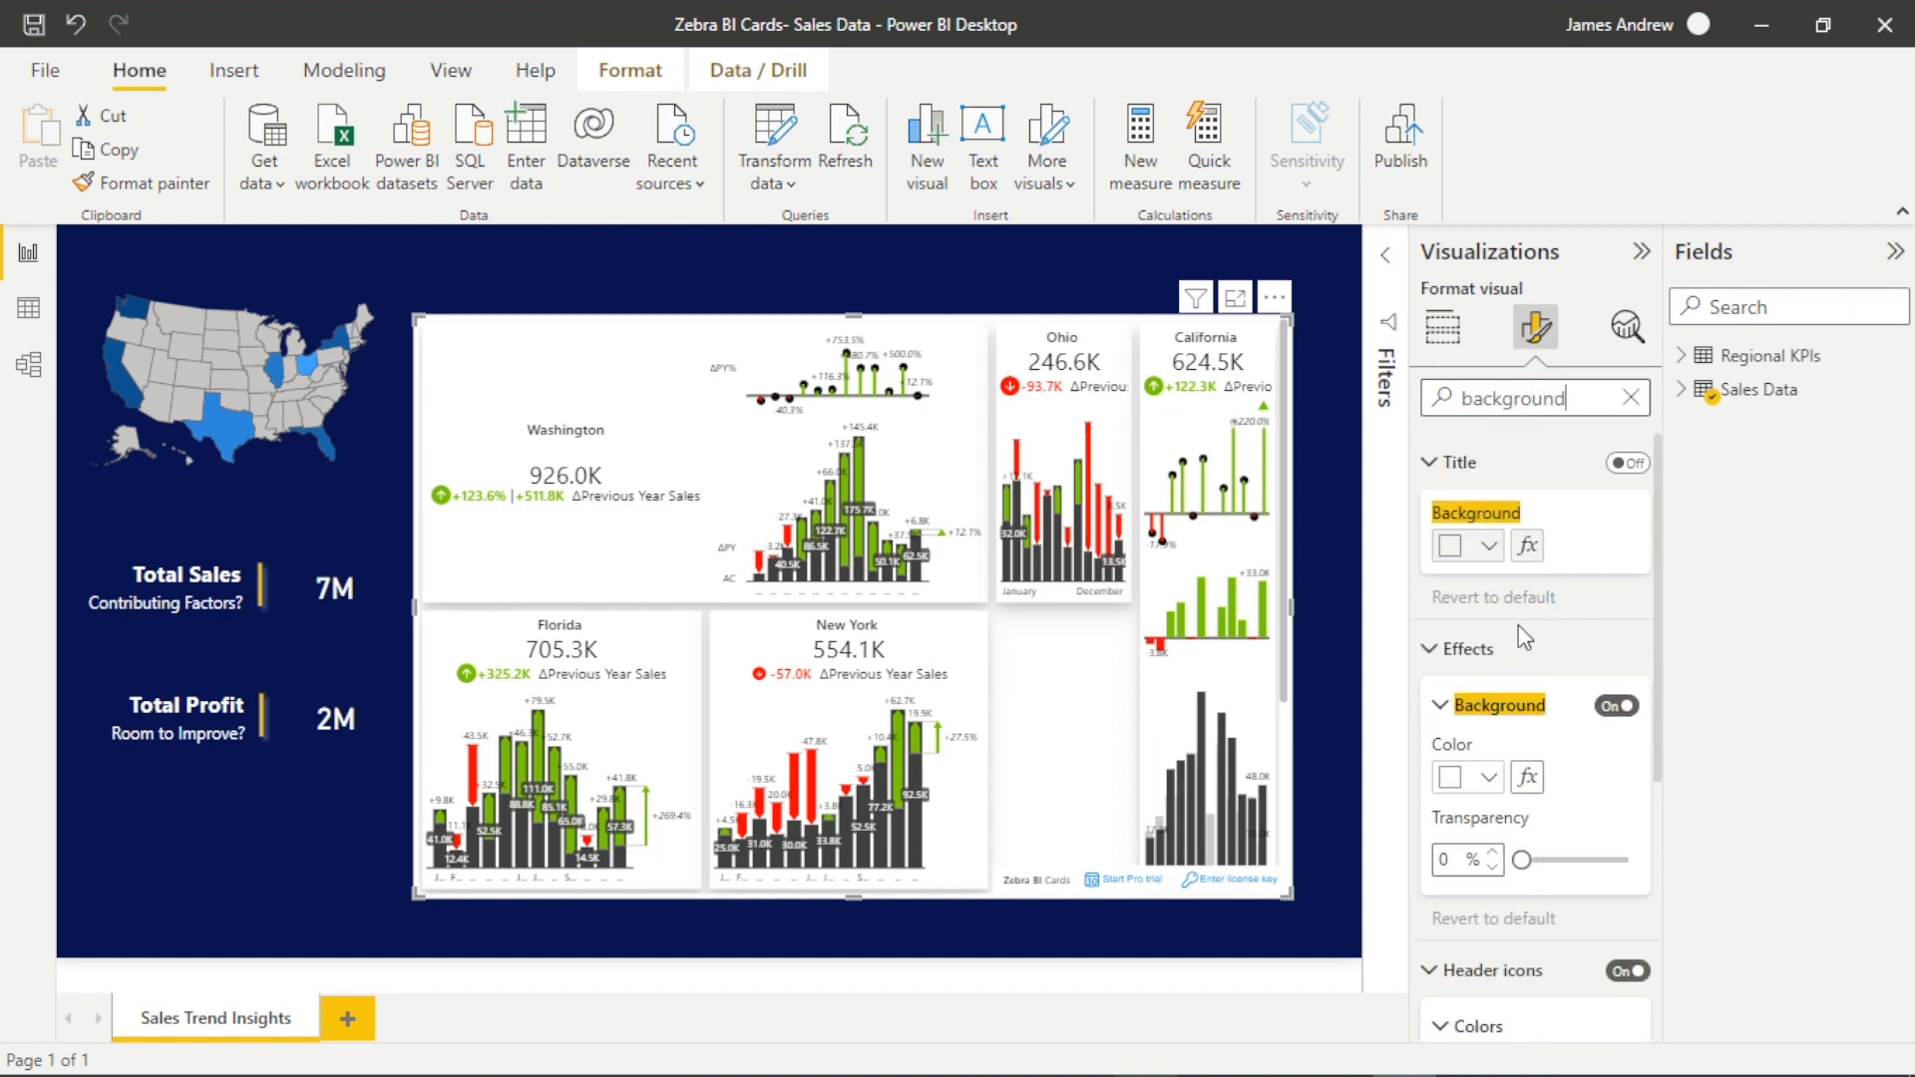
# Step: Turn off the visual's background, enlarge Washington, shrink Ohio, and filter to California (1M sales, 336K profit)
pyautogui.click(1619, 704)
pyautogui.click(995, 607)
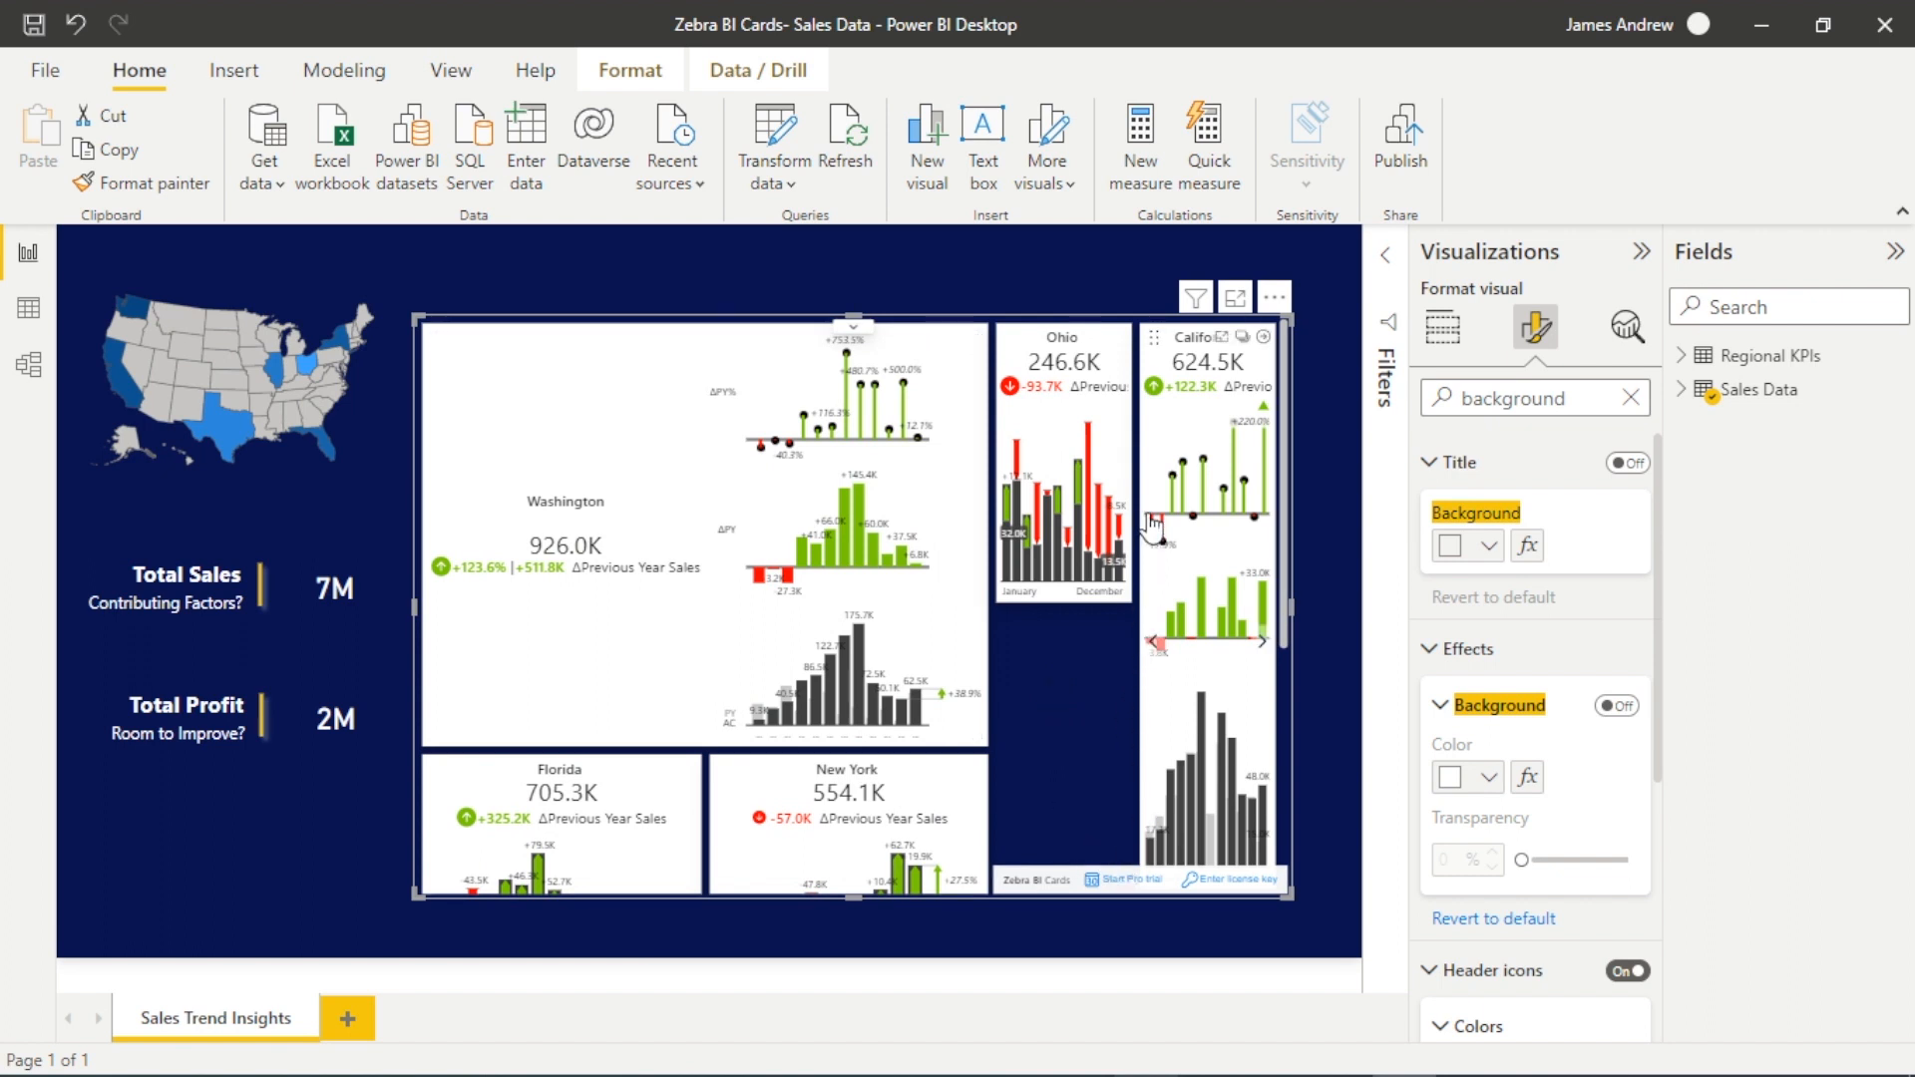
pyautogui.click(1124, 594)
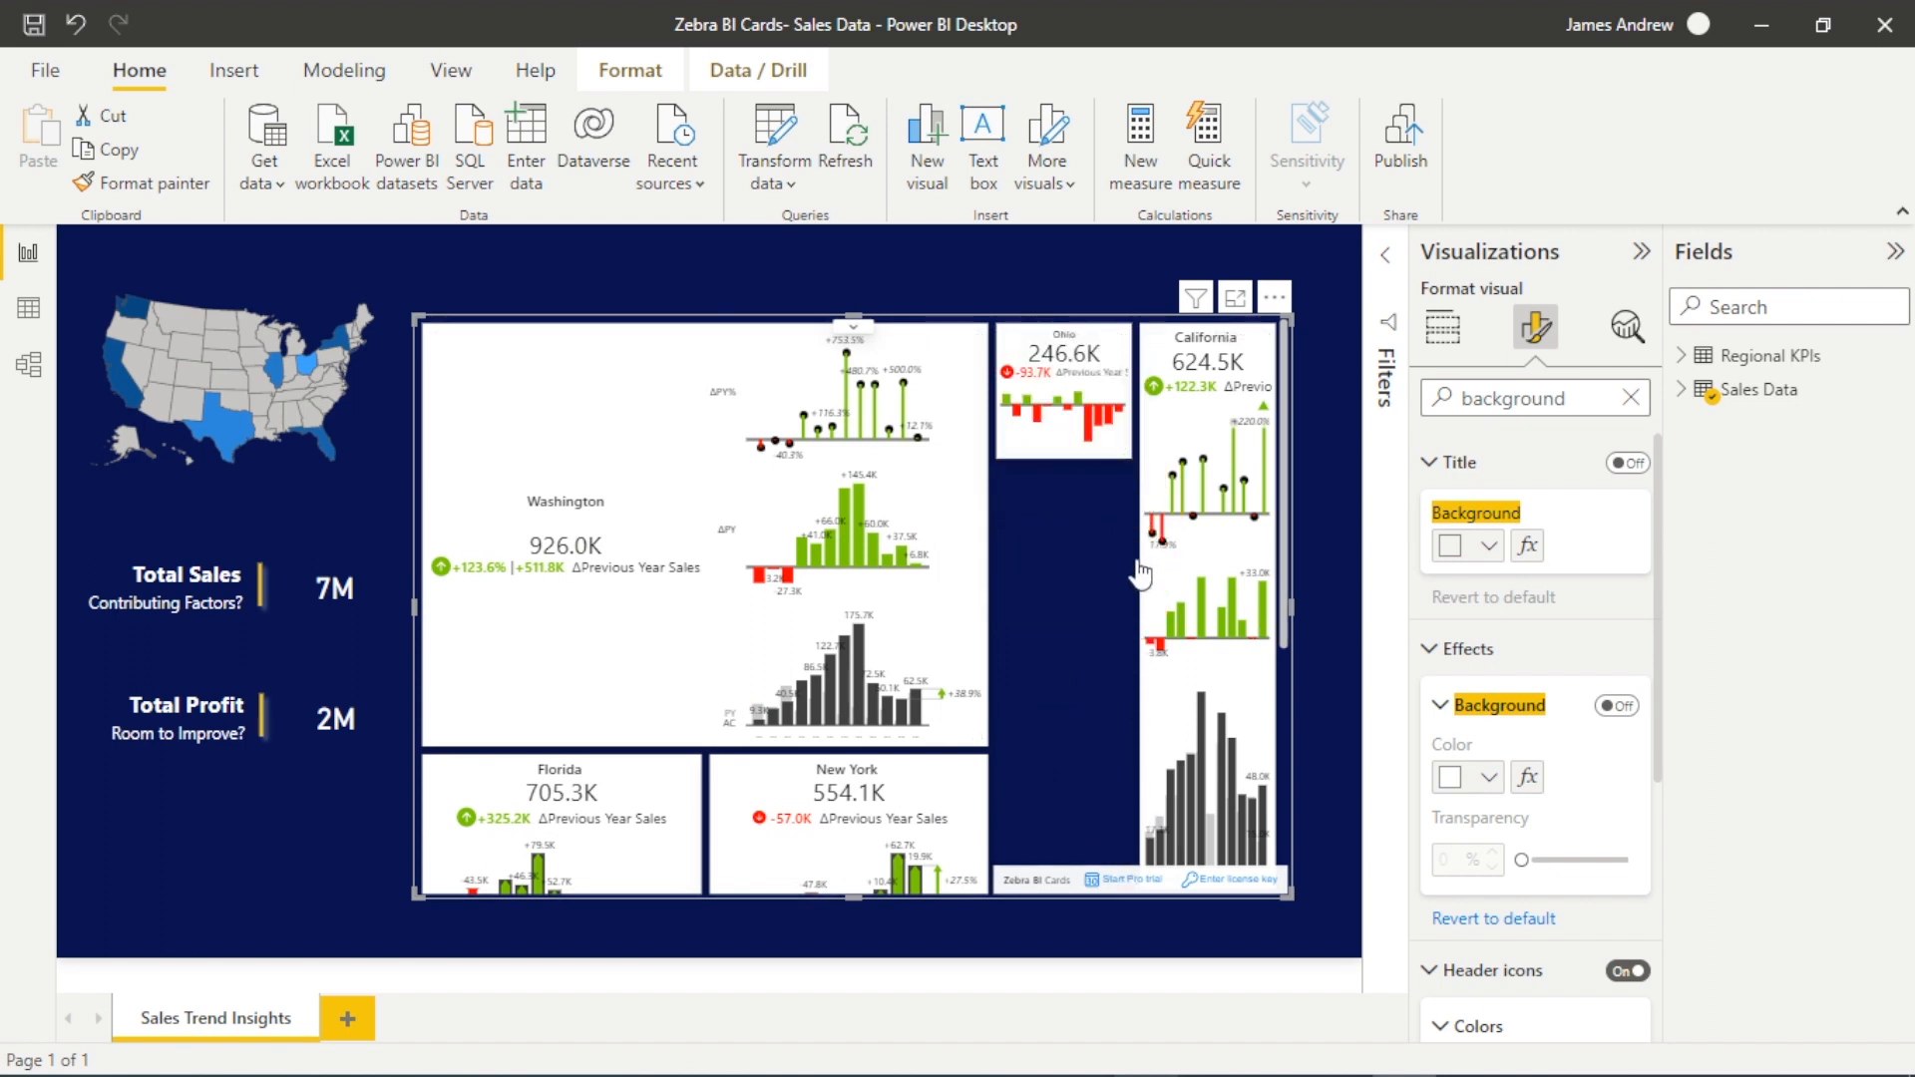
pyautogui.click(1157, 687)
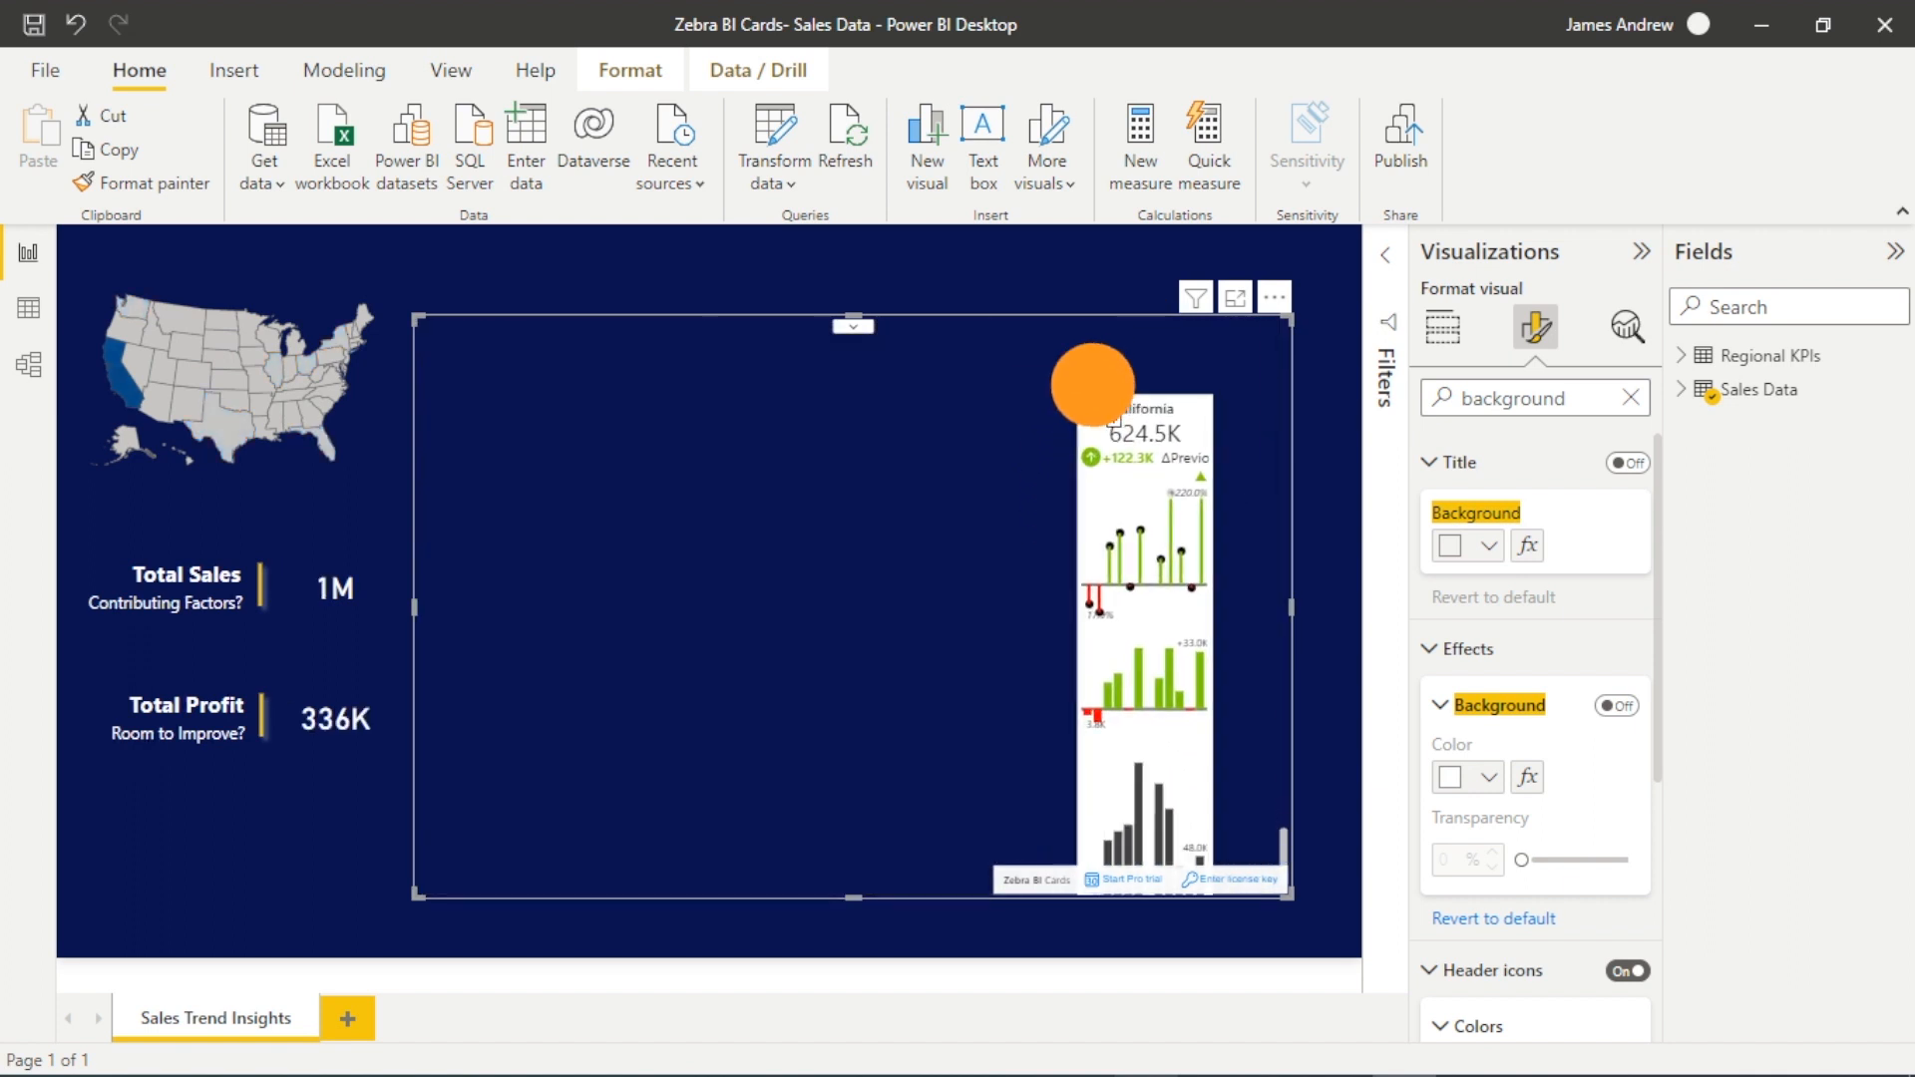
# Step: Switch to Build visual and clear the California filter by selecting the card again
pyautogui.moveTo(1145, 339); pyautogui.dragTo(1091, 385)
pyautogui.scroll(2, 1094, 584)
pyautogui.scroll(3, 1100, 556)
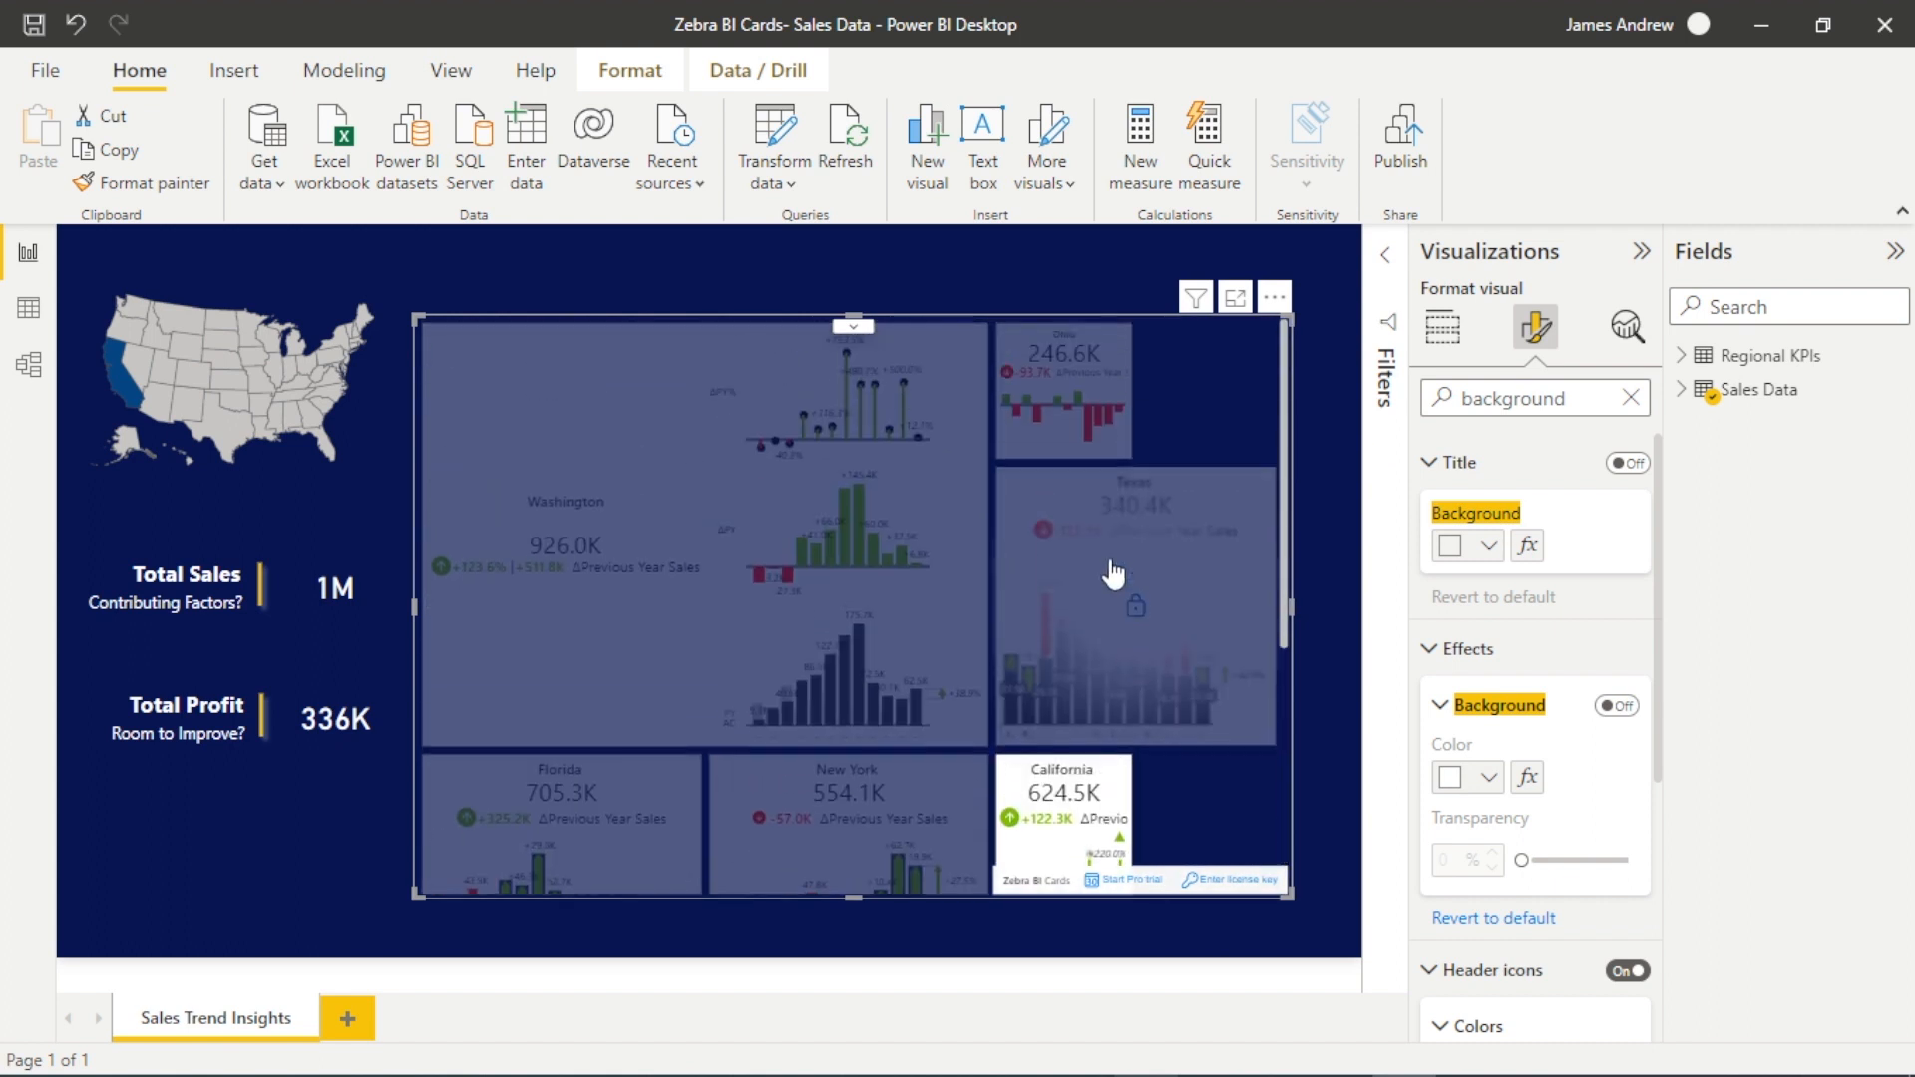
pyautogui.click(1330, 509)
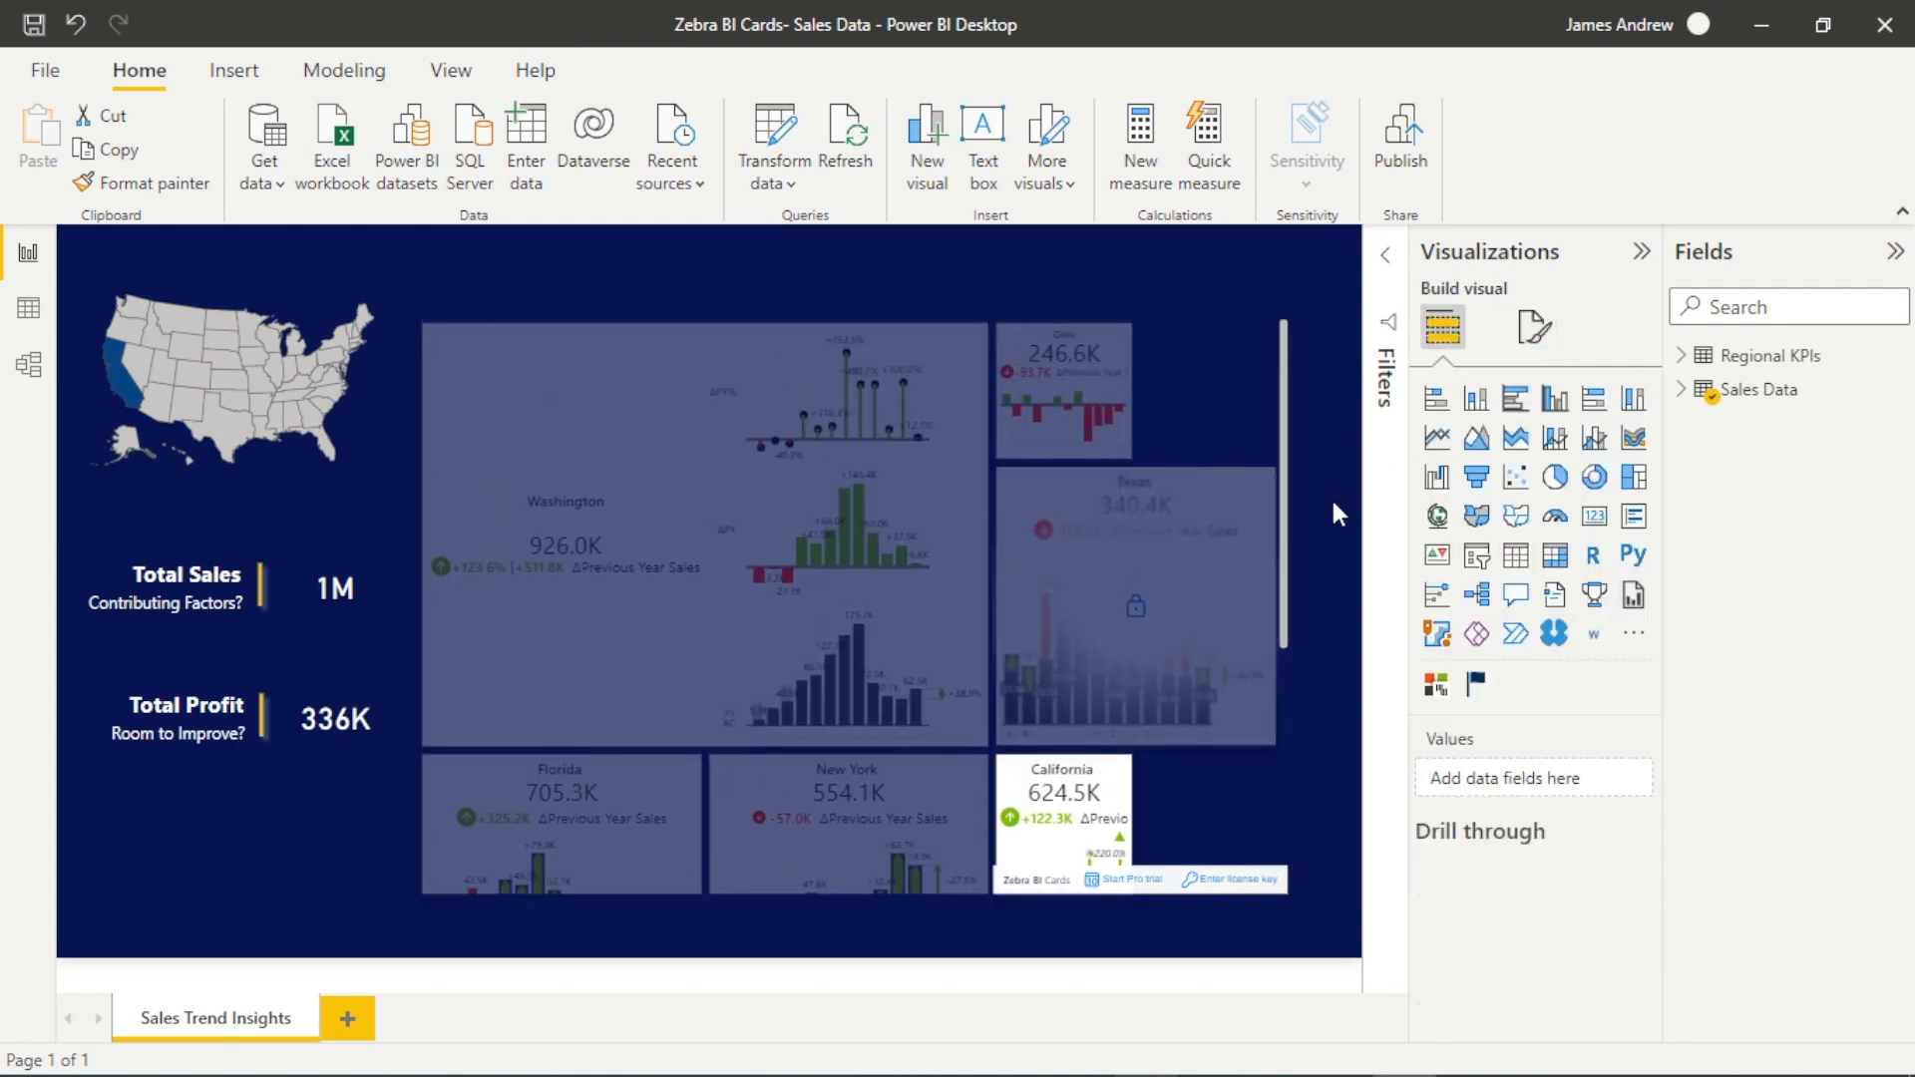
pyautogui.click(1148, 450)
pyautogui.click(1085, 784)
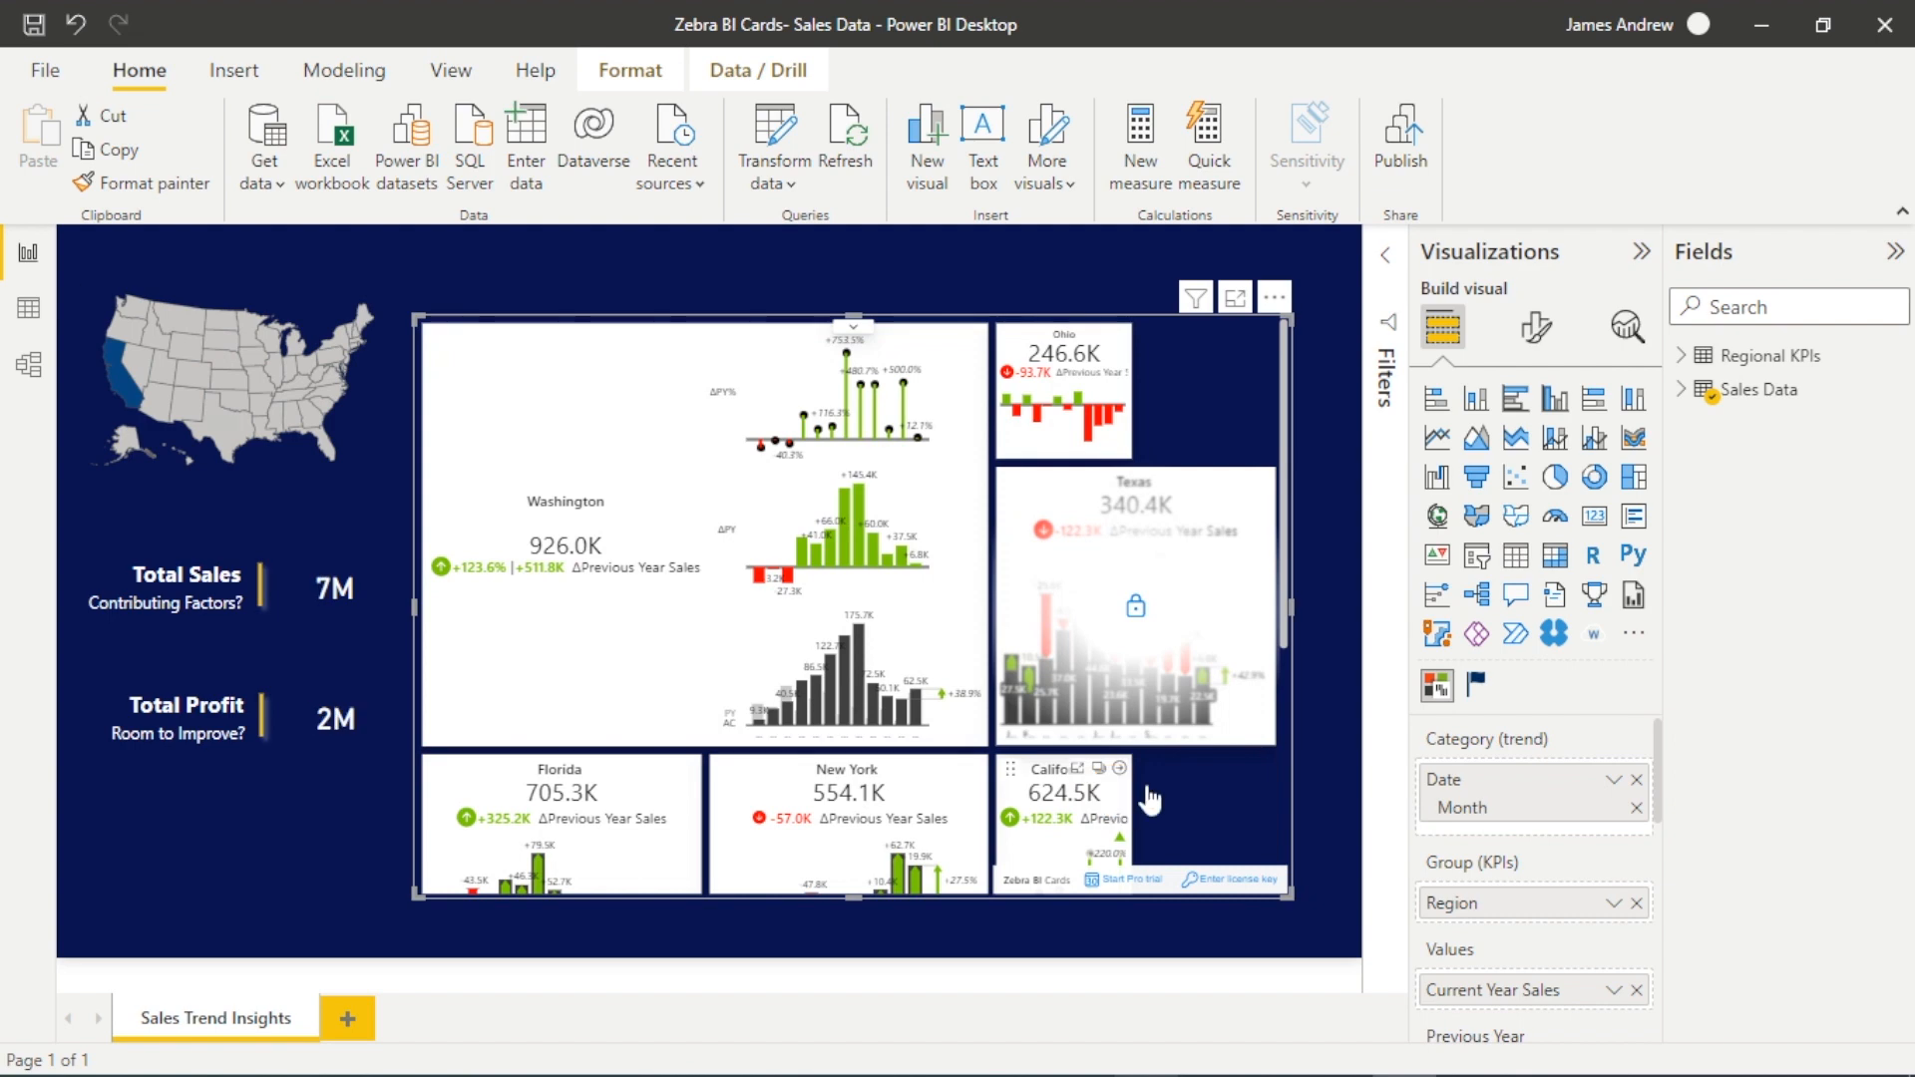
pyautogui.click(1134, 451)
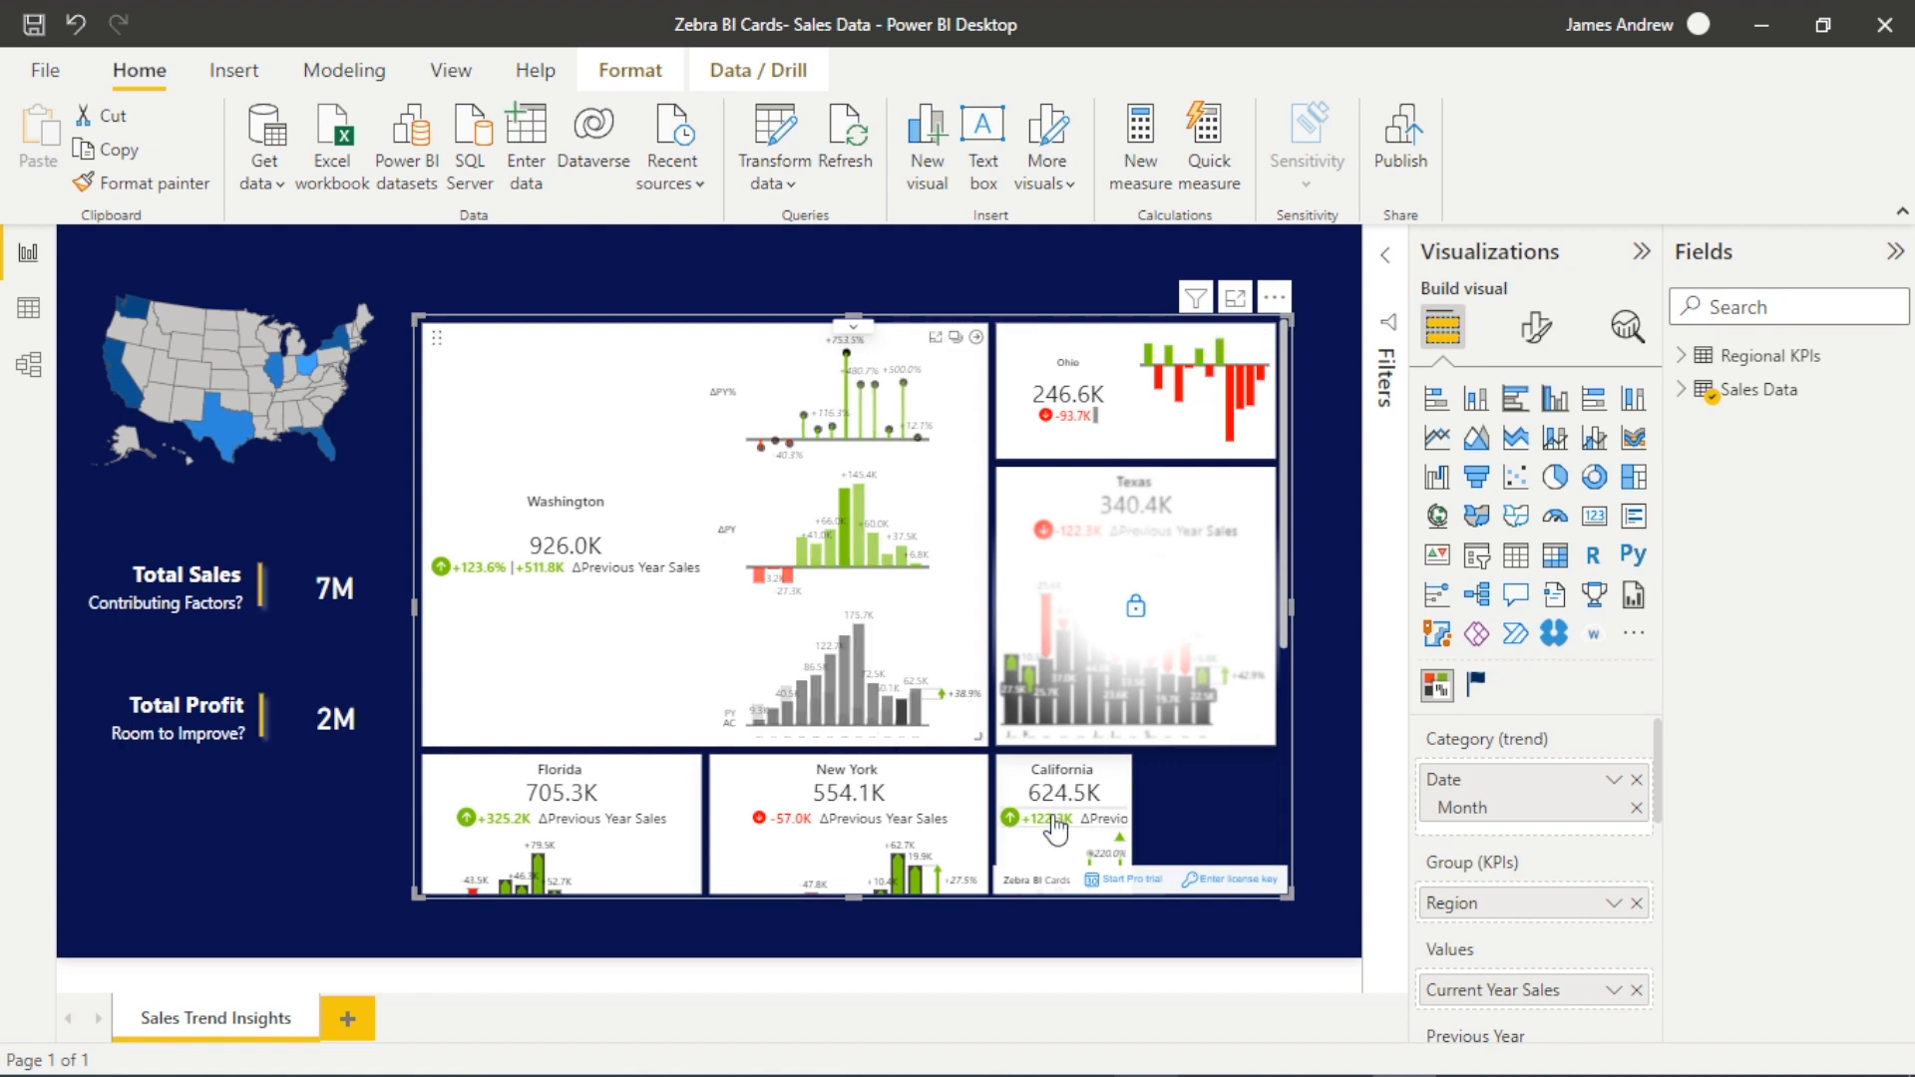
# Step: Move the New York card into the right column above Texas and deselect the visual
pyautogui.moveTo(734, 772); pyautogui.dragTo(1028, 500)
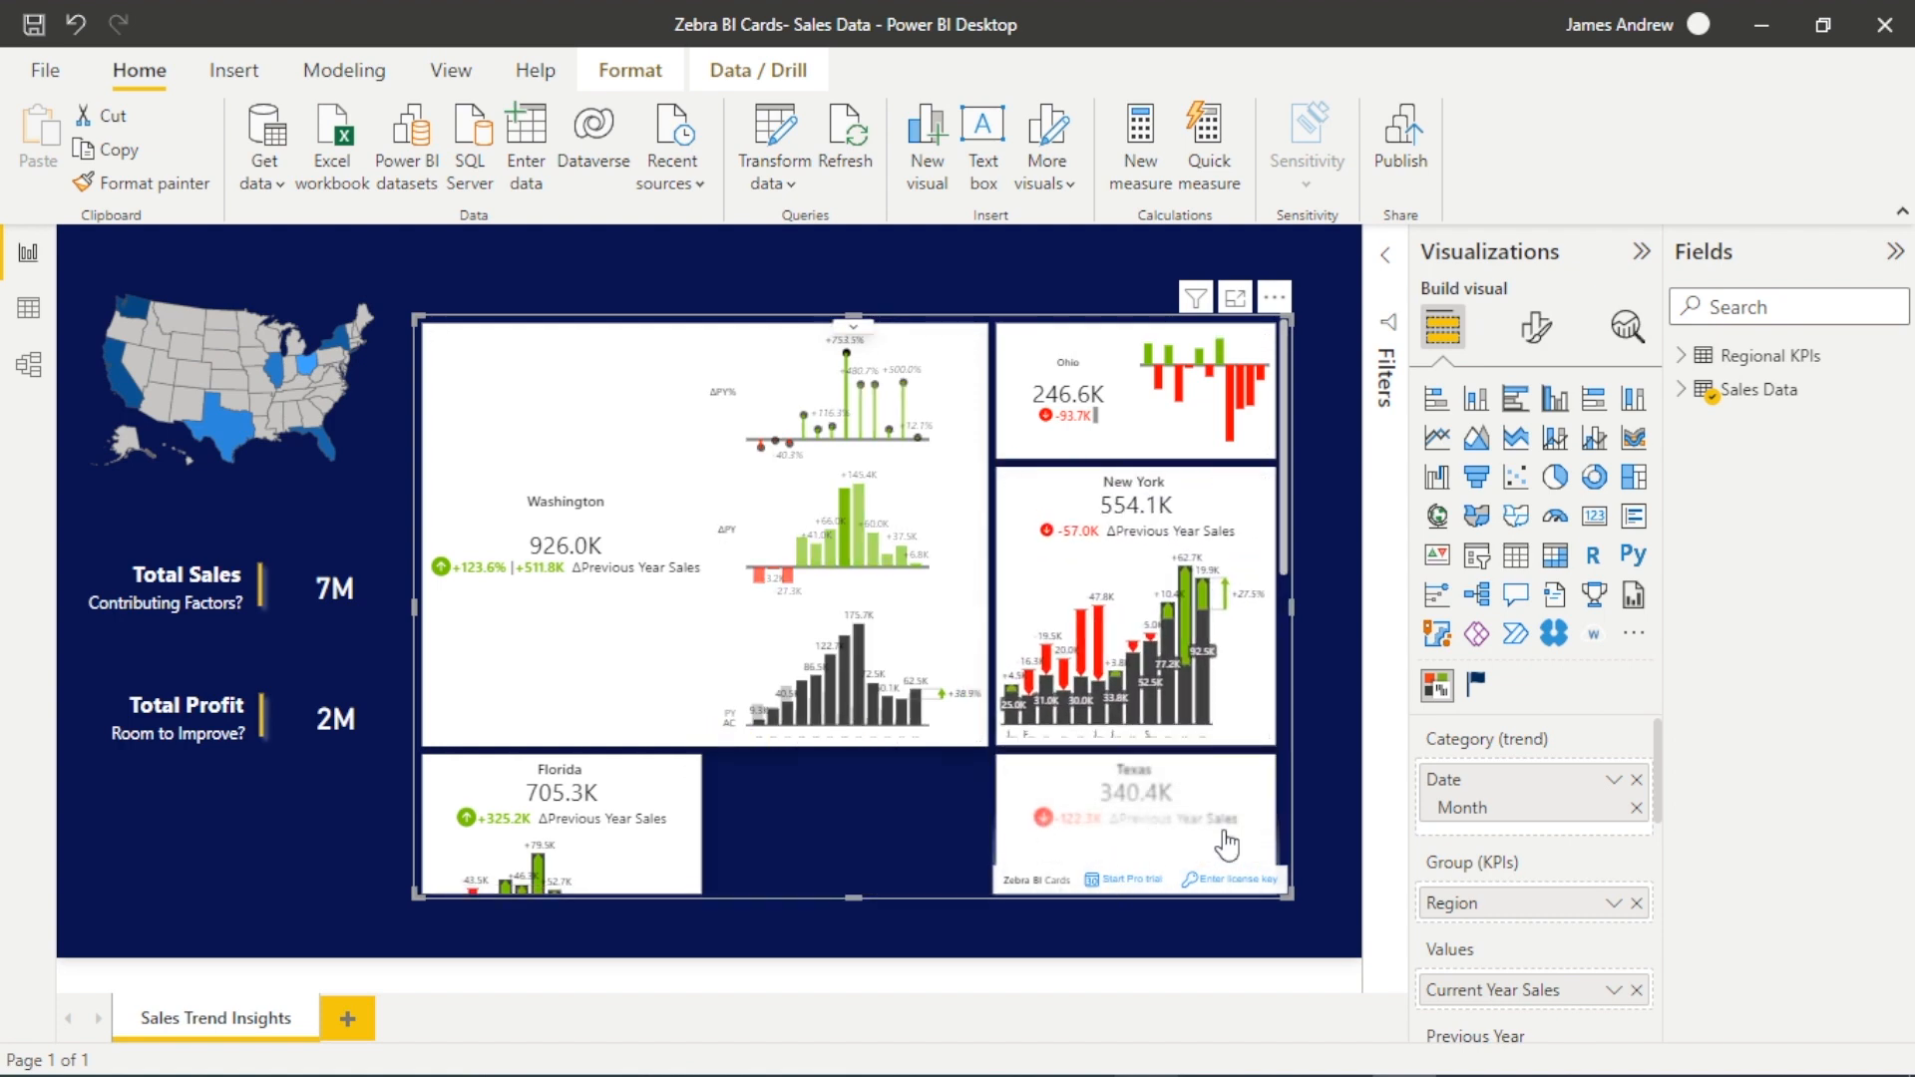
pyautogui.click(1312, 592)
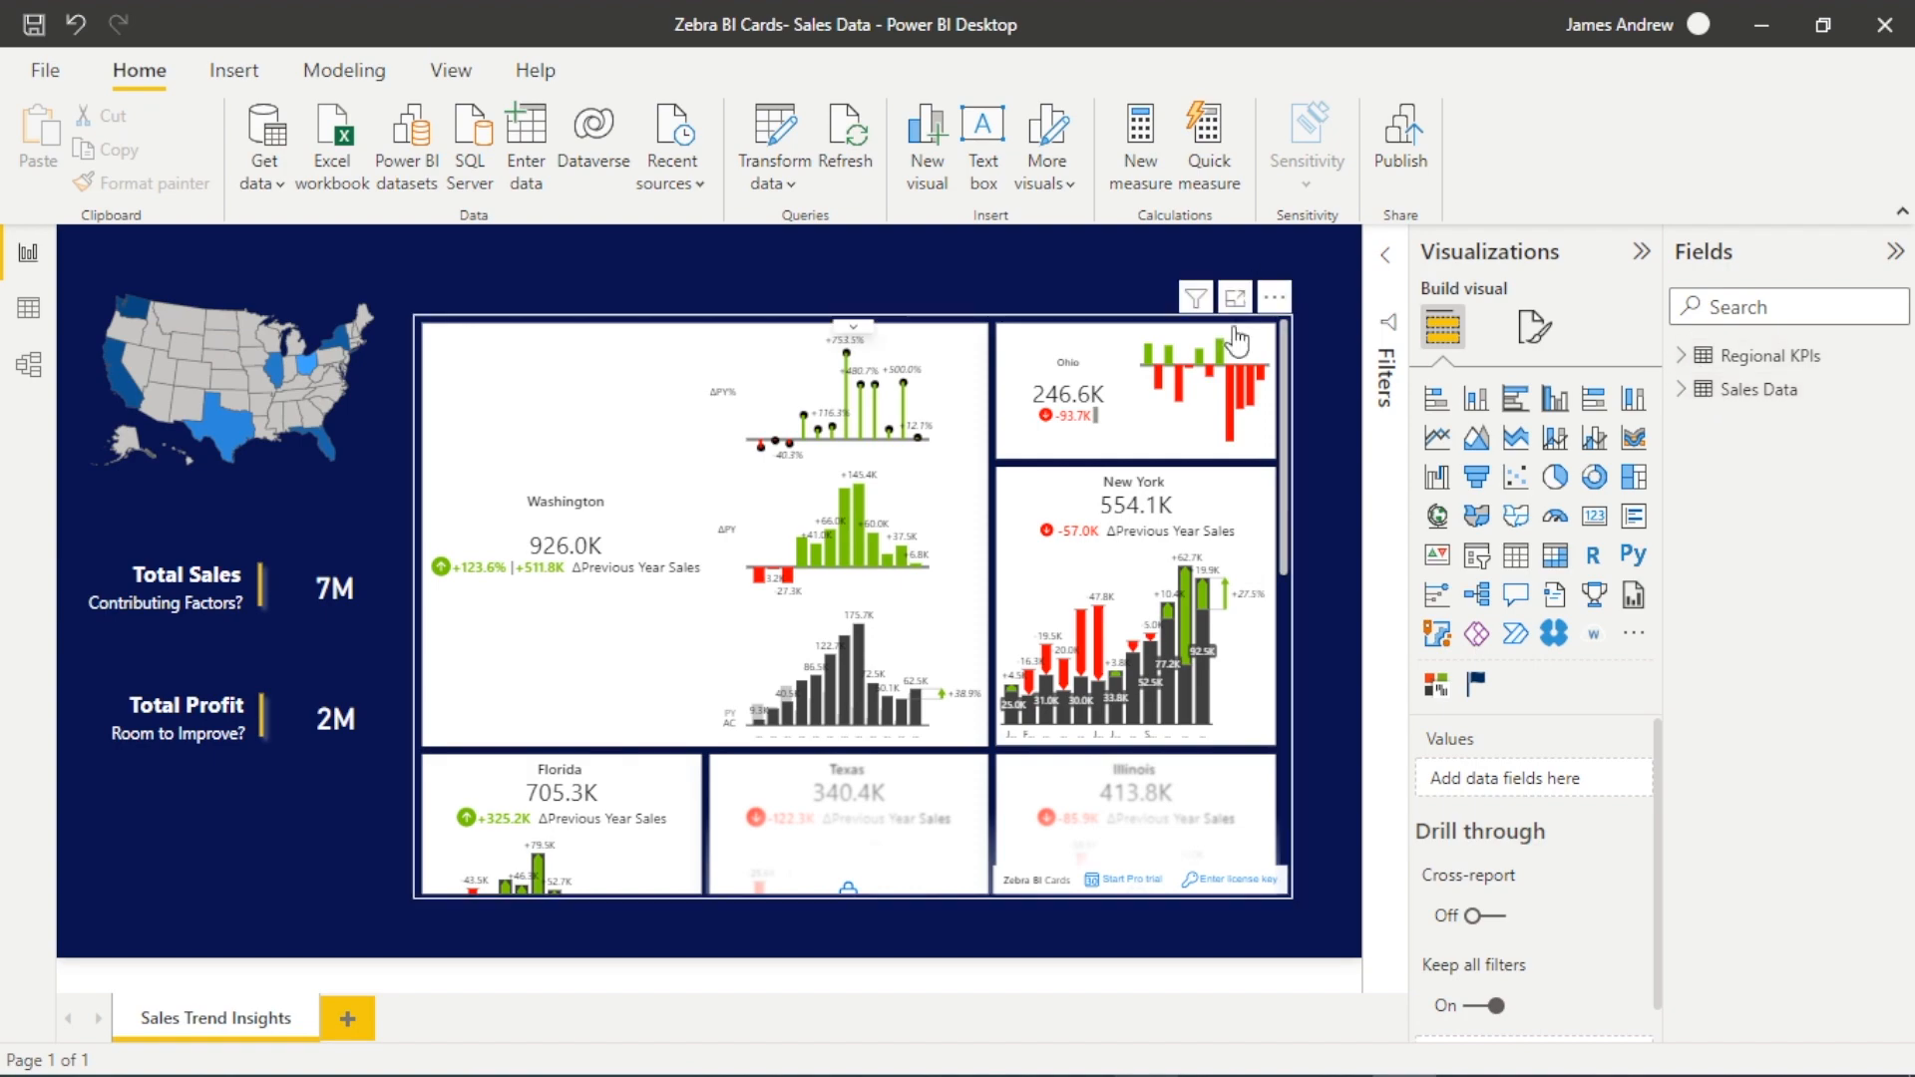
pyautogui.click(1265, 300)
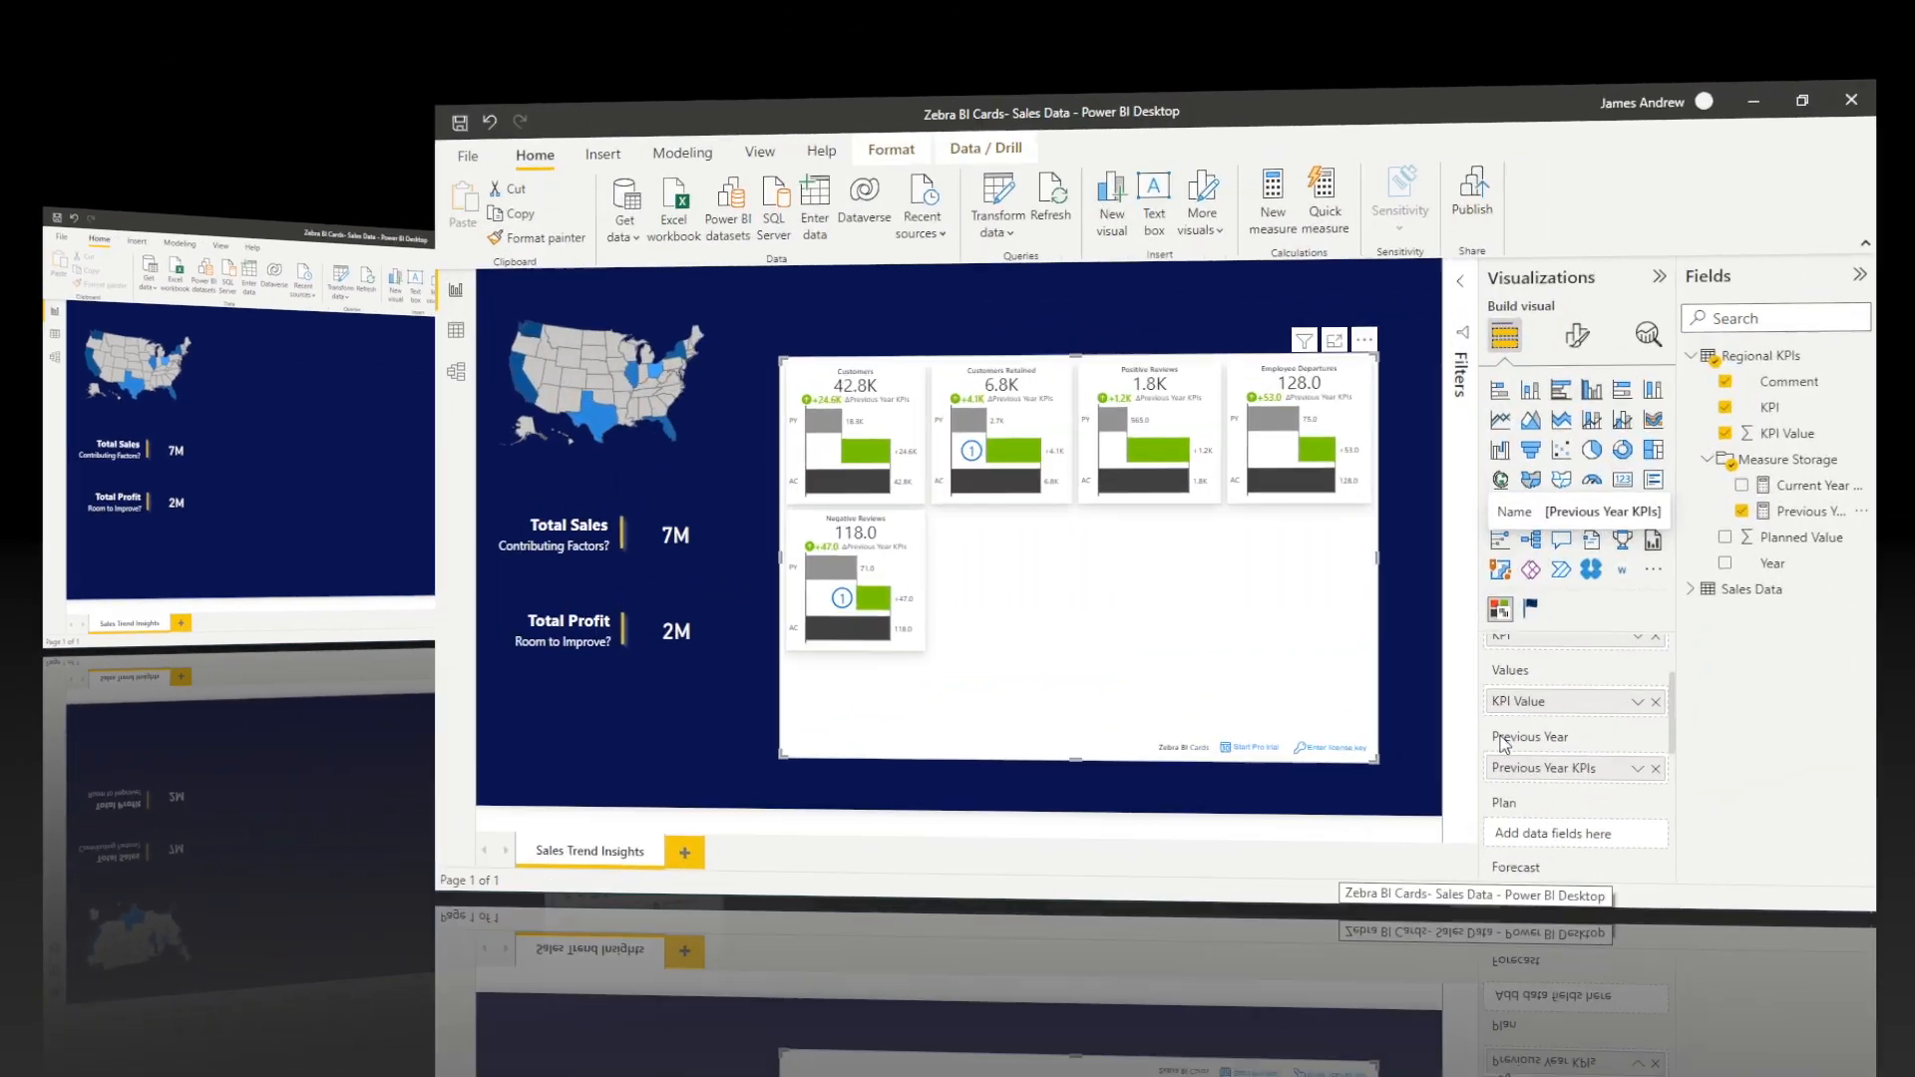
pyautogui.scroll(2, 1647, 947)
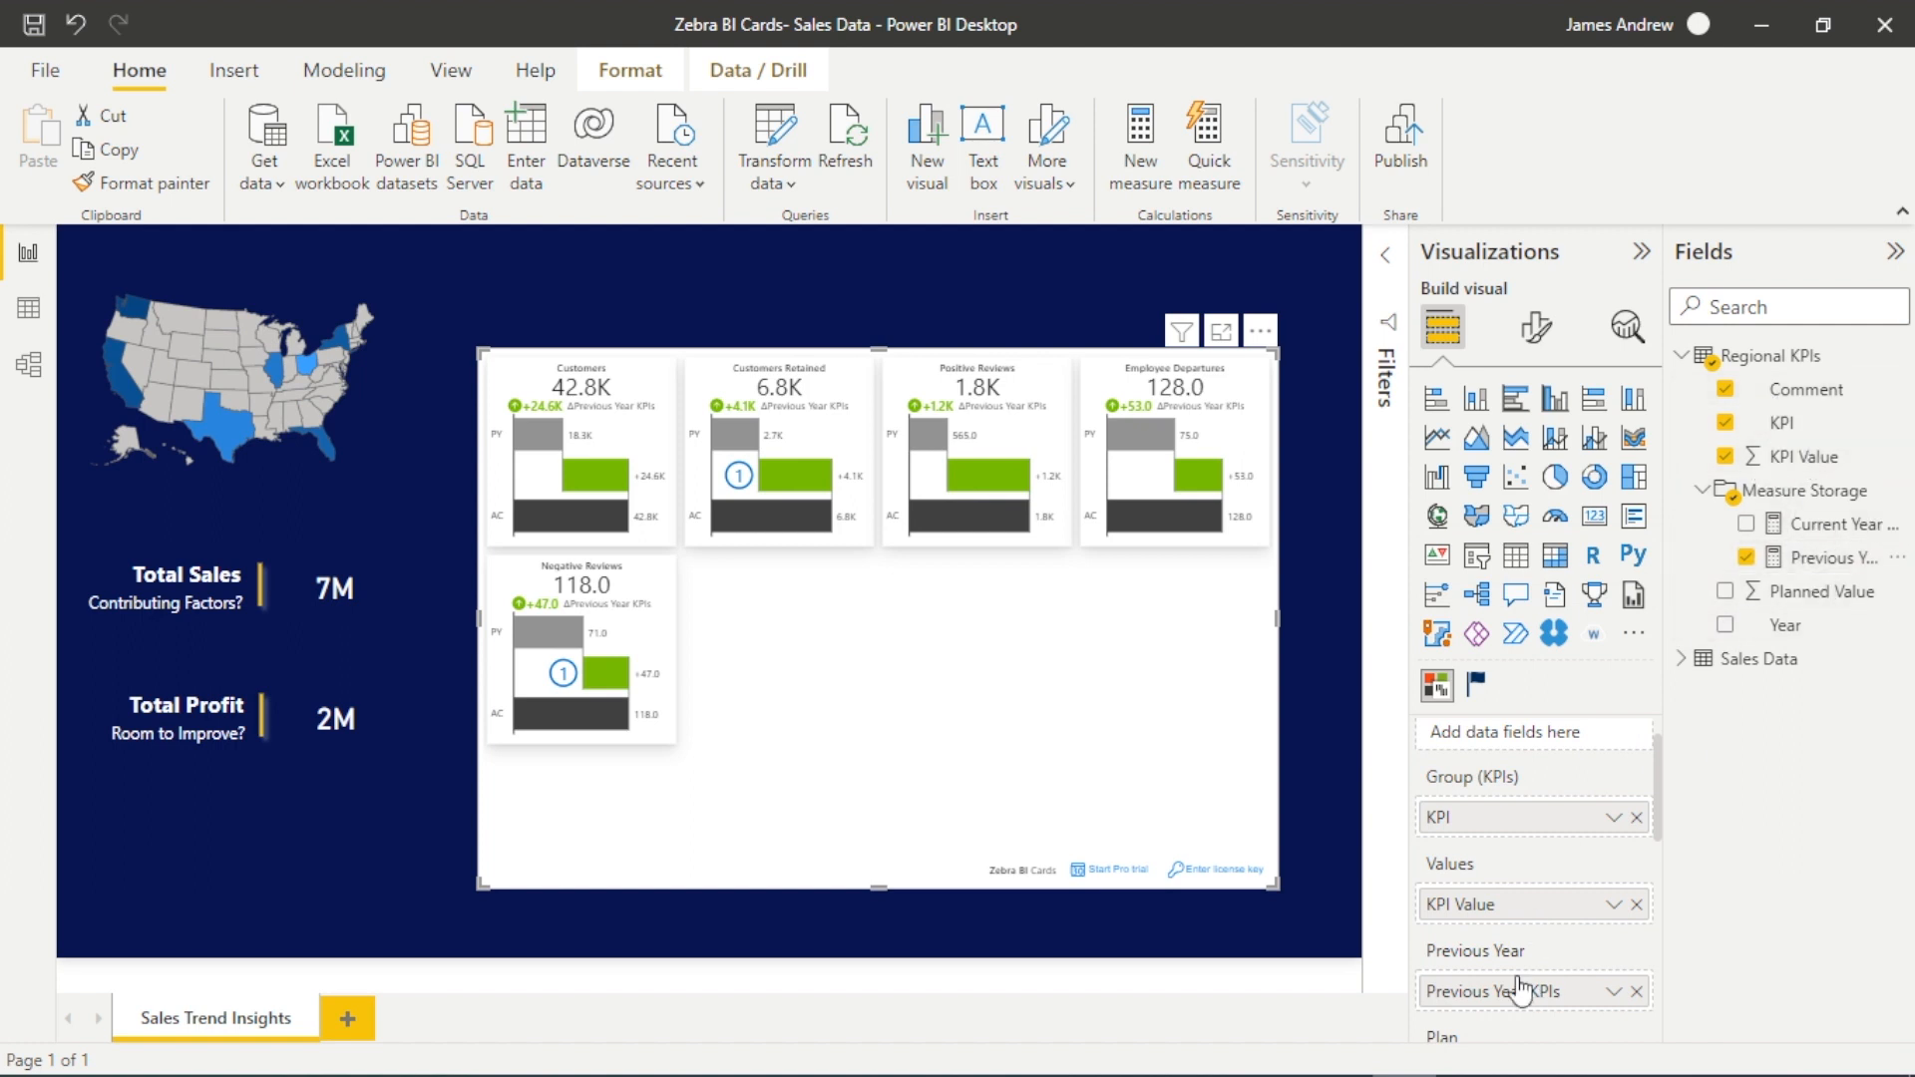
pyautogui.scroll(-3, 1519, 989)
pyautogui.scroll(-2, 1529, 890)
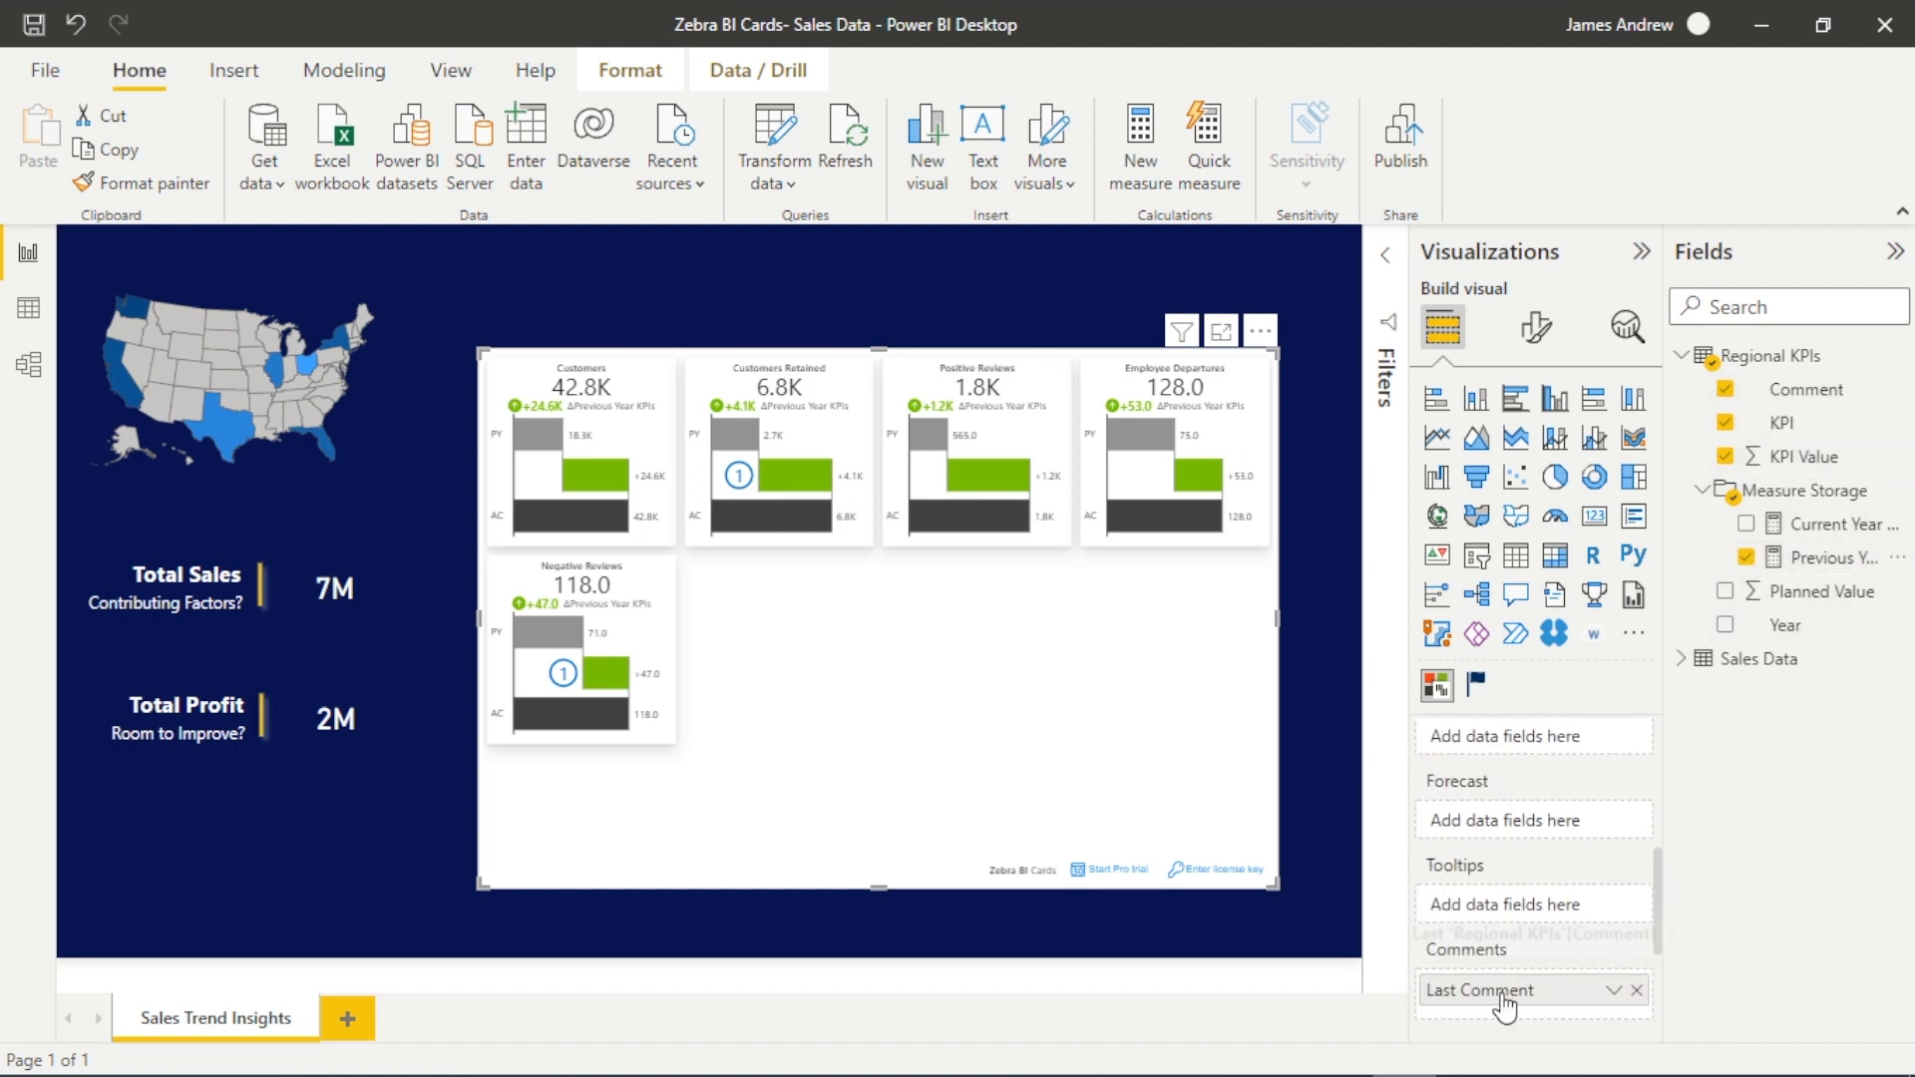
pyautogui.scroll(3, 1525, 868)
pyautogui.scroll(2, 1525, 864)
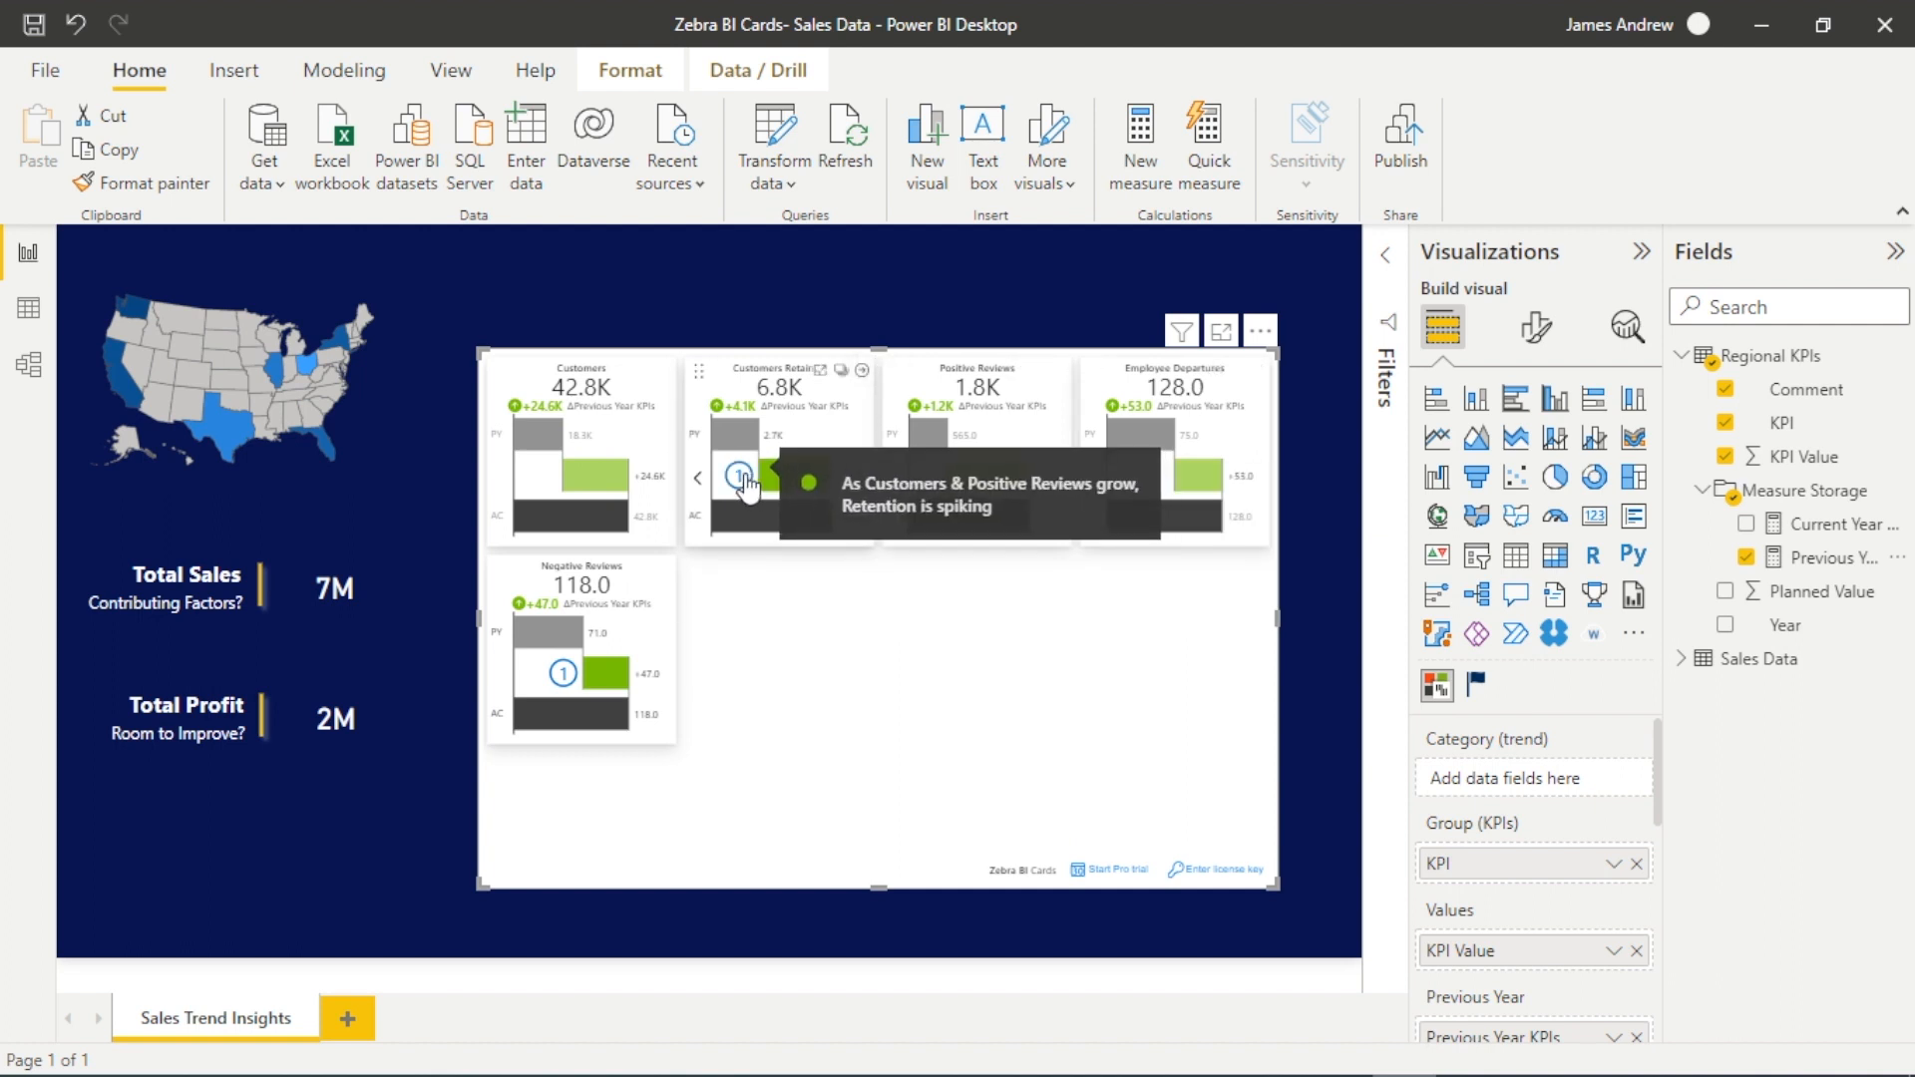
pyautogui.moveTo(738, 477)
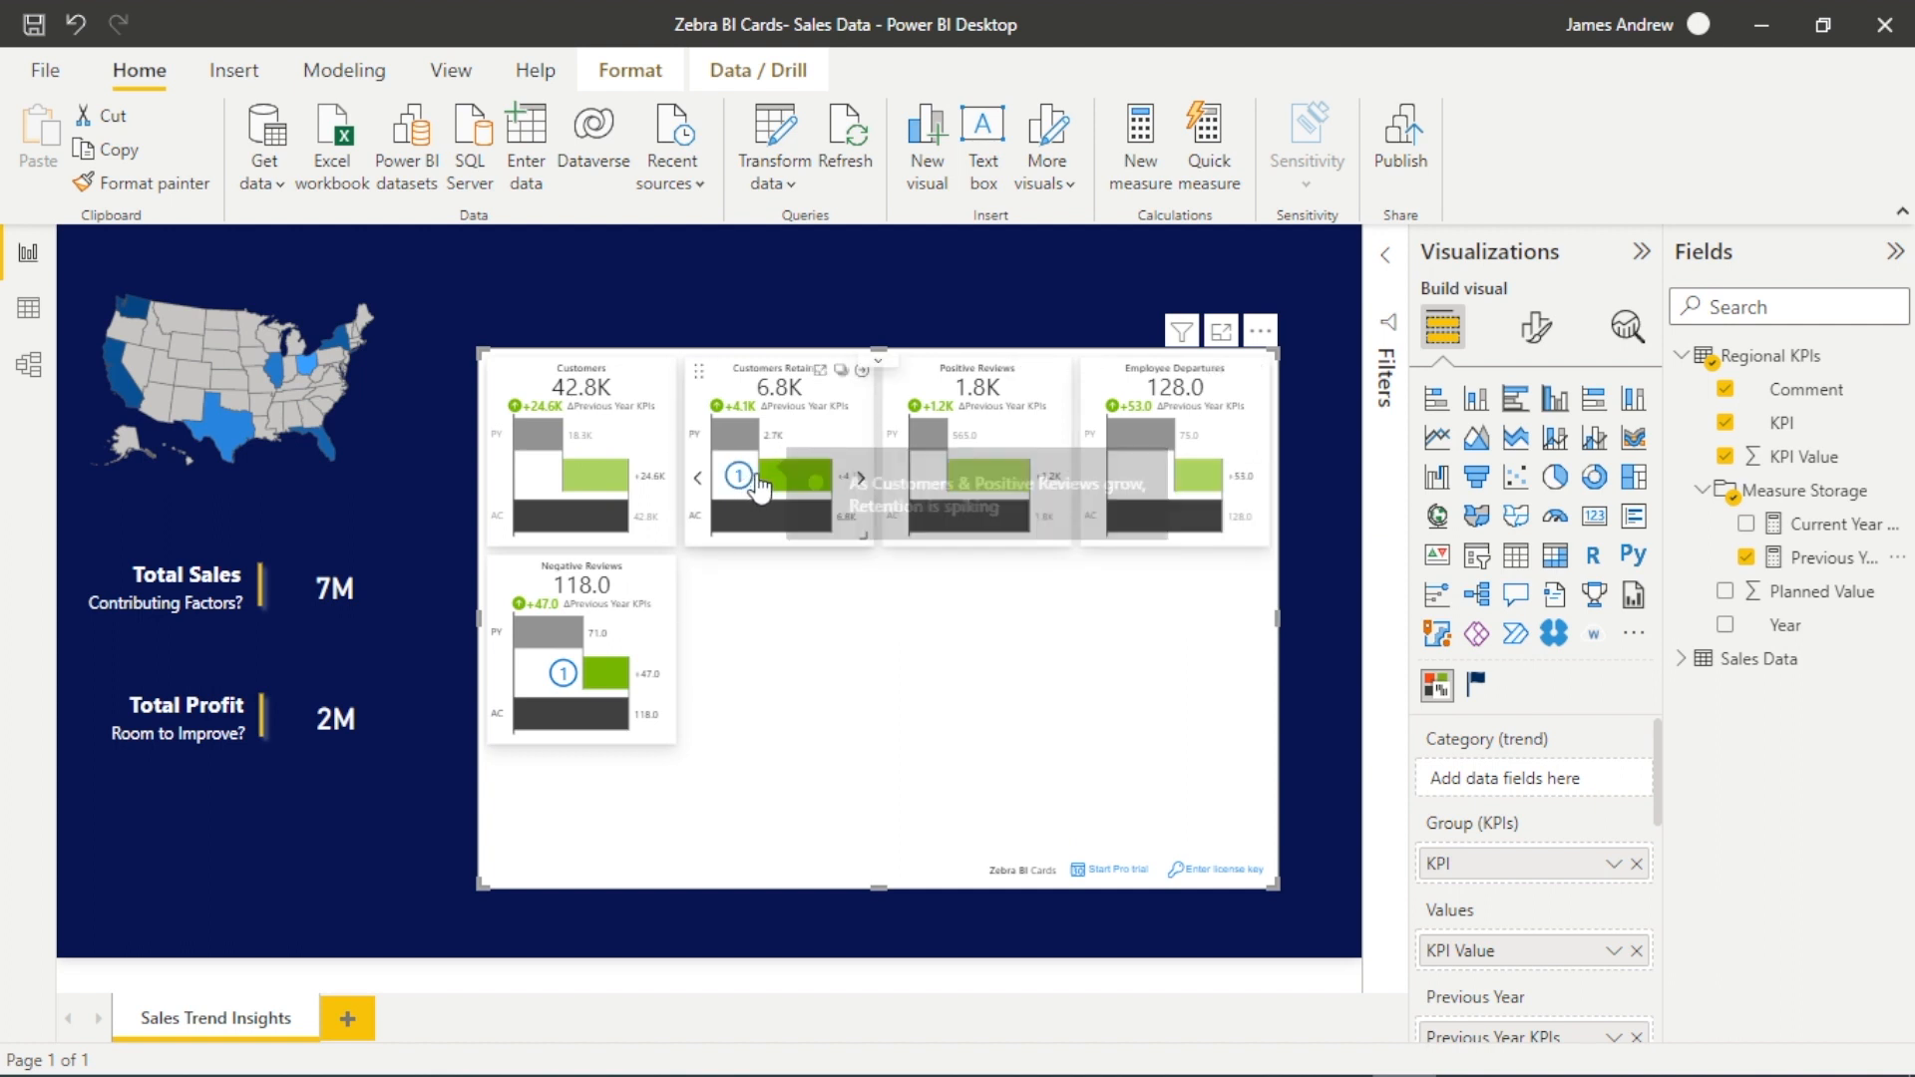
pyautogui.scroll(-2, 1635, 843)
pyautogui.scroll(-2, 1637, 842)
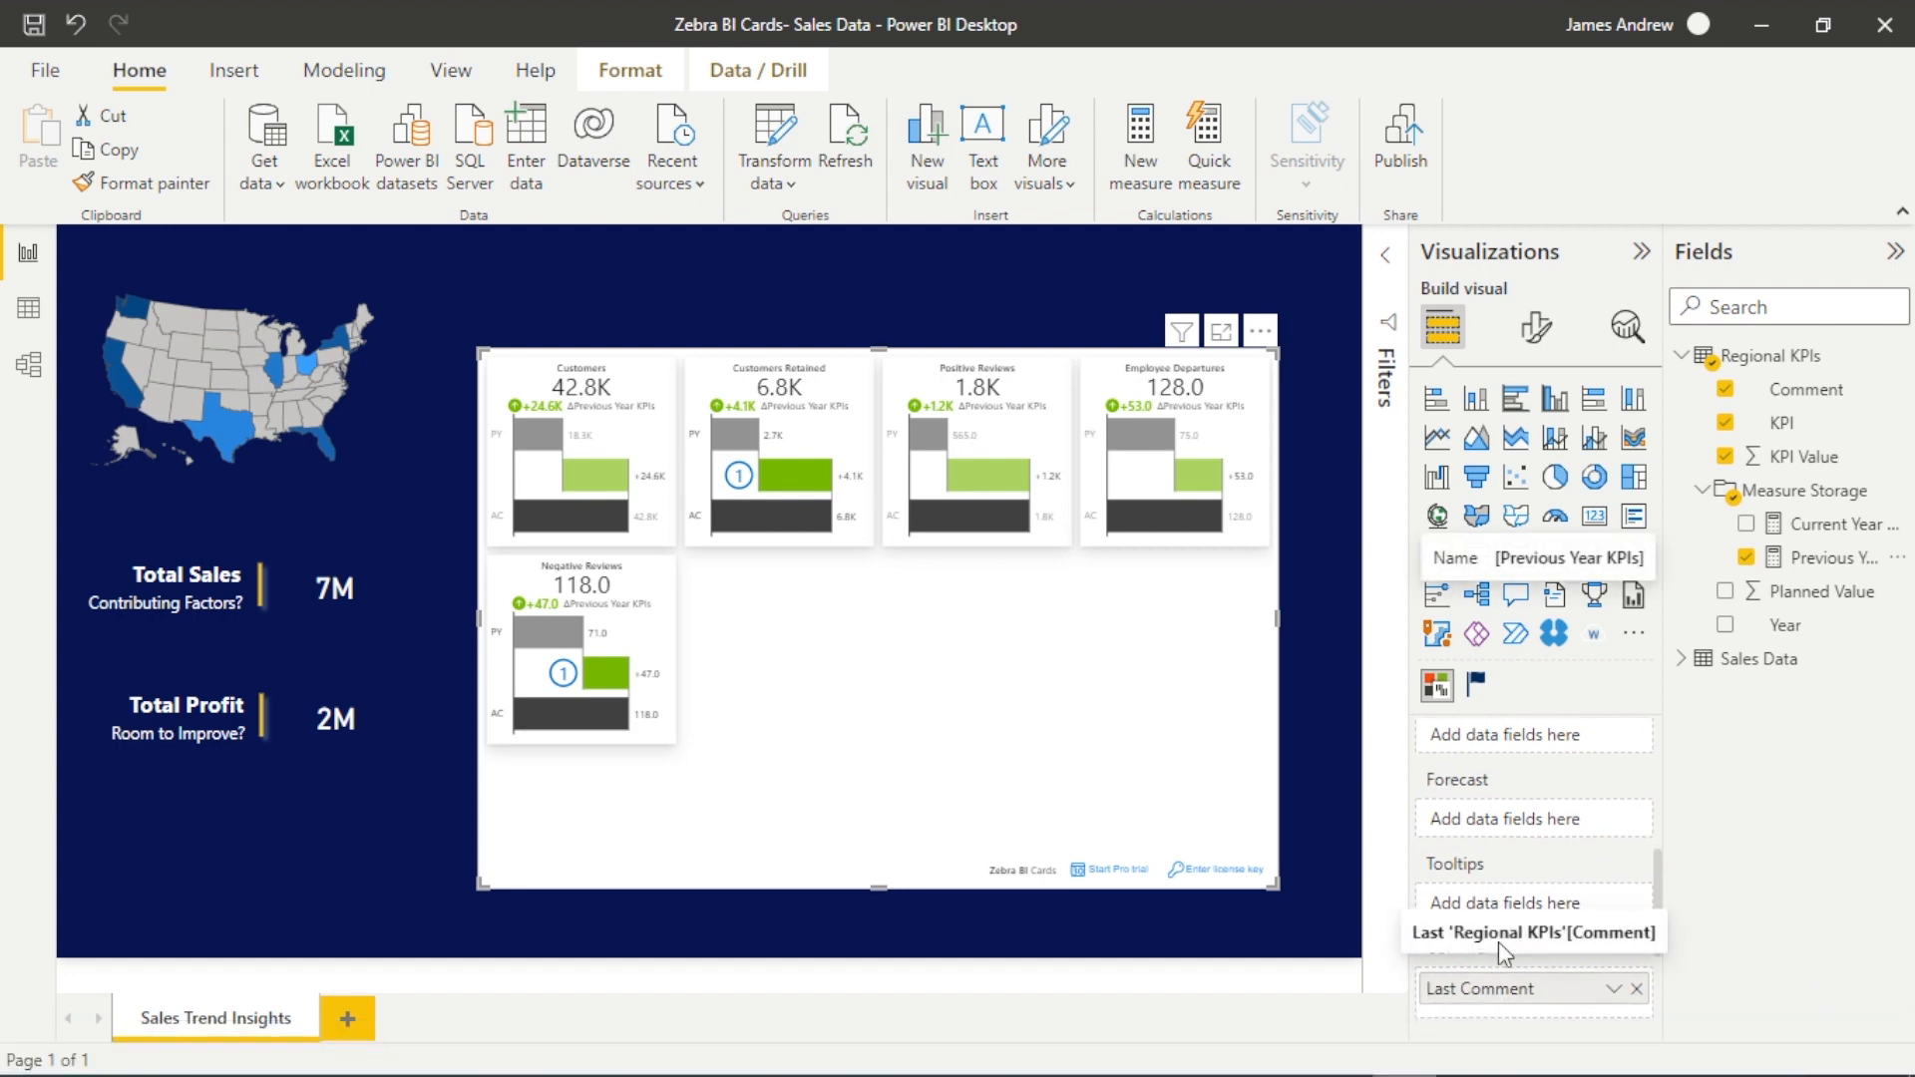
pyautogui.scroll(2, 1498, 942)
pyautogui.scroll(1, 1498, 898)
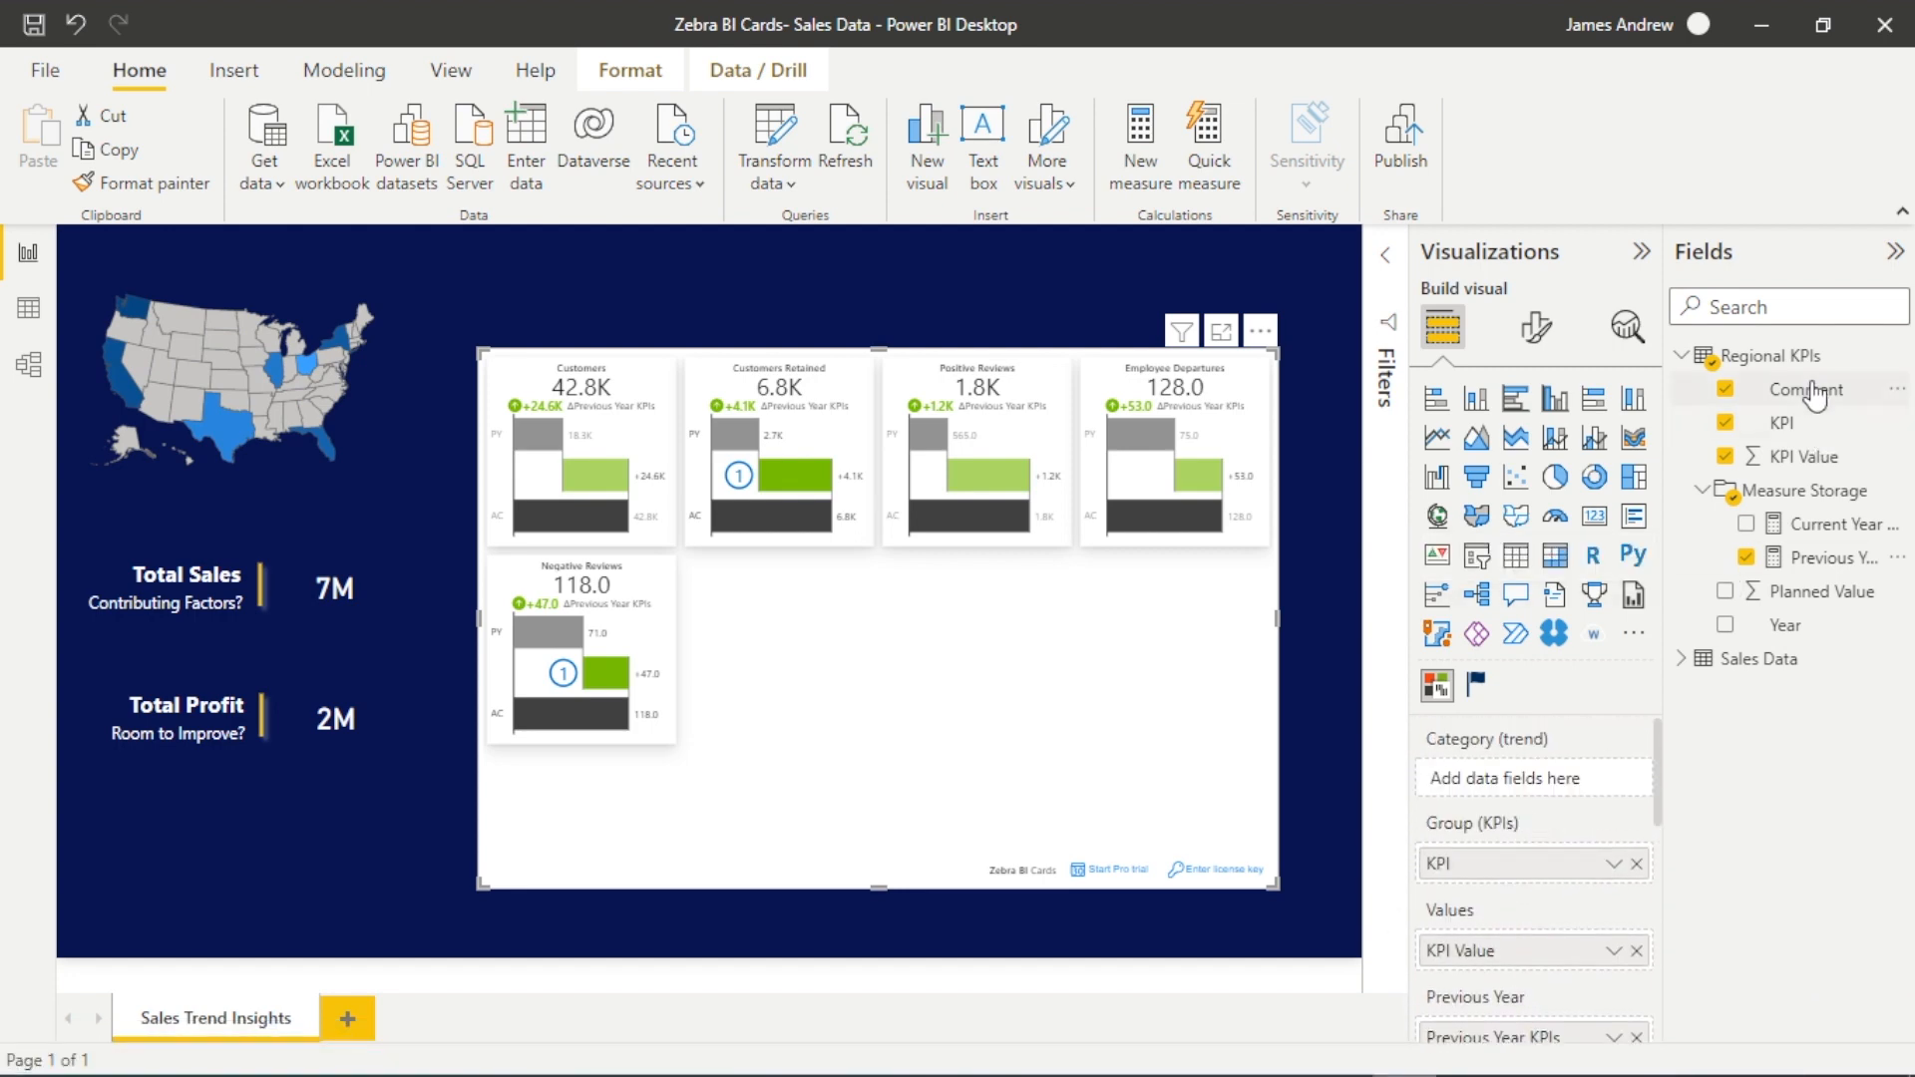